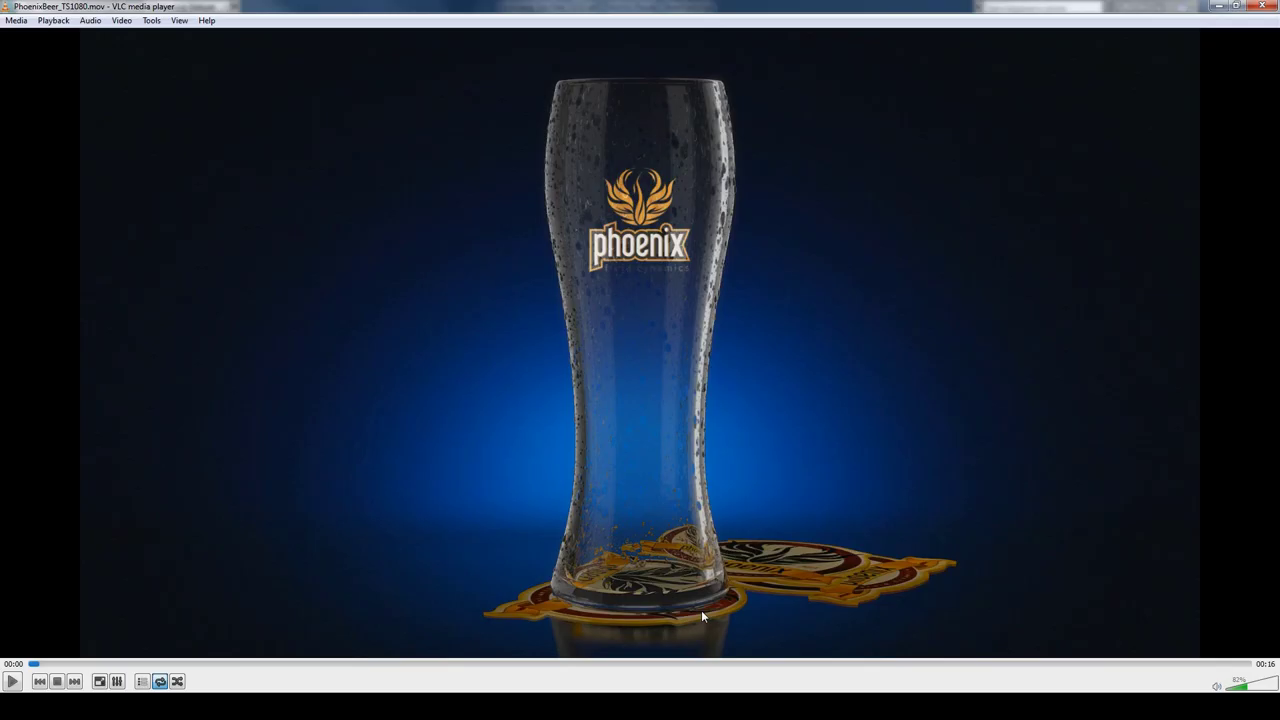
- Play the reference video of the Phoenix beer glass
{"action": "left_click", "coordinate": [13, 681]}
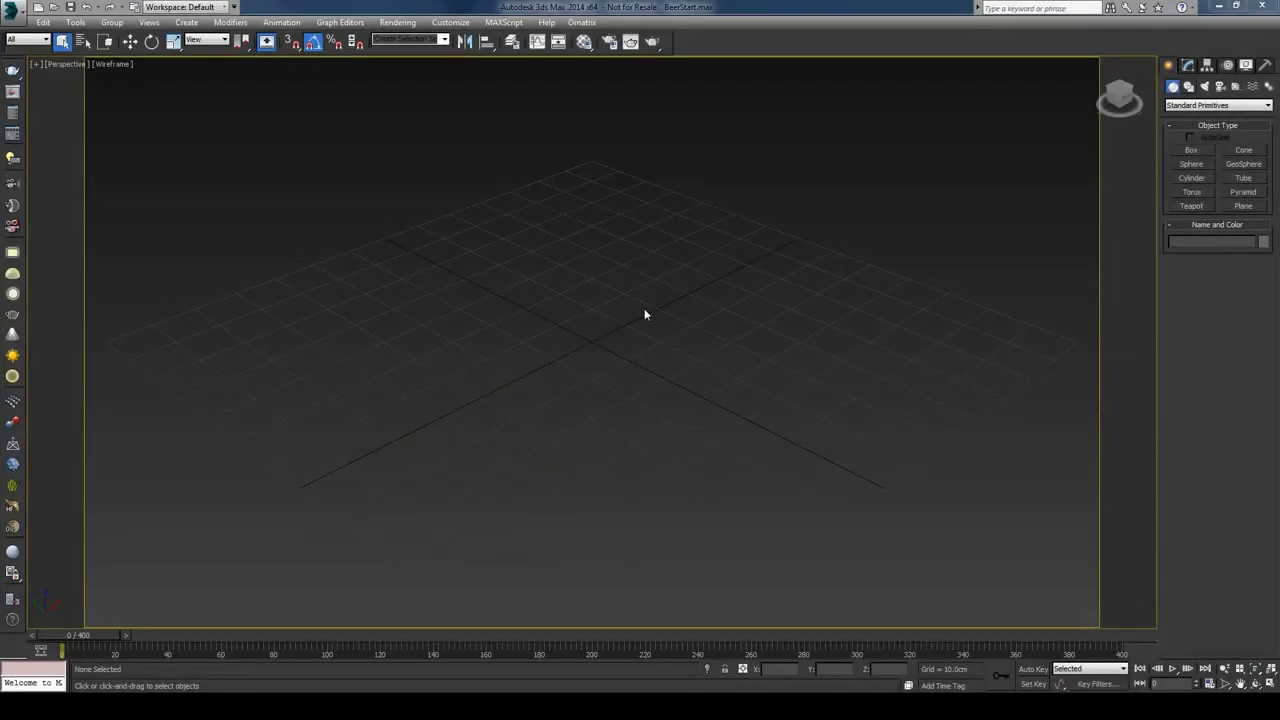
- Switch to 3ds Max and check the scene's display unit scale and system unit scale
{"action": "left_click", "coordinate": [452, 22]}
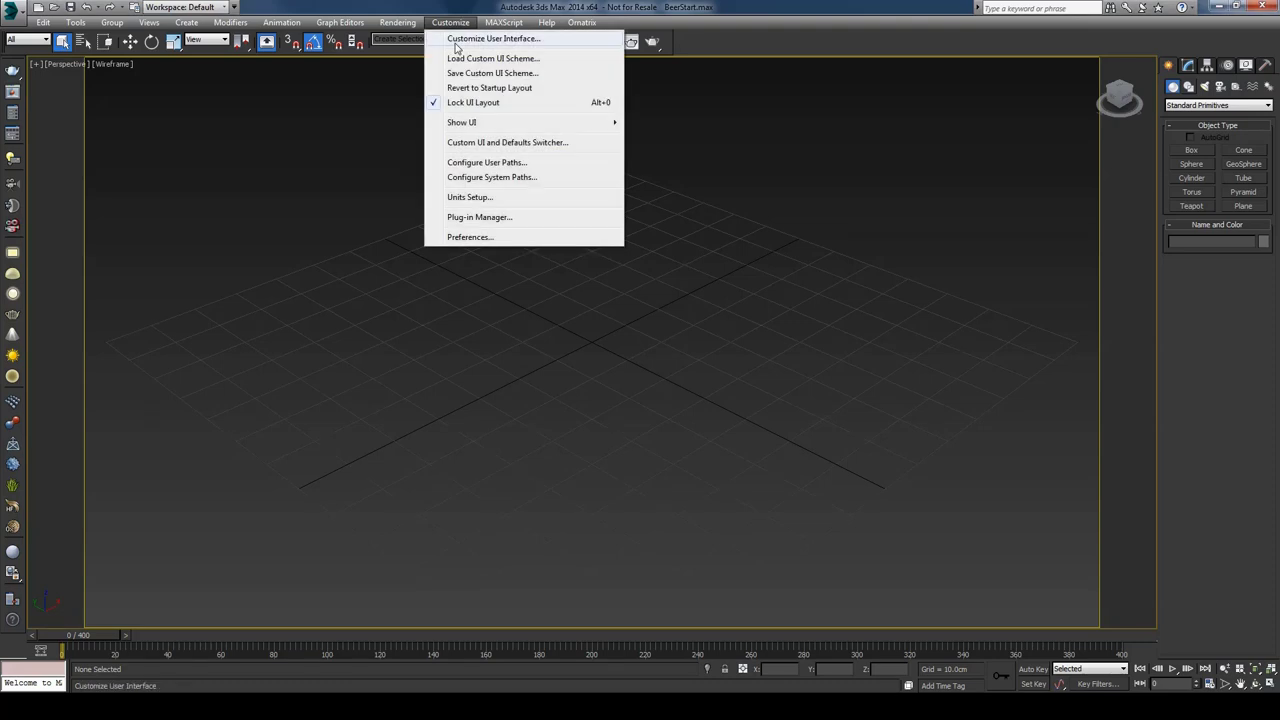
{"action": "left_click", "coordinate": [513, 203]}
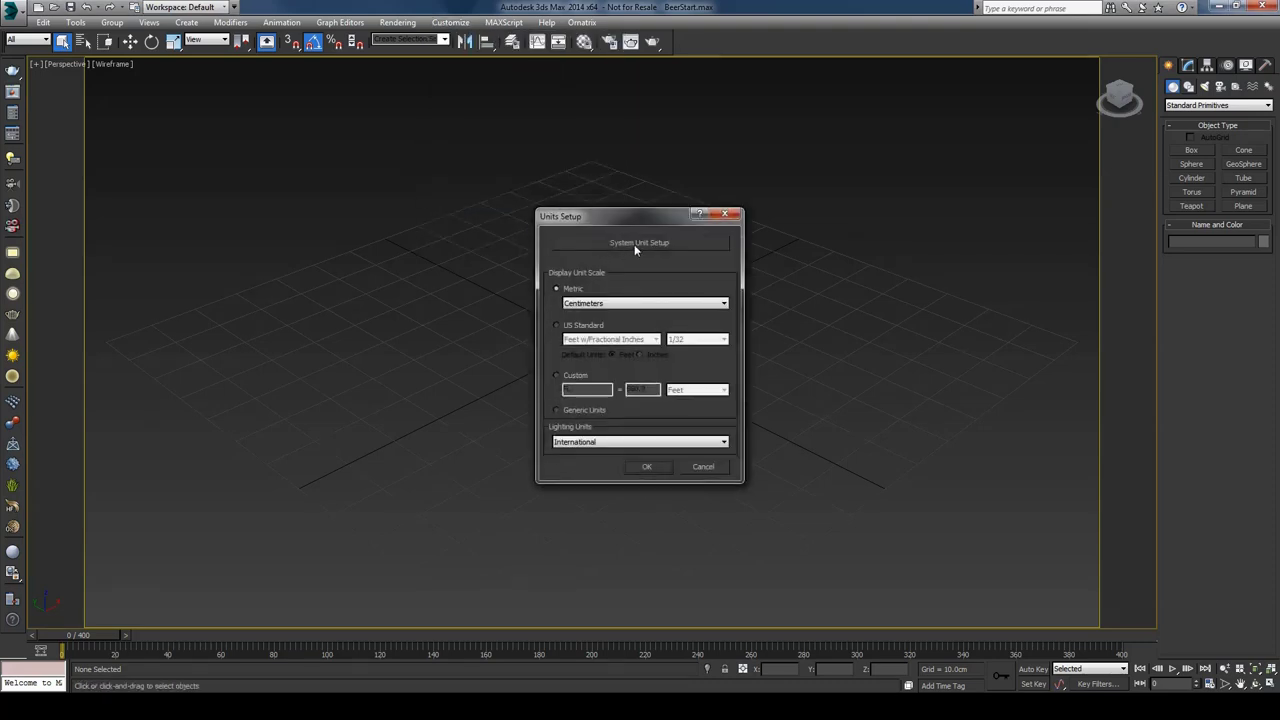
{"action": "left_click", "coordinate": [634, 244]}
{"action": "double_click", "coordinate": [604, 305]}
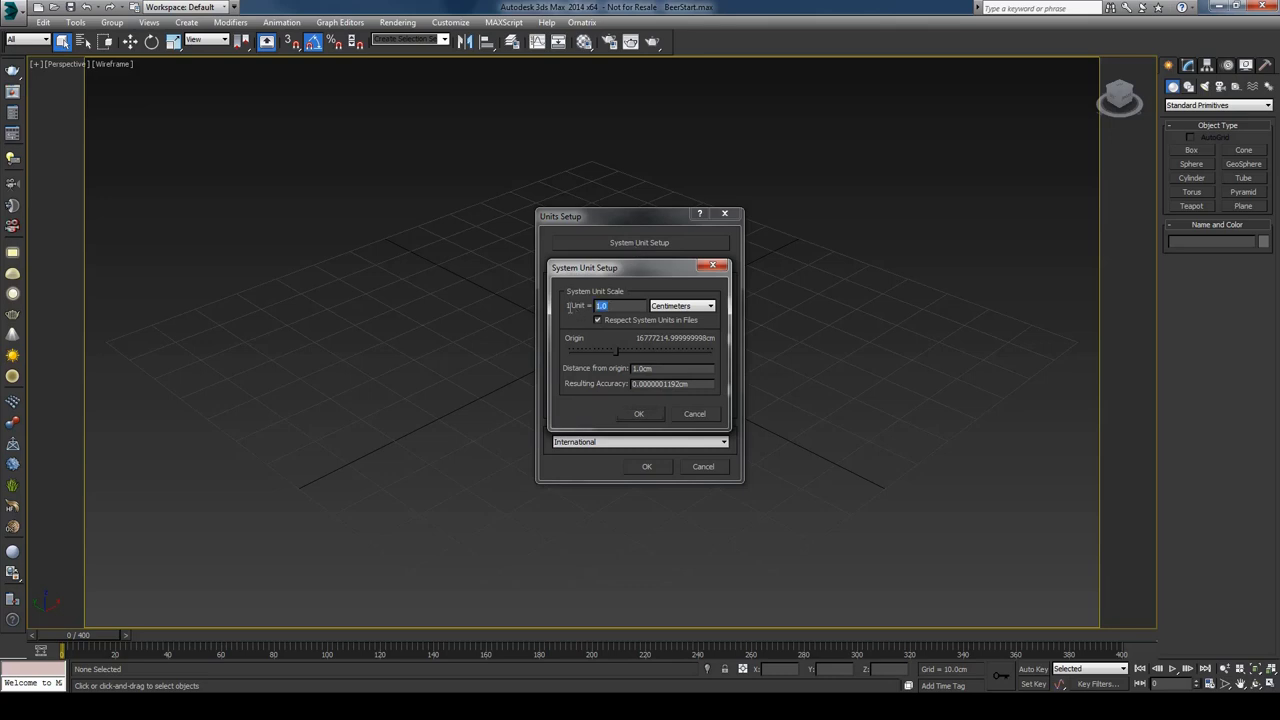
{"action": "left_click", "coordinate": [639, 414]}
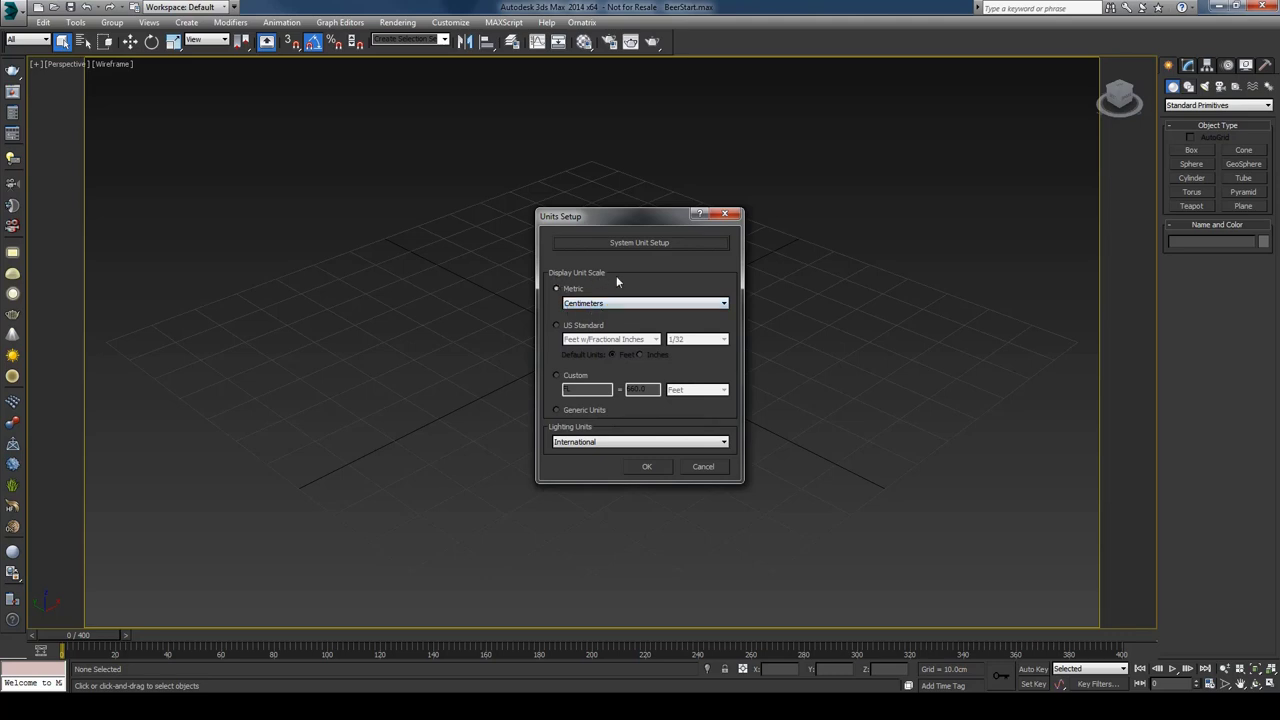
{"action": "left_click", "coordinate": [652, 467]}
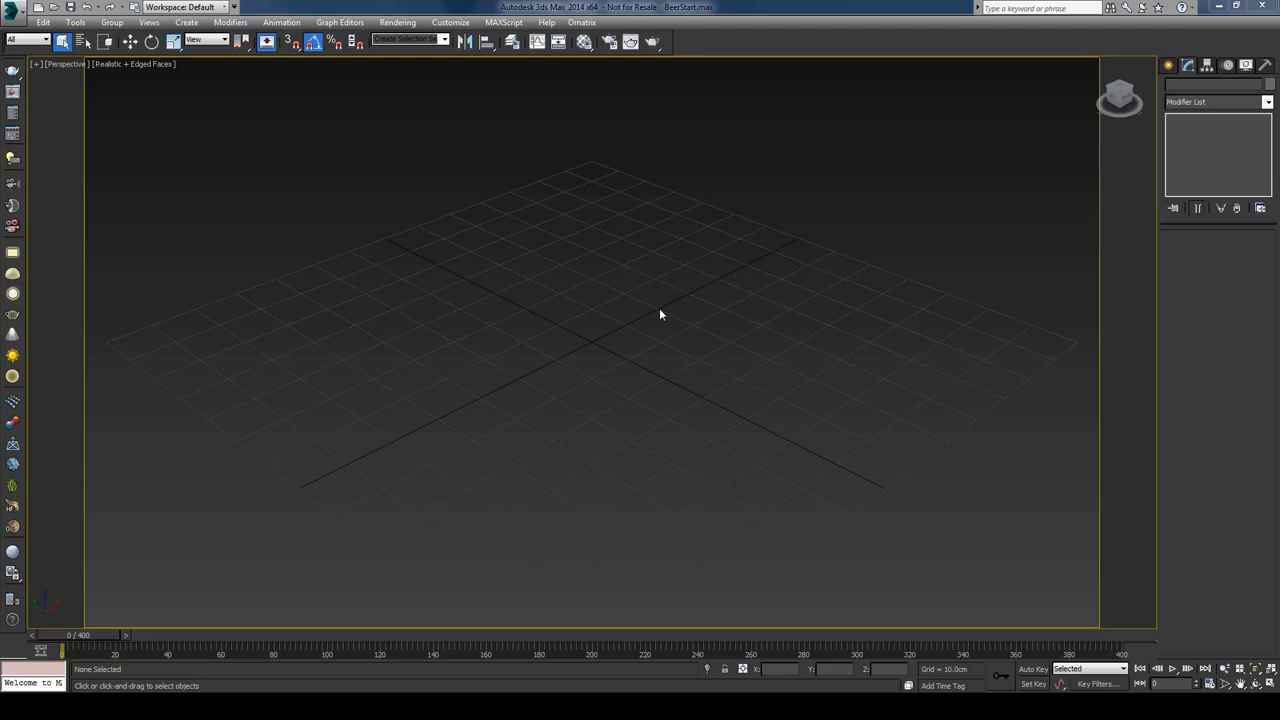
- Unhide the GlassSmall and Glass layers of the scene
{"action": "left_click", "coordinate": [511, 45]}
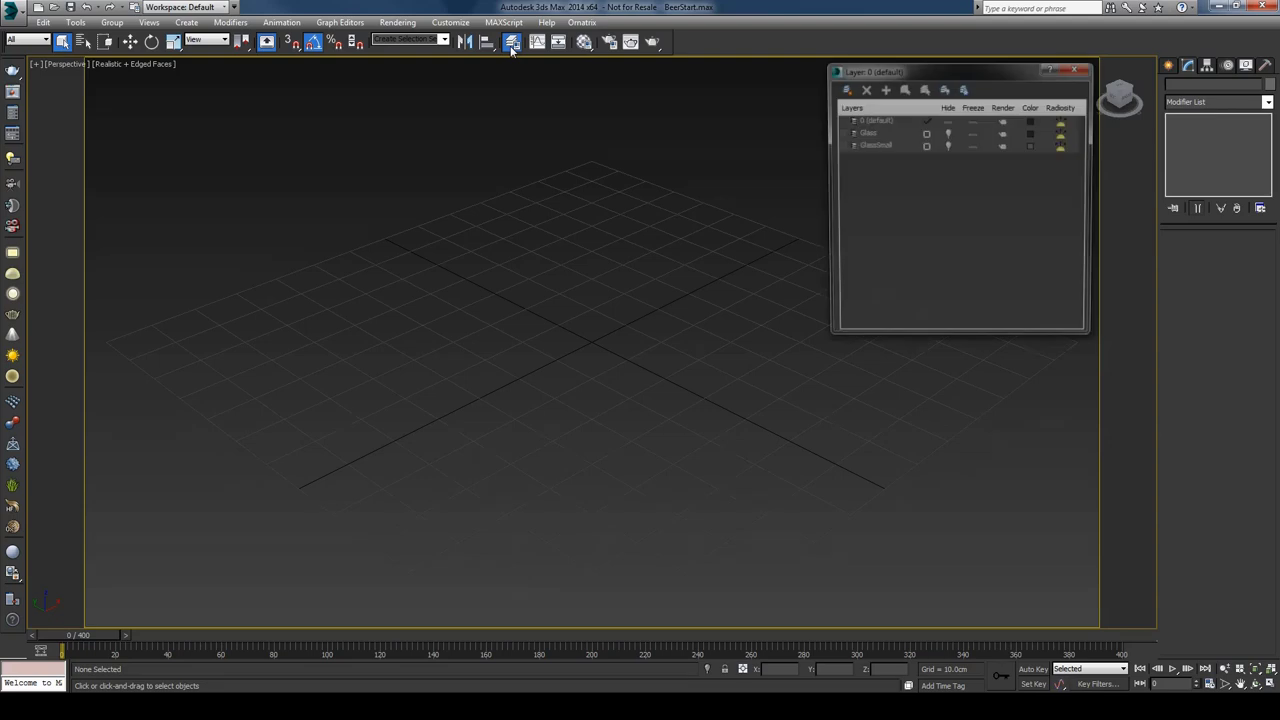
{"action": "left_click", "coordinate": [948, 145]}
{"action": "left_click", "coordinate": [948, 132]}
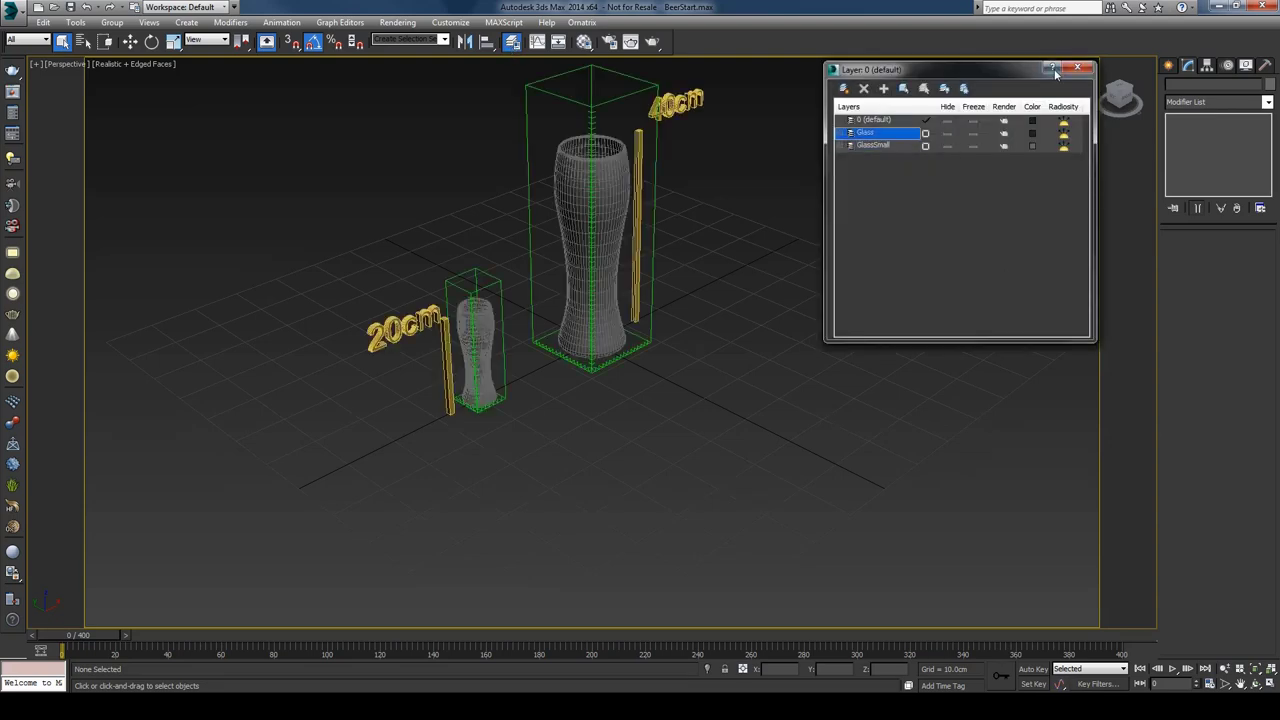
{"action": "left_click", "coordinate": [1077, 68]}
- Inspect the small glass from the front and examine the grid size of the simulator surrounding it
{"action": "key", "text": "f"}
{"action": "key", "text": "z"}
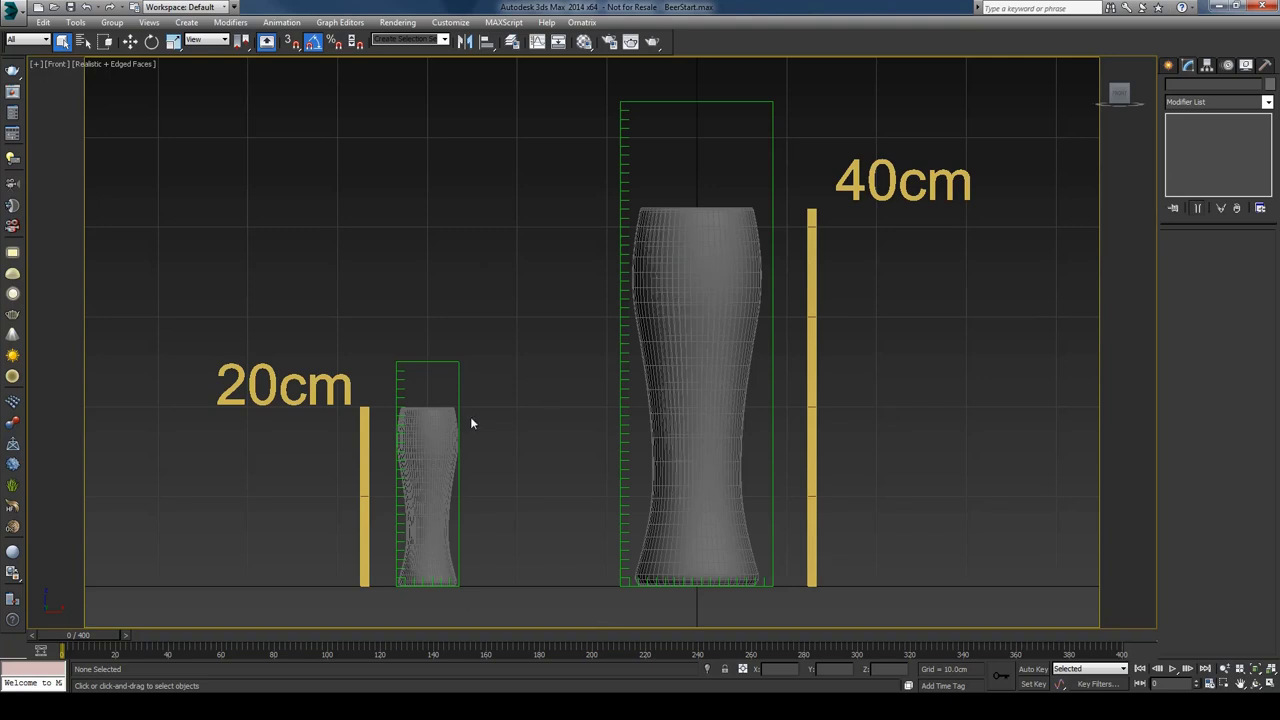
{"action": "left_click", "coordinate": [432, 421]}
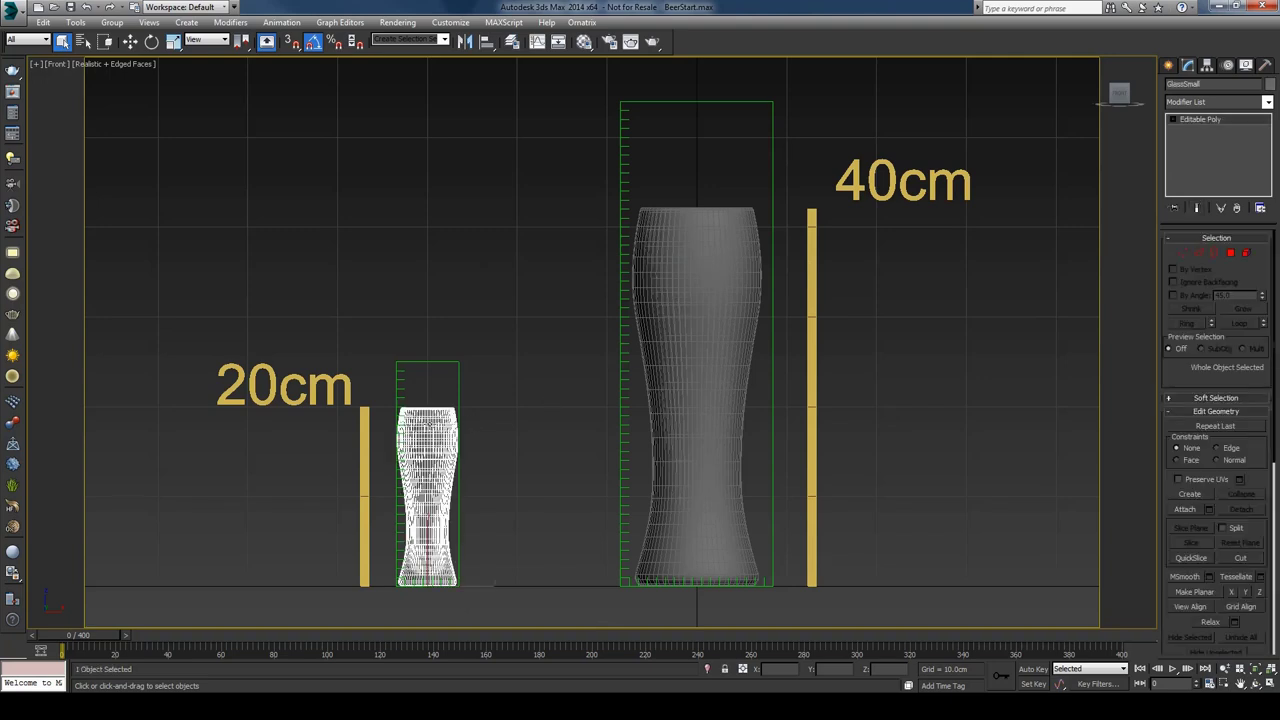
{"action": "left_click", "coordinate": [473, 430]}
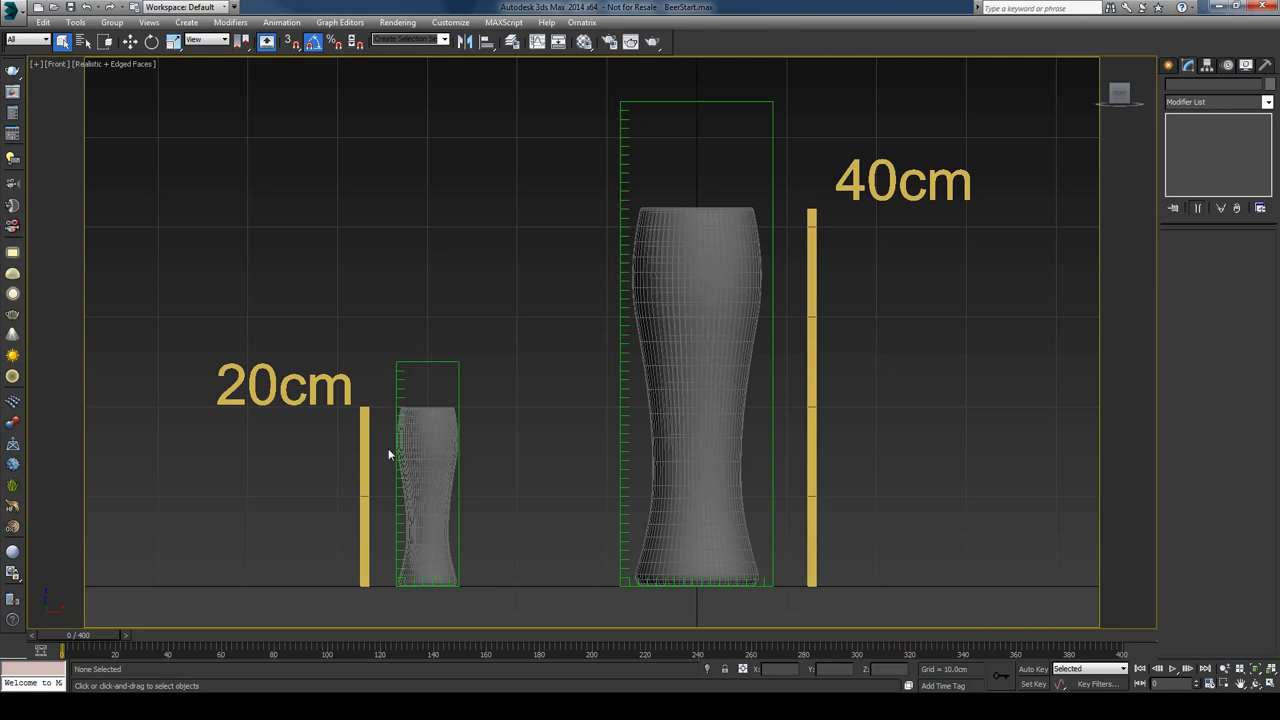
{"action": "left_click", "coordinate": [399, 391]}
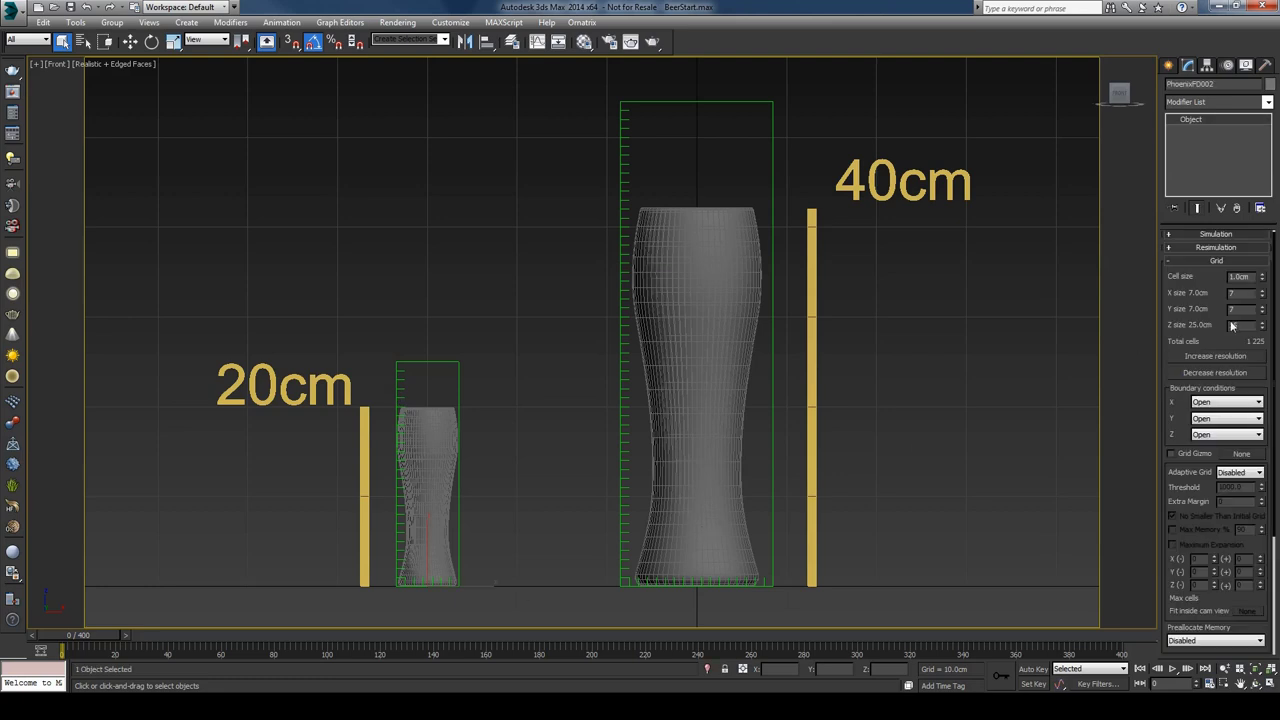
{"action": "double_click", "coordinate": [1246, 326]}
{"action": "left_click", "coordinate": [621, 483]}
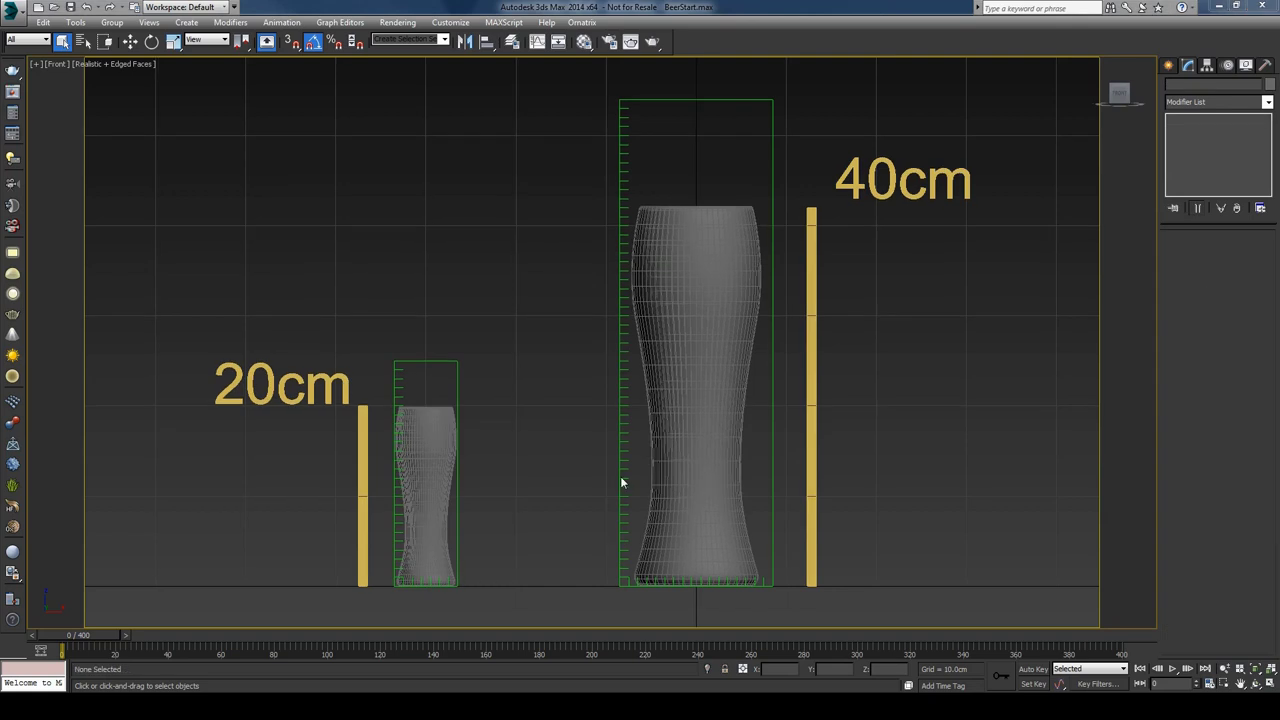
- Delete the small glass with its simulator, along with the 20cm and 40cm labels and their height bars
{"action": "left_click", "coordinate": [437, 428]}
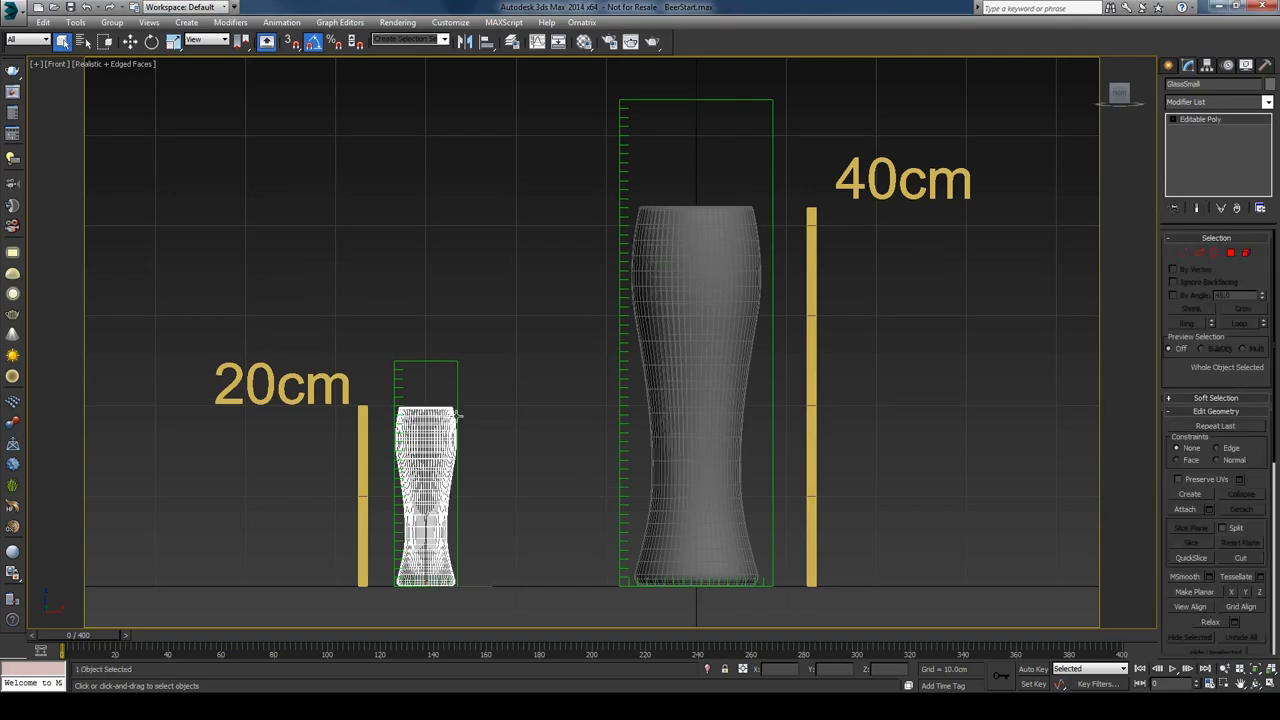
{"action": "left_click_drag", "start_coordinate": [489, 306], "coordinate": [201, 603]}
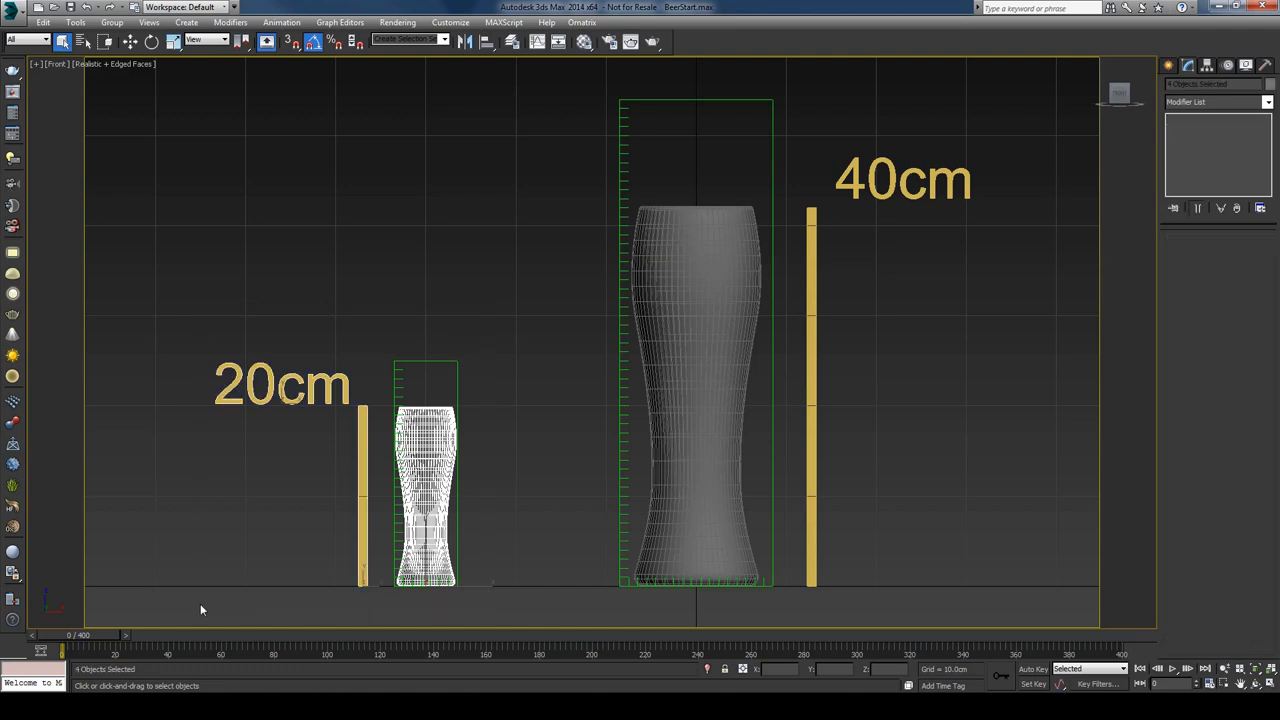
{"action": "key", "text": "Delete"}
{"action": "left_click", "coordinate": [860, 182]}
{"action": "left_click", "coordinate": [812, 245], "text": "ctrl"}
{"action": "key", "text": "Delete"}
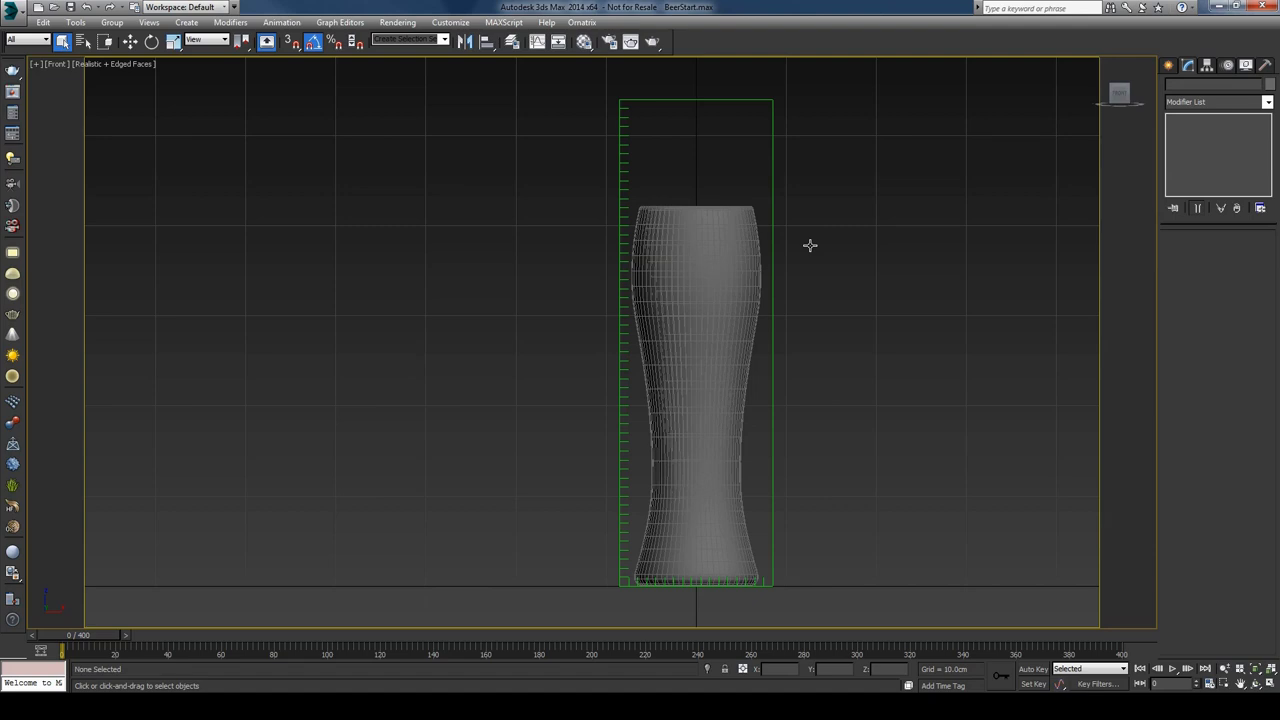
- Return to the perspective view and review the available PhoenixFD geometry object types
{"action": "key", "text": "v"}
{"action": "left_click", "coordinate": [828, 321]}
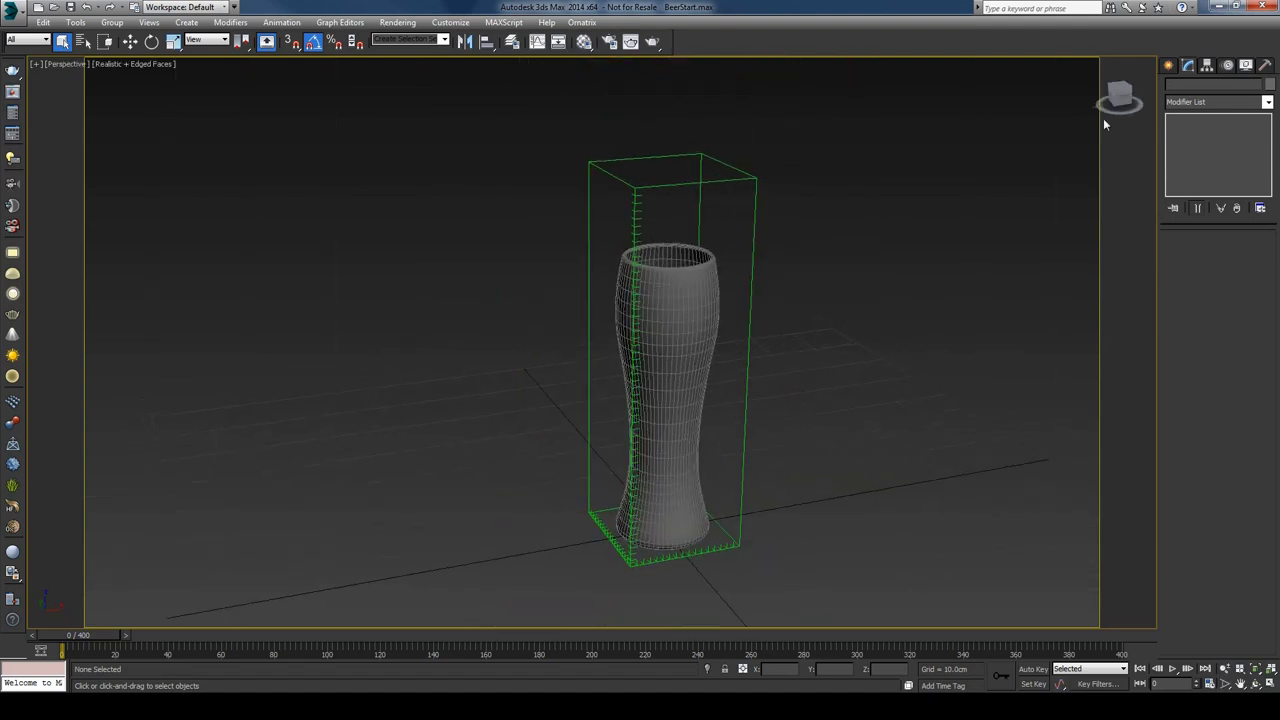
{"action": "left_click", "coordinate": [1168, 65]}
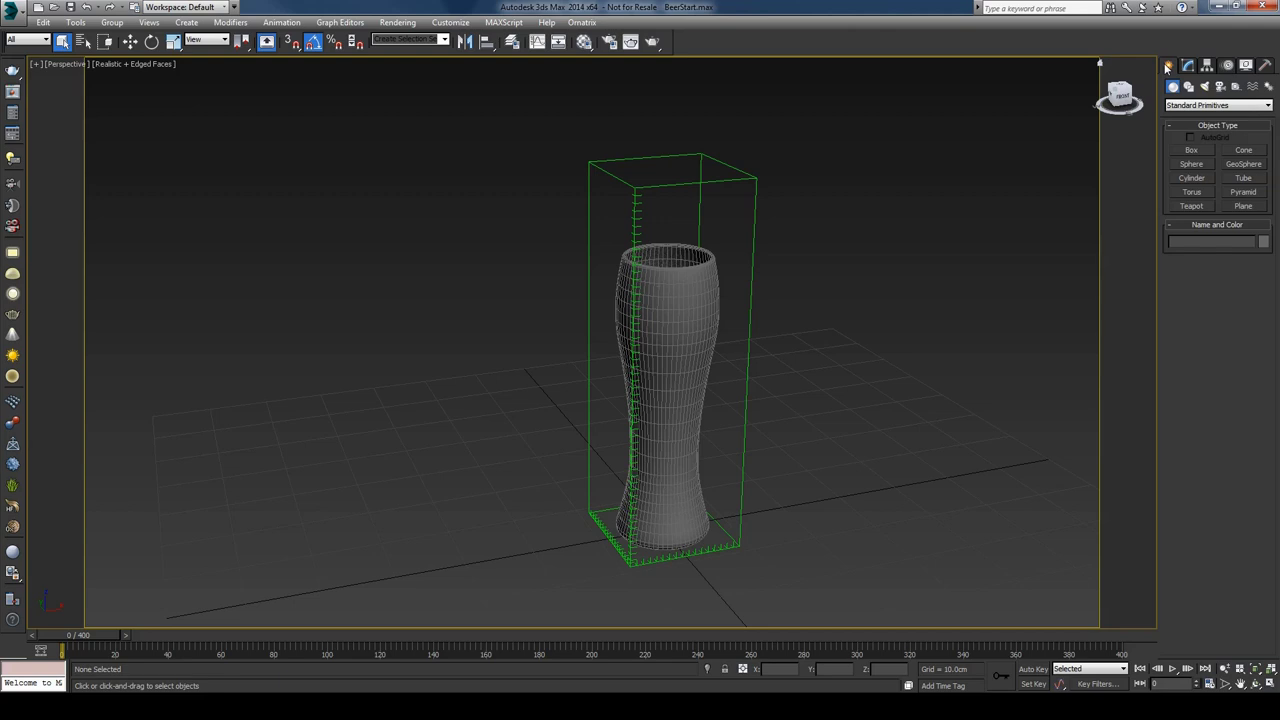
{"action": "left_click", "coordinate": [1193, 109]}
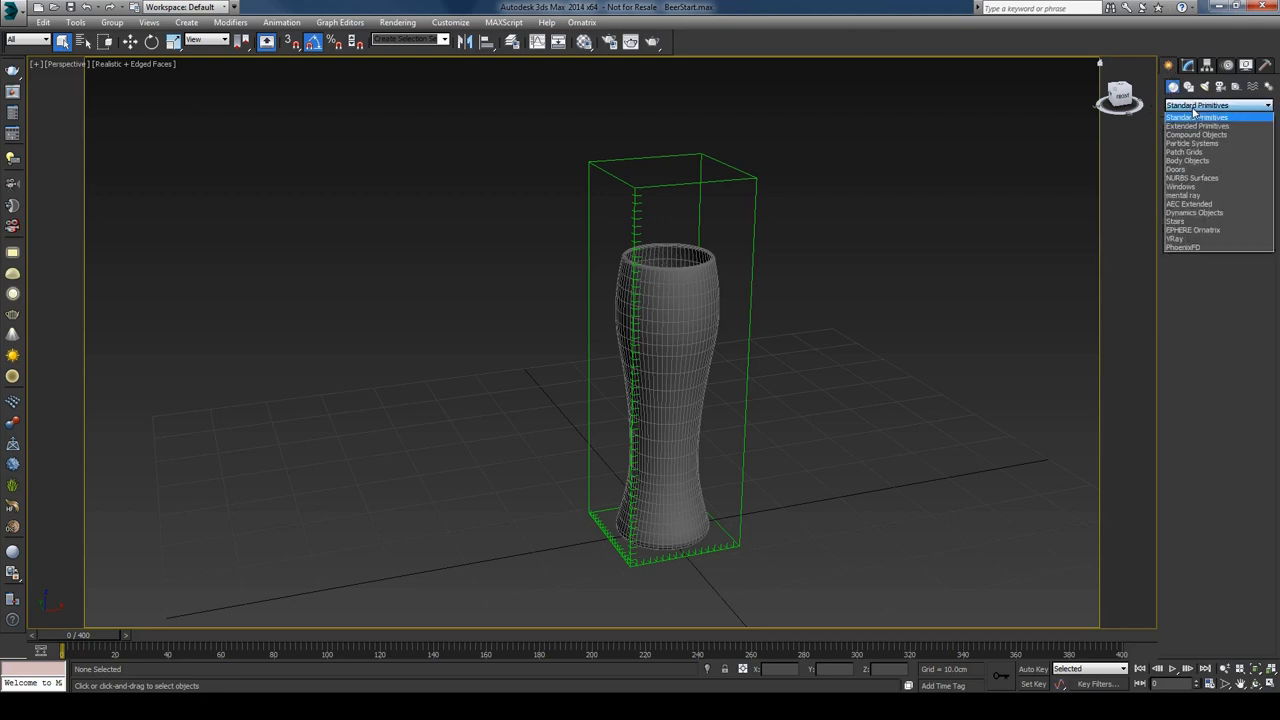
{"action": "left_click", "coordinate": [1213, 247]}
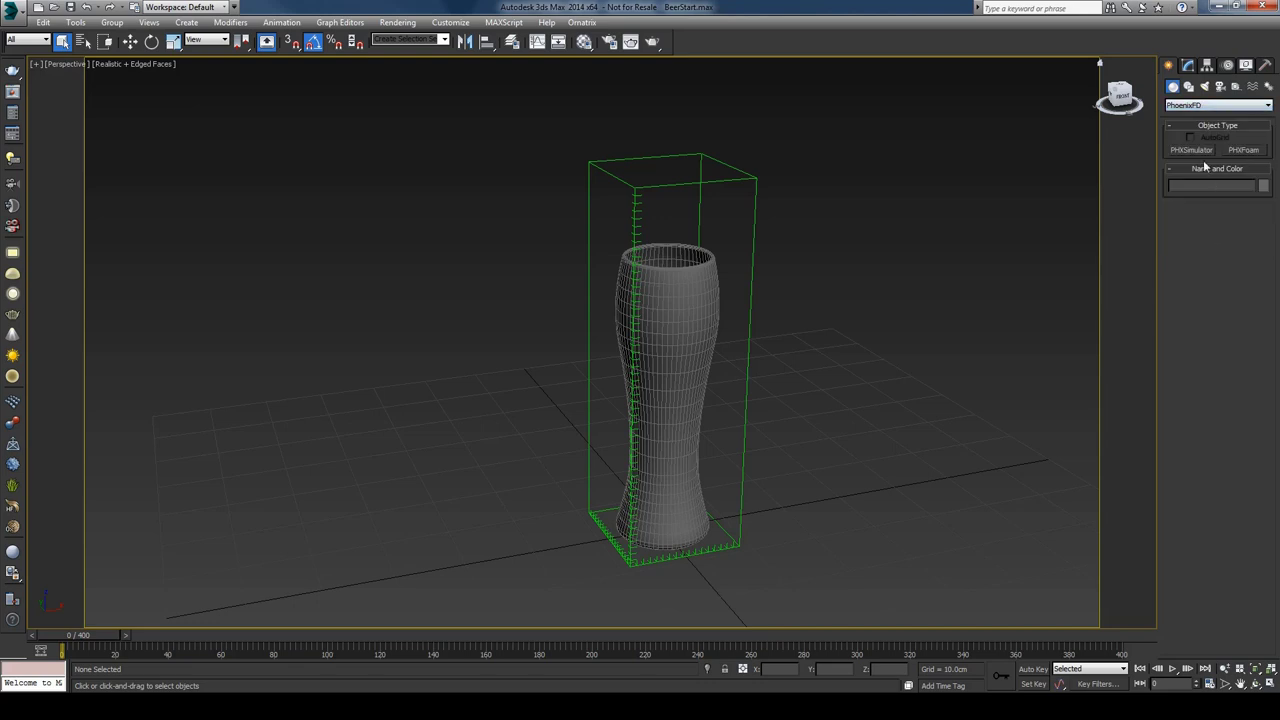
- Place a PHXLiquid source on the ground beside the glass and rotate it 90 degrees about the Z axis
{"action": "left_click", "coordinate": [1237, 89]}
{"action": "left_click", "coordinate": [1203, 104]}
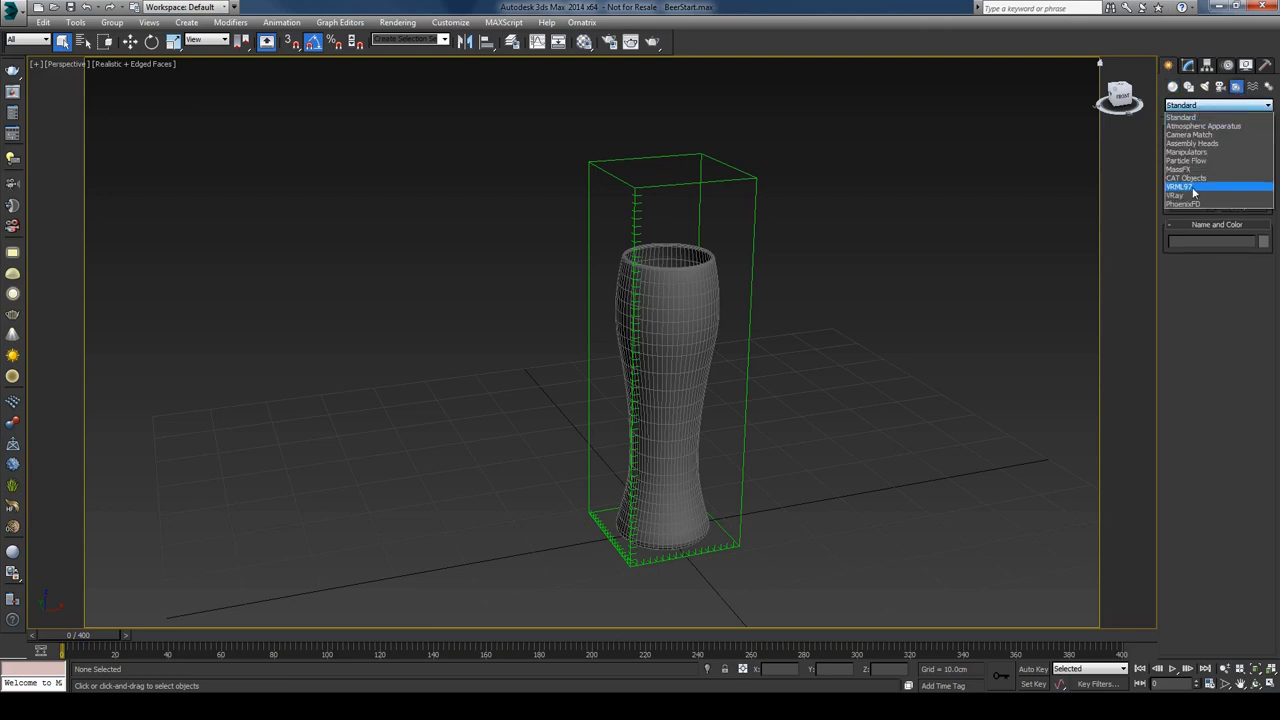
{"action": "left_click", "coordinate": [1193, 205]}
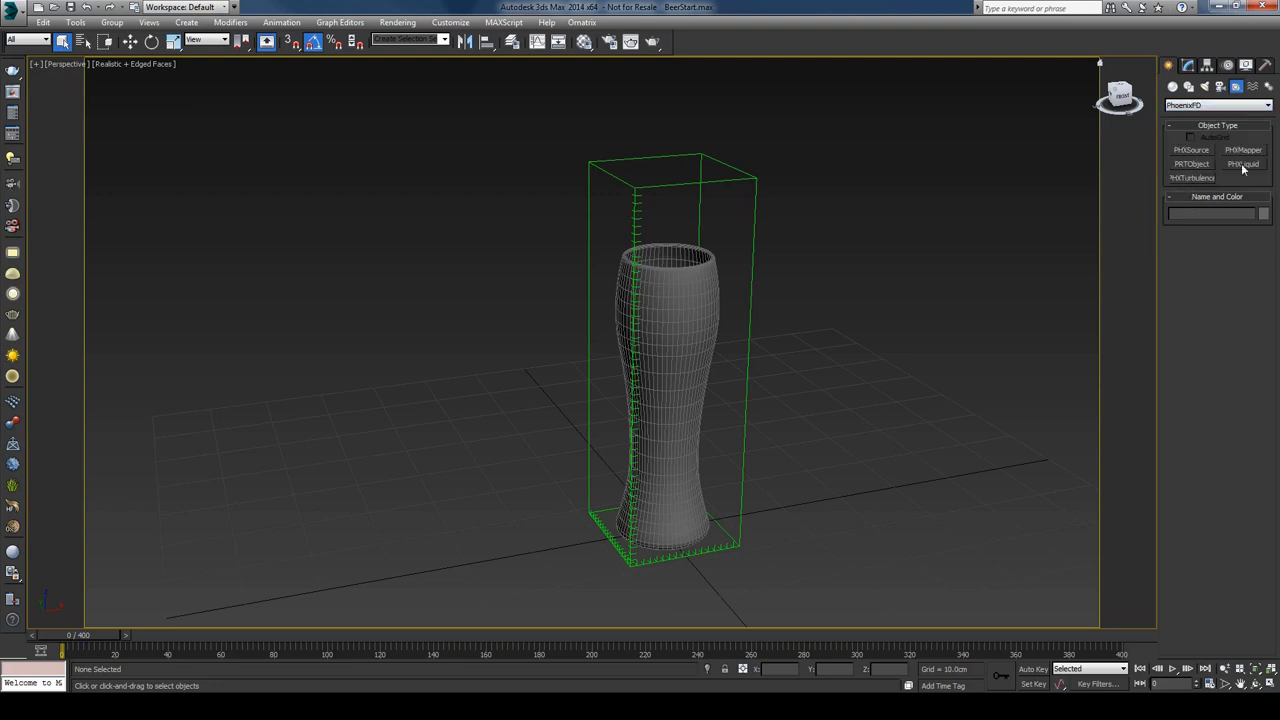
{"action": "left_click", "coordinate": [1243, 164]}
{"action": "left_click_drag", "start_coordinate": [466, 564], "coordinate": [535, 549]}
{"action": "key", "text": "e"}
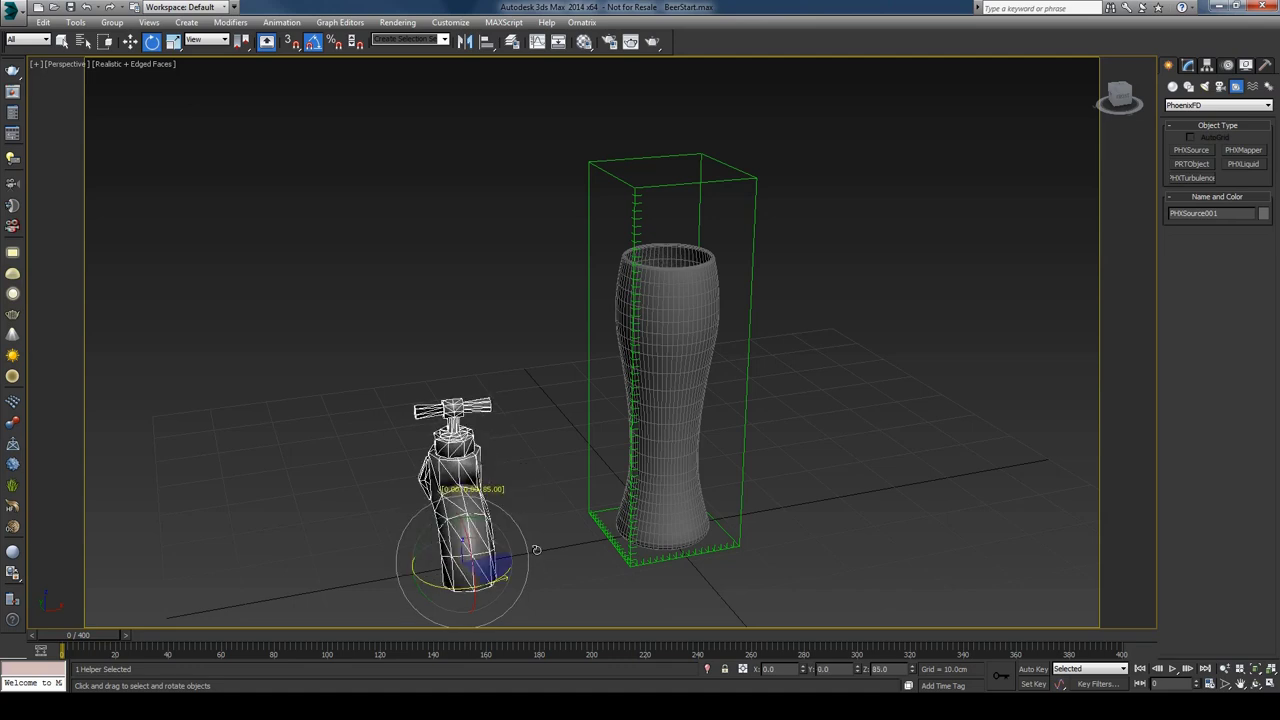
{"action": "key", "text": "w"}
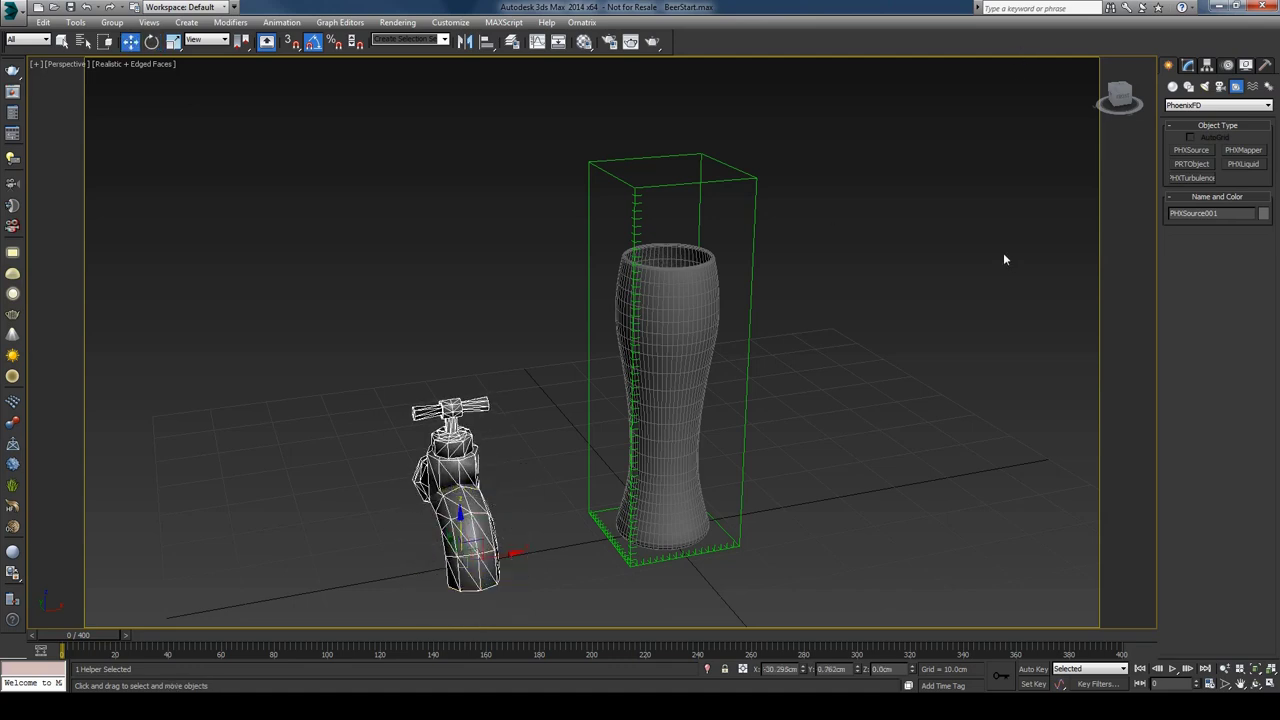
{"action": "left_click", "coordinate": [1188, 66]}
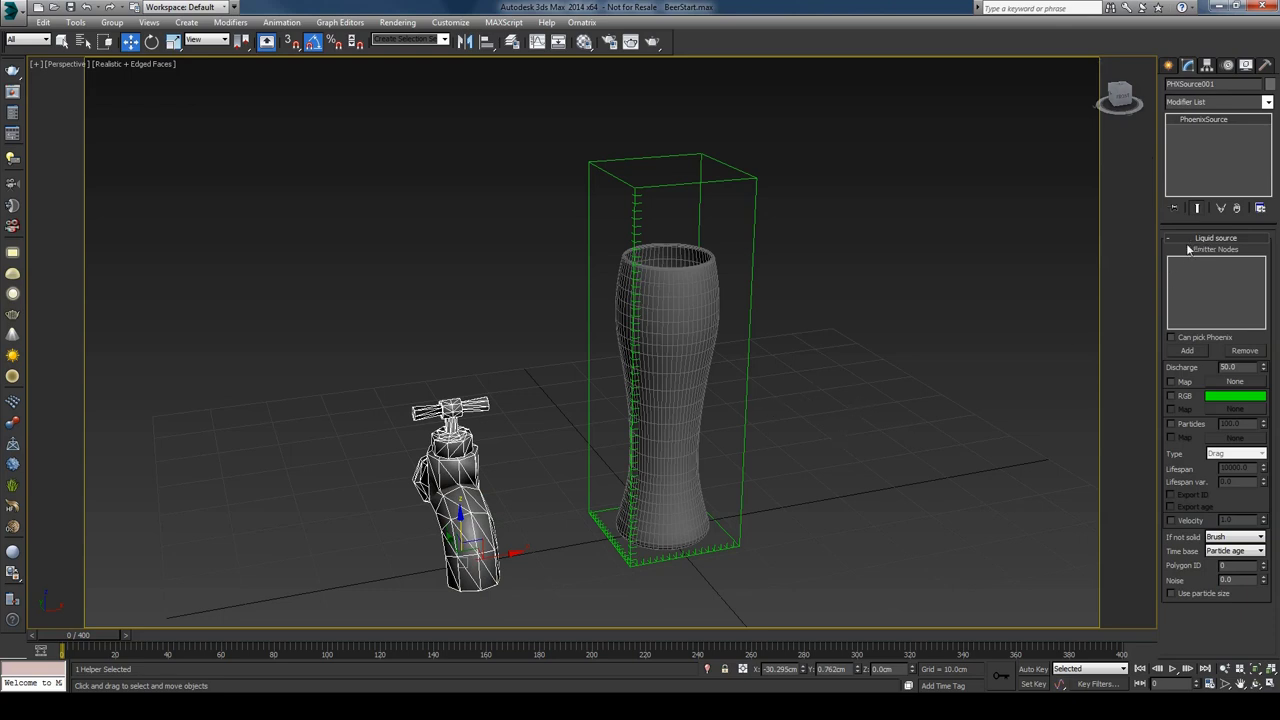
- Draw a small standard cylinder on the ground just outside the simulator grid of the large glass
{"action": "left_click", "coordinate": [1169, 66]}
{"action": "left_click", "coordinate": [1173, 88]}
{"action": "left_click", "coordinate": [1218, 105]}
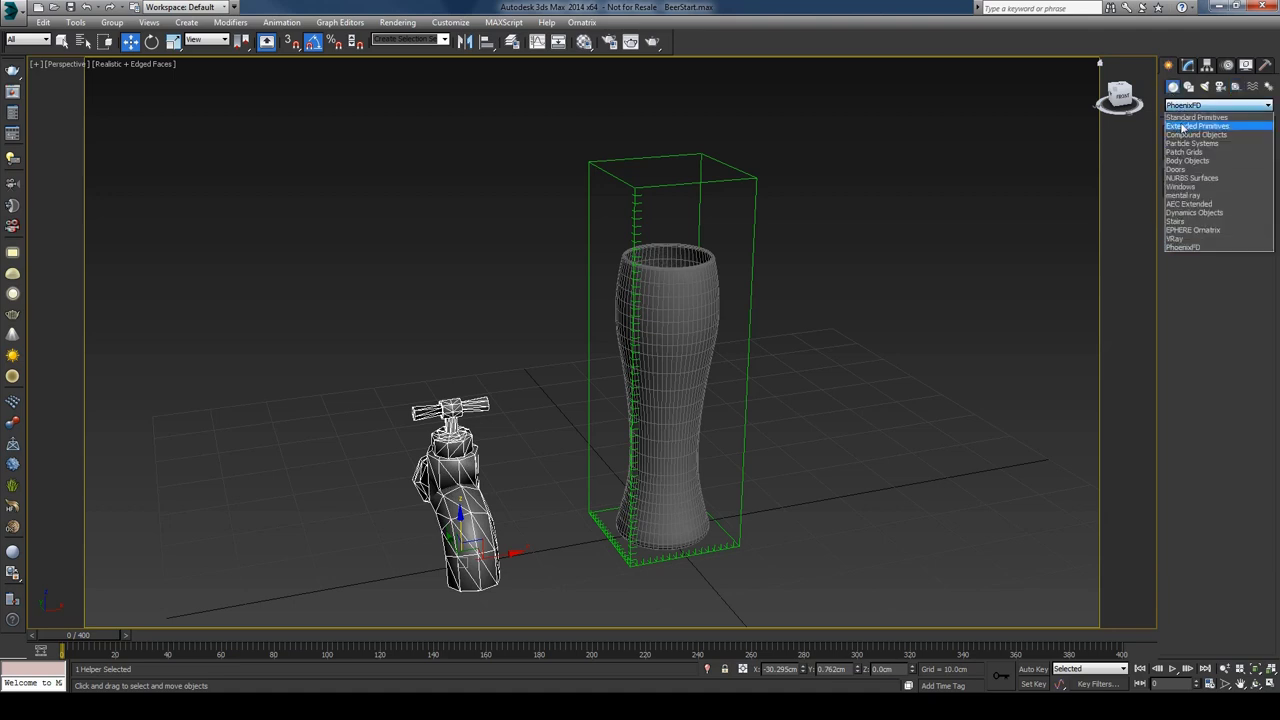
{"action": "left_click", "coordinate": [1190, 116]}
{"action": "left_click", "coordinate": [1192, 178]}
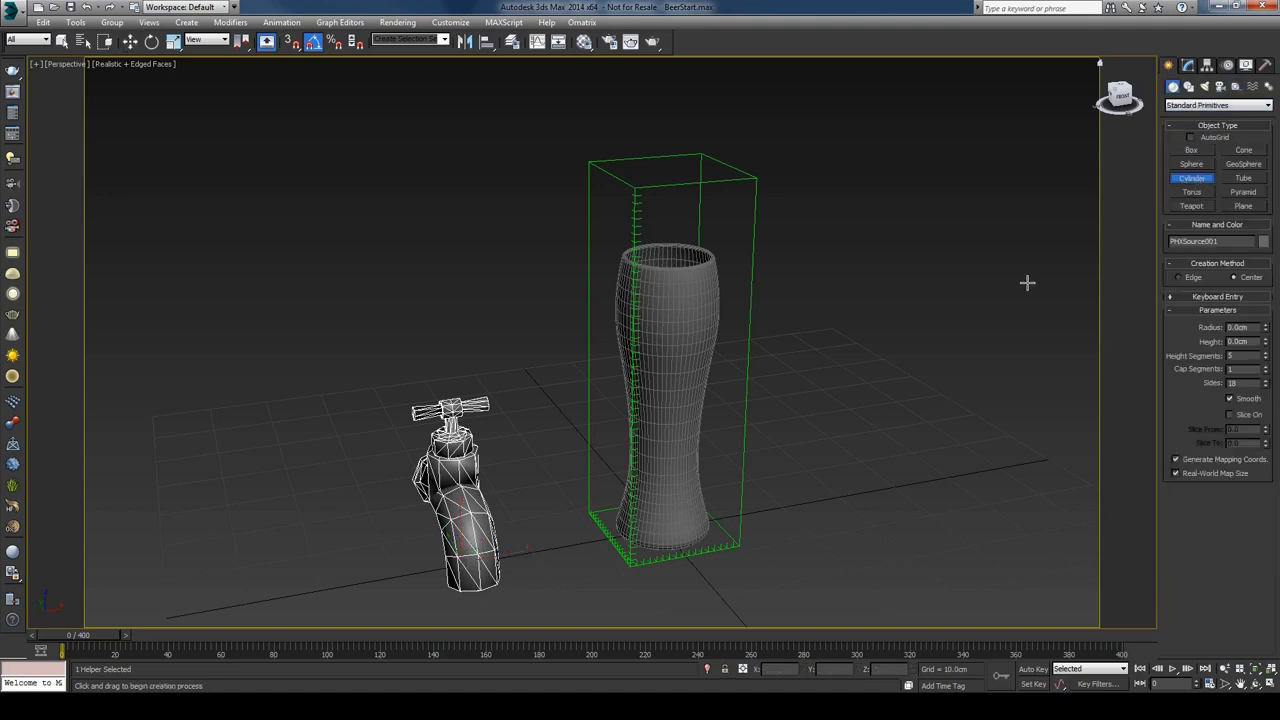
{"action": "left_click_drag", "start_coordinate": [767, 510], "coordinate": [772, 513]}
{"action": "left_click", "coordinate": [770, 476]}
- Set the cylinder's radius to 1.2 cm and its height to 8 cm
{"action": "double_click", "coordinate": [1240, 327]}
{"action": "type", "text": "1.2"}
{"action": "key", "text": "Tab"}
{"action": "type", "text": "8"}
{"action": "key", "text": "Tab"}
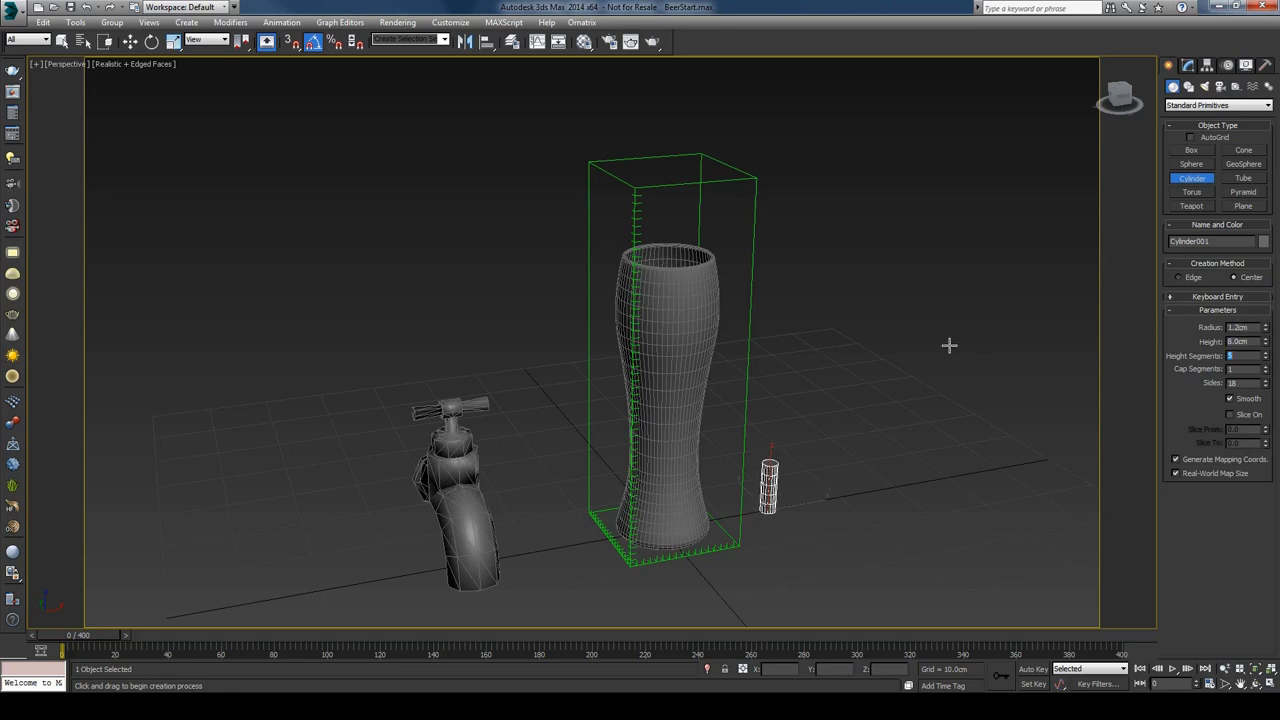
- Centre the cylinder on the scene origin by zeroing its X and Y positions
{"action": "key", "text": "w"}
{"action": "right_click", "coordinate": [800, 670]}
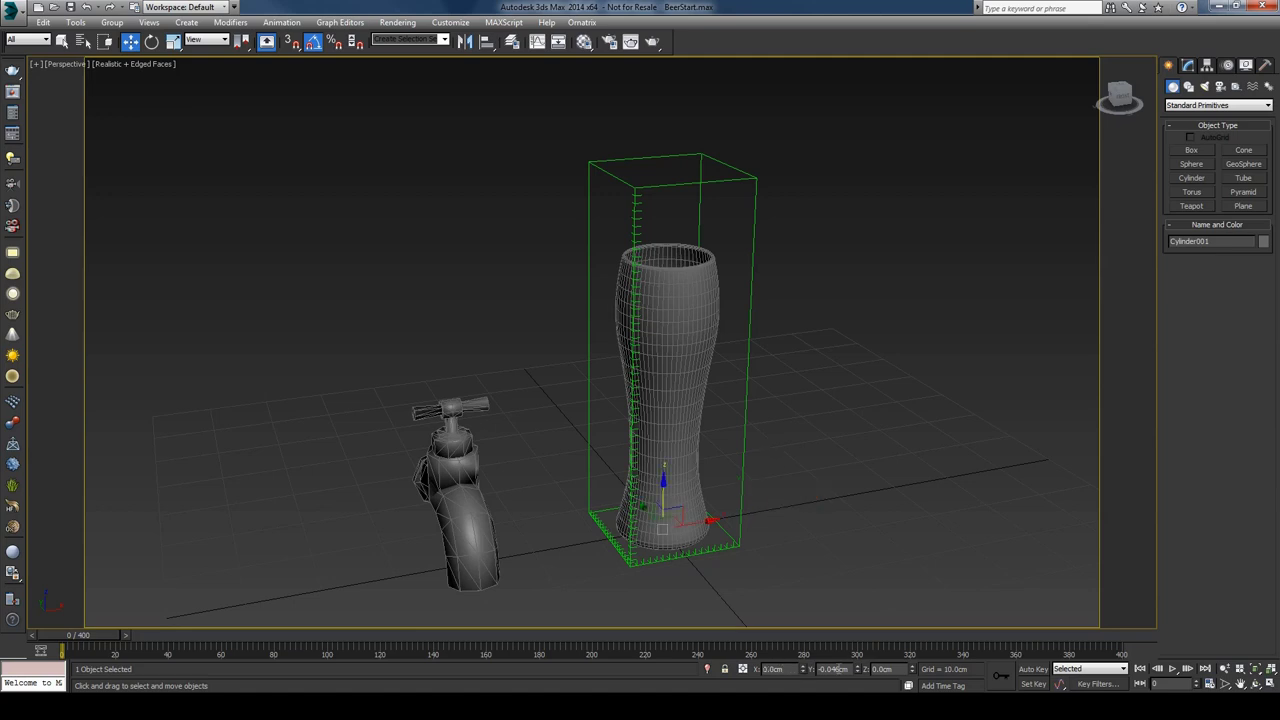
{"action": "right_click", "coordinate": [857, 670]}
- Place the cylinder about 51 cm high above the glass, slightly off-centre along positive X, and tilt it 20 degrees outward
{"action": "key", "text": "f"}
{"action": "left_click_drag", "start_coordinate": [706, 394], "coordinate": [726, 80]}
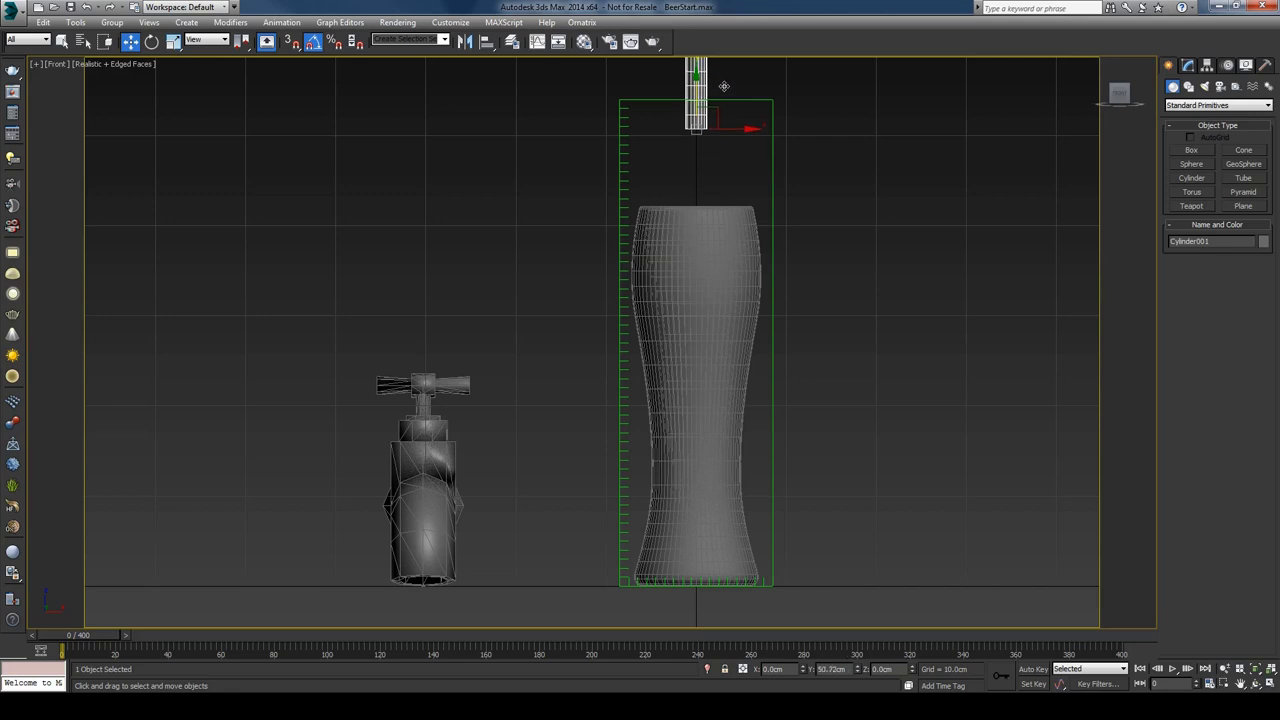
{"action": "left_click_drag", "start_coordinate": [734, 127], "coordinate": [752, 170]}
{"action": "key", "text": "e"}
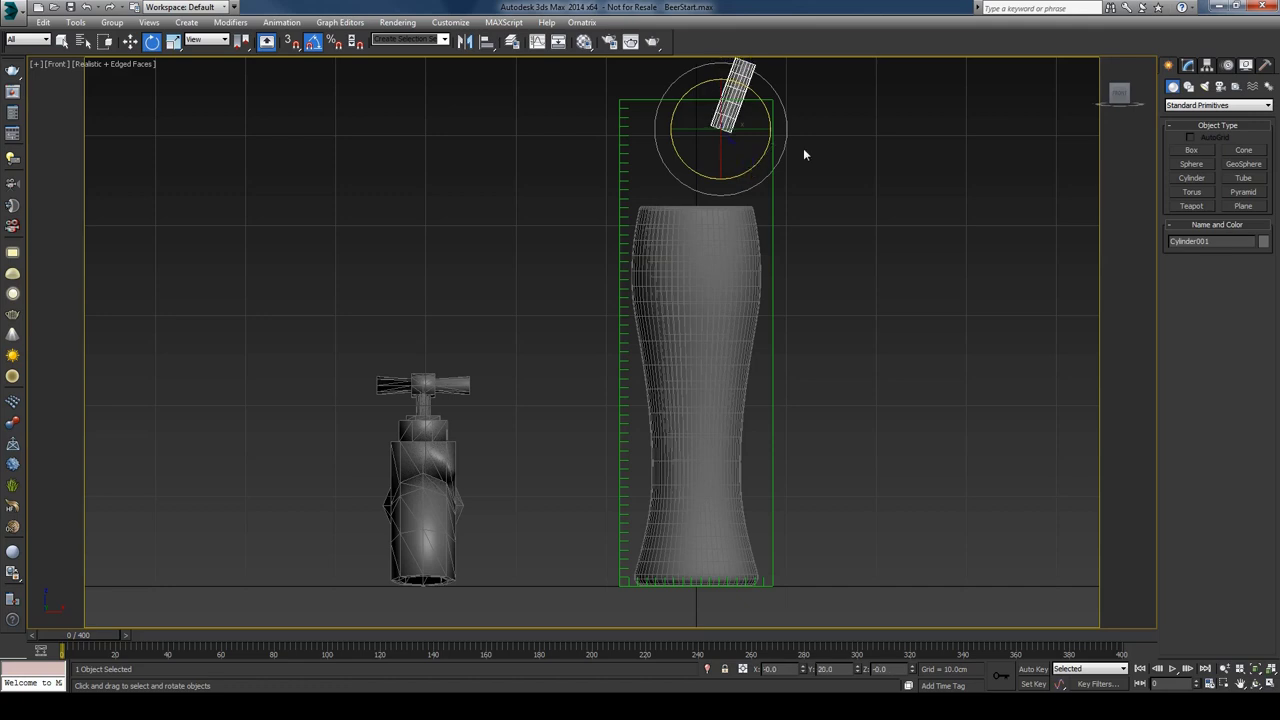
- Switch to the perspective view and add the tilted cylinder as an emitter node of the Phoenix liquid source
{"action": "key", "text": "v"}
{"action": "left_click", "coordinate": [855, 206]}
{"action": "key", "text": "v"}
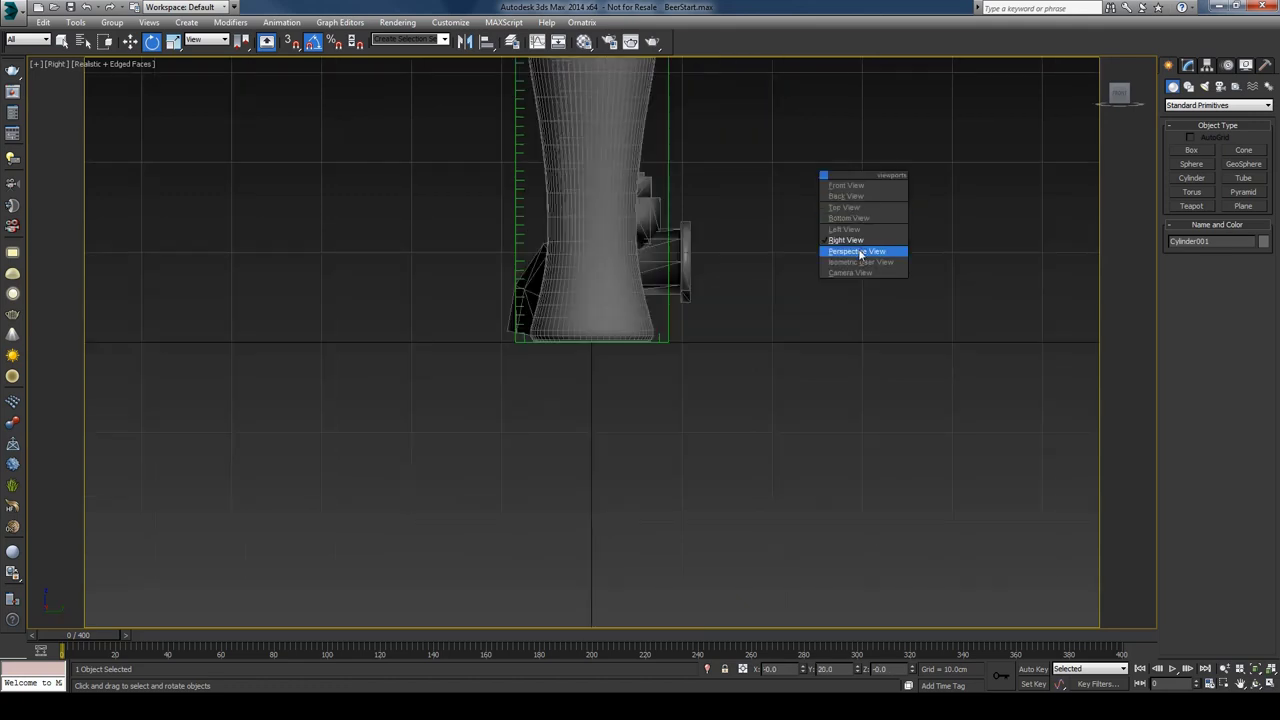
{"action": "left_click", "coordinate": [857, 251]}
{"action": "scroll", "coordinate": [847, 267], "scroll_direction": "down", "scroll_amount": 5}
{"action": "middle_click_drag", "start_coordinate": [969, 293], "coordinate": [851, 209]}
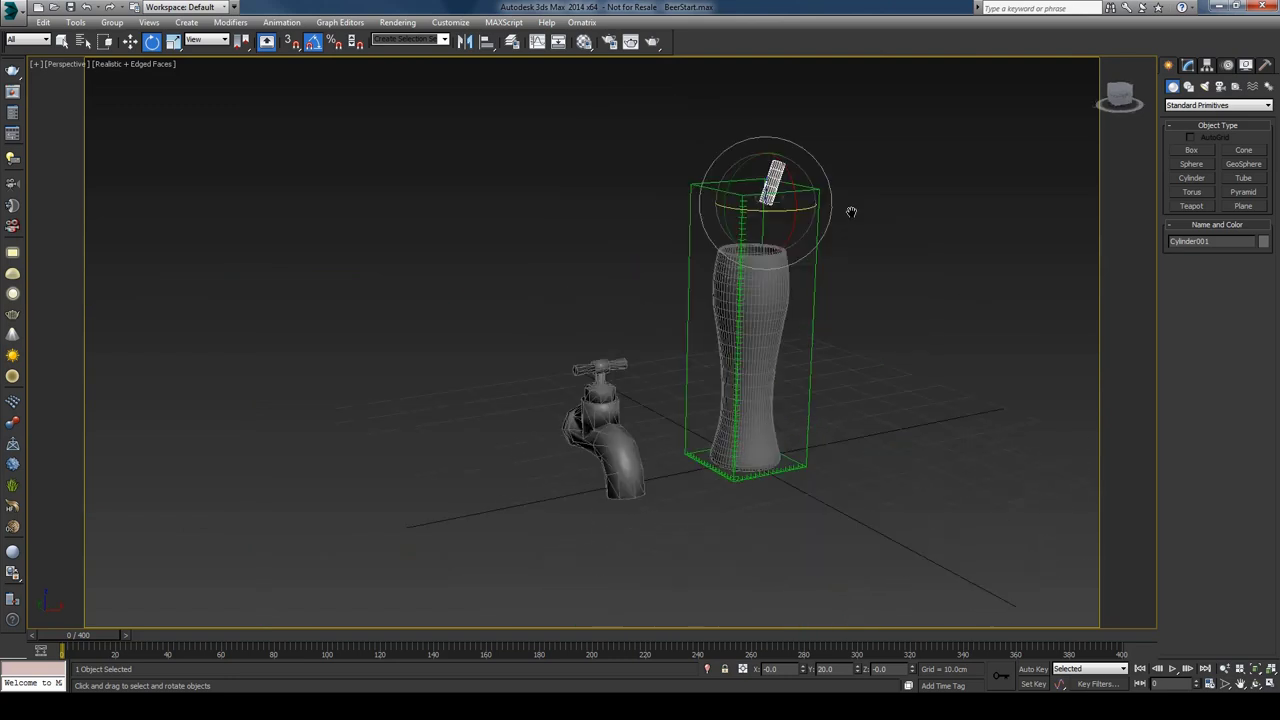
{"action": "left_click", "coordinate": [587, 385]}
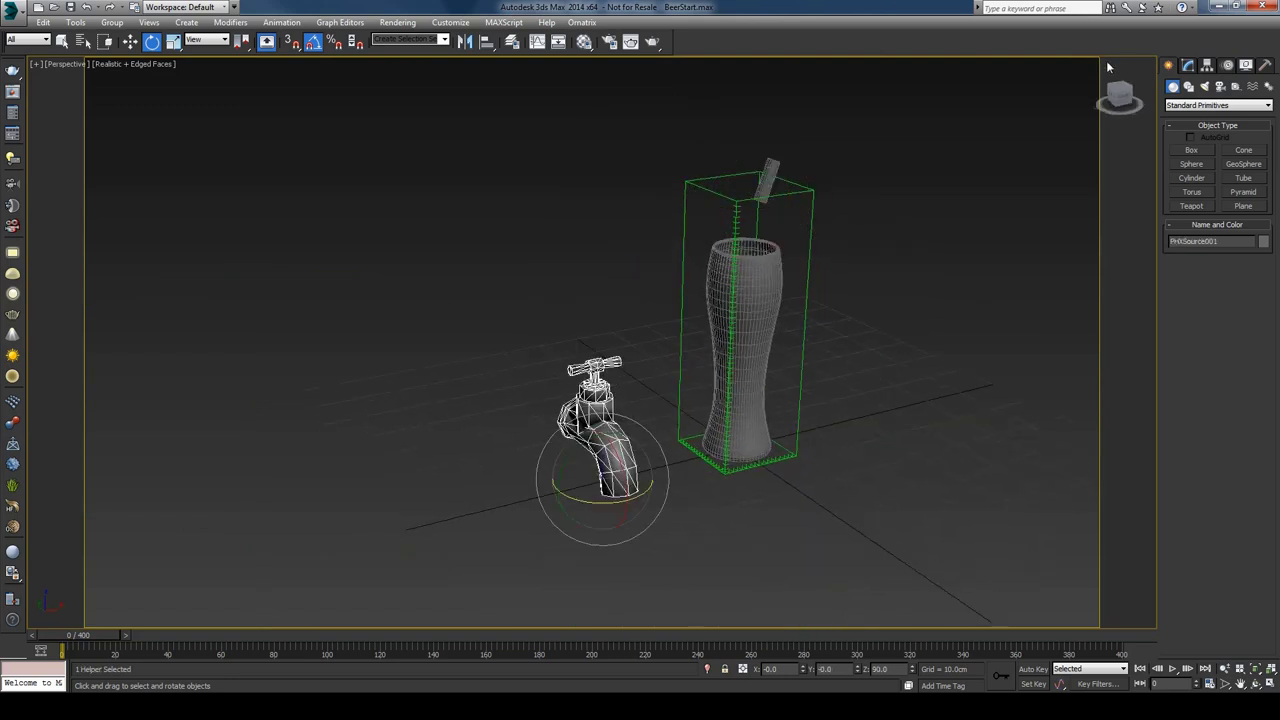
{"action": "left_click", "coordinate": [1188, 65]}
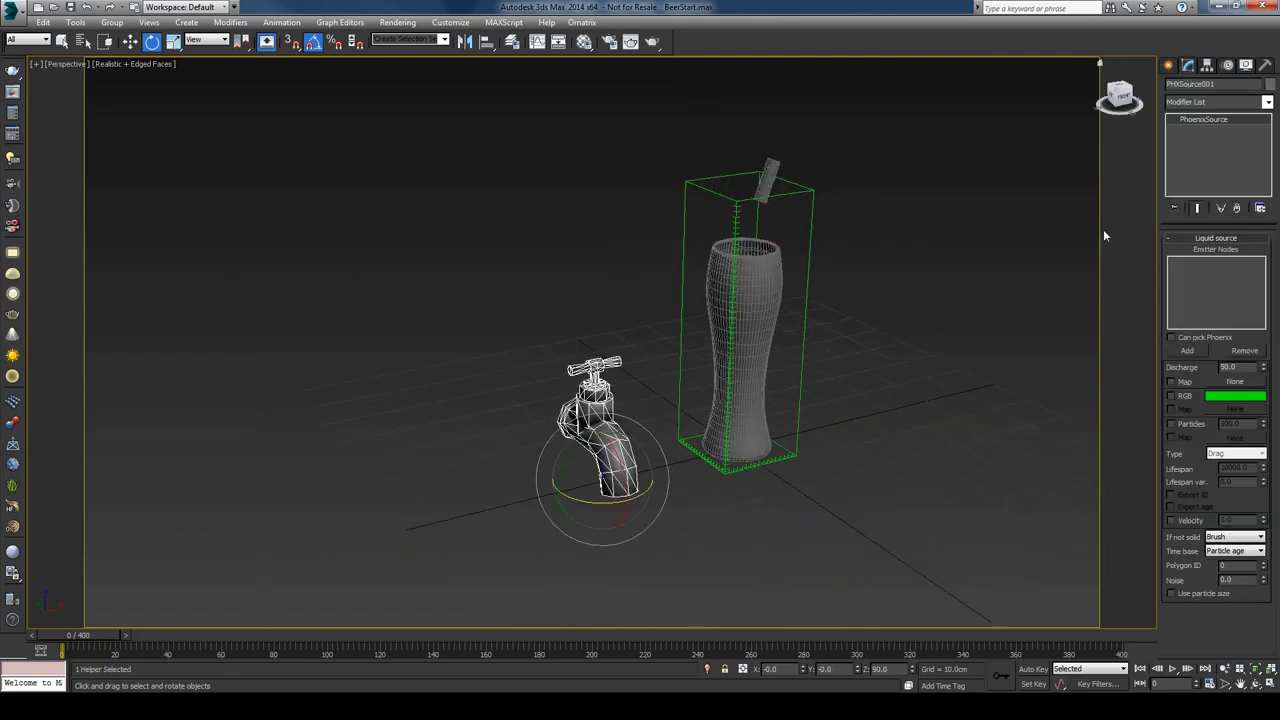
{"action": "left_click", "coordinate": [1186, 351]}
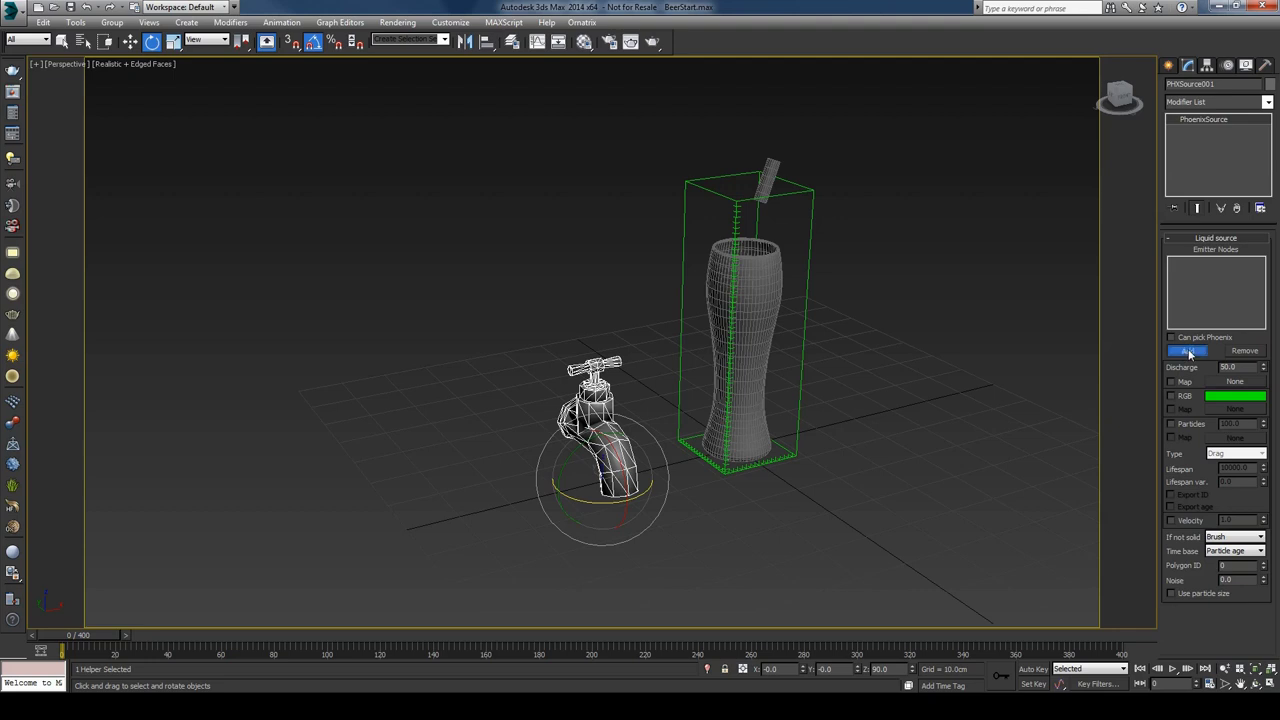
{"action": "left_click", "coordinate": [773, 163]}
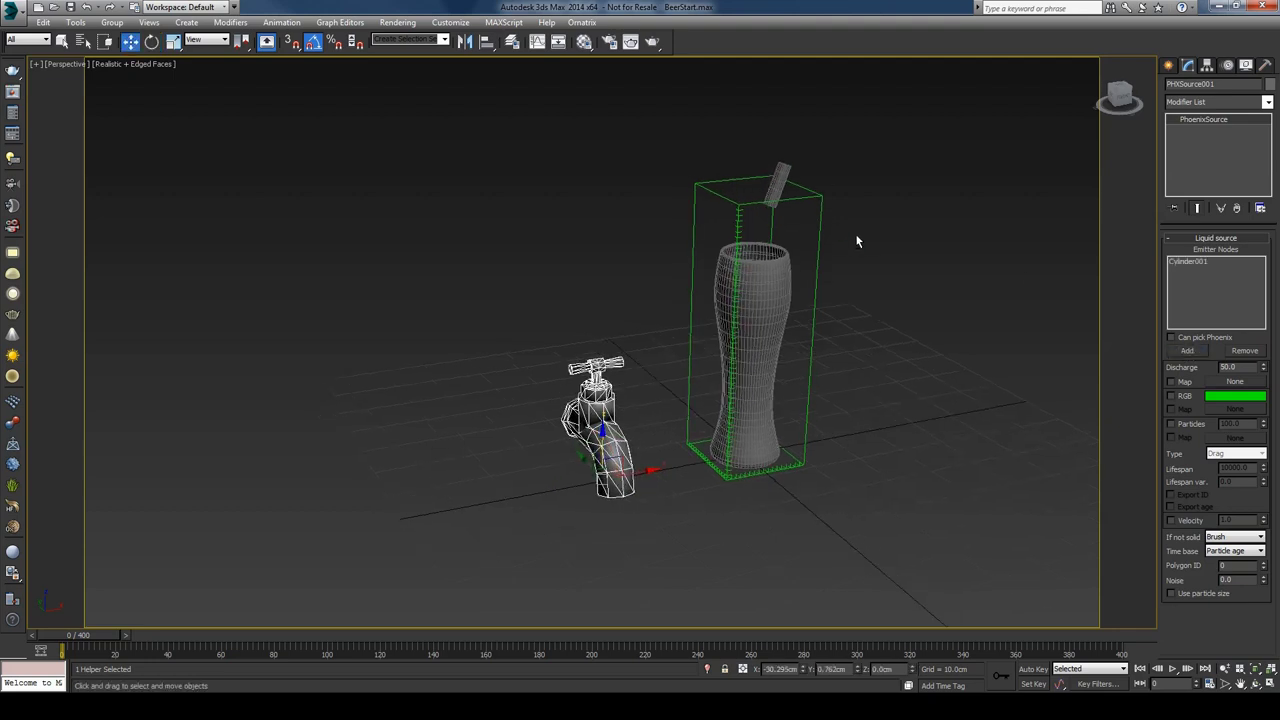
- Reduce the Phoenix simulator grid's cell size to 0.3 cm
{"action": "middle_click_drag", "start_coordinate": [884, 219], "coordinate": [862, 200]}
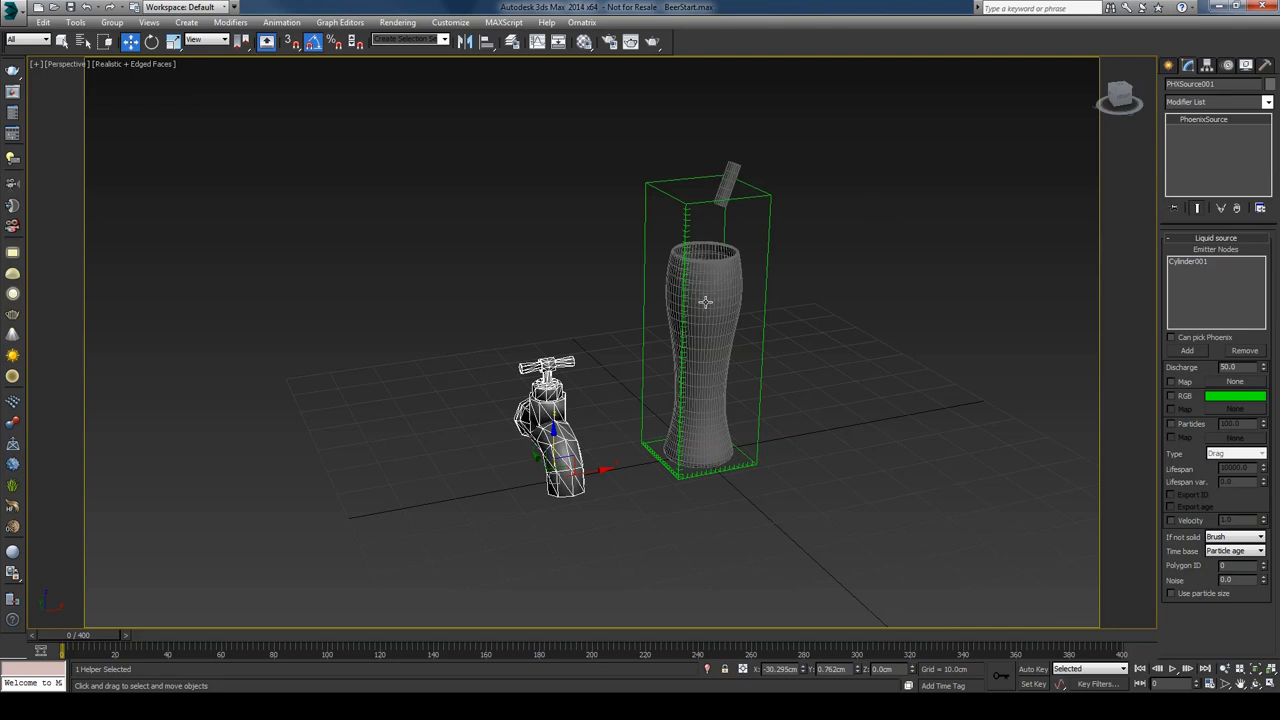
{"action": "scroll", "coordinate": [648, 224], "scroll_direction": "up", "scroll_amount": 5}
{"action": "scroll", "coordinate": [655, 214], "scroll_direction": "up", "scroll_amount": 3}
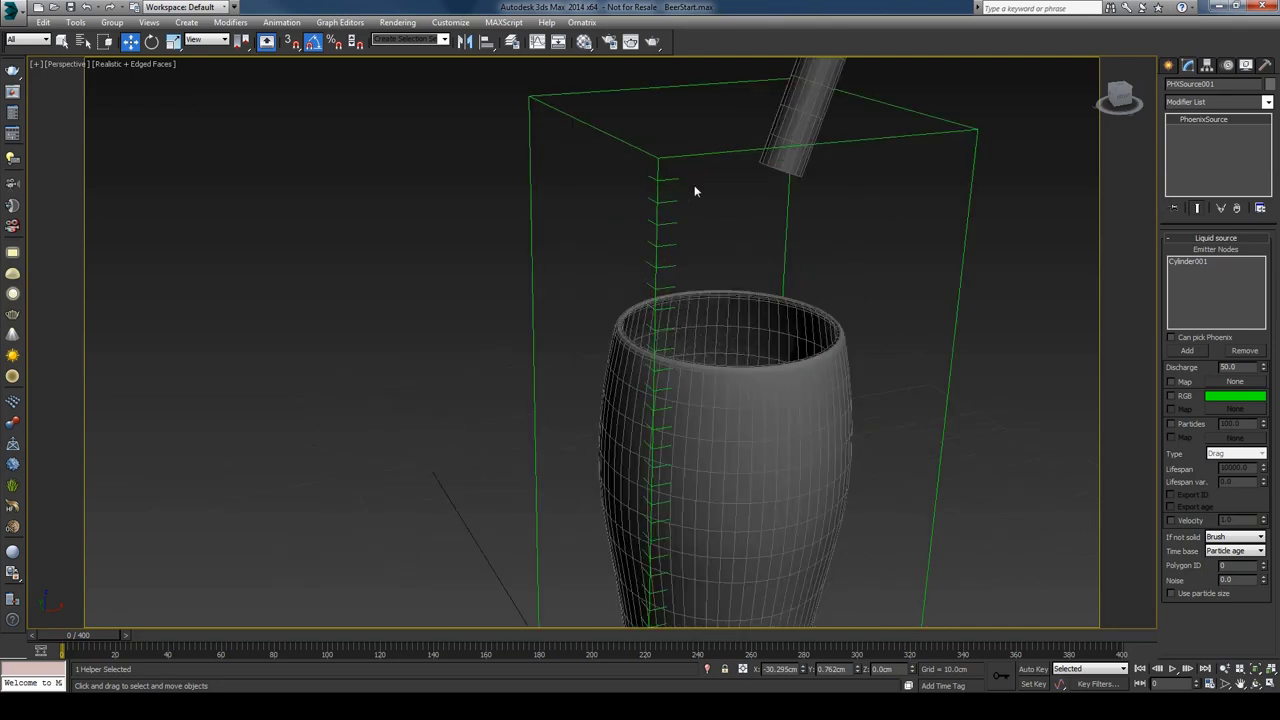
{"action": "scroll", "coordinate": [695, 190], "scroll_direction": "up", "scroll_amount": 2}
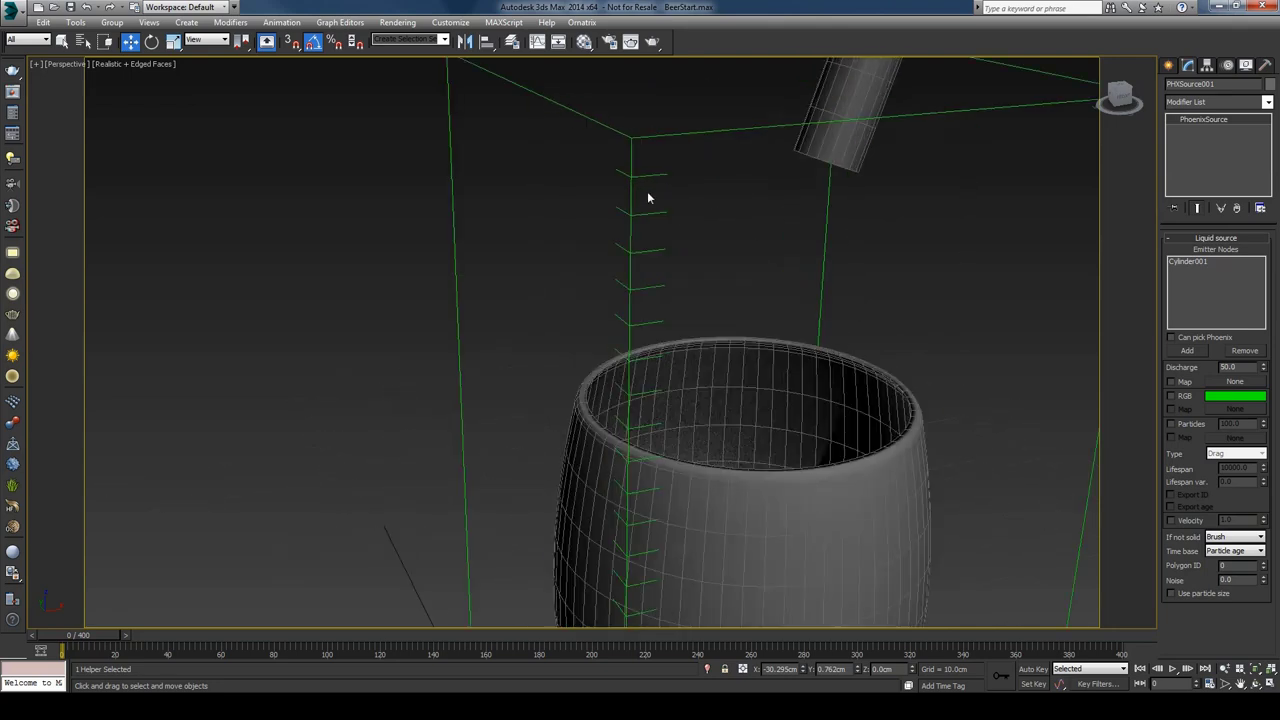
{"action": "left_click", "coordinate": [630, 294]}
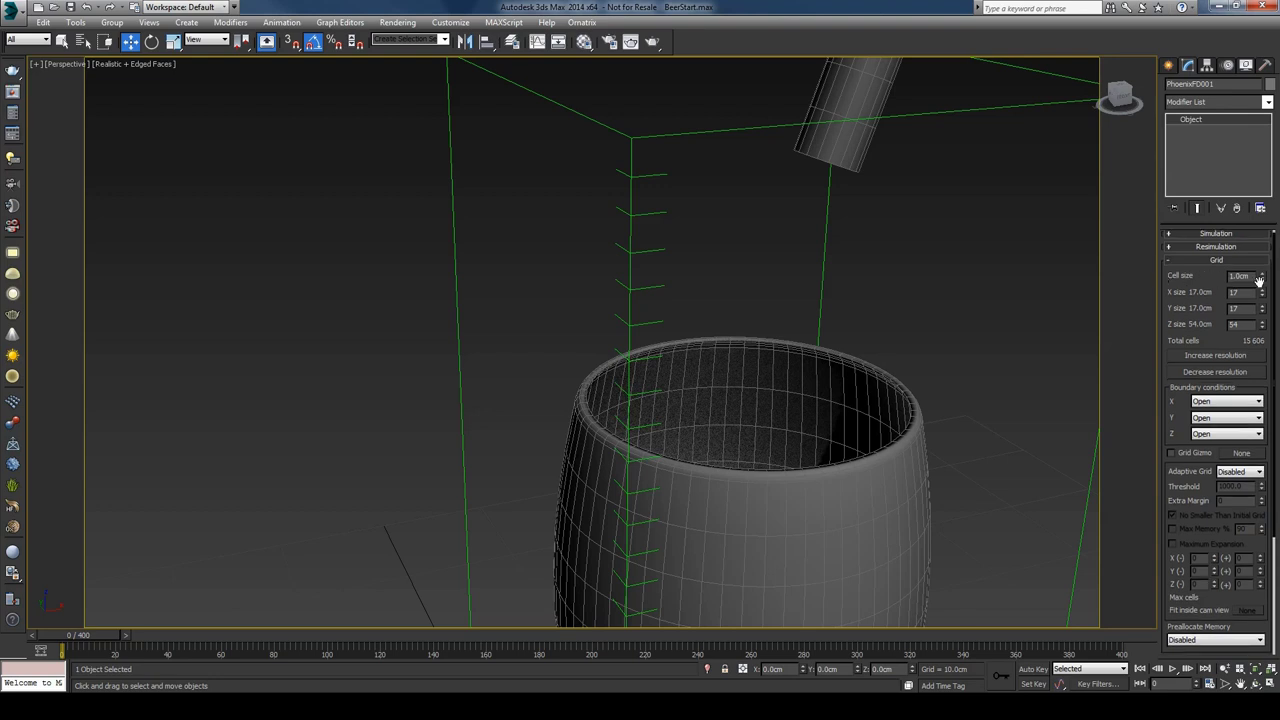
{"action": "left_click_drag", "start_coordinate": [1261, 281], "coordinate": [1264, 329]}
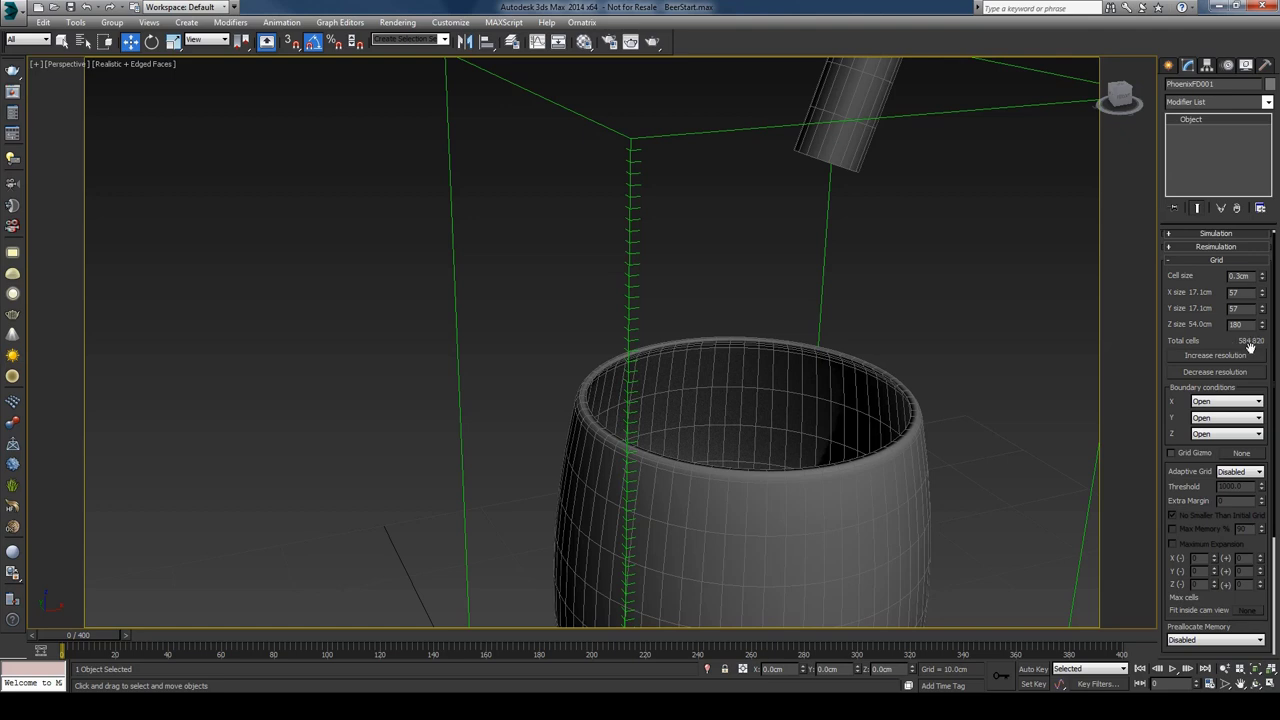
- Widen the simulator's settings area to two columns and run a short test simulation, pausing it around frame 32
{"action": "scroll", "coordinate": [839, 291], "scroll_direction": "down", "scroll_amount": 6}
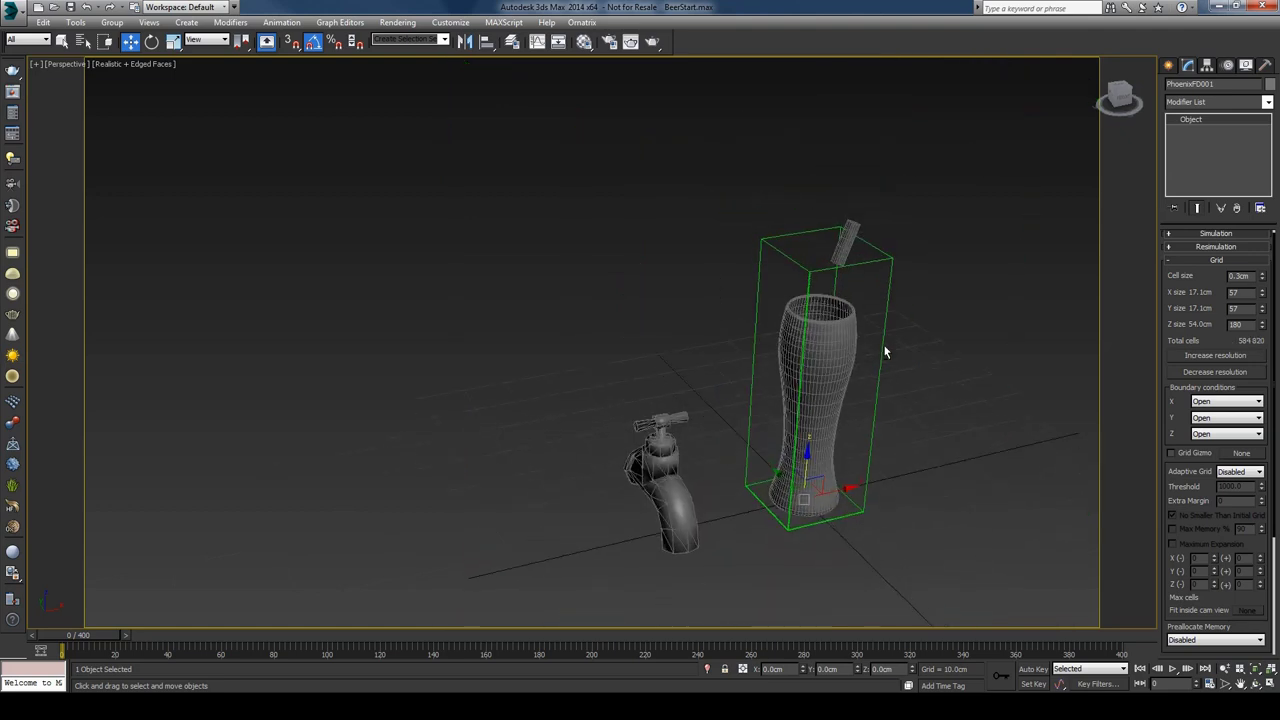
{"action": "scroll", "coordinate": [830, 285], "scroll_direction": "up", "scroll_amount": 3}
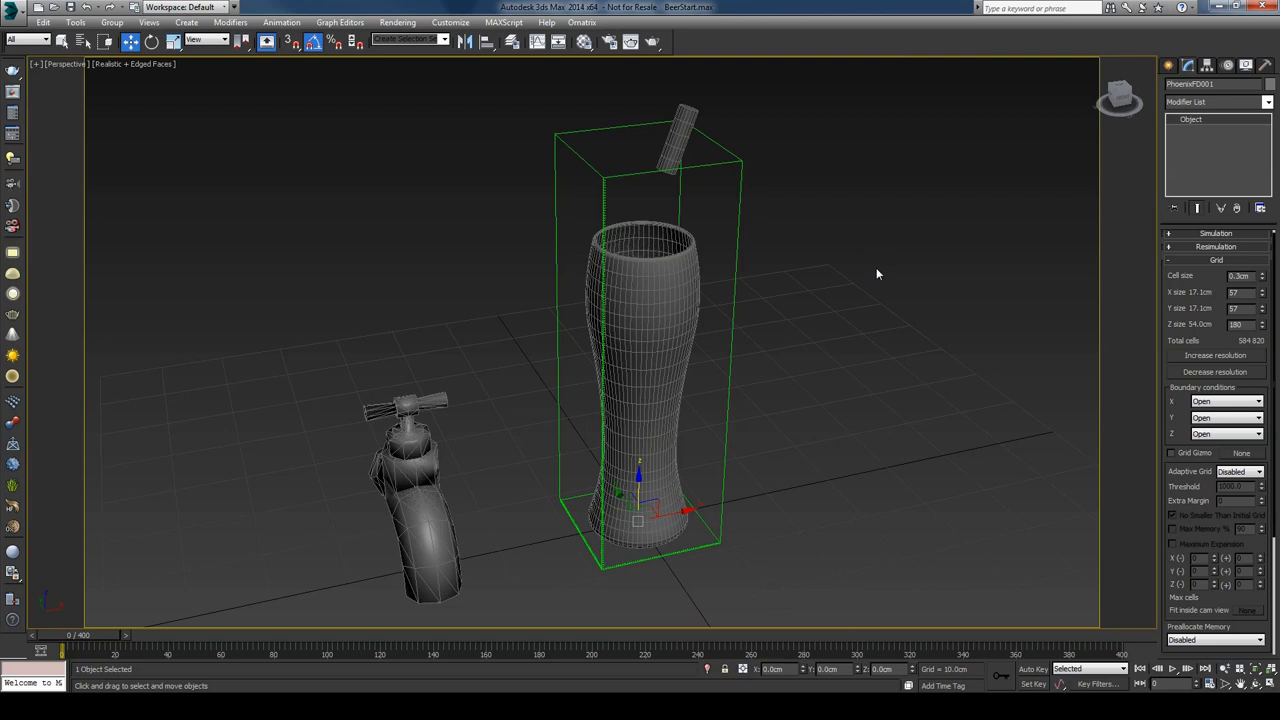
{"action": "left_click_drag", "start_coordinate": [1157, 265], "coordinate": [1040, 266]}
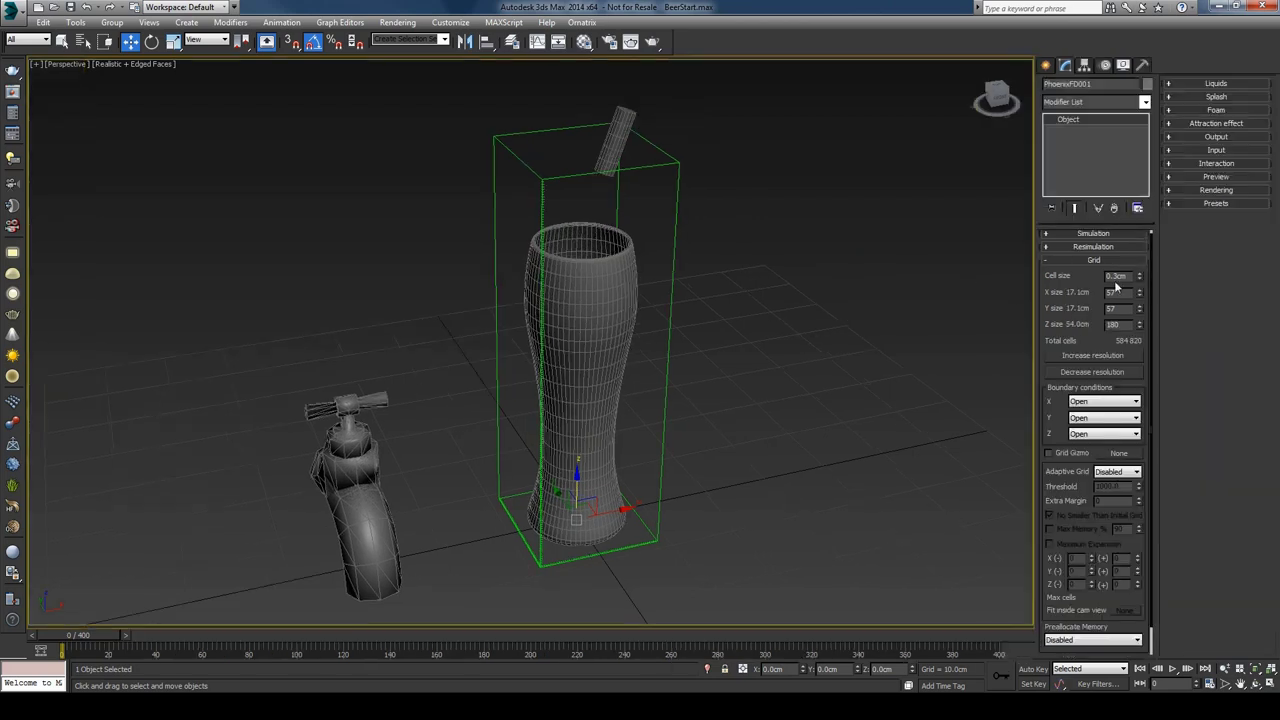
{"action": "left_click", "coordinate": [1093, 366]}
{"action": "left_click", "coordinate": [1088, 242]}
{"action": "left_click", "coordinate": [1069, 253]}
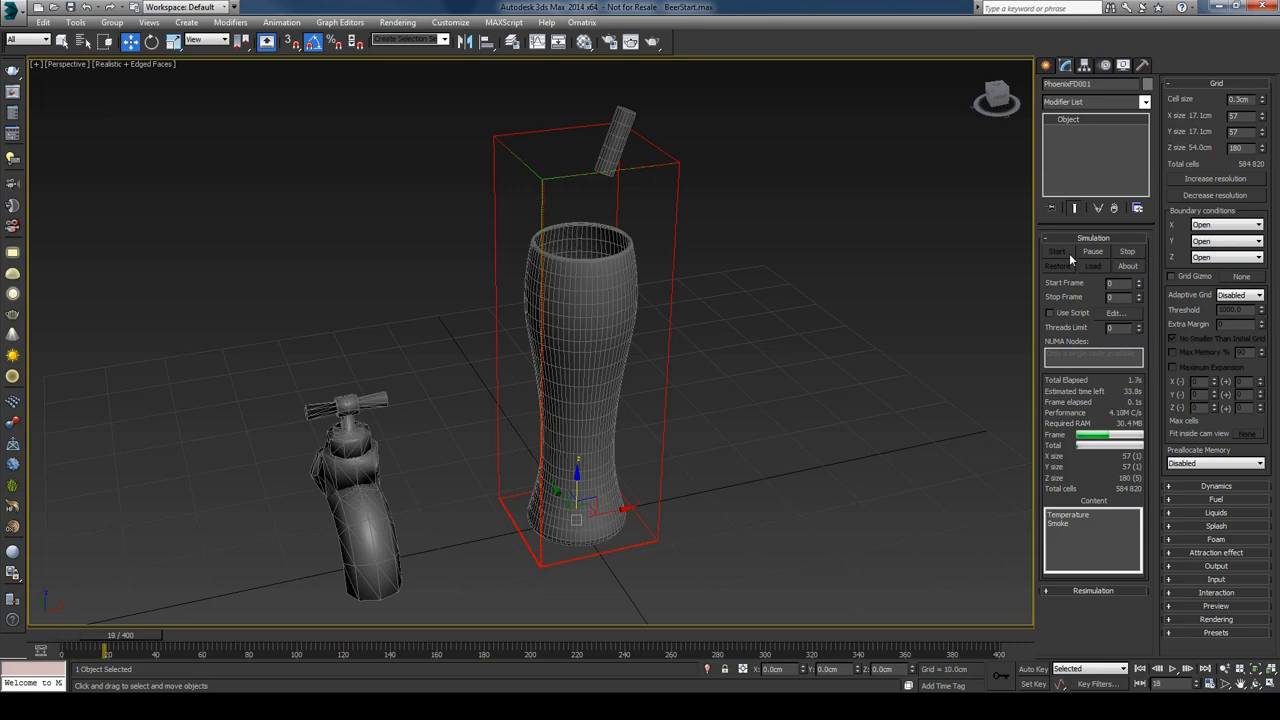
{"action": "left_click", "coordinate": [1093, 252]}
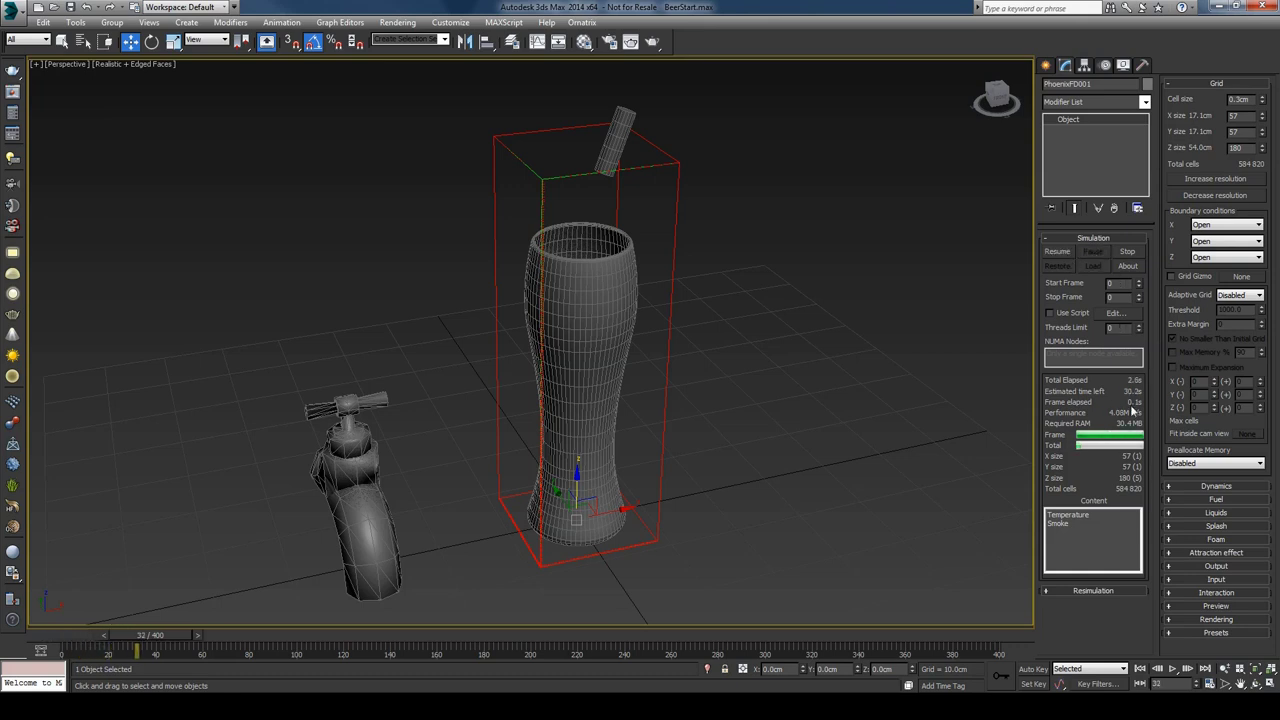
- Enable liquids for the simulator and rerun the simulation for a few frames
{"action": "left_click", "coordinate": [1181, 514]}
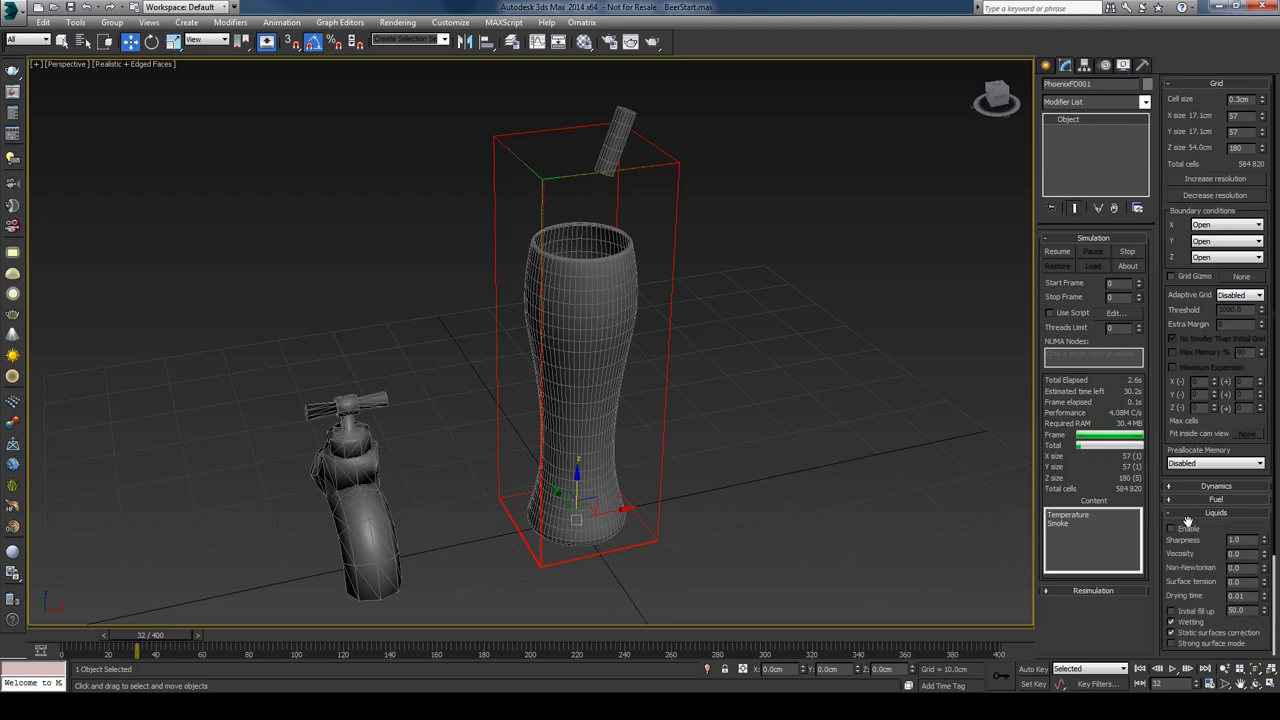
{"action": "scroll", "coordinate": [1222, 532], "scroll_direction": "down", "scroll_amount": 2}
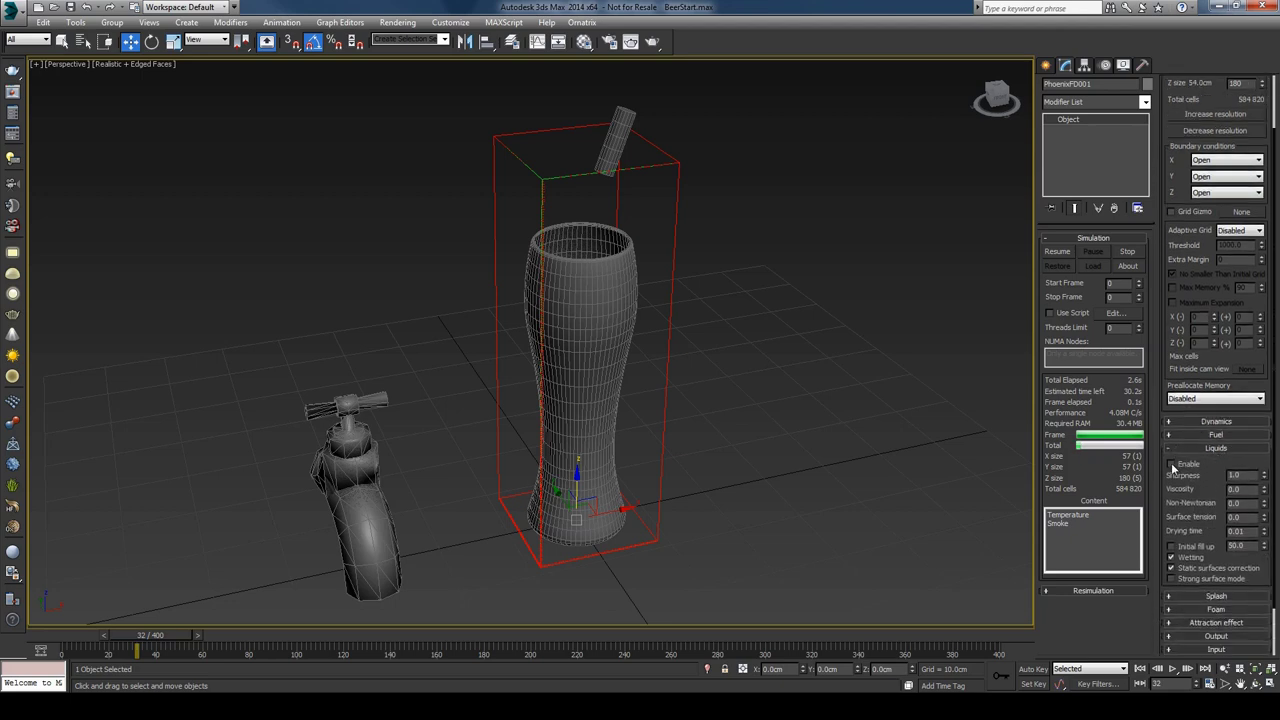
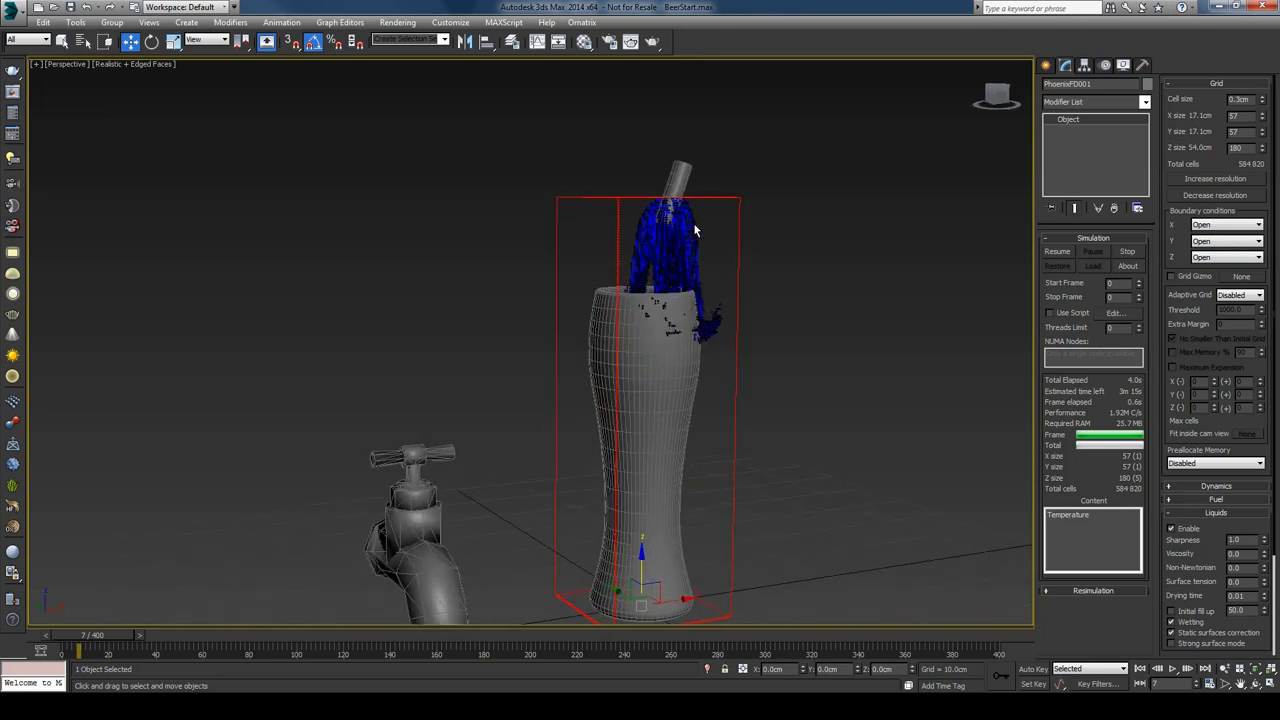
- Apply an Edit Poly modifier to the tilted emitter cylinder above the glass
{"action": "left_click", "coordinate": [660, 222]}
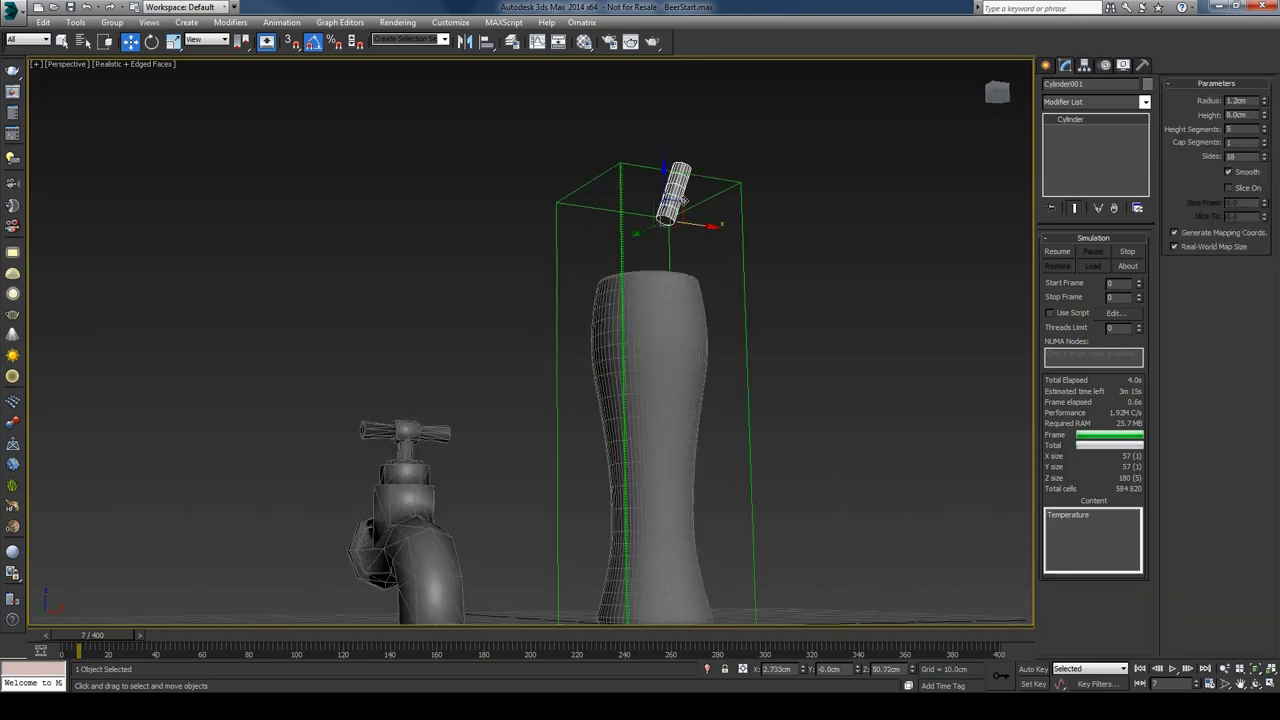
{"action": "scroll", "coordinate": [630, 210], "scroll_direction": "up", "scroll_amount": 5}
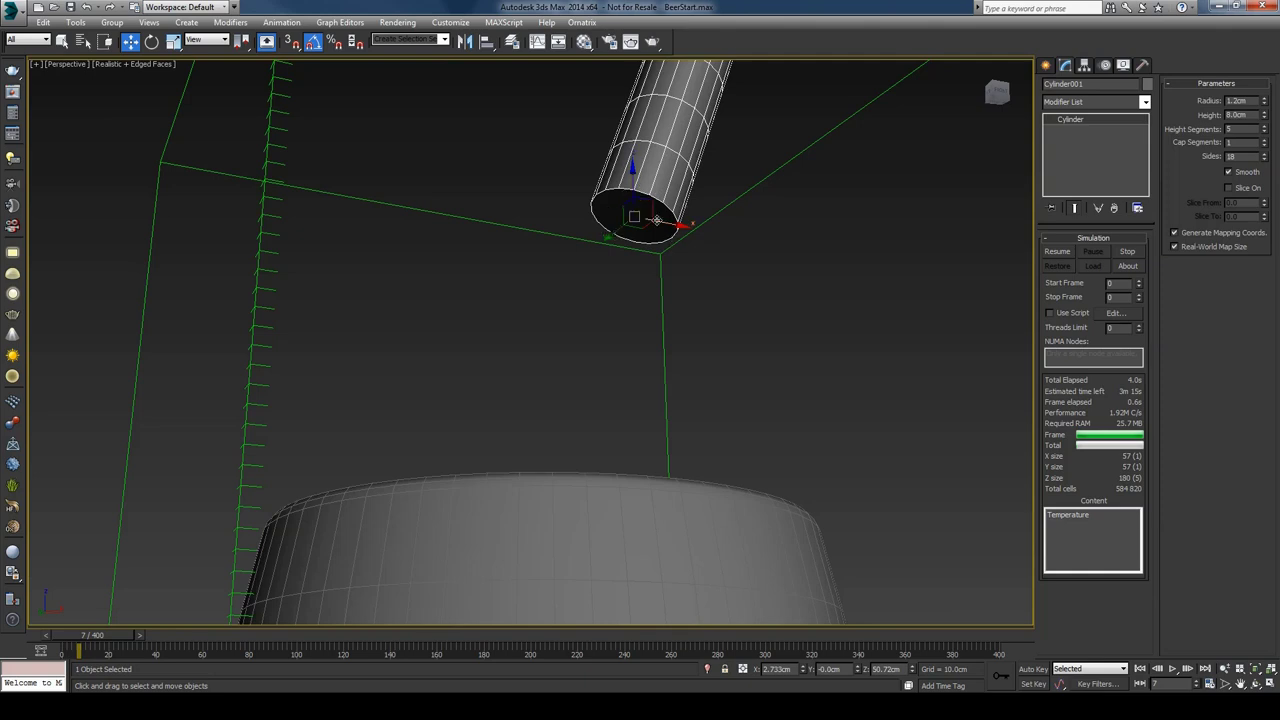
{"action": "middle_click_drag", "start_coordinate": [664, 221], "coordinate": [670, 220], "text": "alt"}
{"action": "scroll", "coordinate": [714, 273], "scroll_direction": "down", "scroll_amount": 4}
{"action": "scroll", "coordinate": [735, 247], "scroll_direction": "down", "scroll_amount": 1}
{"action": "left_click", "coordinate": [1100, 102]}
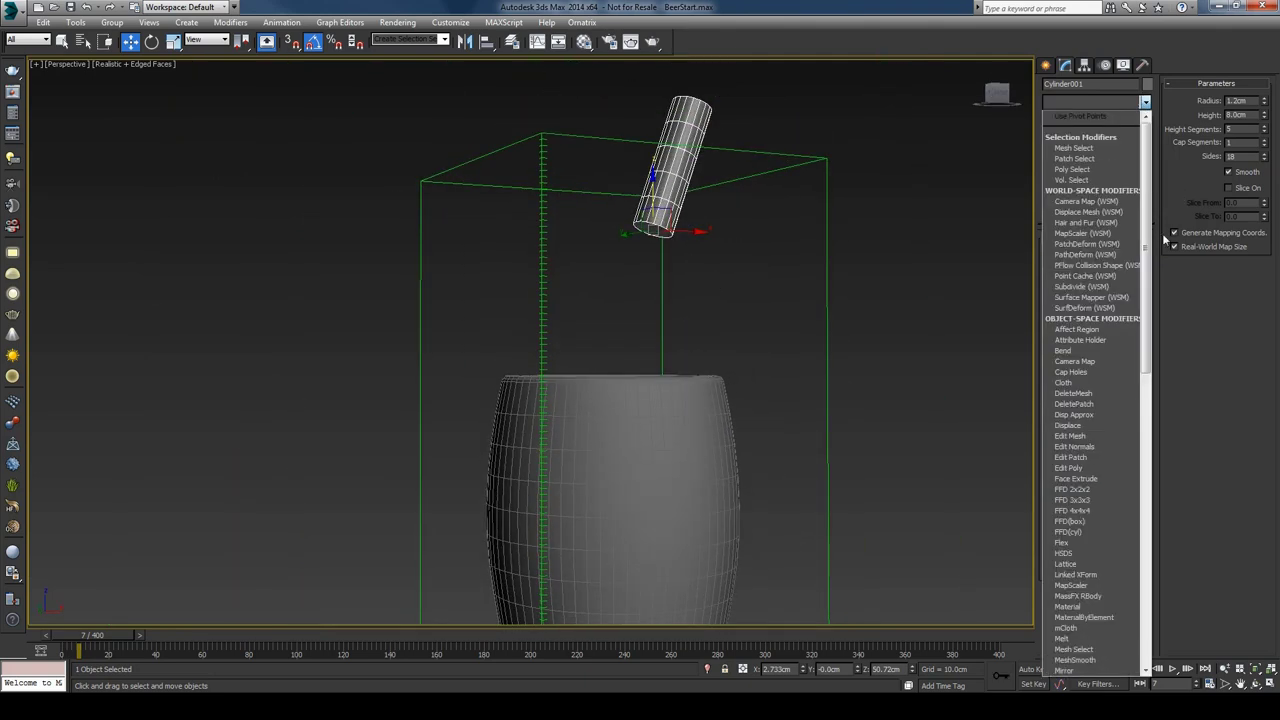
{"action": "left_click", "coordinate": [1100, 468]}
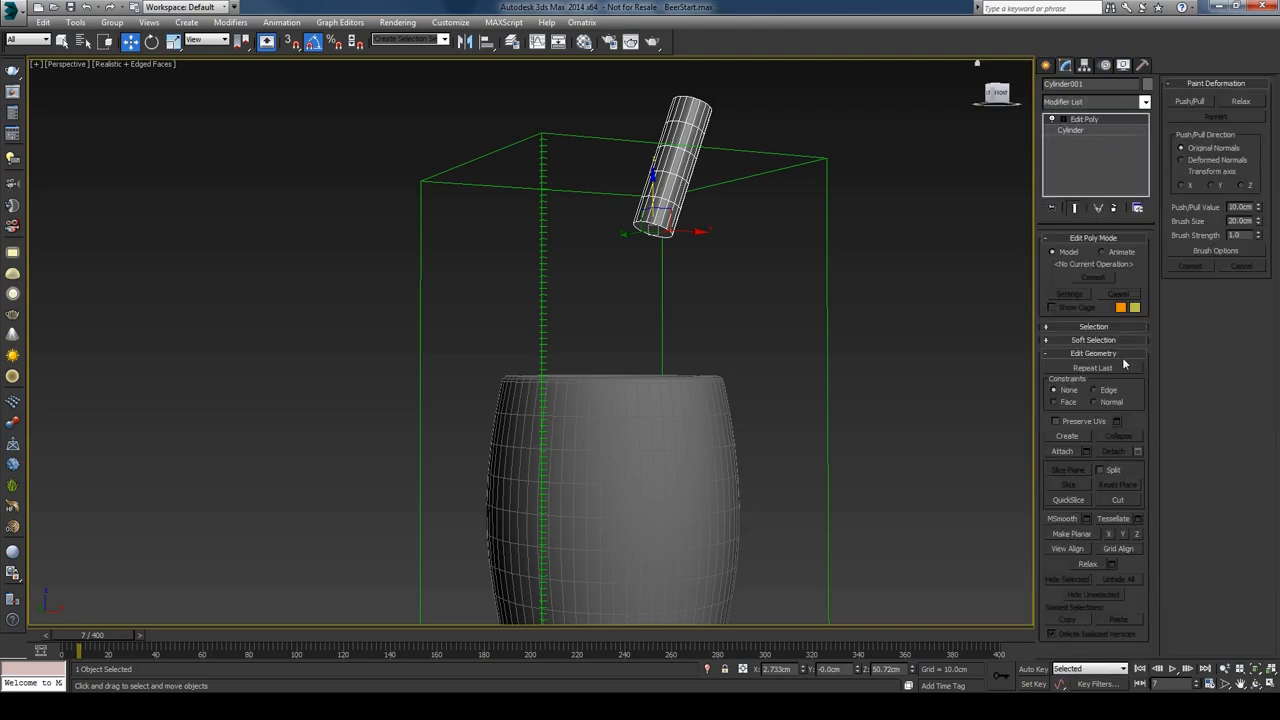
- Assign material ID 1 to the cylinder's lower cap polygon and ID 2 to all its other polygons
{"action": "left_click", "coordinate": [1095, 327]}
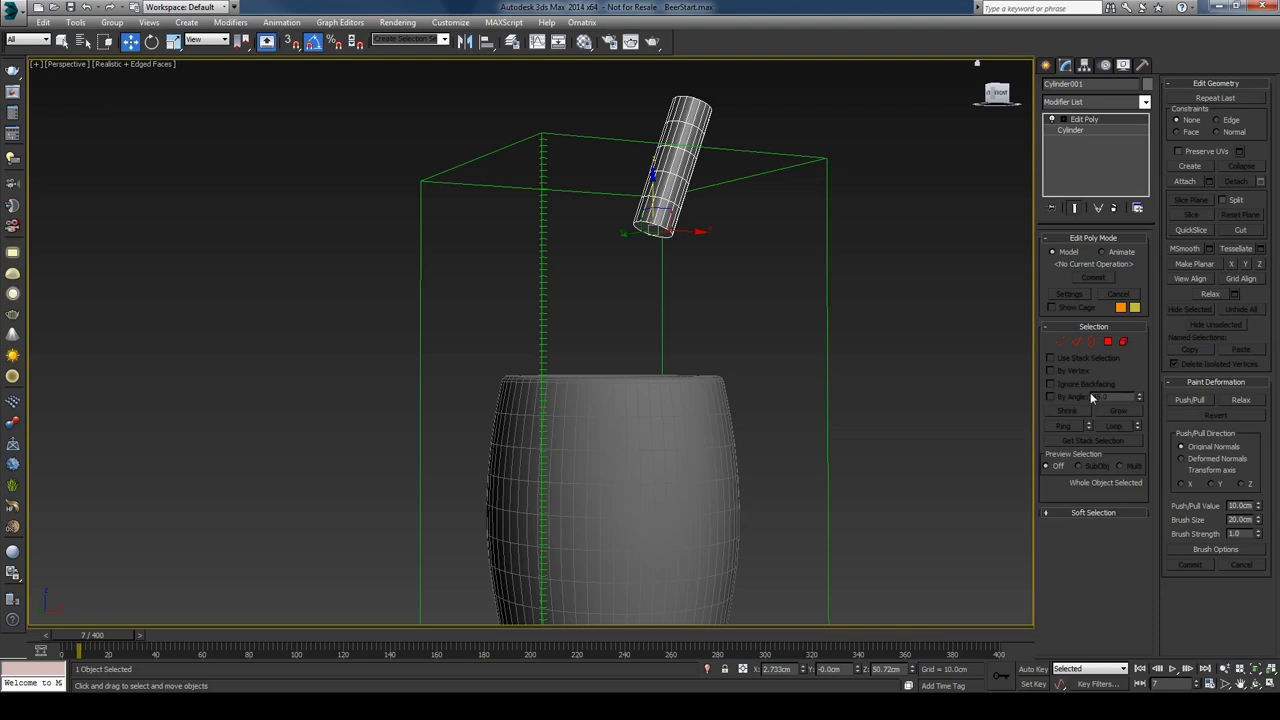
{"action": "left_click", "coordinate": [1107, 342]}
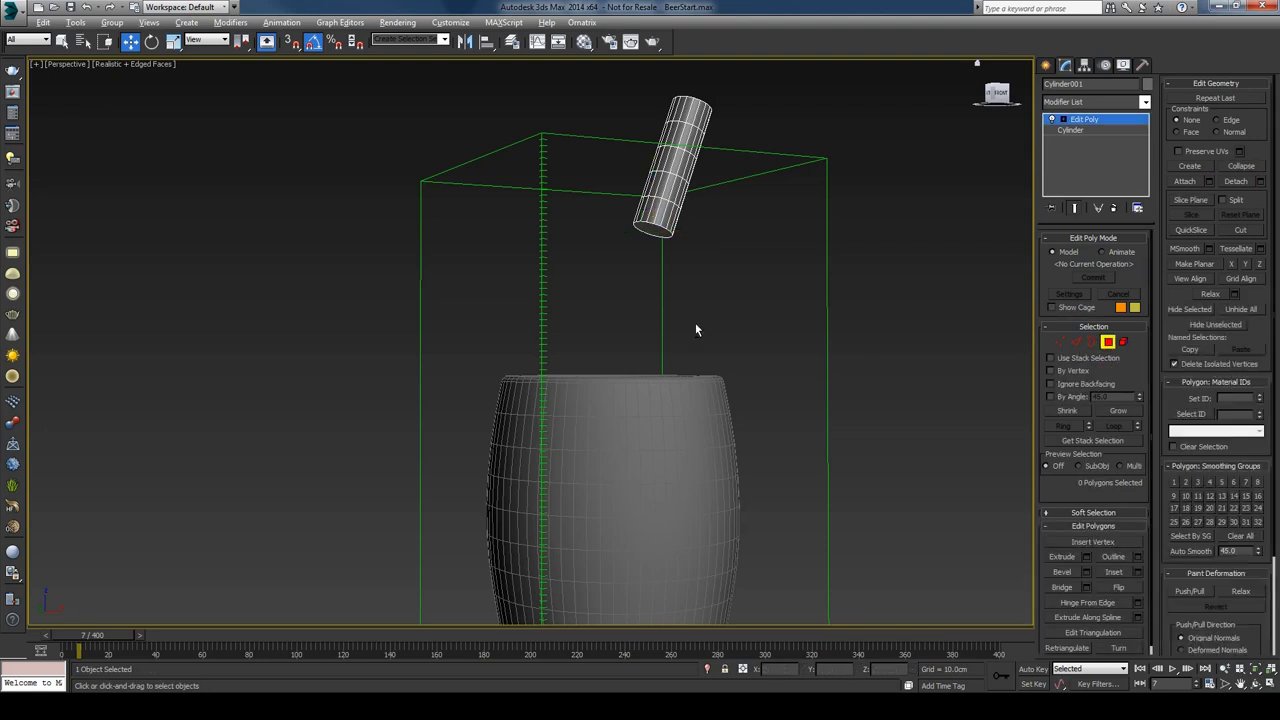
{"action": "middle_click_drag", "start_coordinate": [695, 330], "coordinate": [690, 290], "text": "alt"}
{"action": "left_click", "coordinate": [655, 213]}
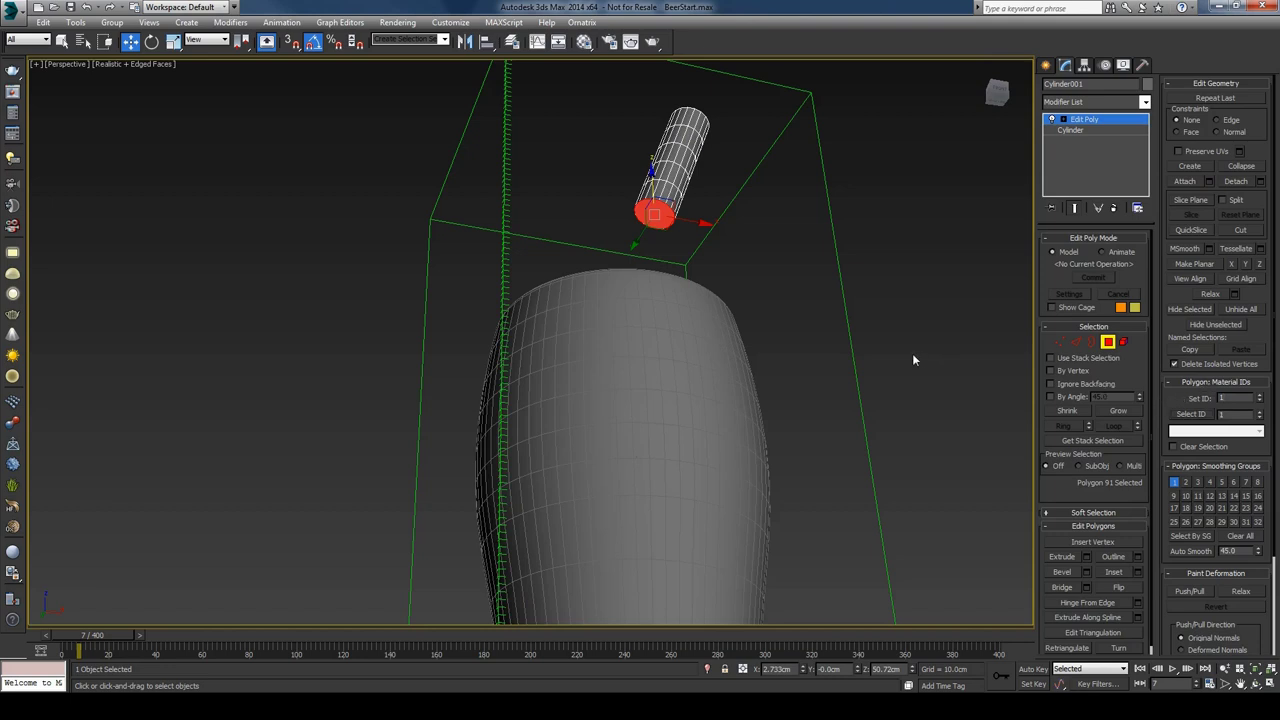
{"action": "key", "text": "ctrl+a"}
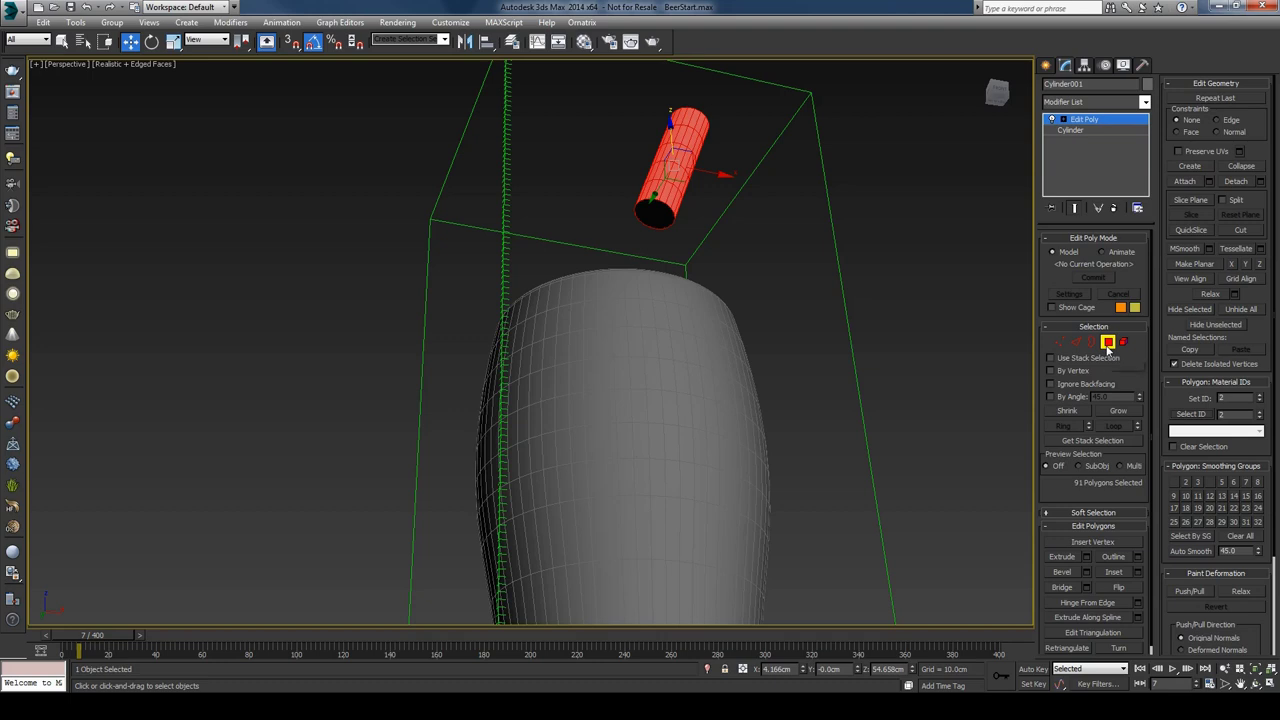
{"action": "left_click", "coordinate": [1107, 342]}
- Set the liquid source's polygon ID to 1 so that only the cylinder's lower cap emits
{"action": "scroll", "coordinate": [635, 225], "scroll_direction": "down", "scroll_amount": 10}
{"action": "middle_click_drag", "start_coordinate": [635, 225], "coordinate": [500, 368], "text": "alt"}
{"action": "left_click", "coordinate": [476, 400]}
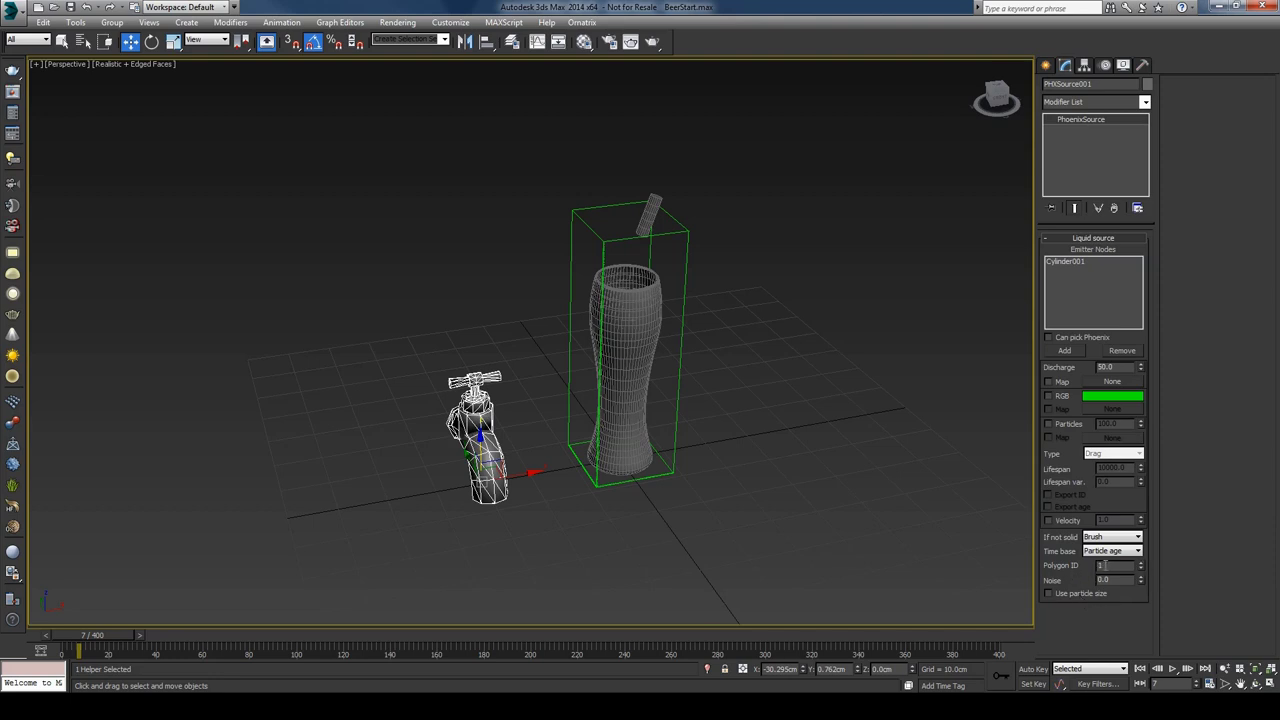
{"action": "left_click", "coordinate": [1106, 538]}
{"action": "left_click", "coordinate": [1106, 538]}
{"action": "left_click", "coordinate": [1106, 550]}
- Rerun the liquid simulation, pause it around frame 8 and inspect the stream from the cylinder
{"action": "middle_click_drag", "start_coordinate": [817, 514], "coordinate": [708, 491], "text": "alt"}
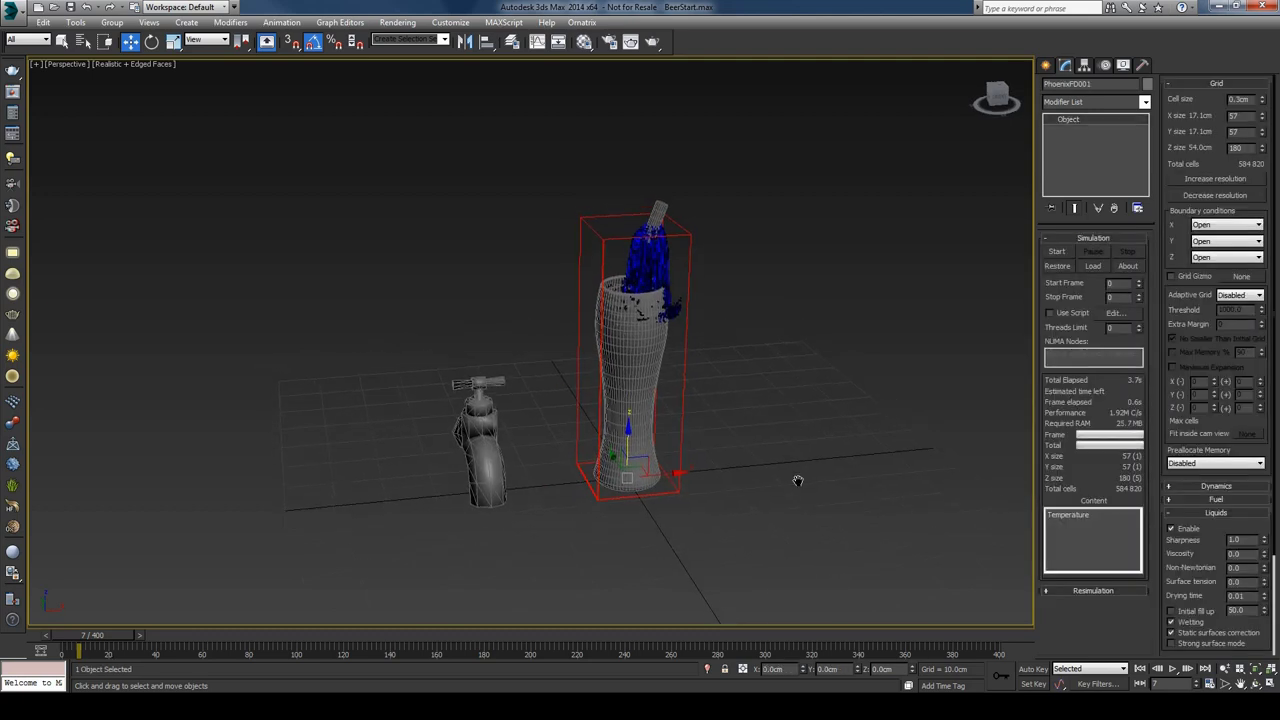
{"action": "left_click", "coordinate": [1060, 254]}
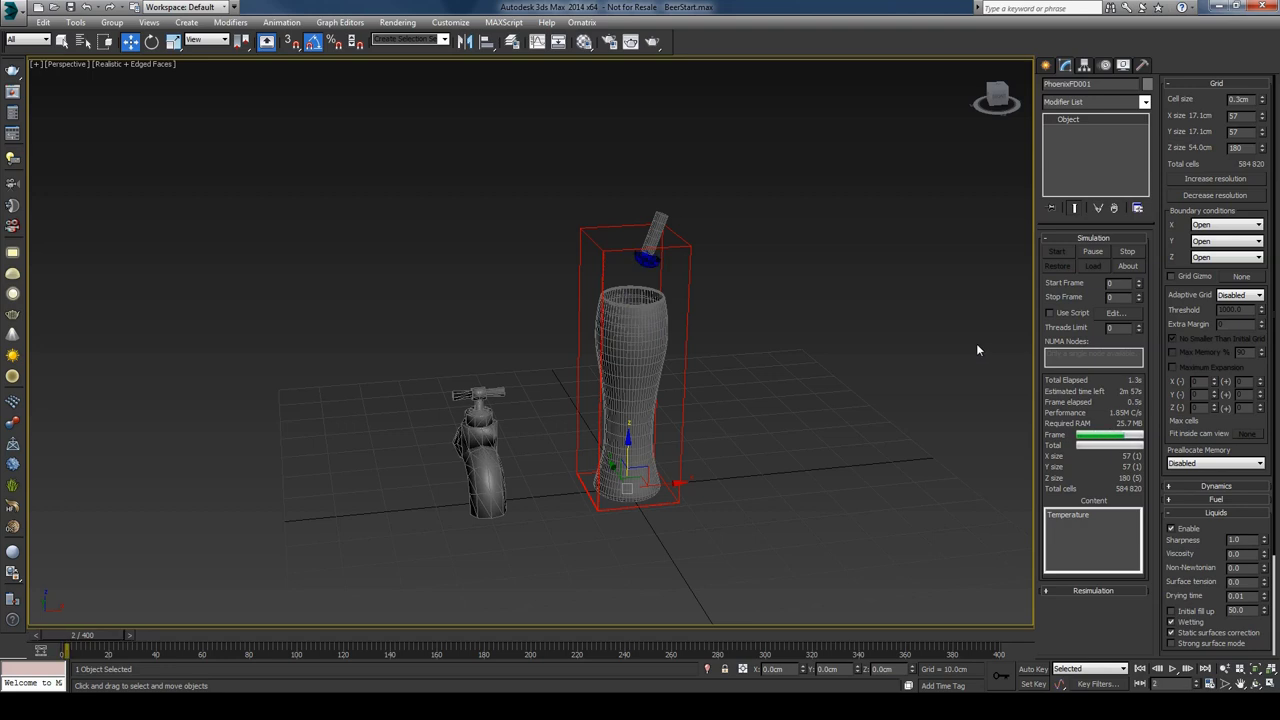
{"action": "middle_click_drag", "start_coordinate": [740, 338], "coordinate": [700, 318], "text": "alt"}
{"action": "left_click", "coordinate": [1093, 251]}
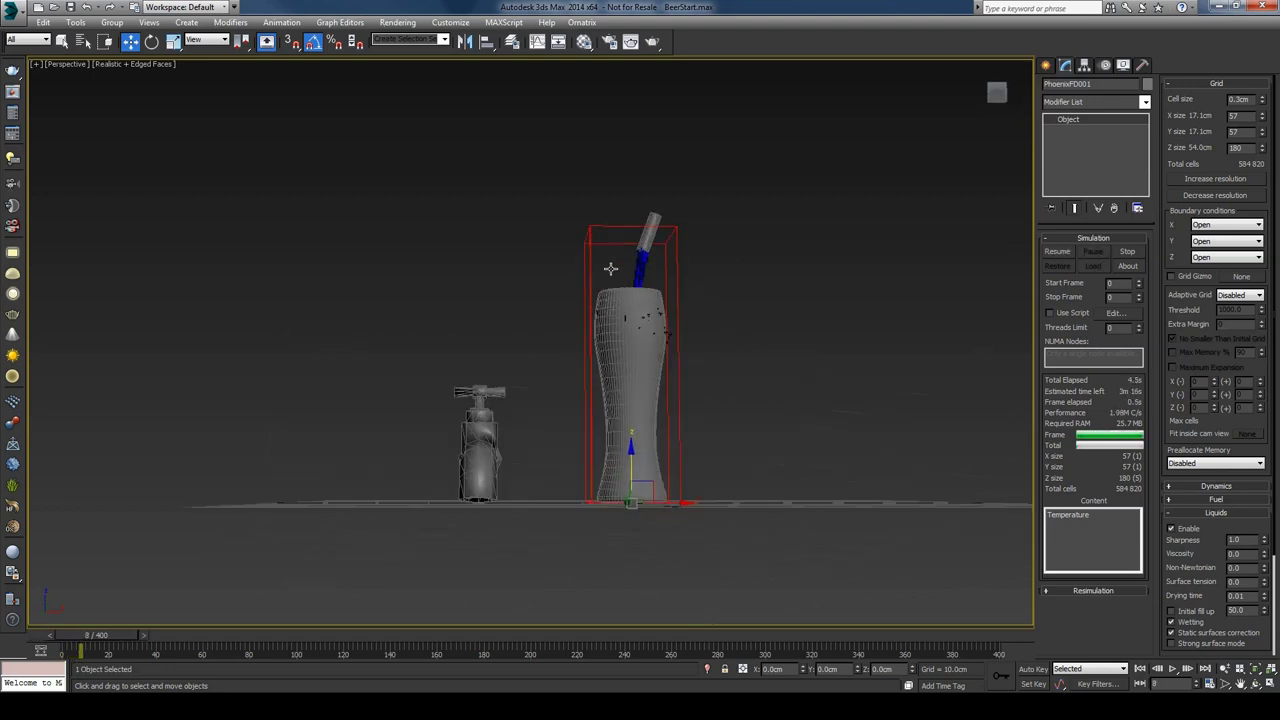
{"action": "middle_click_drag", "start_coordinate": [610, 268], "coordinate": [634, 250], "text": "alt"}
{"action": "scroll", "coordinate": [642, 248], "scroll_direction": "up", "scroll_amount": 3}
{"action": "middle_click_drag", "start_coordinate": [642, 297], "coordinate": [820, 328], "text": "alt"}
- Set the upper Liquid/Temp. preview colour of the simulator to a dark reddish brown, RGB 108, 25, 0
{"action": "scroll", "coordinate": [1209, 548], "scroll_direction": "down", "scroll_amount": 1}
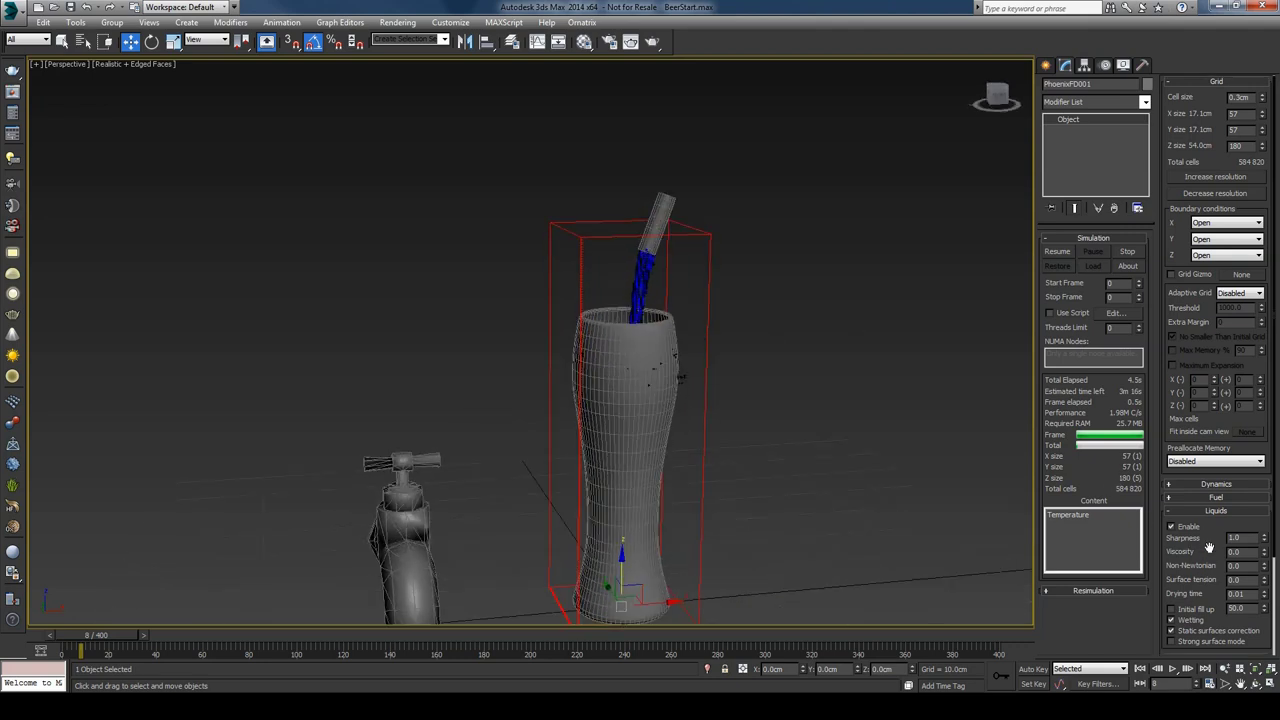
{"action": "scroll", "coordinate": [1209, 548], "scroll_direction": "down", "scroll_amount": 3}
{"action": "left_click", "coordinate": [1220, 621]}
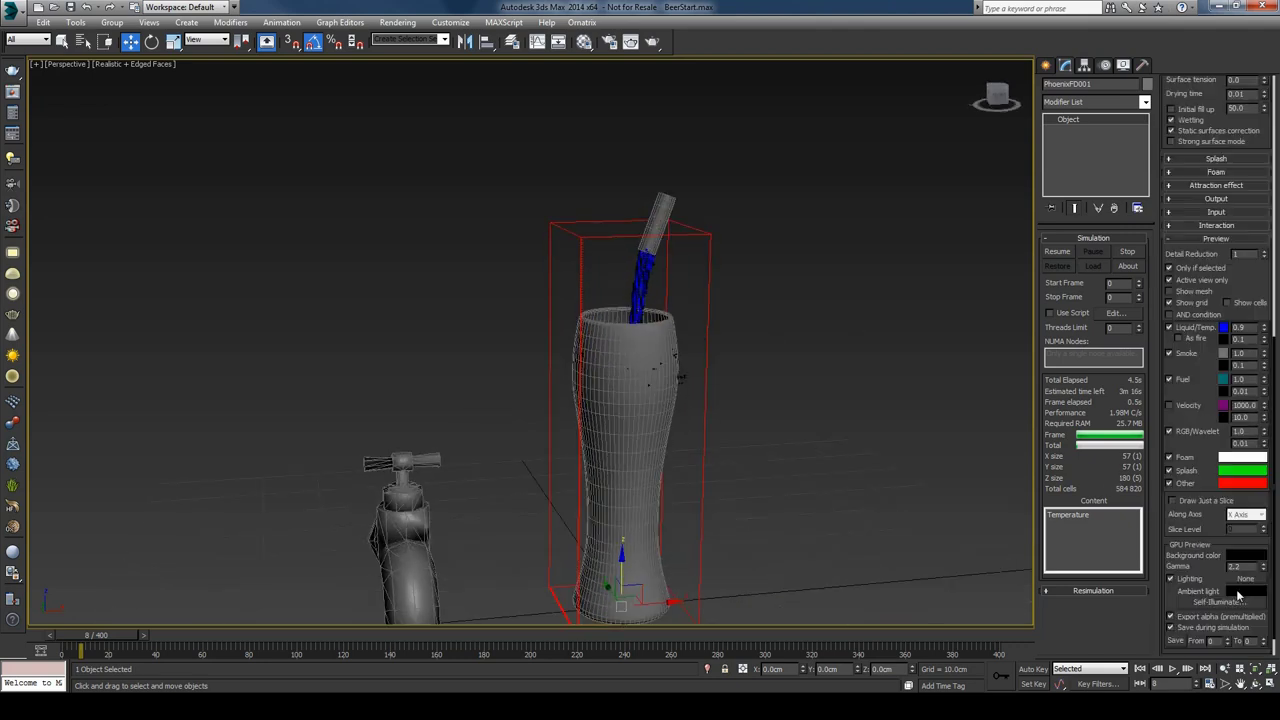
{"action": "left_click", "coordinate": [1224, 330]}
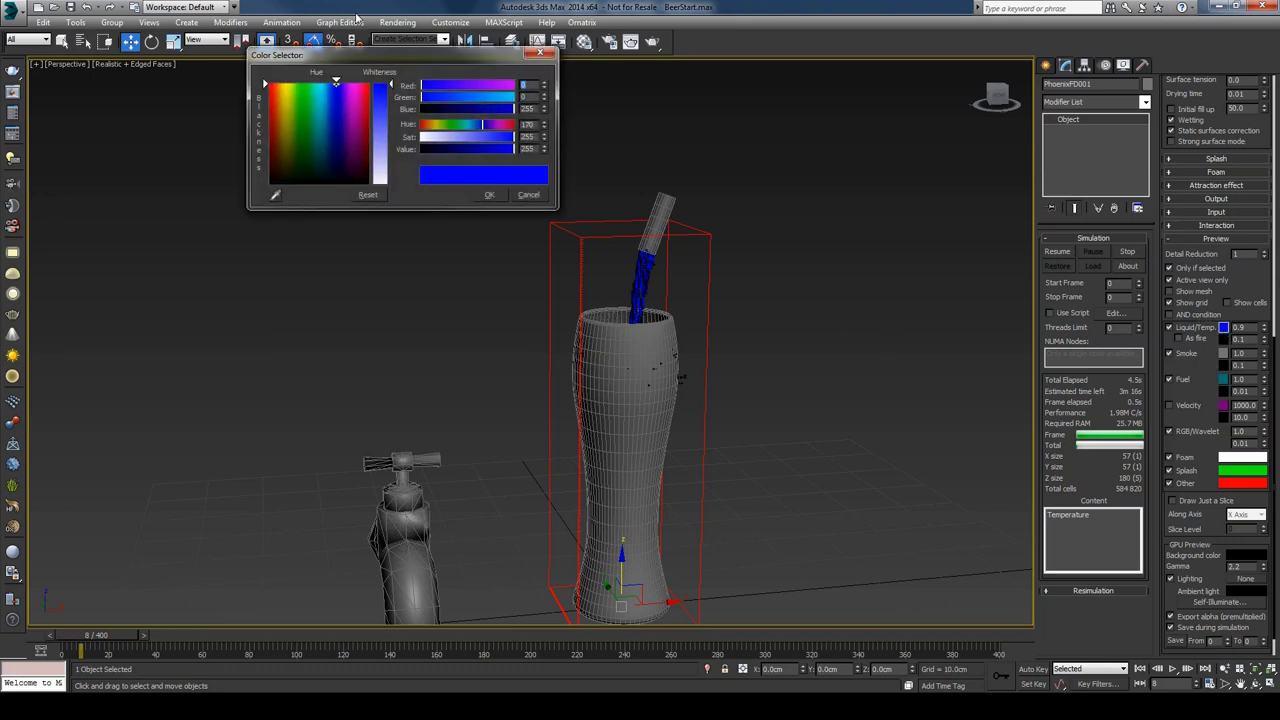
{"action": "left_click_drag", "start_coordinate": [371, 48], "coordinate": [375, 88]}
{"action": "left_click", "coordinate": [275, 117]}
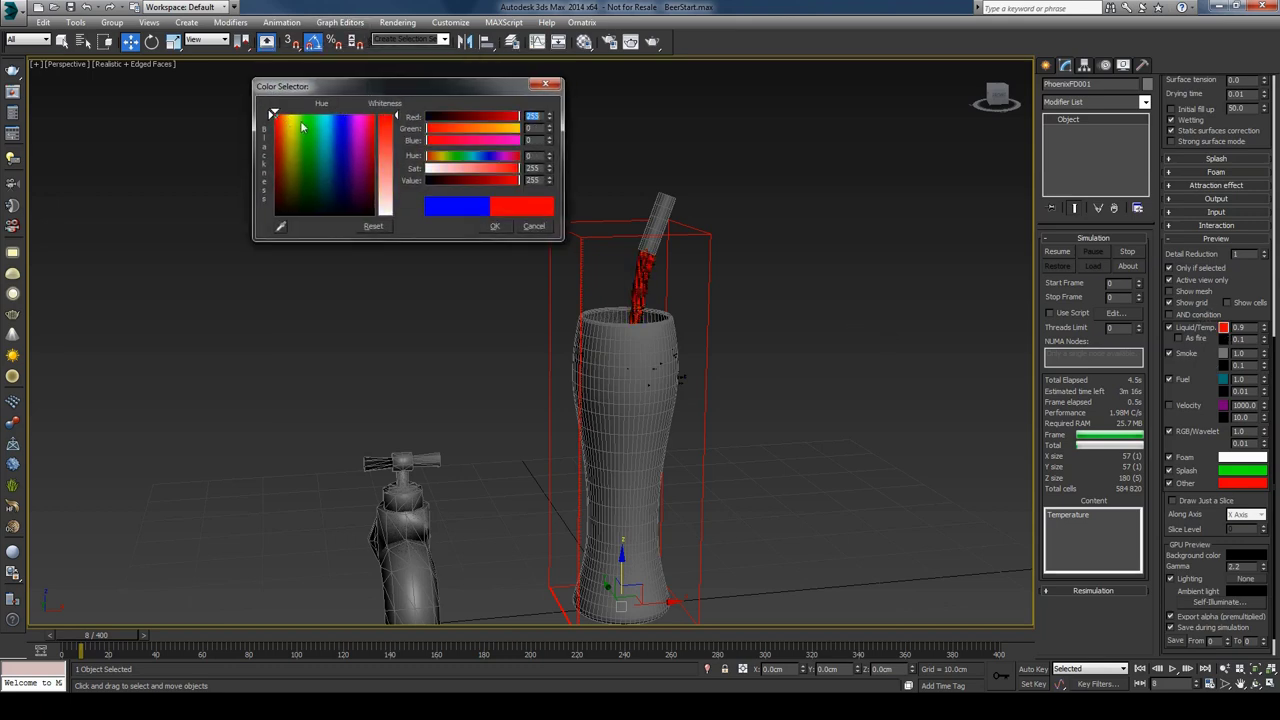
{"action": "left_click_drag", "start_coordinate": [474, 180], "coordinate": [484, 180]}
{"action": "left_click_drag", "start_coordinate": [475, 129], "coordinate": [438, 130]}
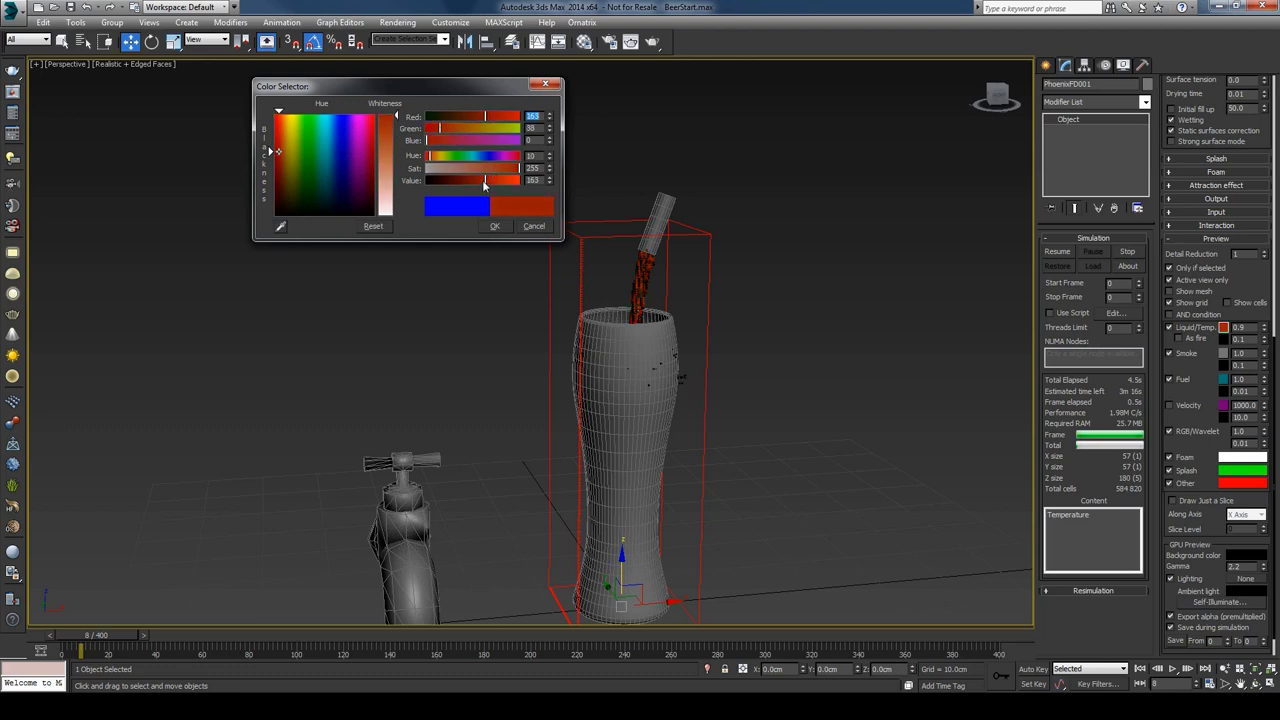
{"action": "left_click", "coordinate": [494, 226]}
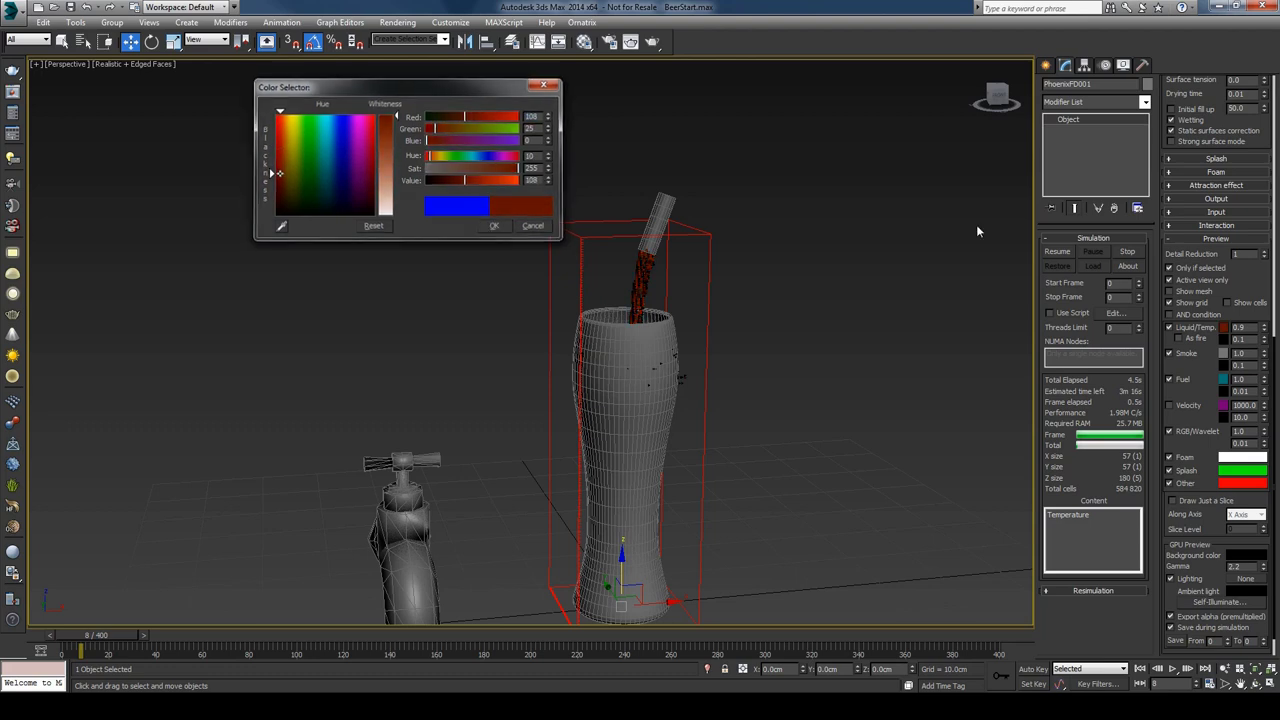
- Set the lower Liquid/Temp. preview colour to a yellowish orange
{"action": "left_click", "coordinate": [1226, 340]}
{"action": "left_click", "coordinate": [288, 115]}
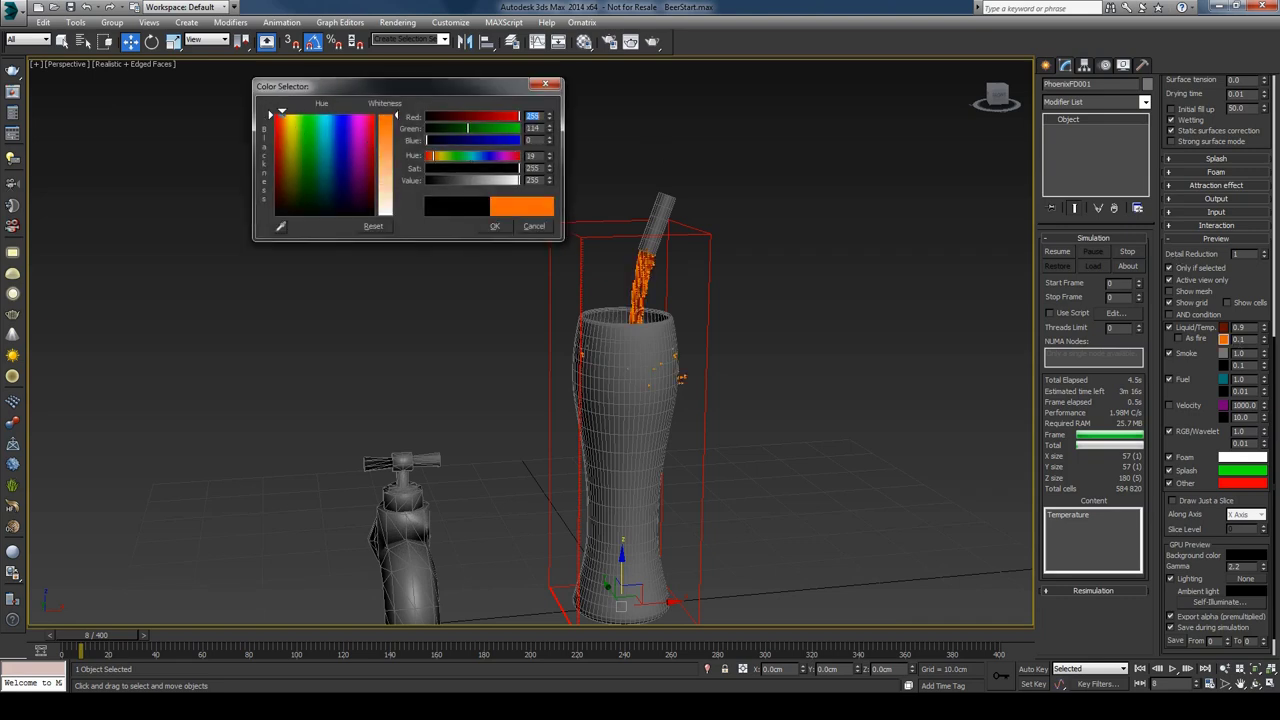
{"action": "left_click", "coordinate": [494, 226]}
{"action": "middle_click_drag", "start_coordinate": [757, 238], "coordinate": [799, 234], "text": "alt"}
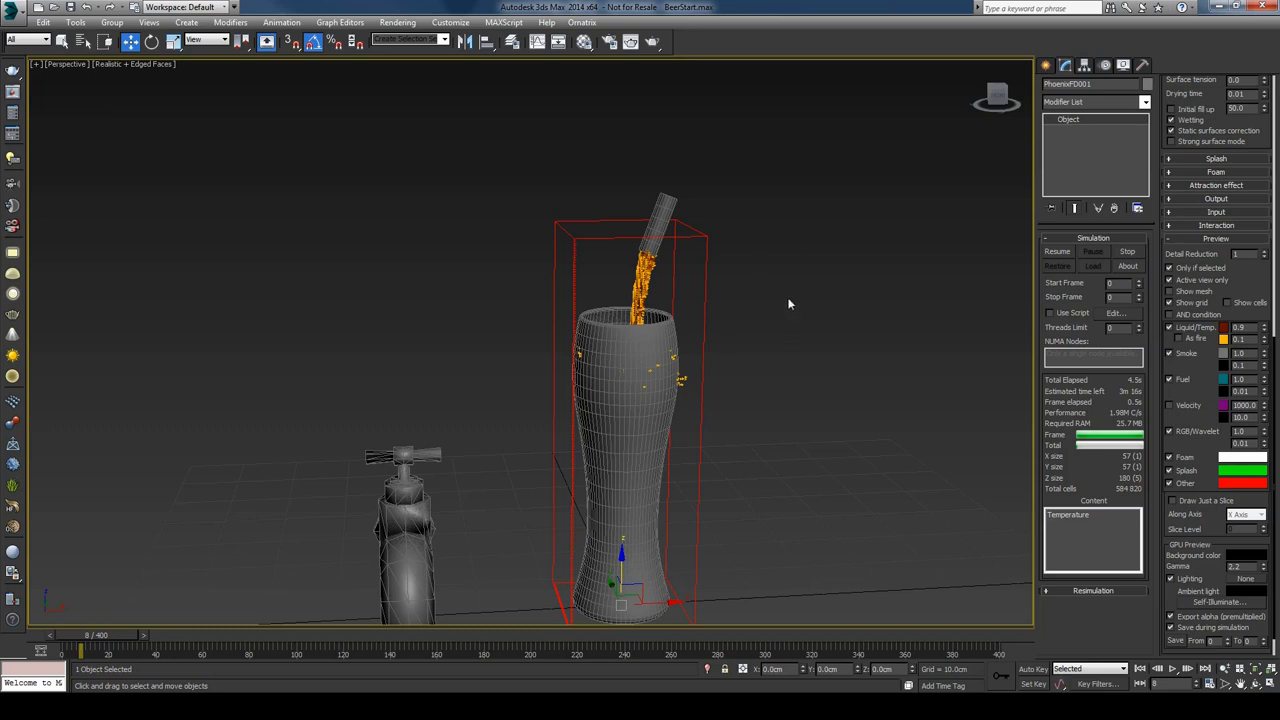
- Stop the paused simulation and display the glass and stream as wireframe in the Front view
{"action": "key", "text": "F3"}
{"action": "left_click", "coordinate": [1127, 252]}
{"action": "key", "text": "f"}
{"action": "scroll", "coordinate": [810, 318], "scroll_direction": "up", "scroll_amount": 2}
{"action": "key", "text": "z"}
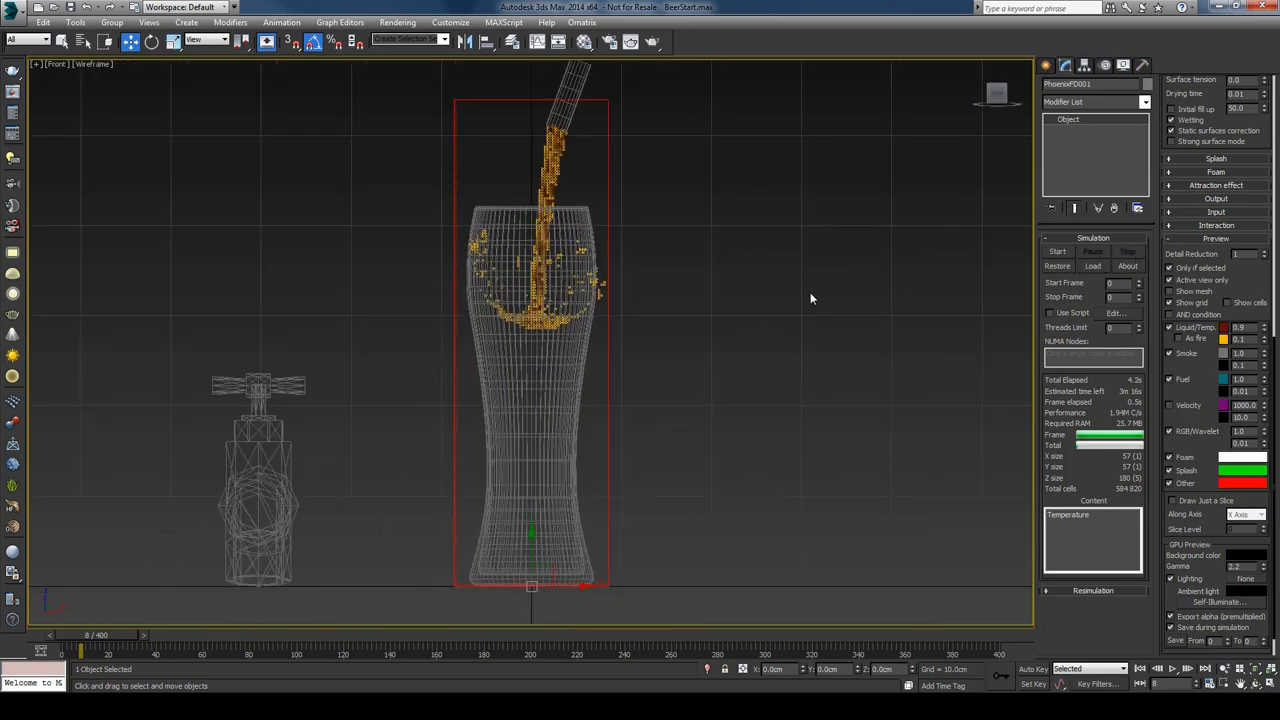
- Rerun the liquid simulation, inspect the pour through the wireframe glass in perspective and stop around frame 41
{"action": "left_click", "coordinate": [735, 308]}
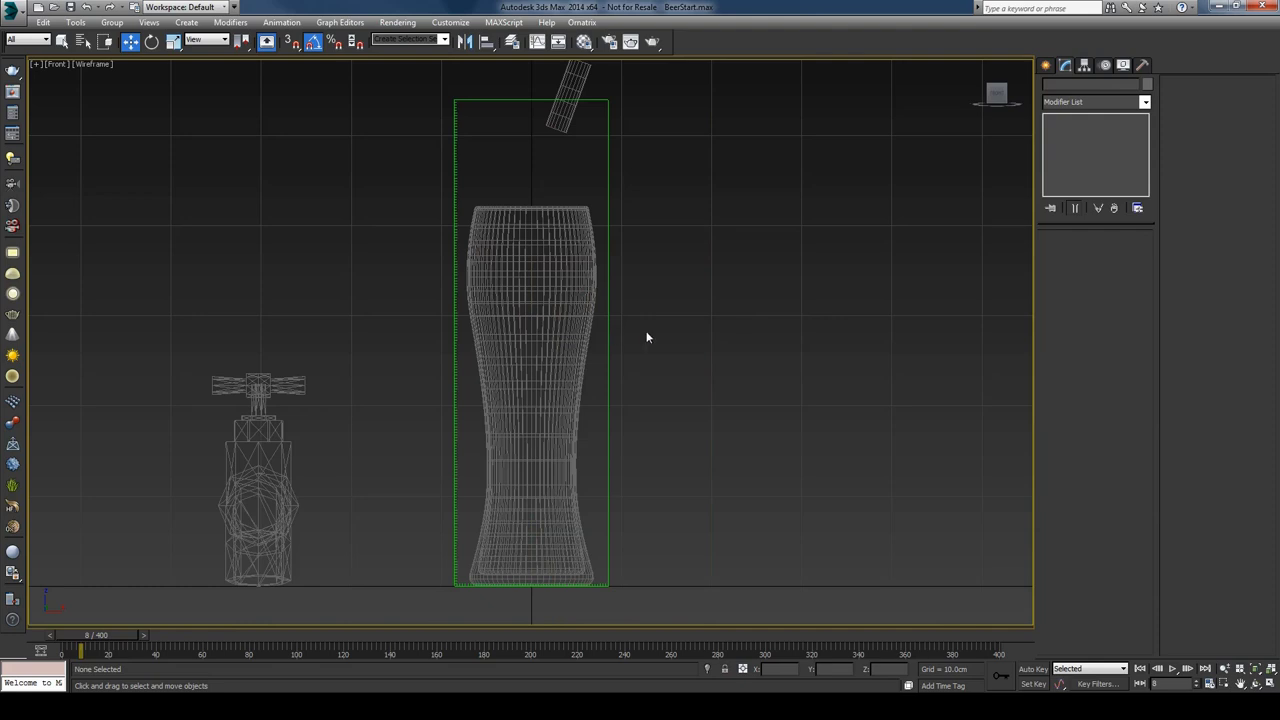
{"action": "key", "text": "q"}
{"action": "left_click", "coordinate": [608, 337]}
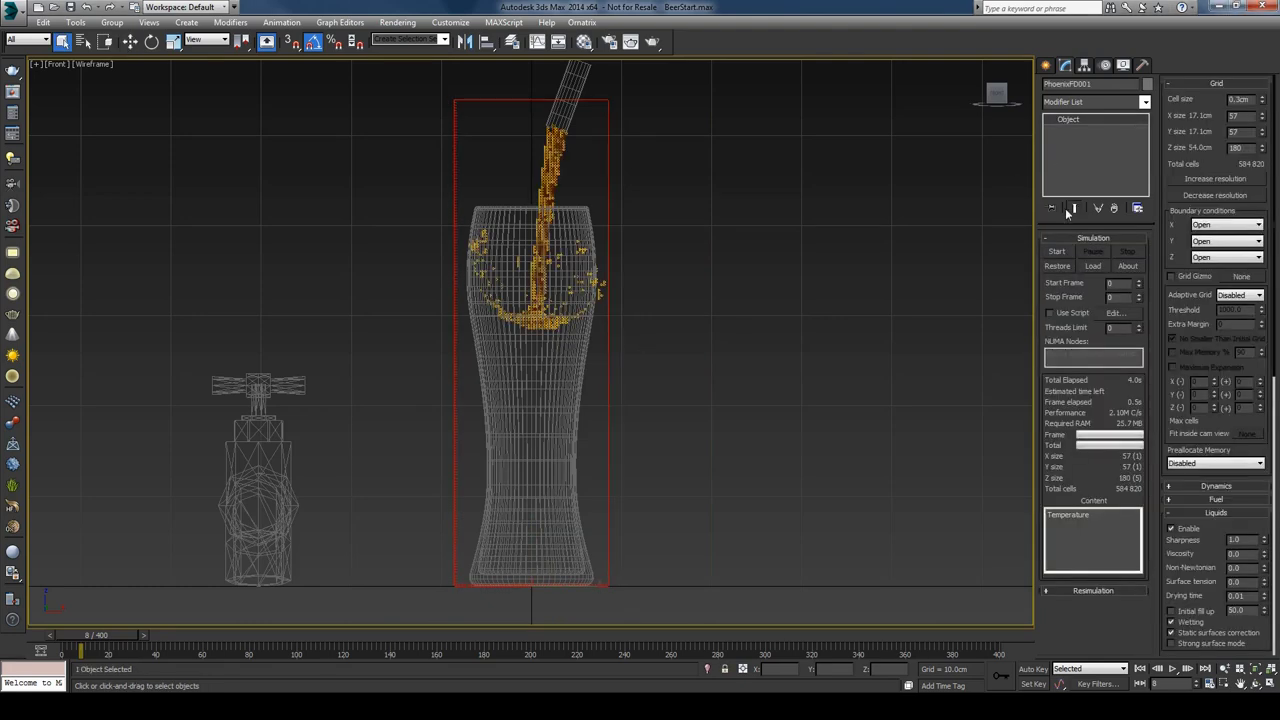
{"action": "left_click", "coordinate": [1051, 249]}
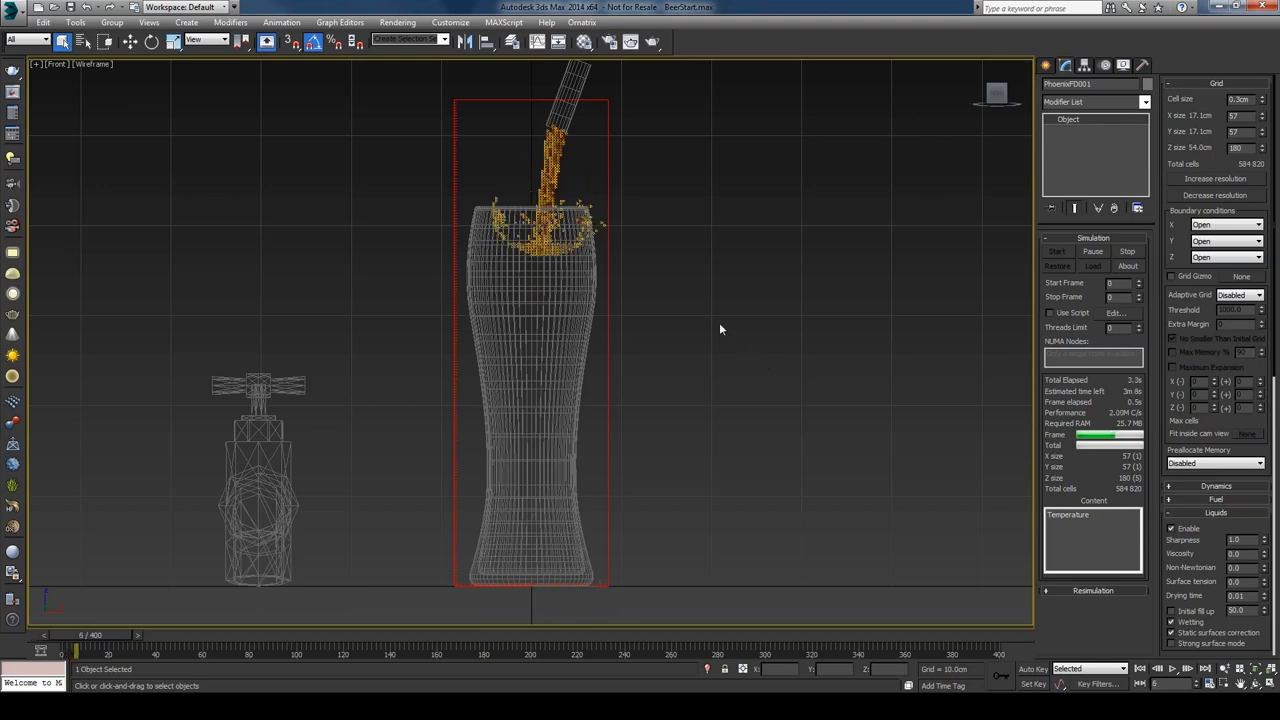
{"action": "key", "text": "v"}
{"action": "left_click", "coordinate": [771, 401]}
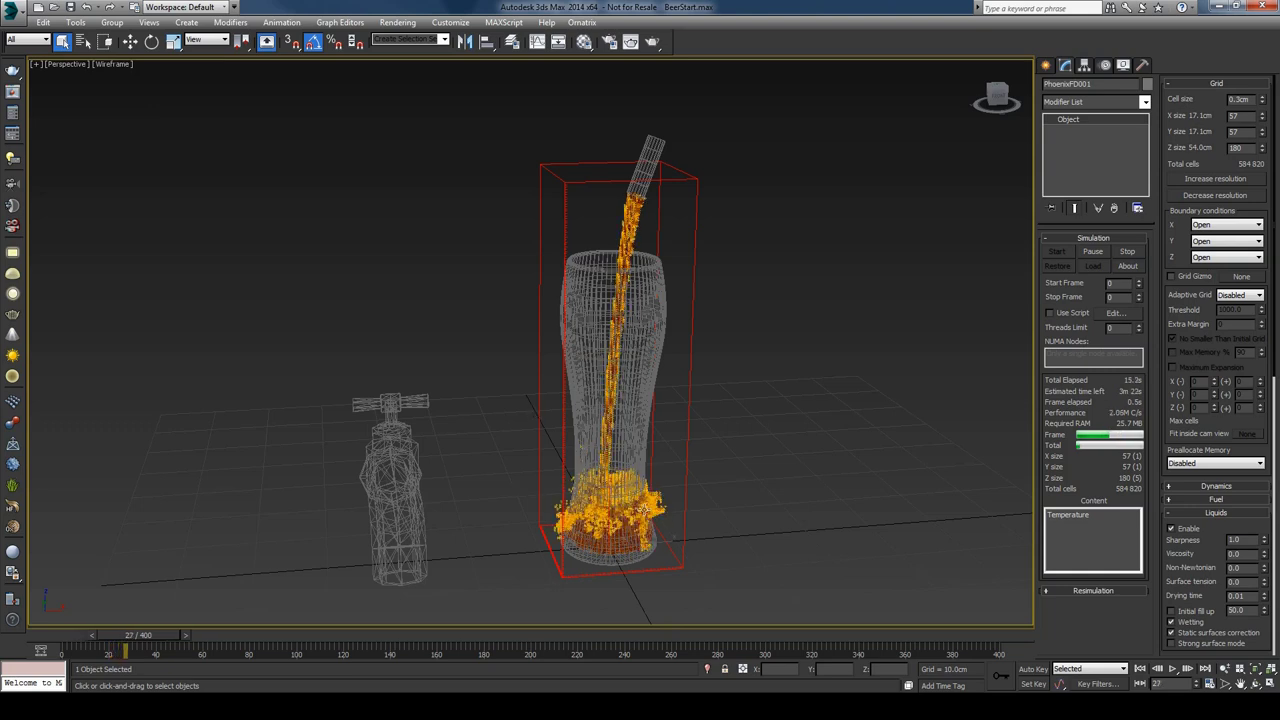
{"action": "middle_click_drag", "start_coordinate": [686, 537], "coordinate": [660, 475], "text": "alt"}
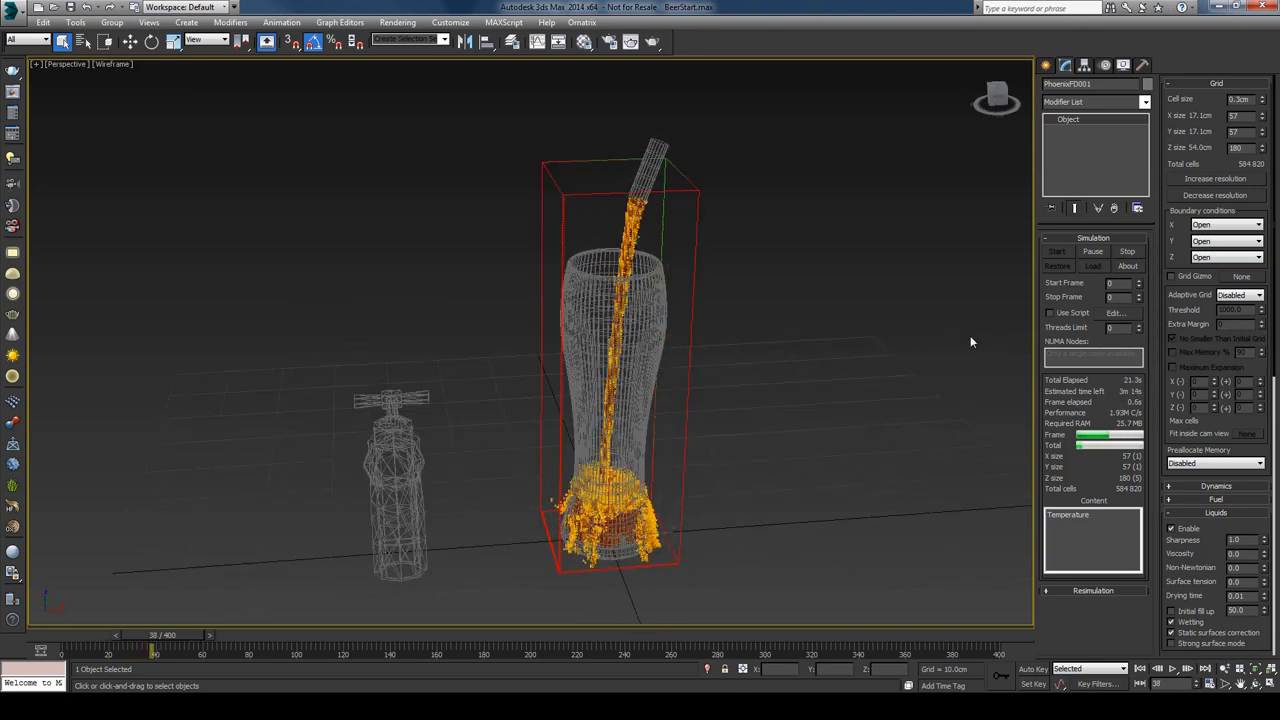
{"action": "left_click", "coordinate": [1124, 251]}
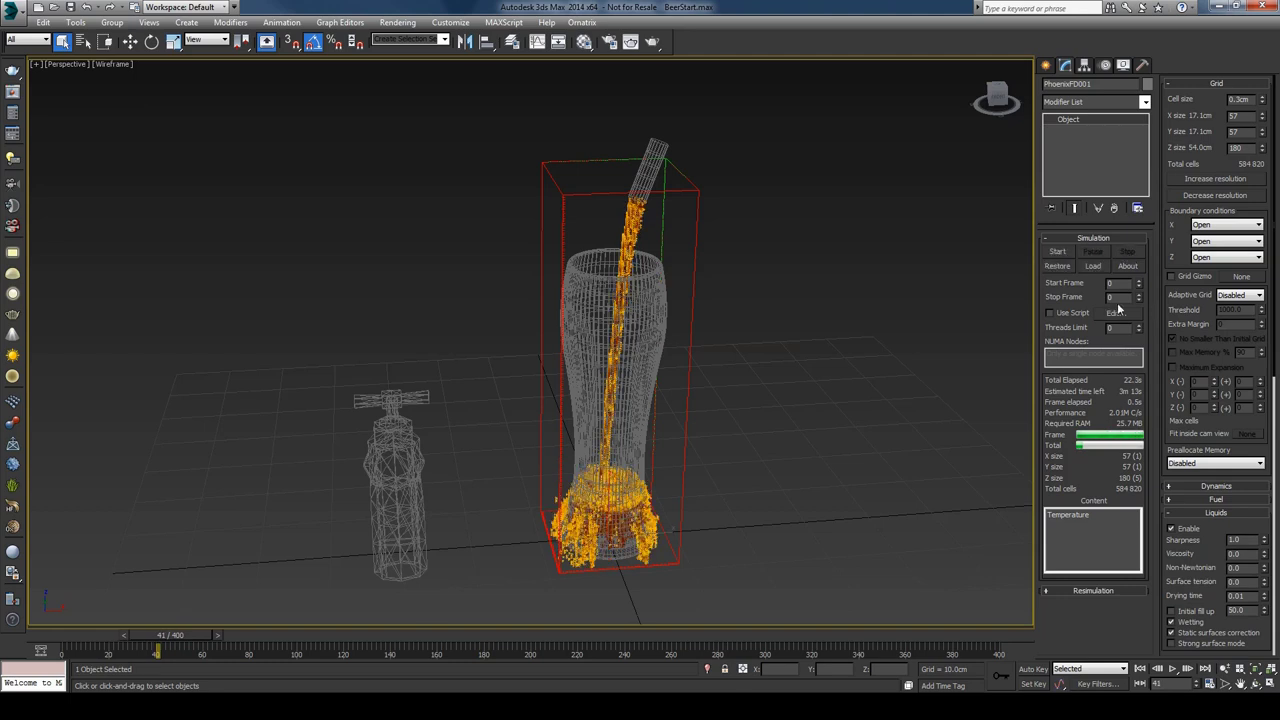
- Set the material transfer's steps per frame to 6 in the simulator's dynamics settings
{"action": "left_click", "coordinate": [1196, 487]}
{"action": "scroll", "coordinate": [1213, 448], "scroll_direction": "down", "scroll_amount": 3}
{"action": "scroll", "coordinate": [1213, 448], "scroll_direction": "down", "scroll_amount": 1}
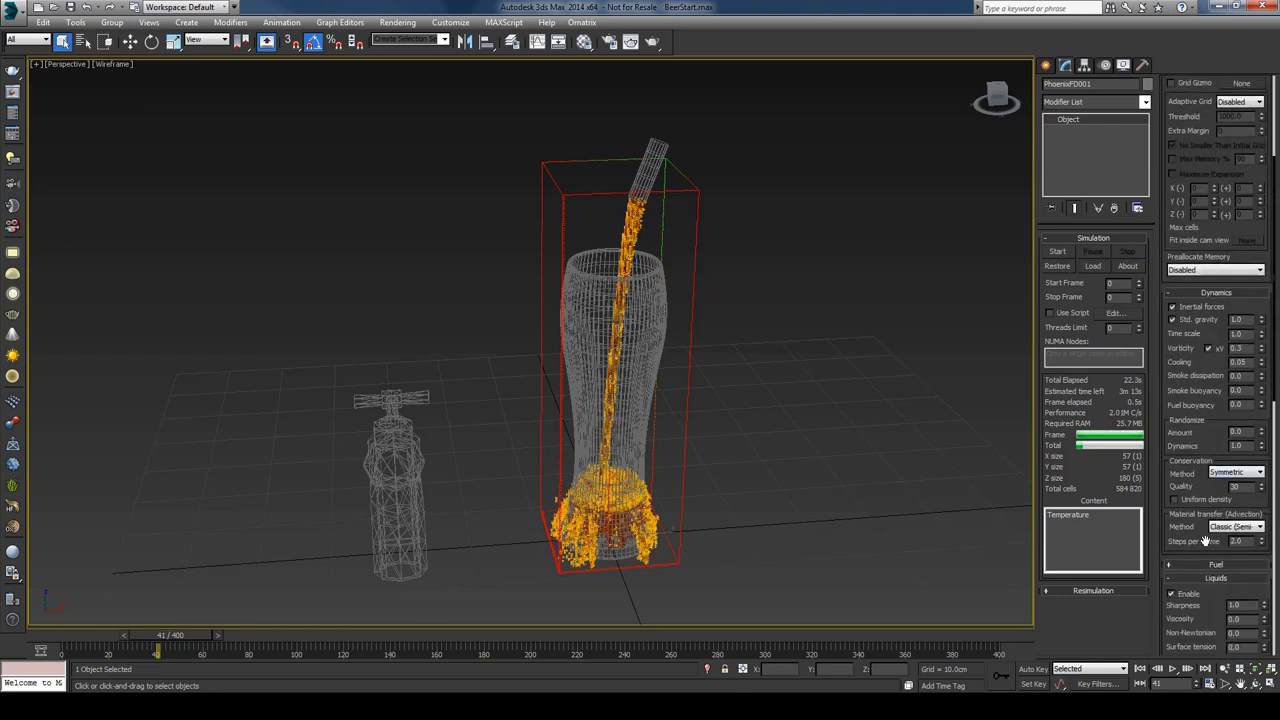
{"action": "double_click", "coordinate": [1242, 541]}
{"action": "type", "text": "6"}
{"action": "key", "text": "Return"}
- Run the simulation with the new steps per frame, inspect the base of the glass and pause around frame 29
{"action": "left_click", "coordinate": [1057, 251]}
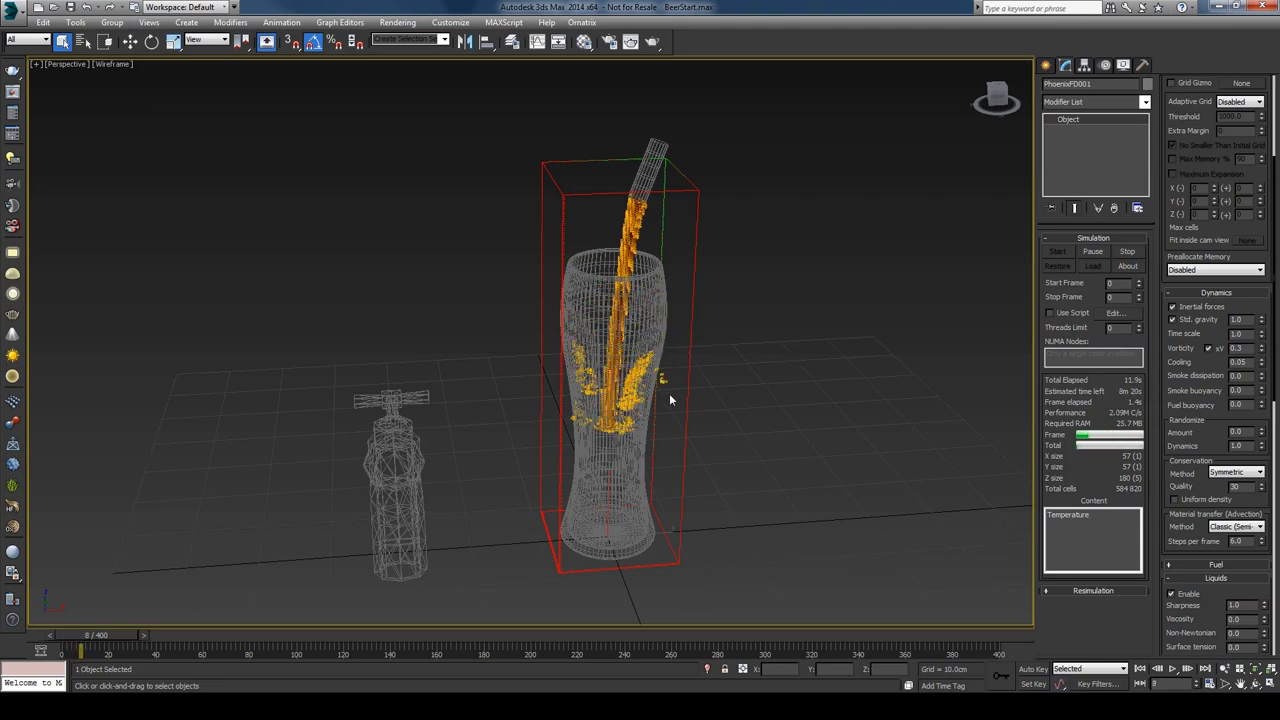
{"action": "middle_click_drag", "start_coordinate": [680, 414], "coordinate": [652, 437], "text": "alt"}
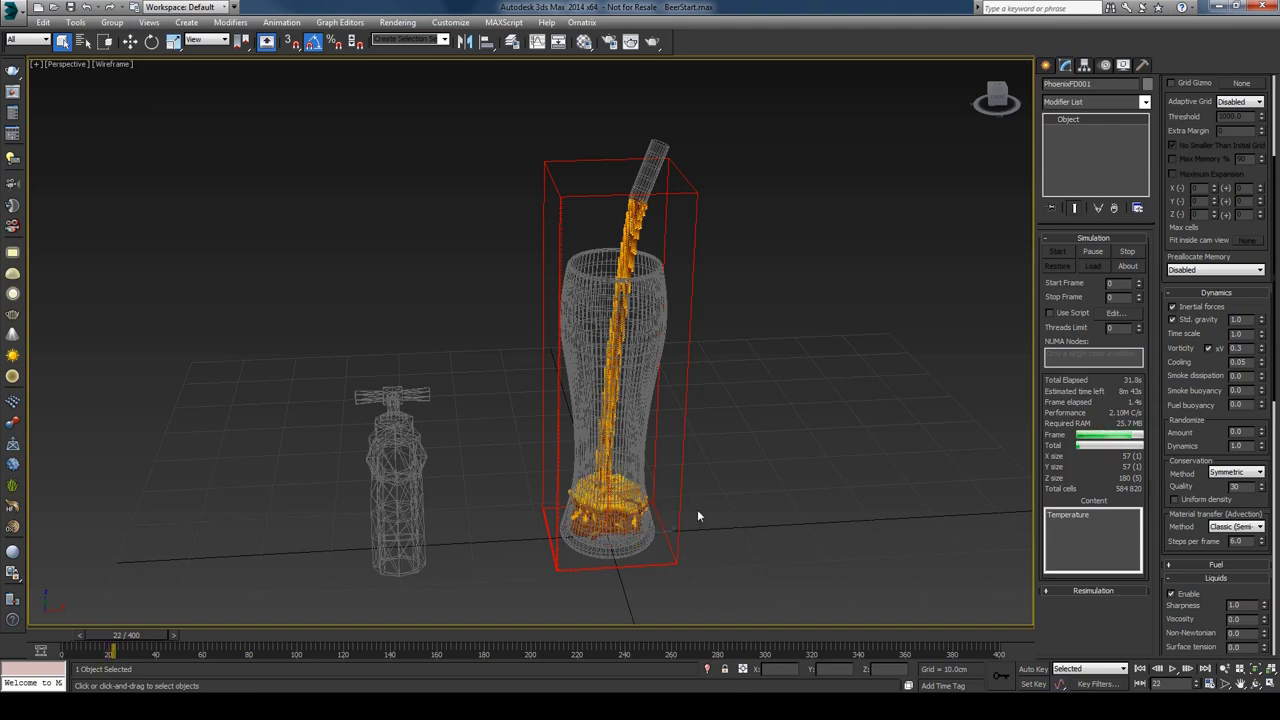
{"action": "mouse_move", "coordinate": [702, 503]}
{"action": "middle_mouse_down", "text": "alt"}
{"action": "mouse_move", "coordinate": [667, 469]}
{"action": "mouse_move", "coordinate": [700, 496]}
{"action": "middle_mouse_up", "text": "alt"}
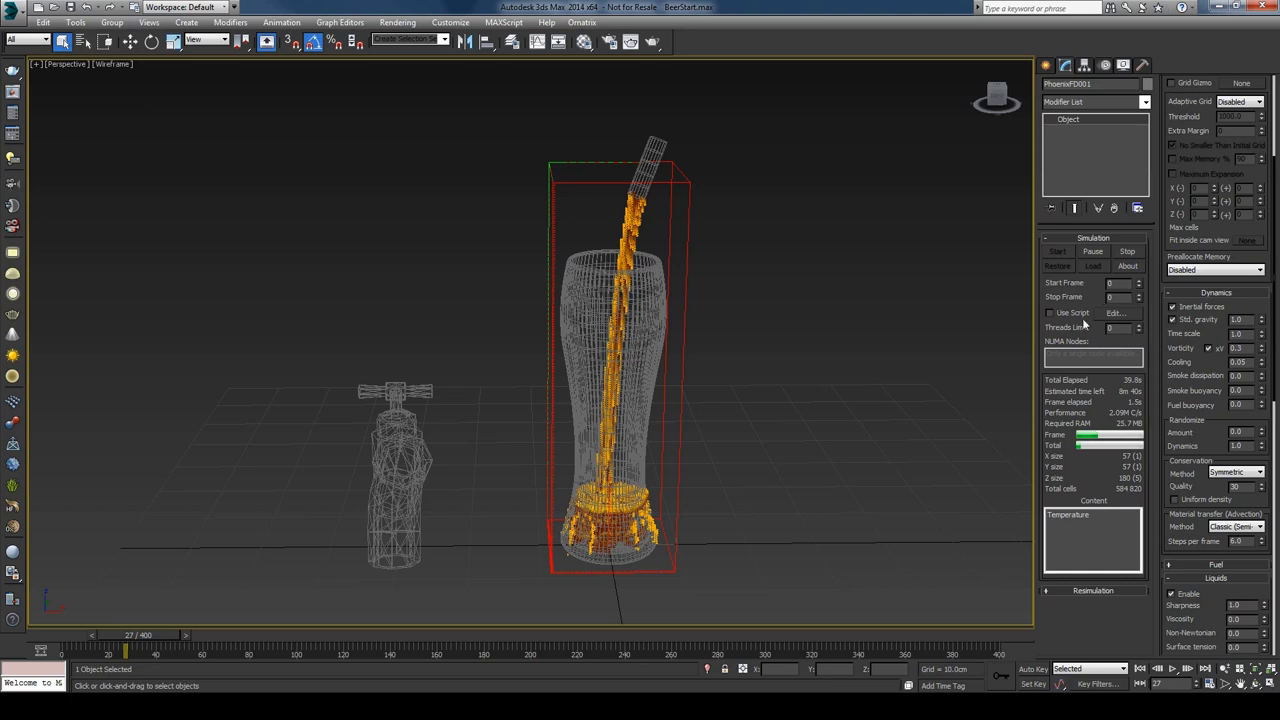
{"action": "left_click", "coordinate": [1094, 252]}
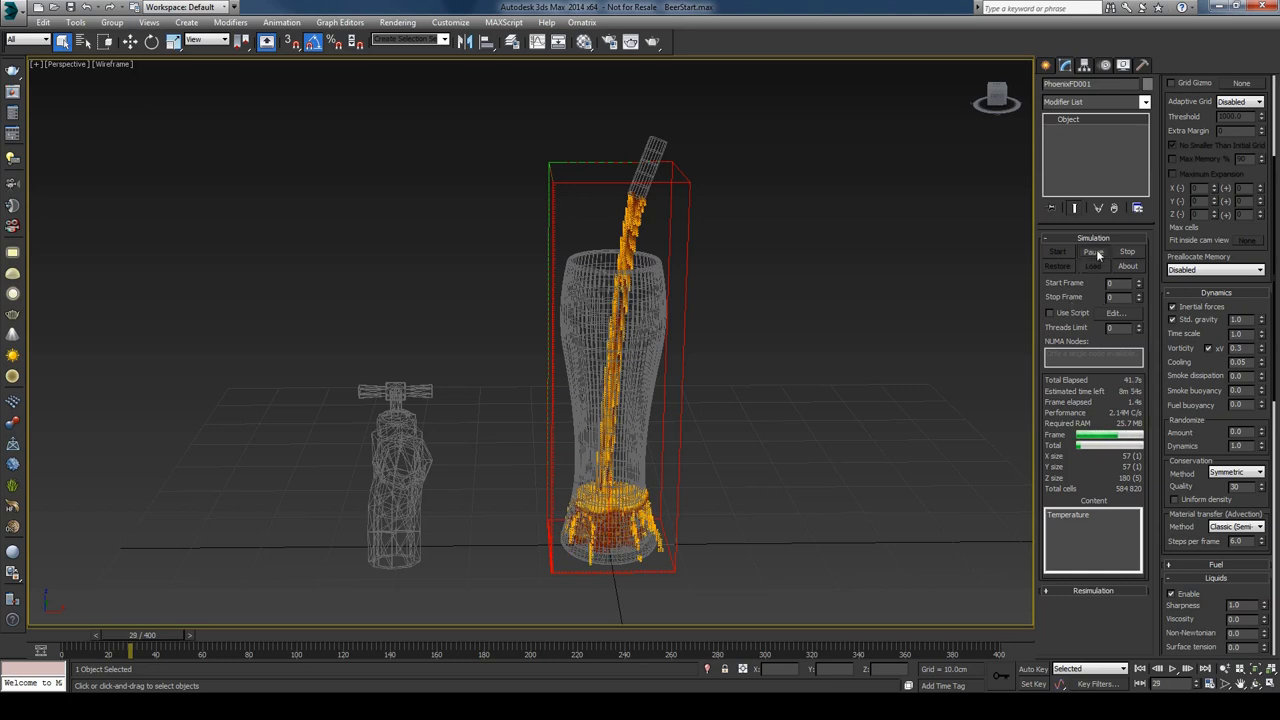
{"action": "middle_click_drag", "start_coordinate": [752, 471], "coordinate": [820, 497], "text": "alt"}
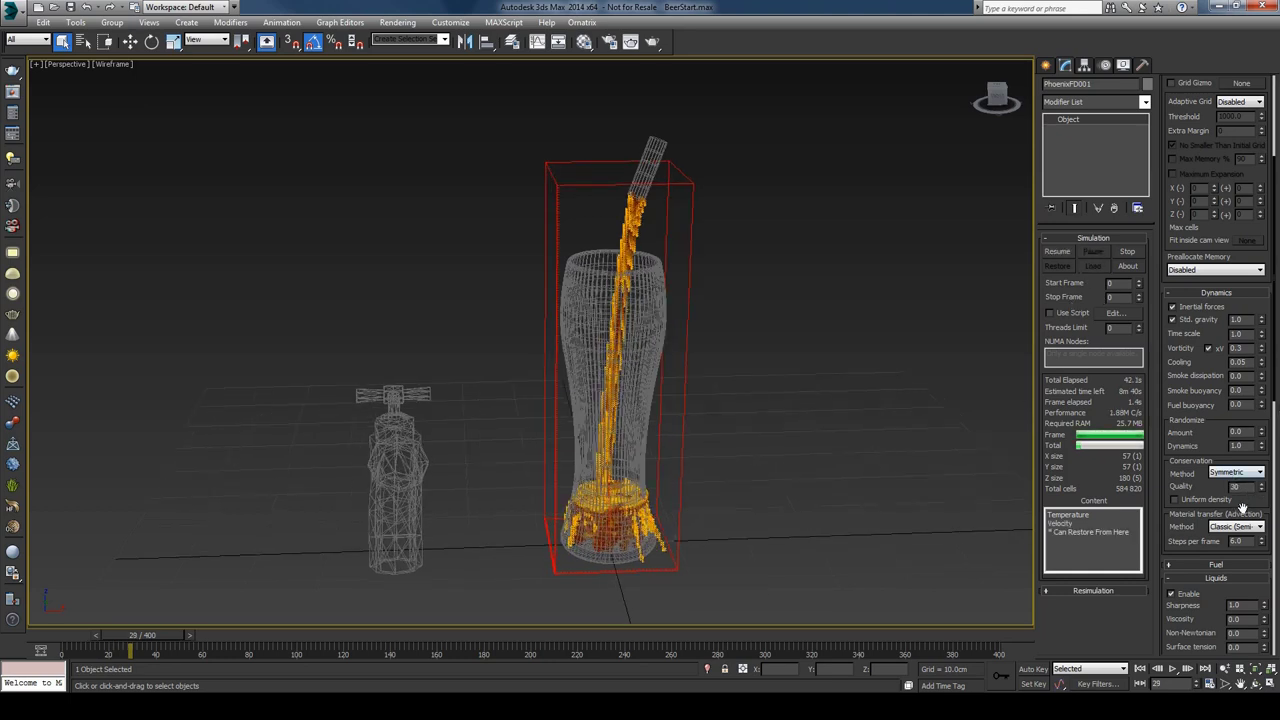
- Set the steps per frame back to 2
{"action": "type", "text": "2"}
{"action": "key", "text": "Return"}
{"action": "scroll", "coordinate": [1210, 409], "scroll_direction": "up", "scroll_amount": 1}
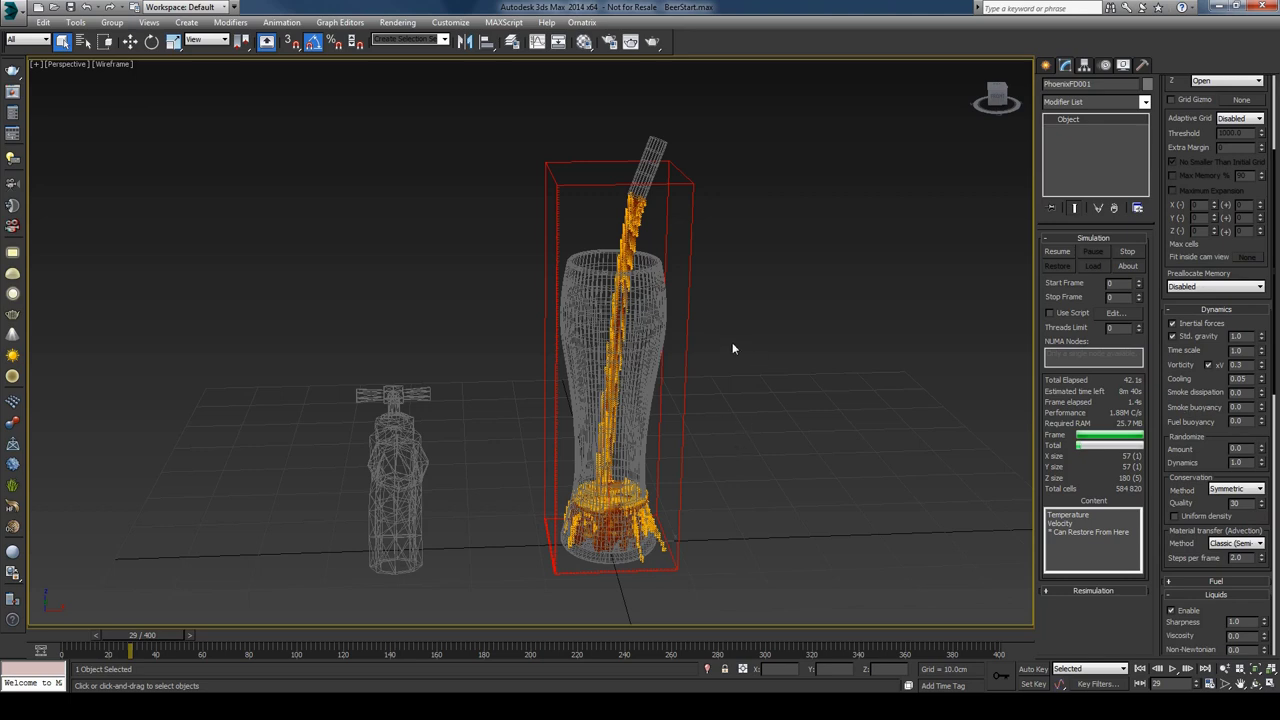
- Apply an Edit Mesh modifier to the glass and select one polygon on its wall
{"action": "left_click", "coordinate": [650, 295]}
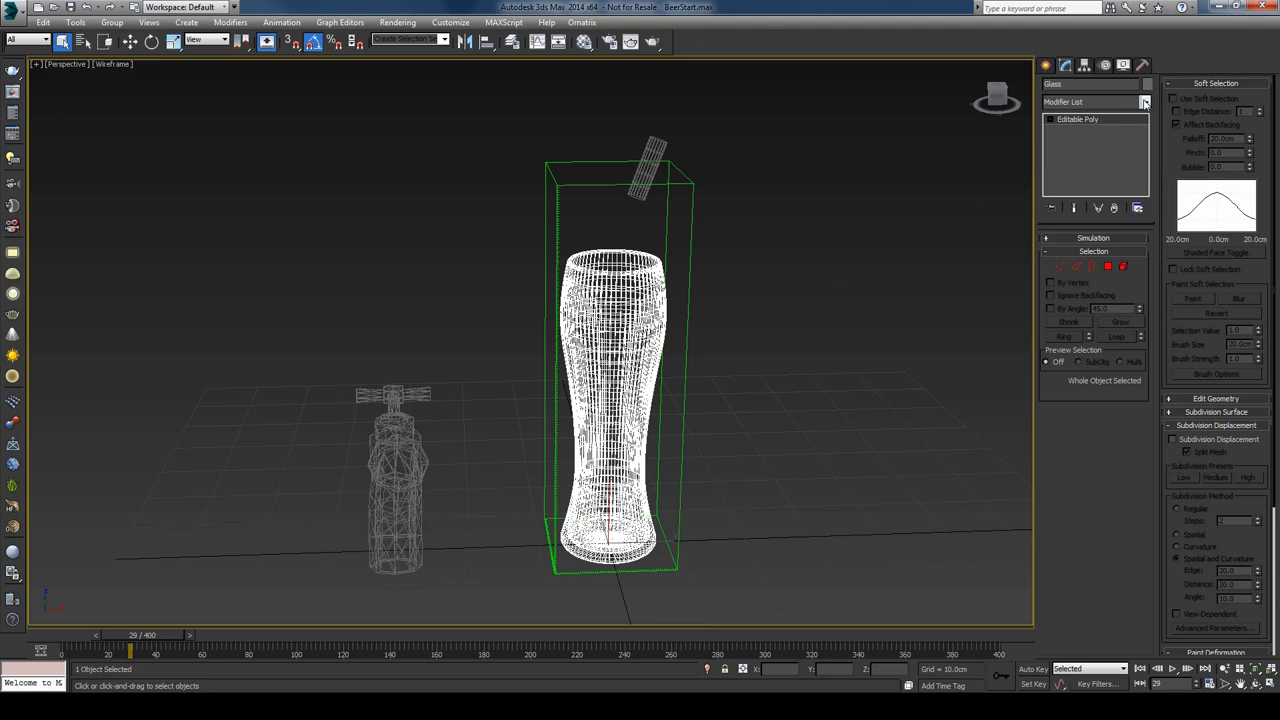
{"action": "left_click", "coordinate": [1145, 102]}
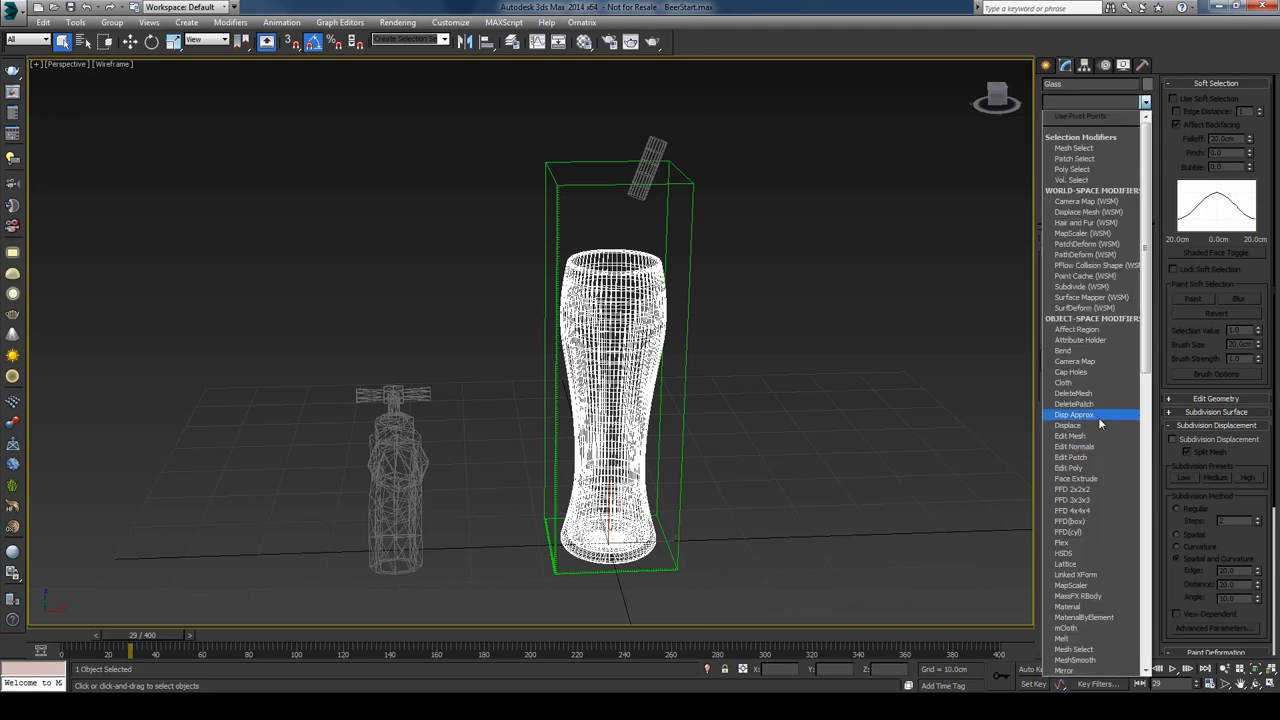
{"action": "left_click", "coordinate": [1096, 436]}
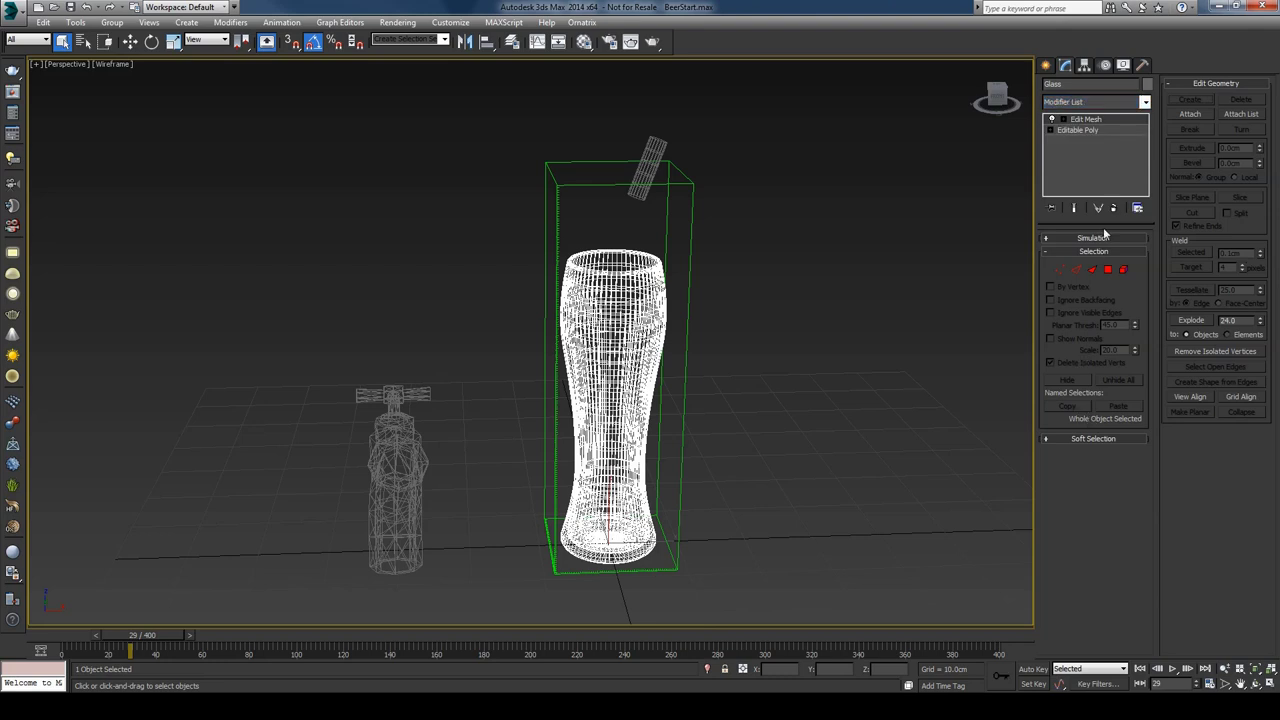
{"action": "left_click", "coordinate": [1108, 270]}
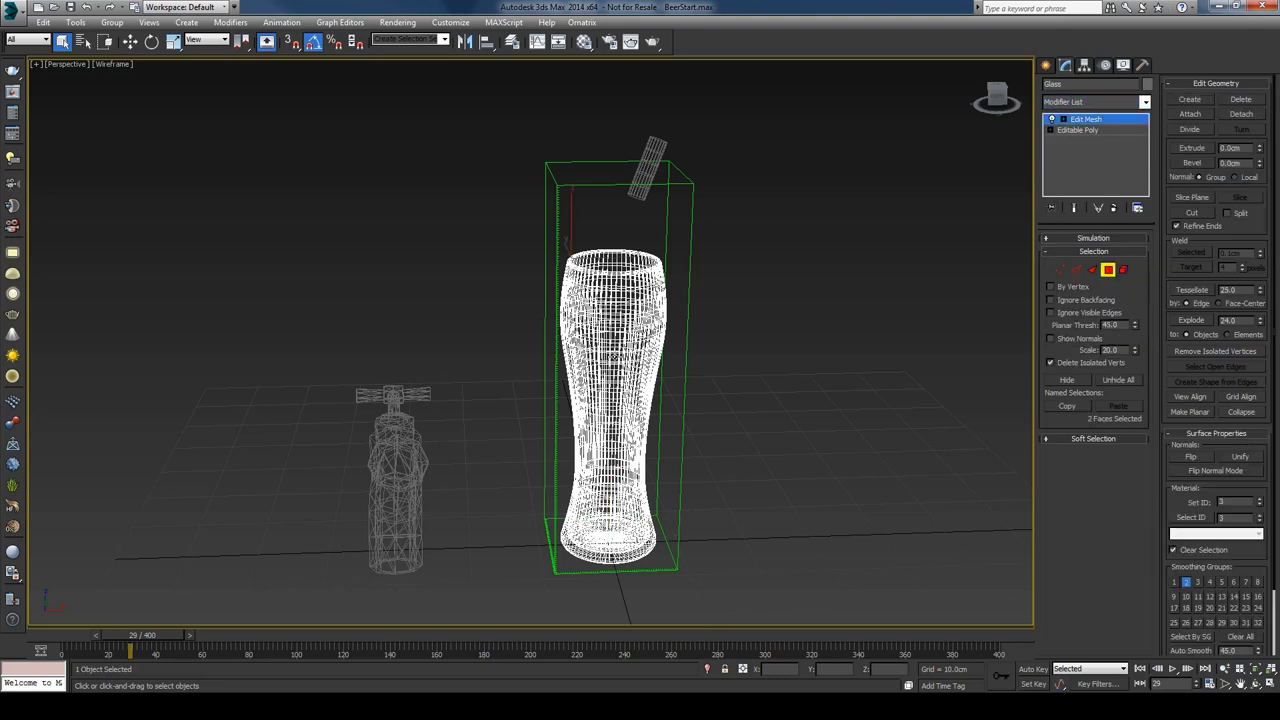
{"action": "left_click", "coordinate": [625, 322]}
{"action": "key", "text": "z"}
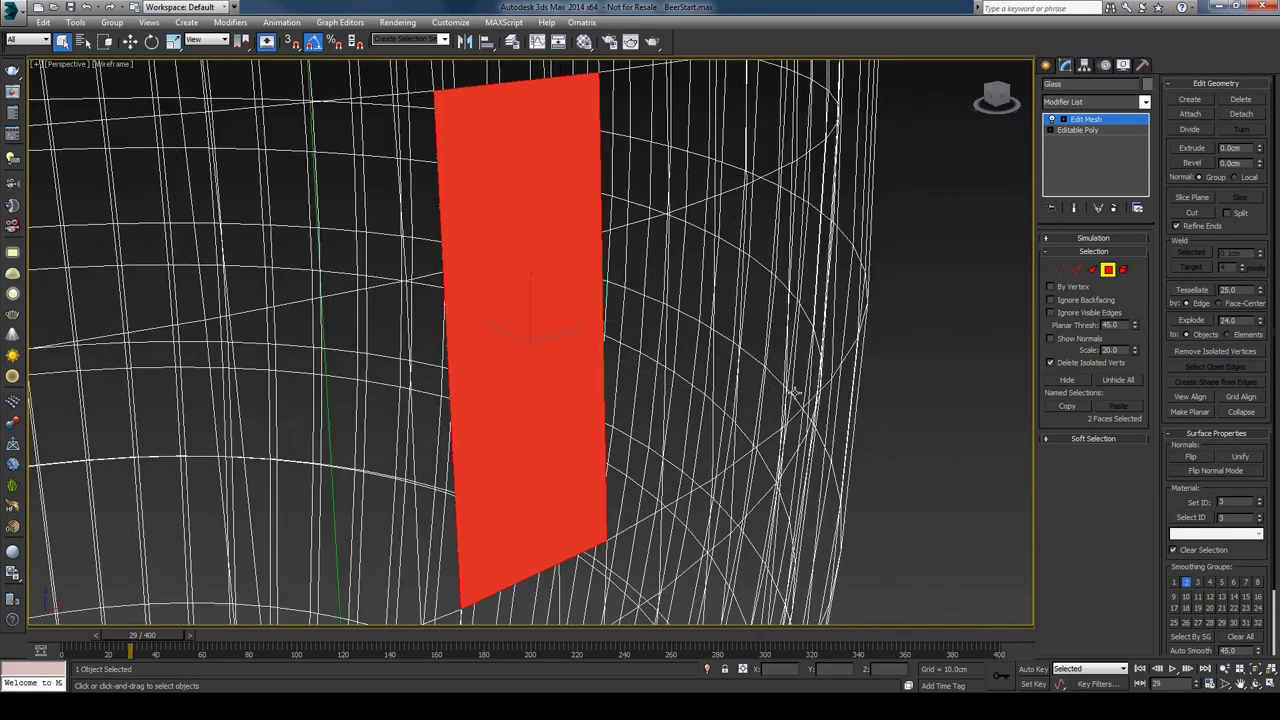
- Show the normals of the glass's selected polygon at a scale of 5
{"action": "left_click", "coordinate": [1051, 338]}
{"action": "scroll", "coordinate": [649, 341], "scroll_direction": "down", "scroll_amount": 5}
{"action": "middle_click_drag", "start_coordinate": [690, 362], "coordinate": [764, 372], "text": "alt"}
{"action": "scroll", "coordinate": [769, 370], "scroll_direction": "down", "scroll_amount": 4}
{"action": "double_click", "coordinate": [1112, 350]}
{"action": "type", "text": "5"}
- Select a polygon on the glass's inner wall near the rim and check its normal direction
{"action": "middle_click_drag", "start_coordinate": [658, 408], "coordinate": [678, 240], "text": "alt"}
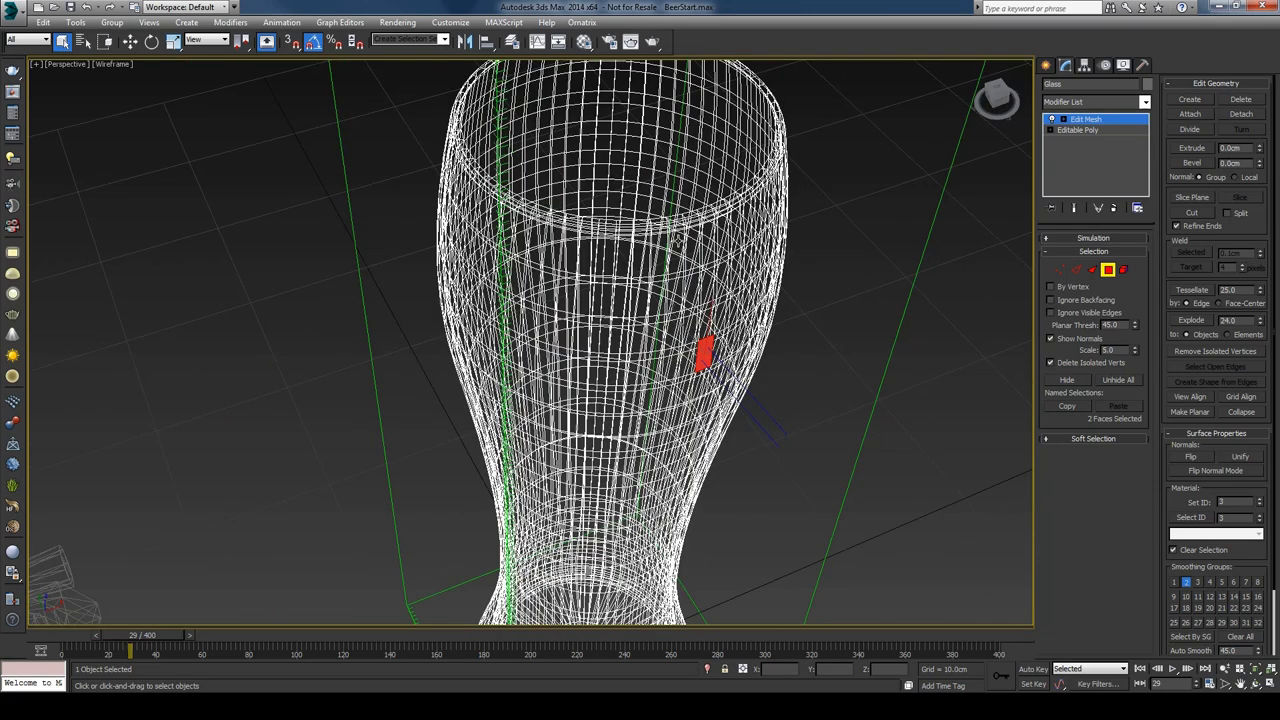
{"action": "left_click", "coordinate": [647, 129]}
{"action": "middle_click_drag", "start_coordinate": [760, 216], "coordinate": [797, 193], "text": "alt"}
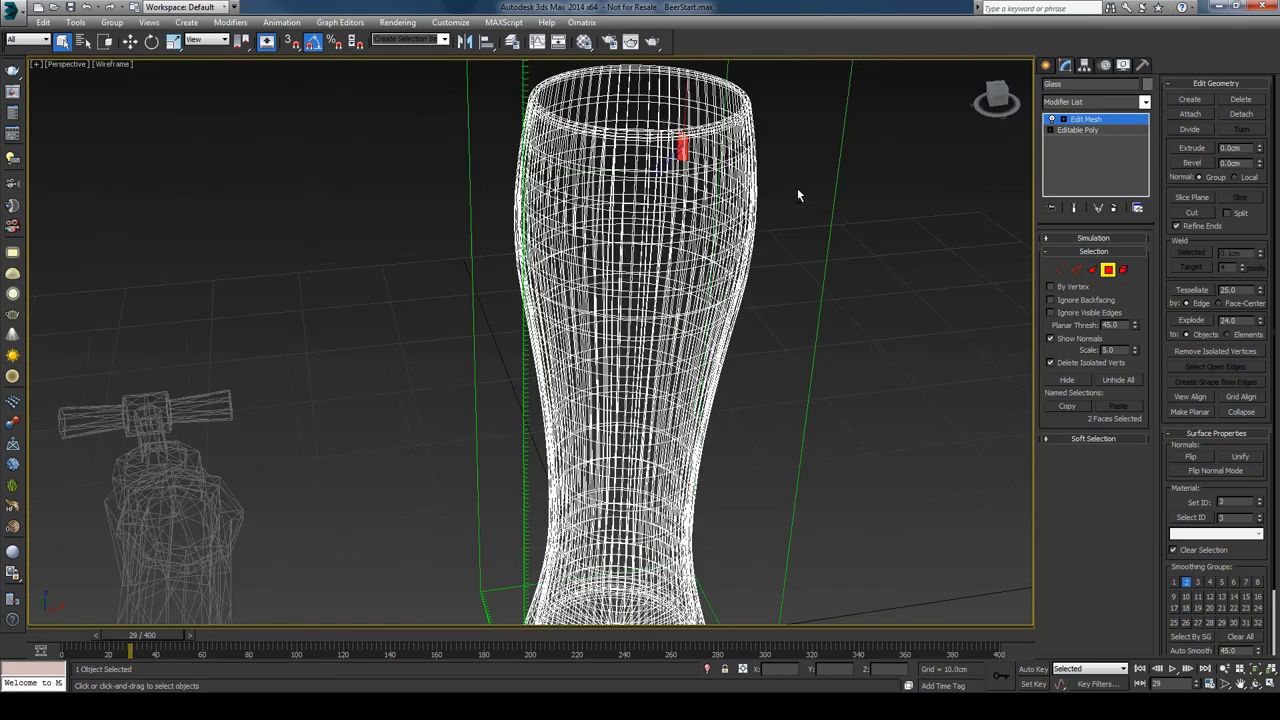
- Leave polygon selection and remove the Edit Mesh modifier from the glass
{"action": "left_click", "coordinate": [1106, 274]}
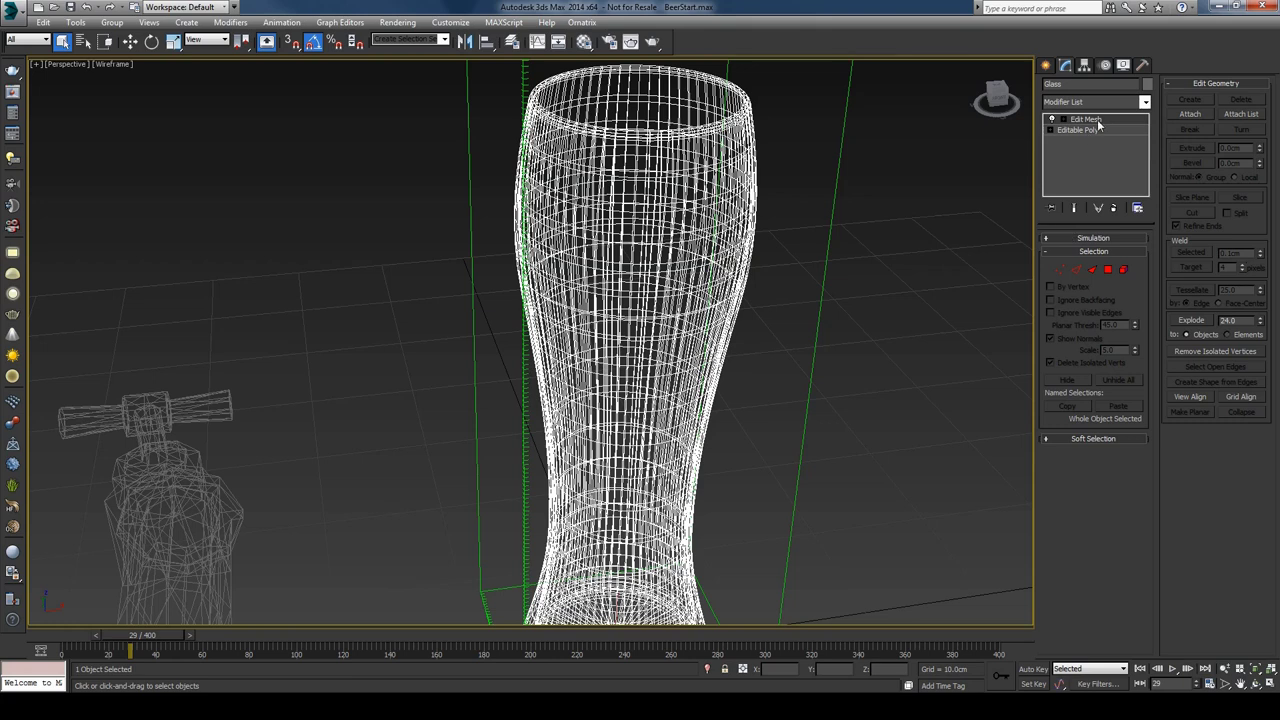
{"action": "left_click", "coordinate": [1114, 210]}
{"action": "scroll", "coordinate": [877, 240], "scroll_direction": "down", "scroll_amount": 5}
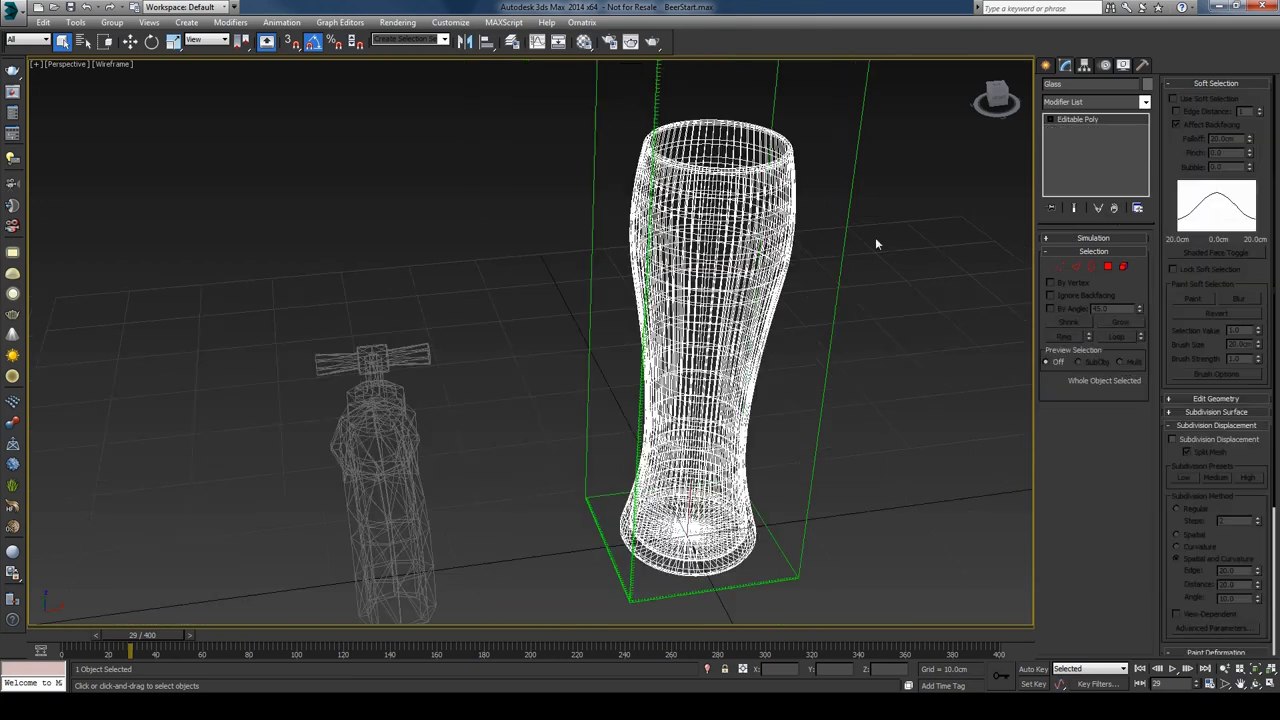
- Create a small box on the ground beside the glass, just outside the simulation grid
{"action": "scroll", "coordinate": [800, 300], "scroll_direction": "up", "scroll_amount": 3}
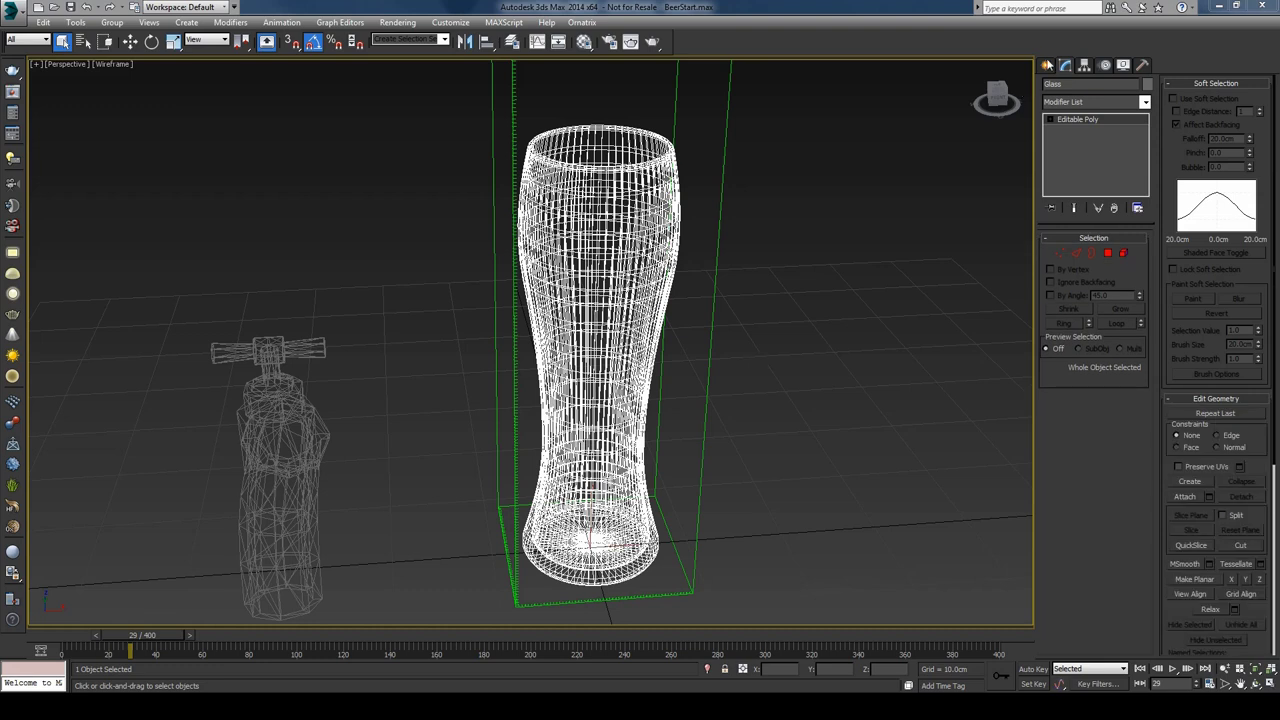
{"action": "left_click", "coordinate": [1047, 65]}
{"action": "left_click", "coordinate": [1068, 151]}
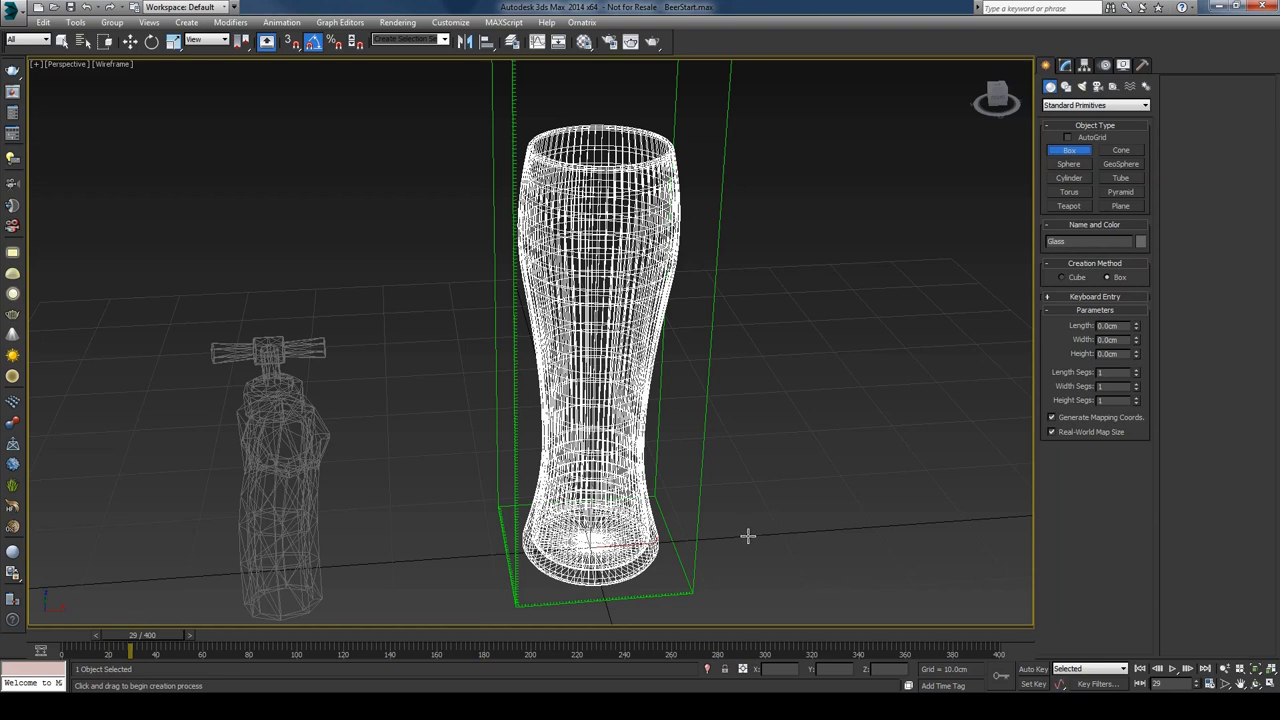
{"action": "left_click_drag", "start_coordinate": [746, 531], "coordinate": [742, 530]}
{"action": "left_click", "coordinate": [745, 520]}
{"action": "key", "text": "w"}
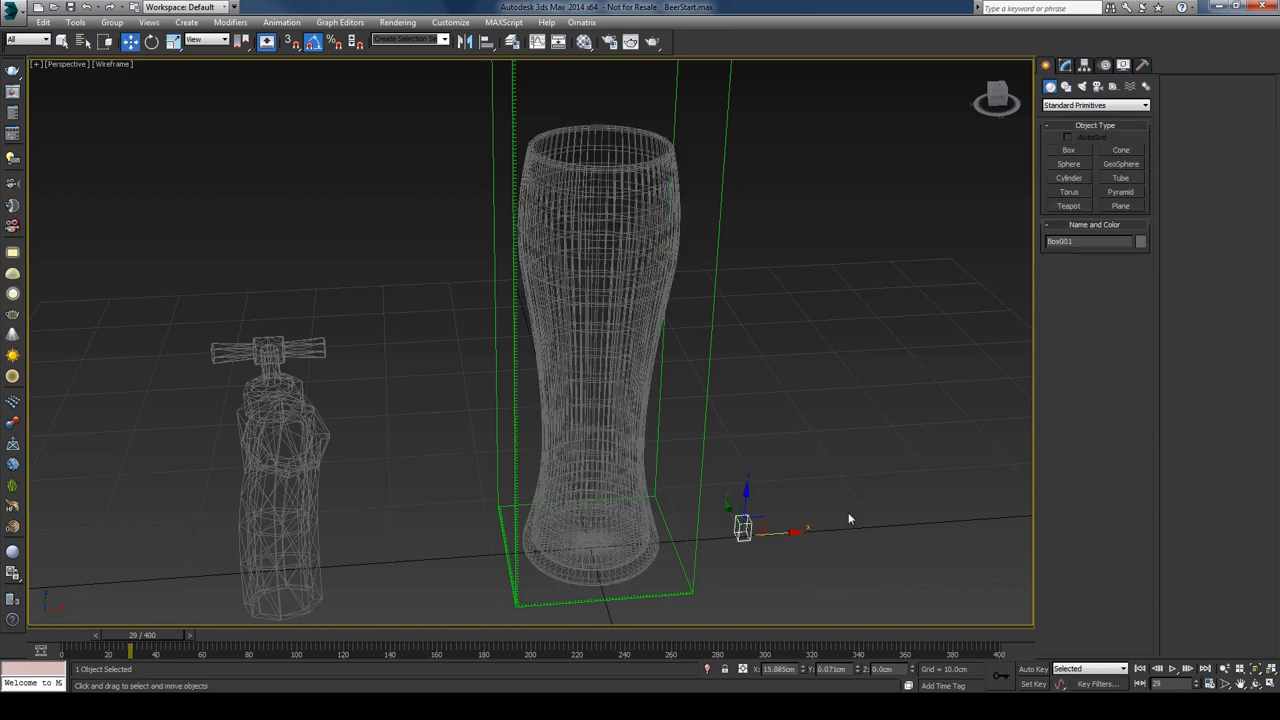
- Set the small box's length, width and height to the simulation grid's 0.3 cm cell size
{"action": "left_click", "coordinate": [686, 598]}
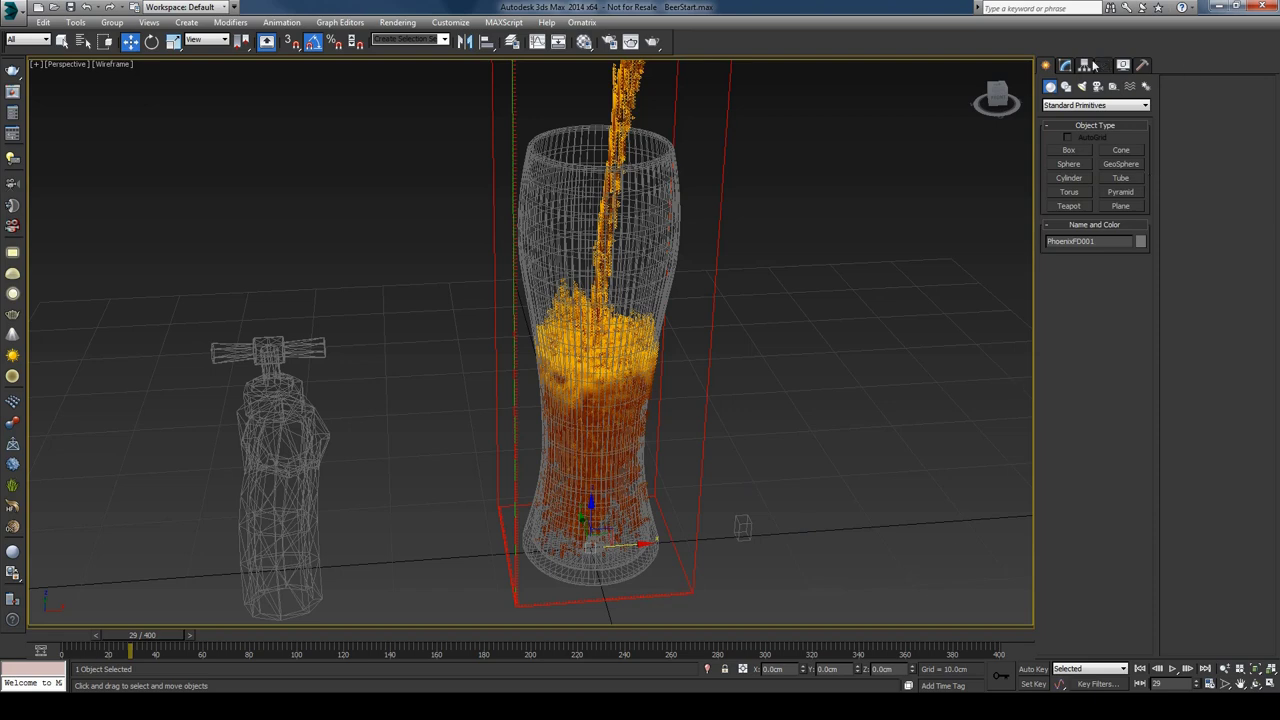
{"action": "left_click", "coordinate": [1085, 64]}
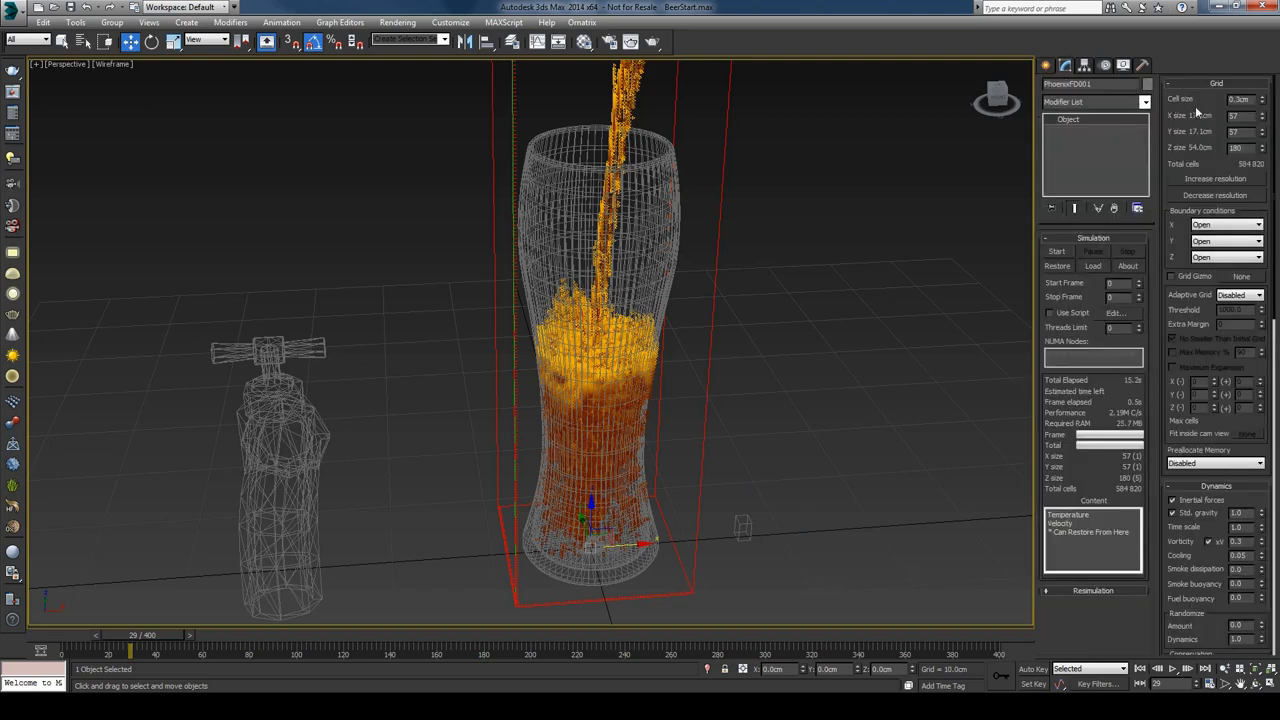
{"action": "left_click", "coordinate": [1248, 100]}
{"action": "key", "text": "ctrl+c"}
{"action": "left_click", "coordinate": [741, 525]}
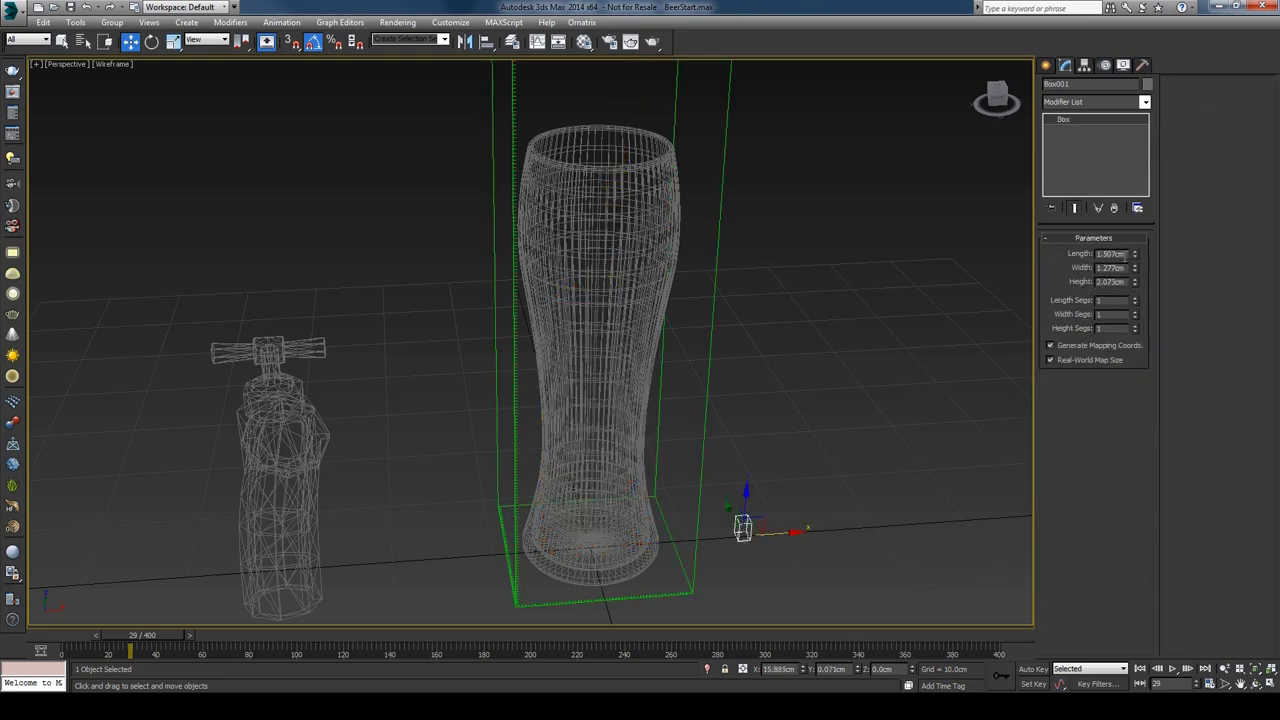
{"action": "key", "text": "Tab"}
{"action": "key", "text": "ctrl+v"}
{"action": "key", "text": "Tab"}
{"action": "key", "text": "ctrl+v"}
{"action": "key", "text": "Tab"}
{"action": "key", "text": "z"}
{"action": "key", "text": "F3"}
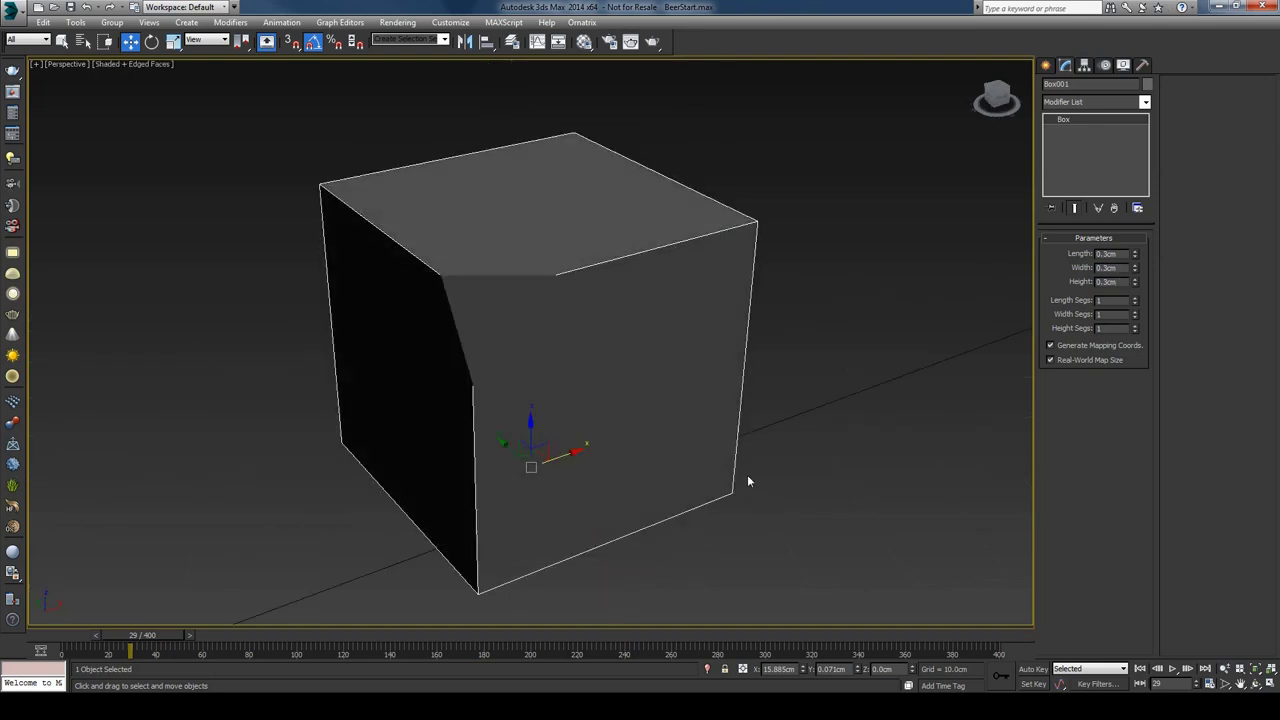
{"action": "scroll", "coordinate": [747, 476], "scroll_direction": "down", "scroll_amount": 4}
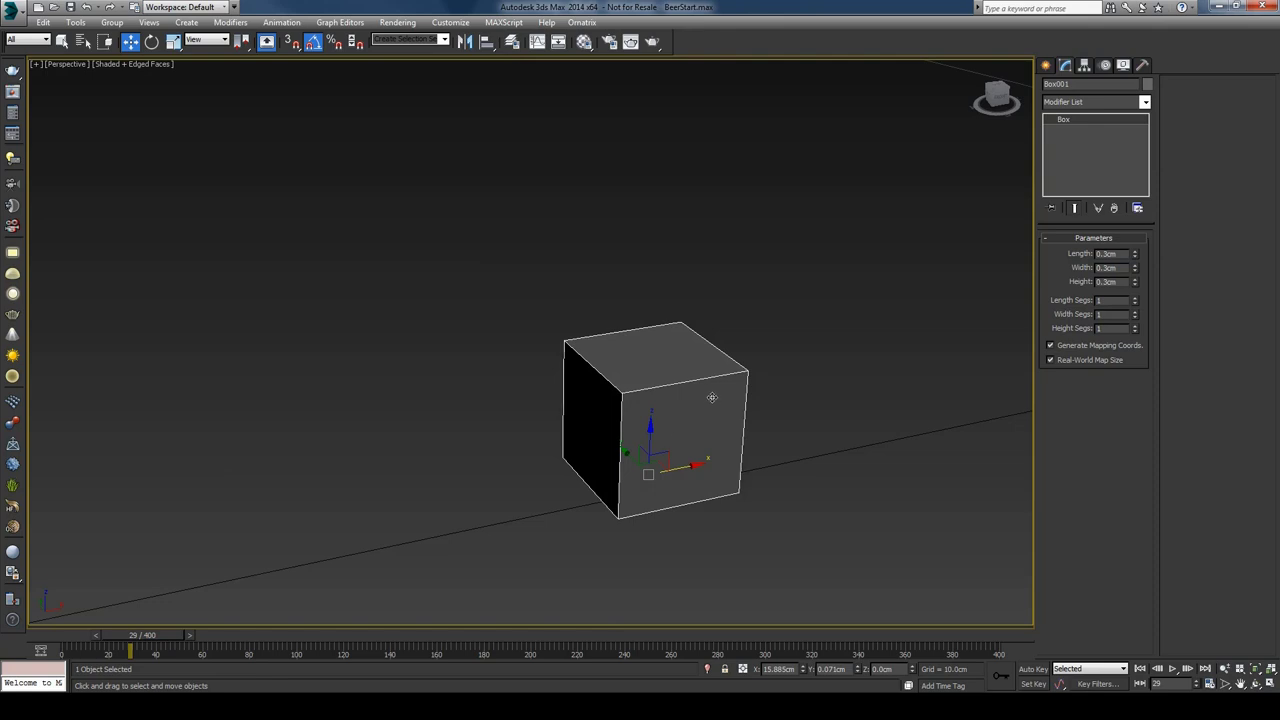
- Change the small box's object colour to red
{"action": "left_click", "coordinate": [1148, 86]}
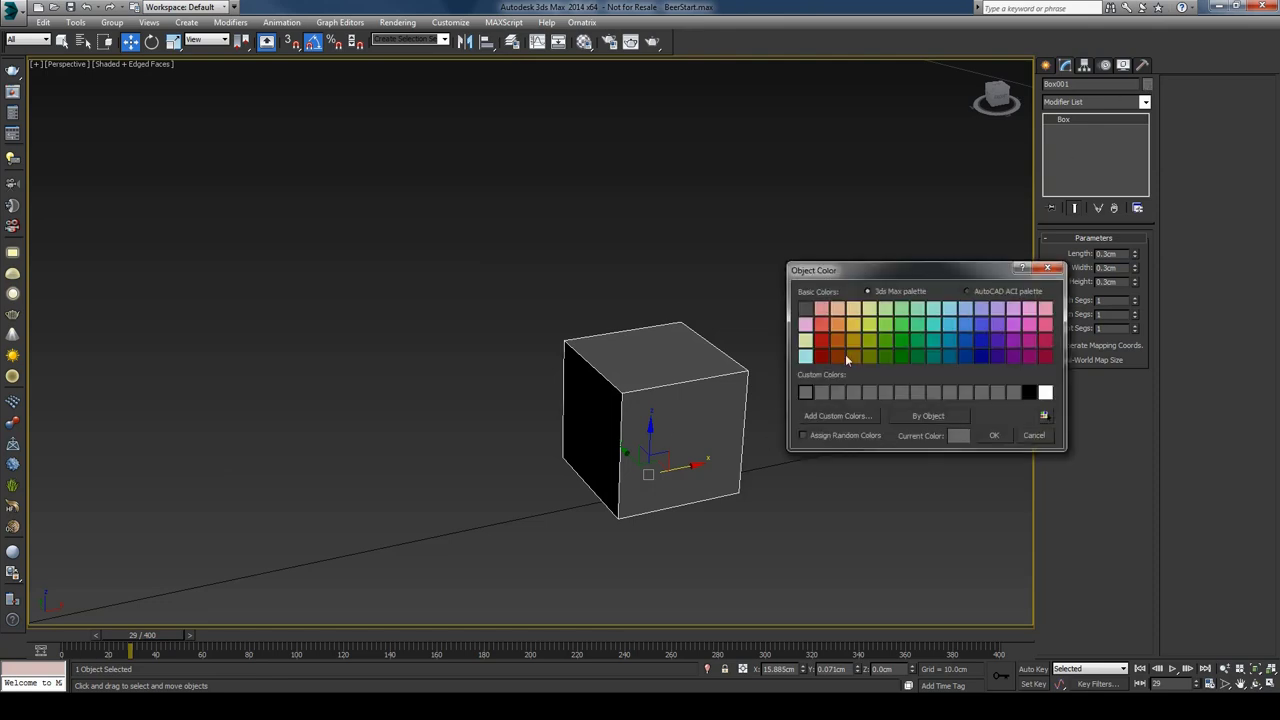
{"action": "left_click", "coordinate": [997, 436]}
{"action": "key", "text": "ctrl+d"}
{"action": "left_click", "coordinate": [1148, 86]}
{"action": "left_click", "coordinate": [990, 399]}
{"action": "left_click", "coordinate": [996, 438]}
{"action": "scroll", "coordinate": [834, 414], "scroll_direction": "down", "scroll_amount": 5}
{"action": "scroll", "coordinate": [834, 418], "scroll_direction": "down", "scroll_amount": 6}
- Move the red box in the front view onto the glass's wall, at about X 5.25 cm and Z 20.06 cm
{"action": "left_click", "coordinate": [810, 474]}
{"action": "key", "text": "f"}
{"action": "scroll", "coordinate": [774, 356], "scroll_direction": "down", "scroll_amount": 8}
{"action": "scroll", "coordinate": [778, 358], "scroll_direction": "down", "scroll_amount": 4}
{"action": "middle_click_drag", "start_coordinate": [778, 358], "coordinate": [835, 546]}
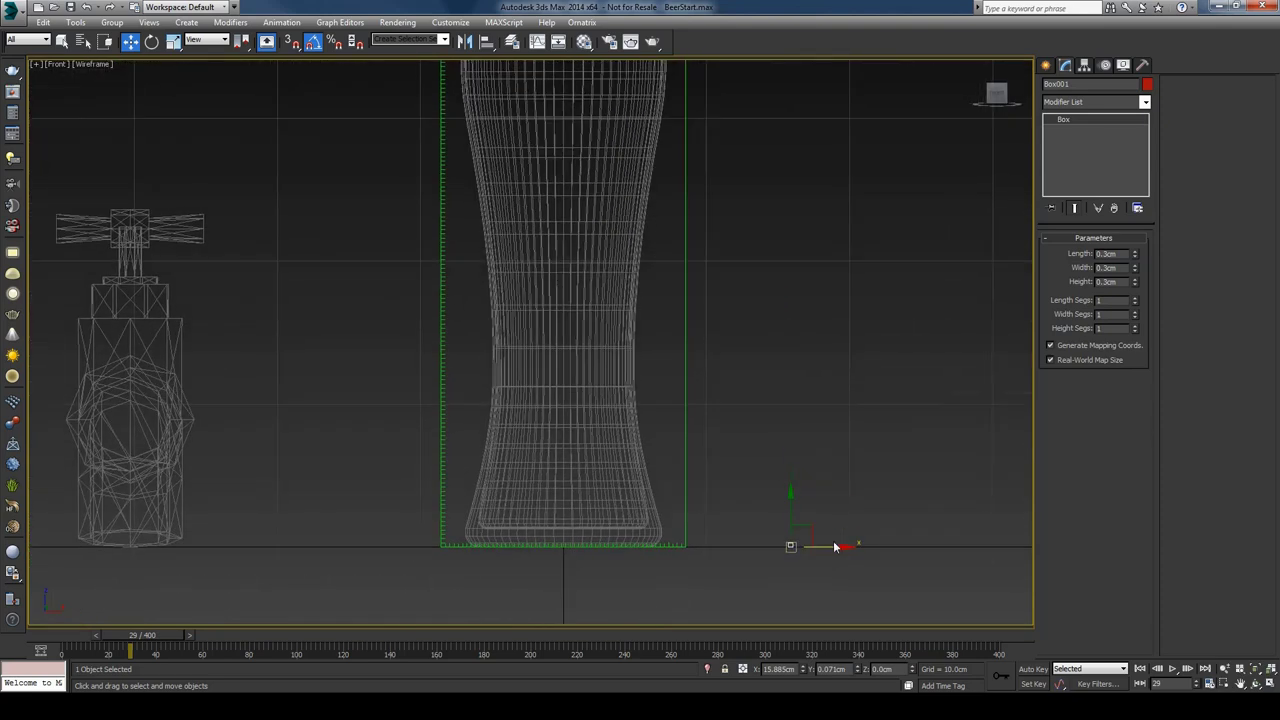
{"action": "left_click_drag", "start_coordinate": [810, 522], "coordinate": [658, 240]}
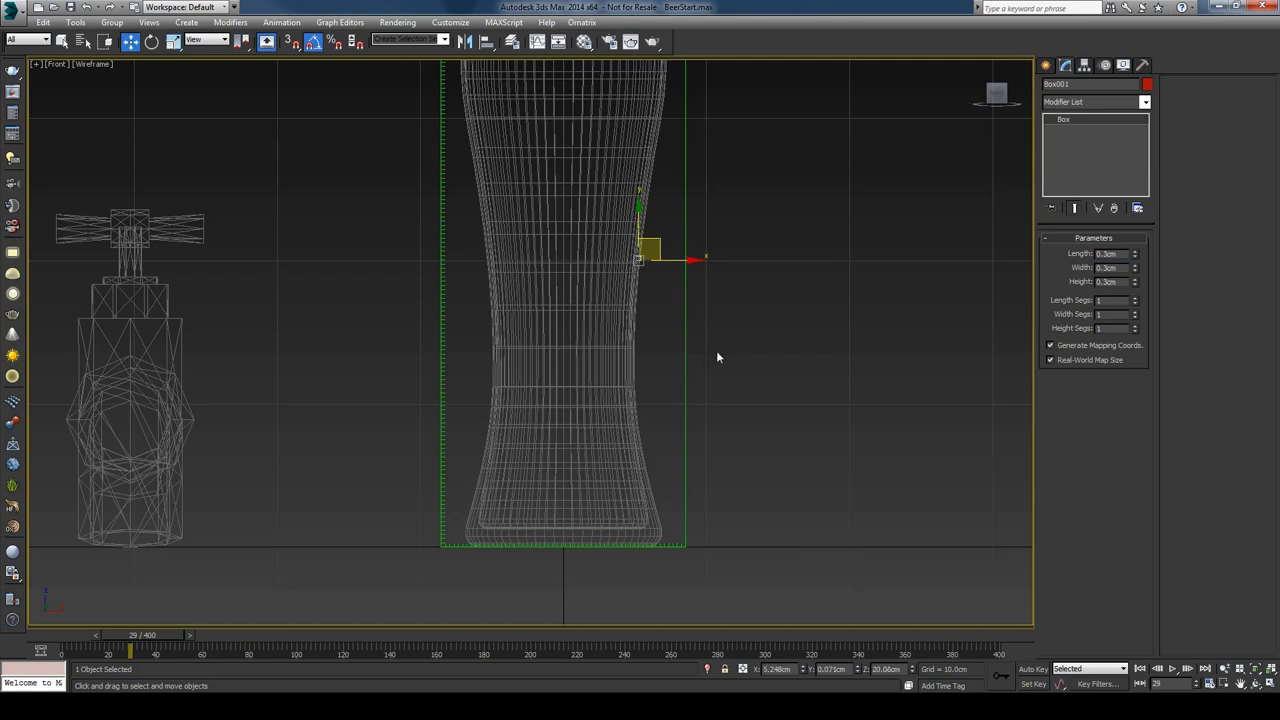
- Reset the red box's Y position to 0 and inspect how it intersects the glass wall in shaded perspective
{"action": "right_click", "coordinate": [856, 672]}
{"action": "key", "text": "v"}
{"action": "left_click", "coordinate": [756, 324]}
{"action": "middle_click_drag", "start_coordinate": [756, 320], "coordinate": [721, 350], "text": "alt"}
{"action": "key", "text": "z"}
{"action": "key", "text": "F3"}
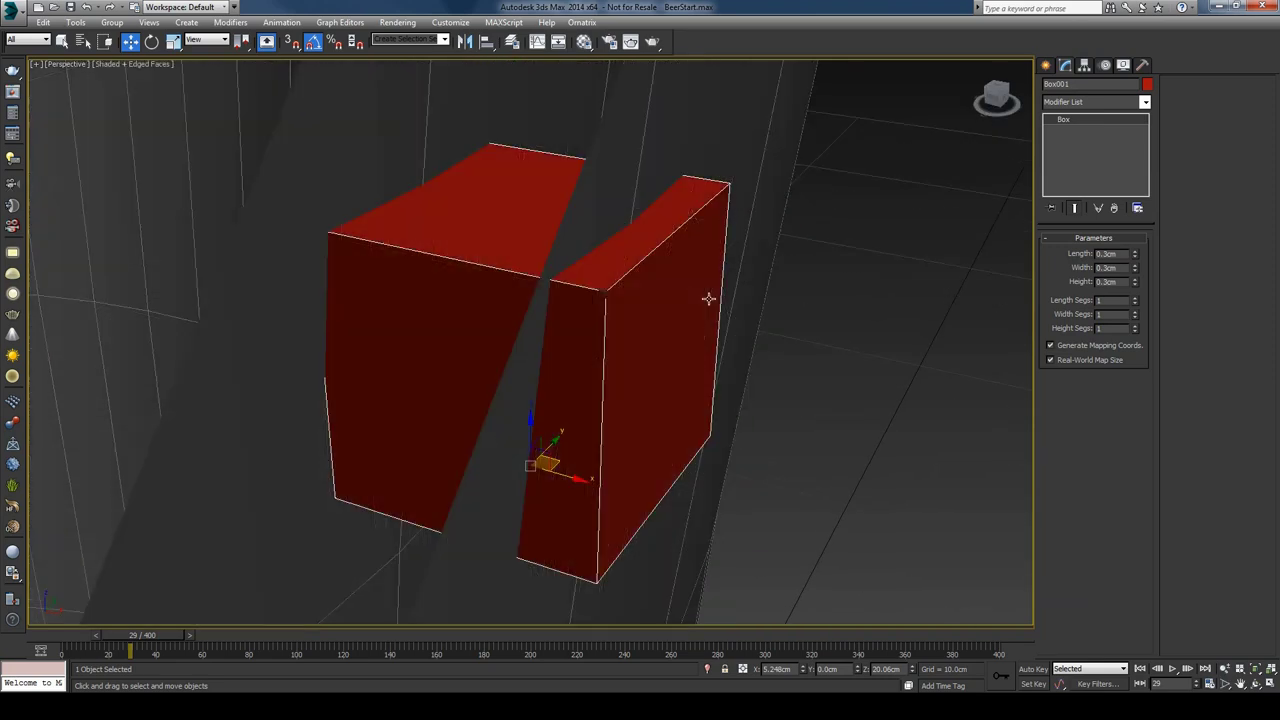
{"action": "scroll", "coordinate": [727, 280], "scroll_direction": "down", "scroll_amount": 5}
- Return the timeline to frame 0, make the glass see-through, and reselect the red box
{"action": "left_click_drag", "start_coordinate": [133, 640], "coordinate": [62, 640]}
{"action": "middle_click_drag", "start_coordinate": [738, 145], "coordinate": [756, 169], "text": "alt"}
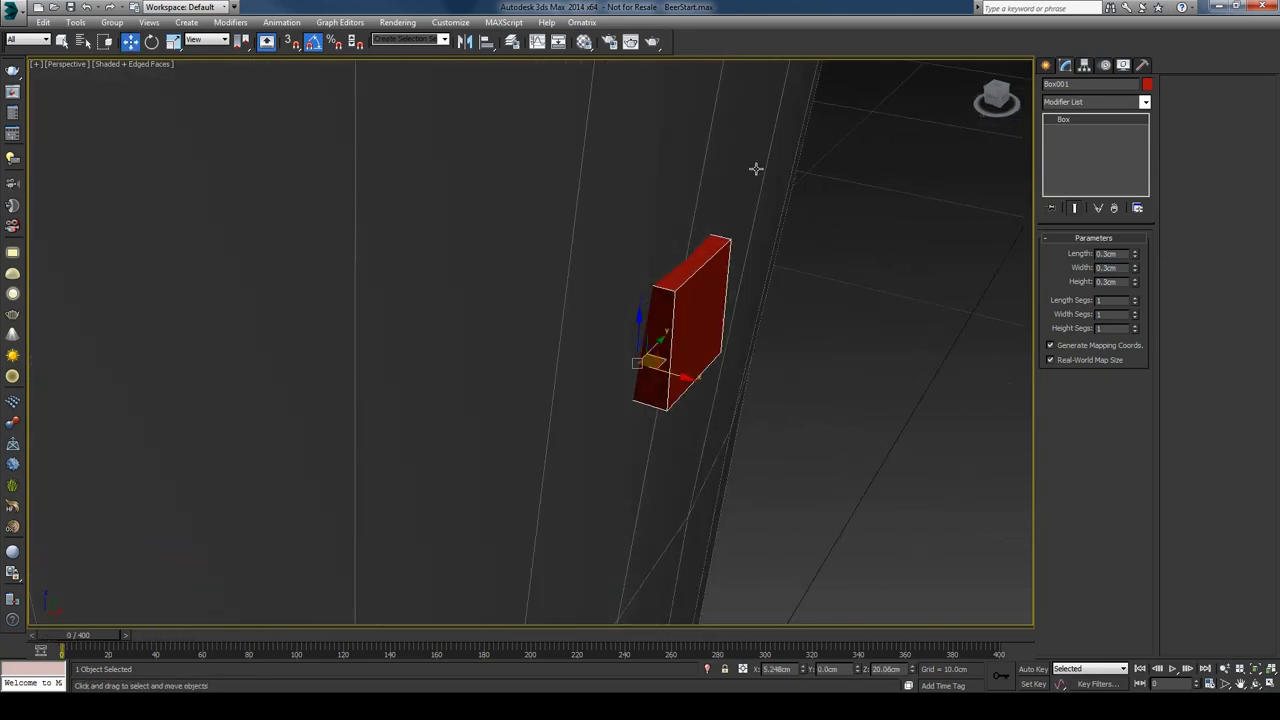
{"action": "left_click", "coordinate": [756, 169]}
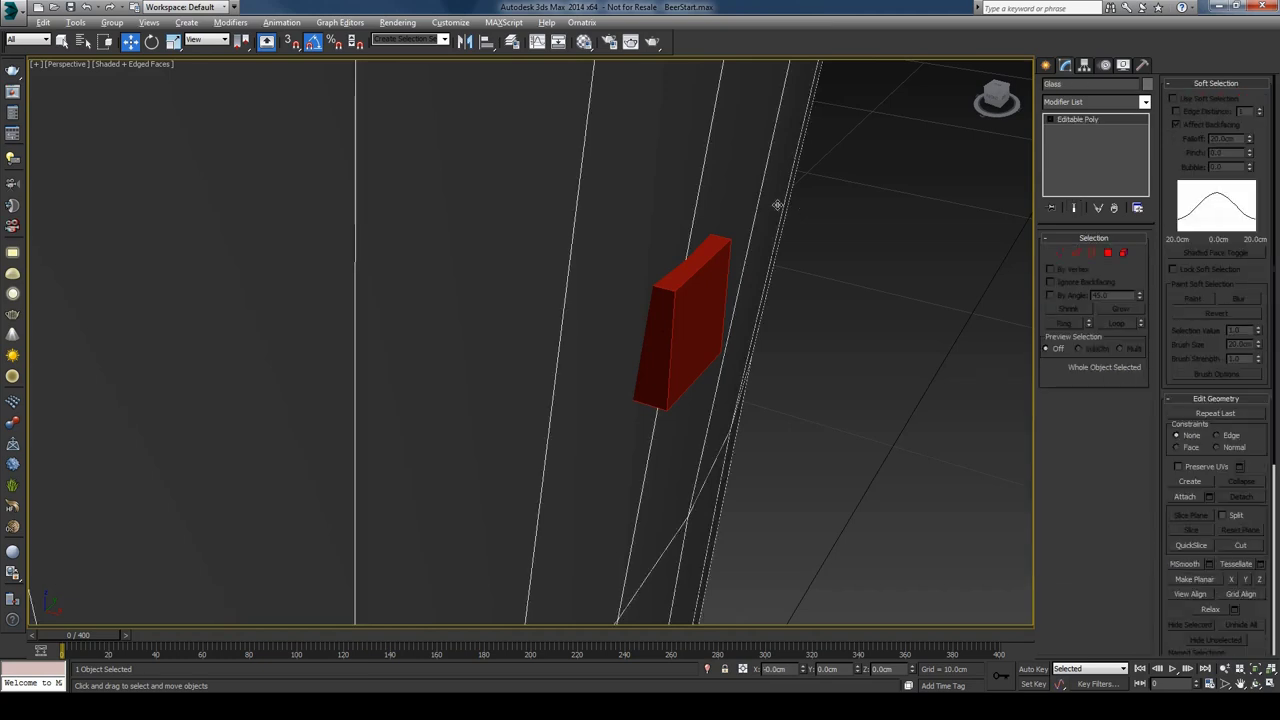
{"action": "key", "text": "alt+x"}
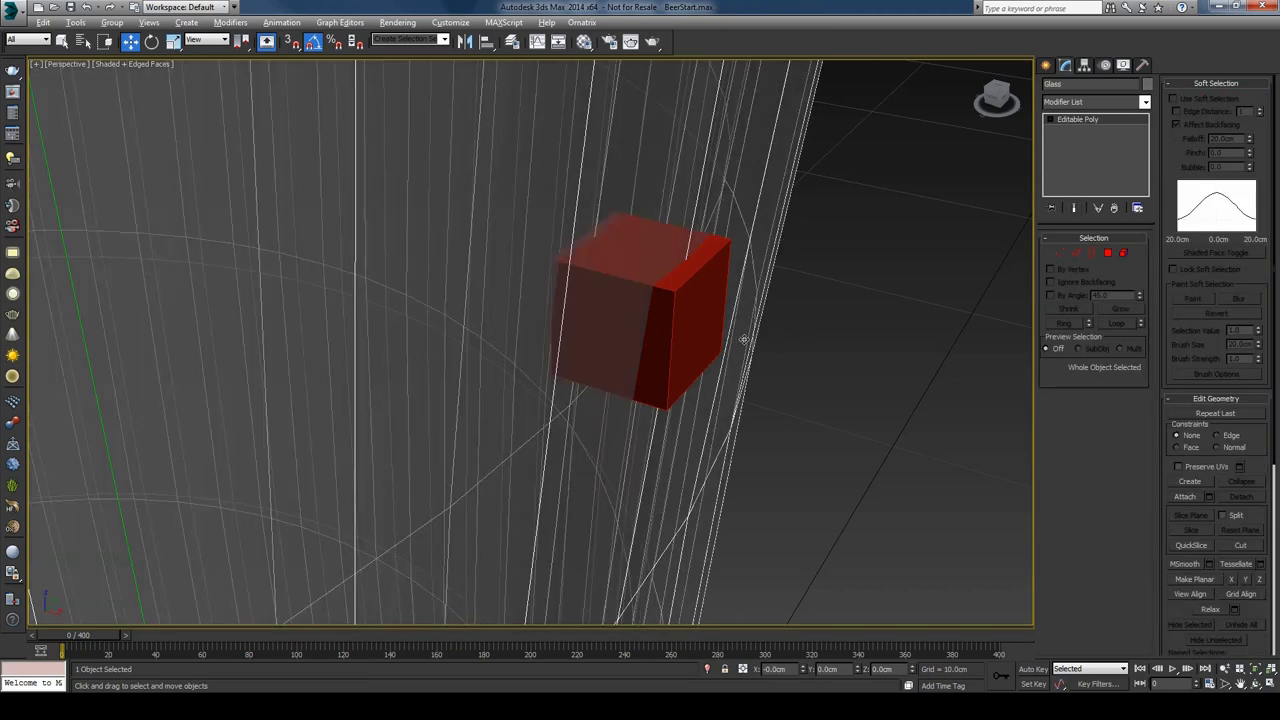
{"action": "left_click", "coordinate": [697, 300]}
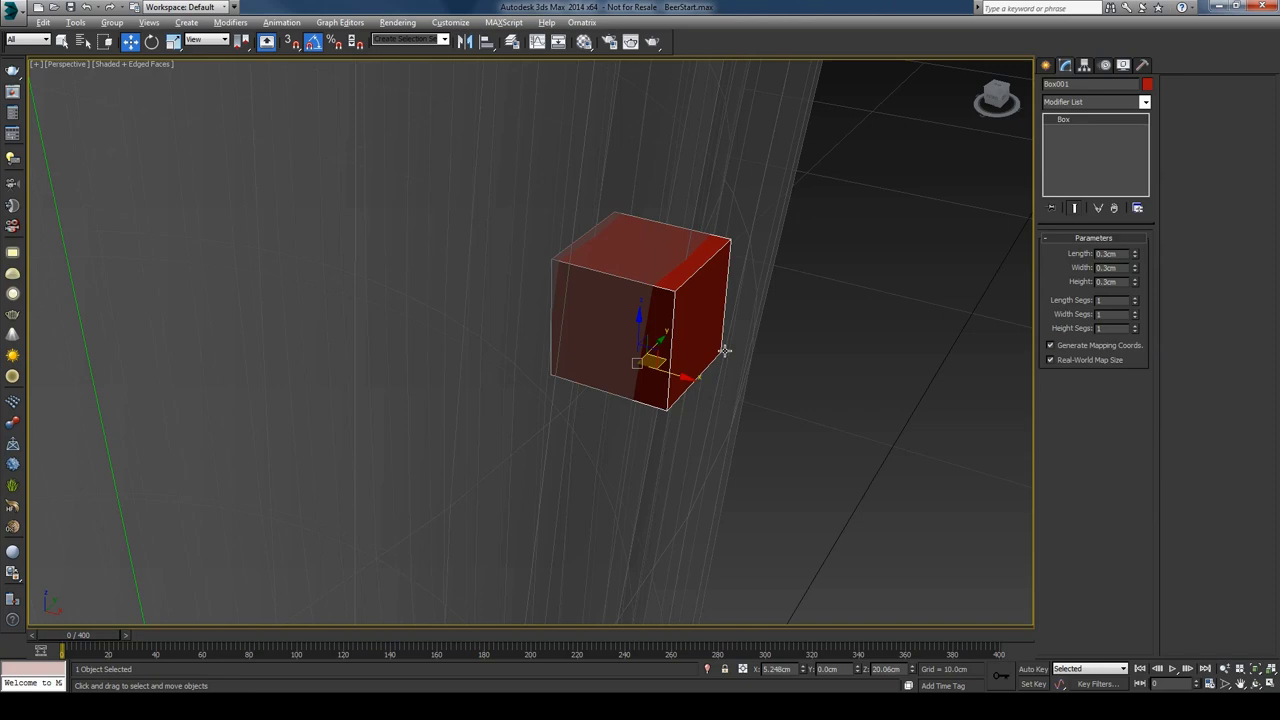
- Clone the red box as a single copy along X, placed directly beside the original at about X 5.58 cm
{"action": "left_click_drag", "start_coordinate": [678, 380], "coordinate": [676, 378]}
{"action": "mouse_move", "coordinate": [676, 378]}
{"action": "middle_mouse_down", "text": "alt"}
{"action": "mouse_move", "coordinate": [780, 363]}
{"action": "mouse_move", "coordinate": [670, 372]}
{"action": "mouse_move", "coordinate": [690, 381]}
{"action": "middle_mouse_up", "text": "alt"}
{"action": "left_click_drag", "start_coordinate": [686, 375], "coordinate": [815, 400], "text": "shift"}
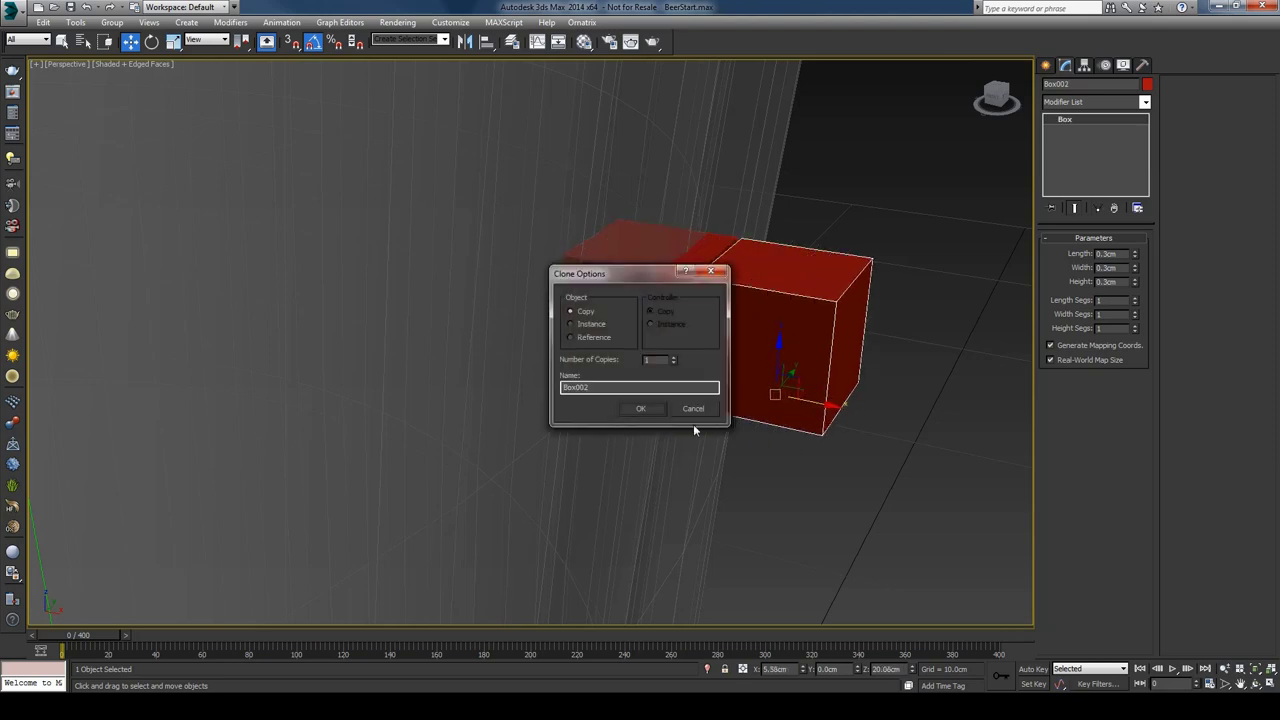
{"action": "left_click", "coordinate": [642, 409]}
{"action": "middle_click_drag", "start_coordinate": [762, 410], "coordinate": [766, 425], "text": "alt"}
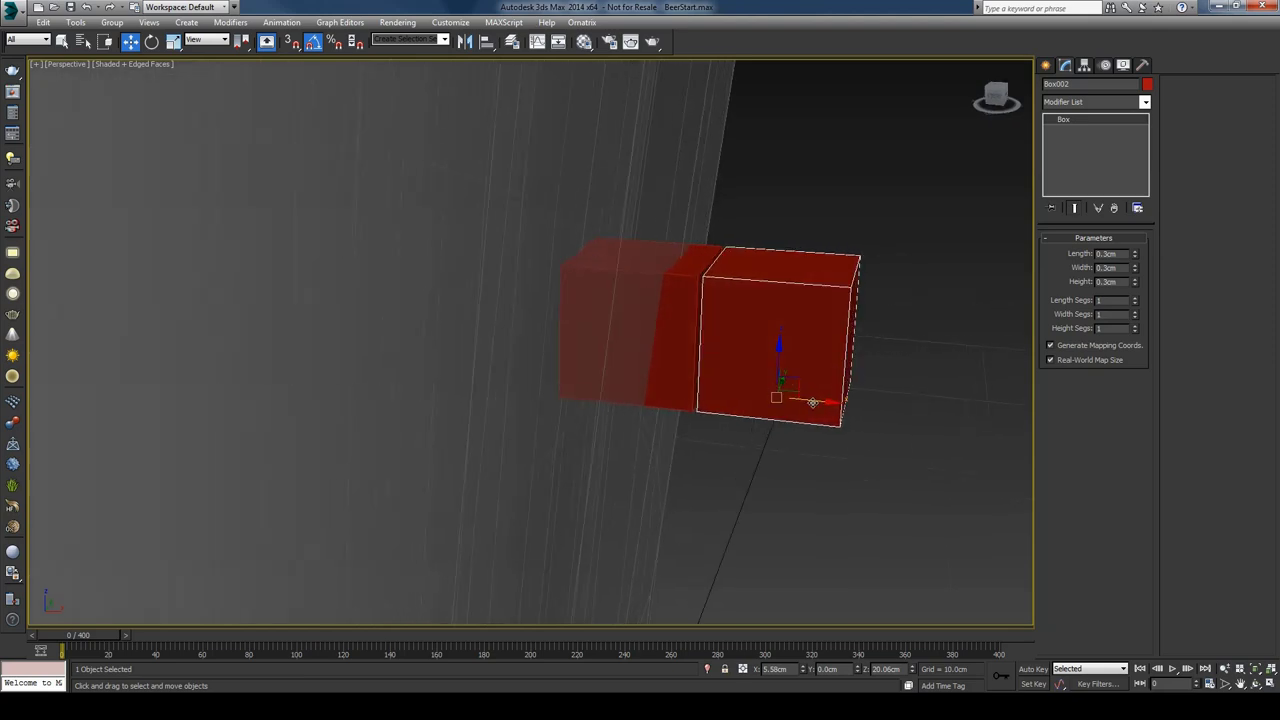
- Add an Edit Poly modifier to the glass and select its outer polygons by a 45-degree angle, ignoring backfacing
{"action": "scroll", "coordinate": [686, 402], "scroll_direction": "down", "scroll_amount": 10}
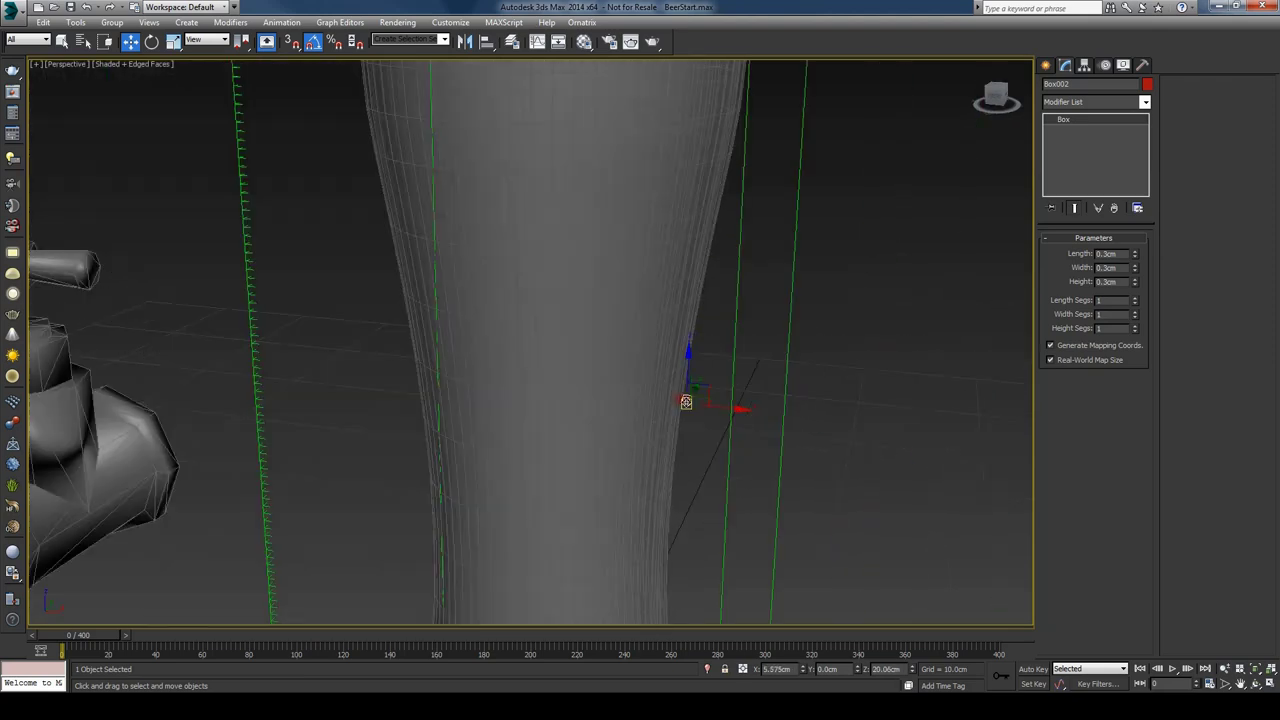
{"action": "scroll", "coordinate": [686, 402], "scroll_direction": "down", "scroll_amount": 10}
{"action": "scroll", "coordinate": [659, 305], "scroll_direction": "up", "scroll_amount": 3}
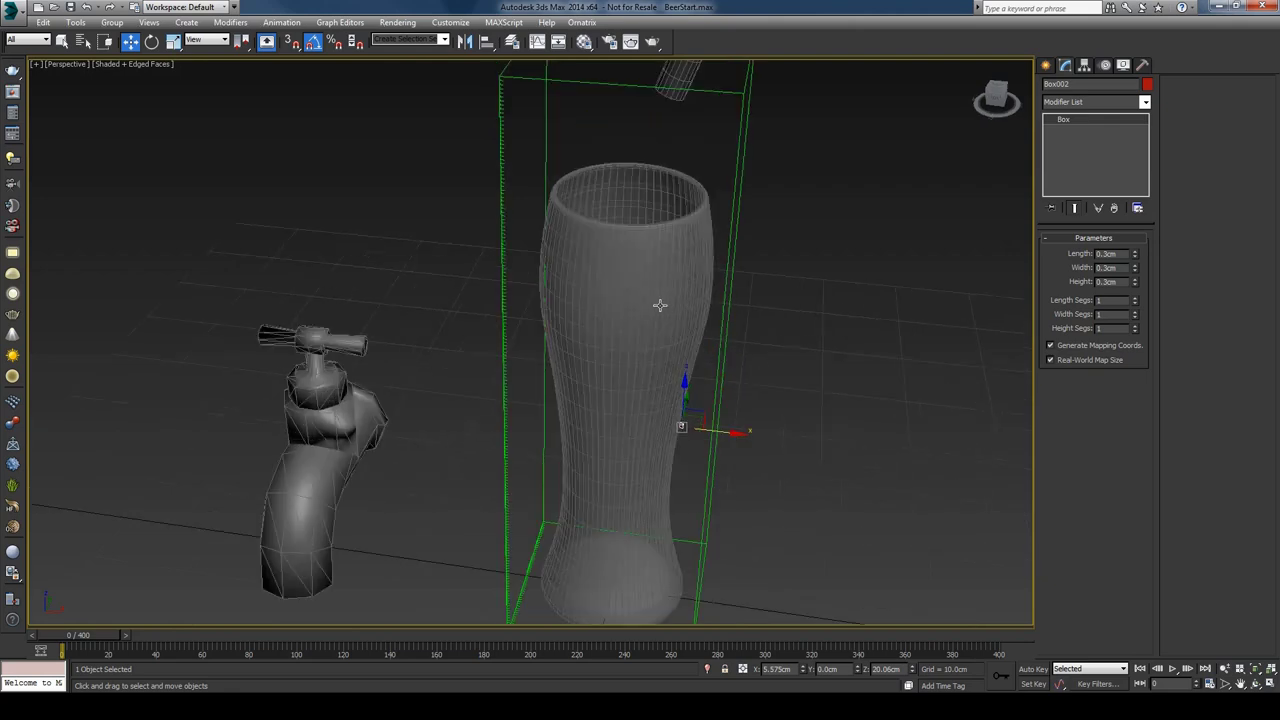
{"action": "left_click", "coordinate": [661, 243]}
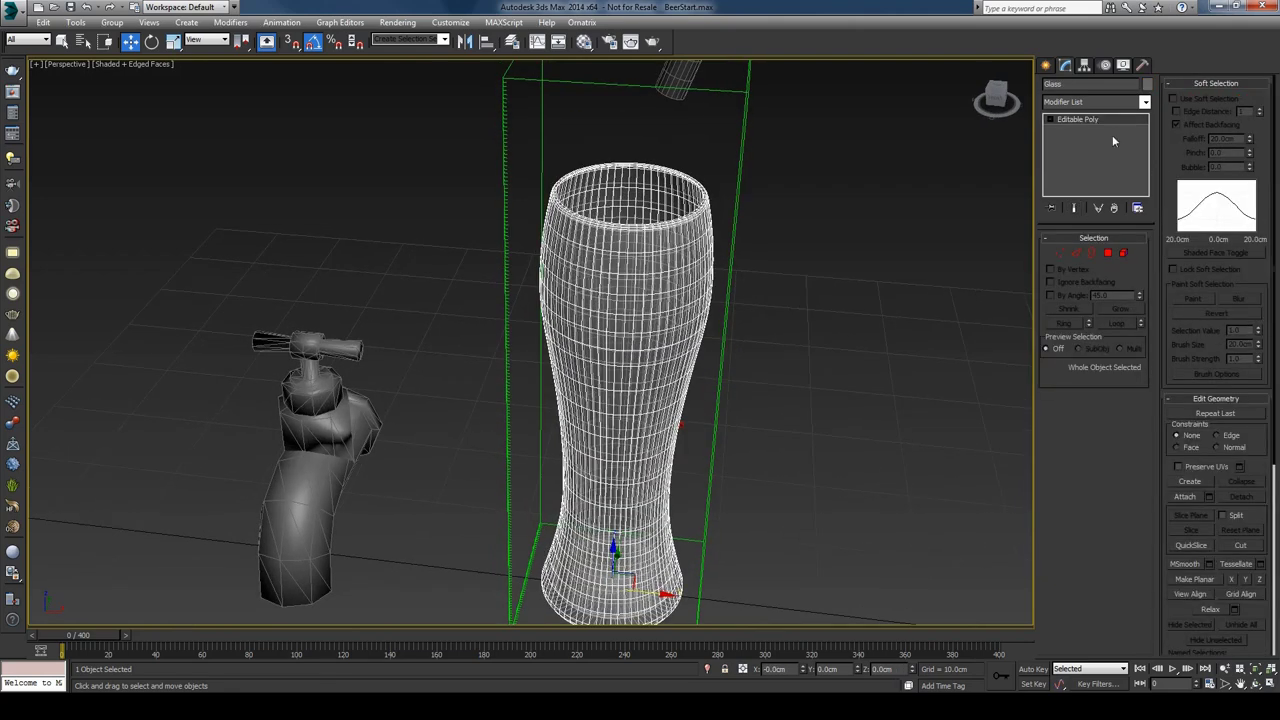
{"action": "left_click", "coordinate": [1145, 101]}
{"action": "left_click", "coordinate": [1104, 472]}
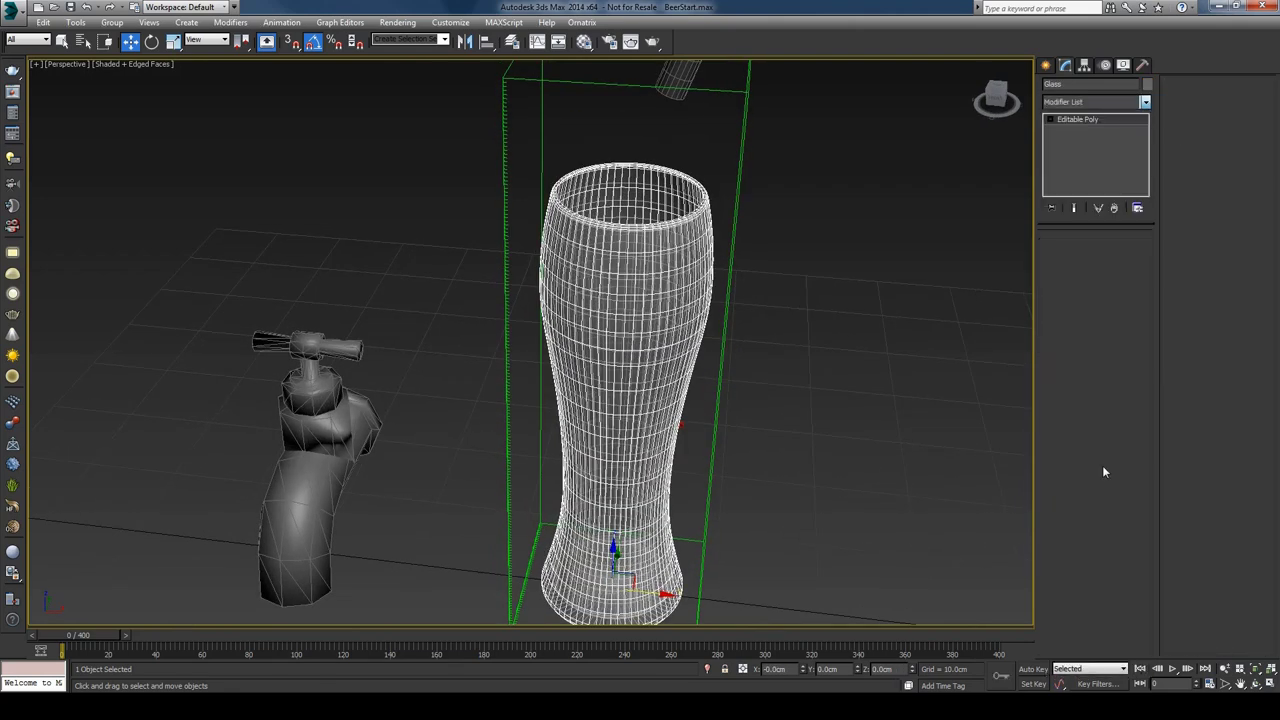
{"action": "left_click", "coordinate": [1108, 342]}
{"action": "key", "text": "ctrl+a"}
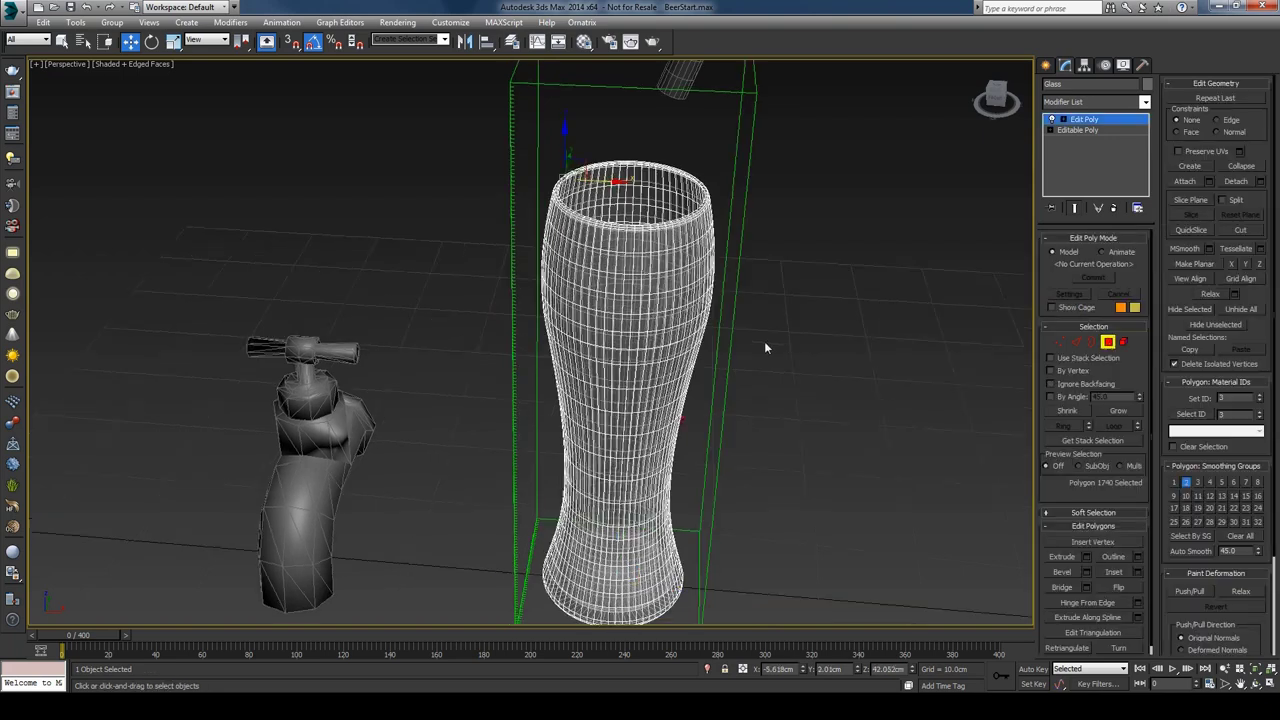
{"action": "middle_click_drag", "start_coordinate": [764, 347], "coordinate": [778, 341], "text": "alt"}
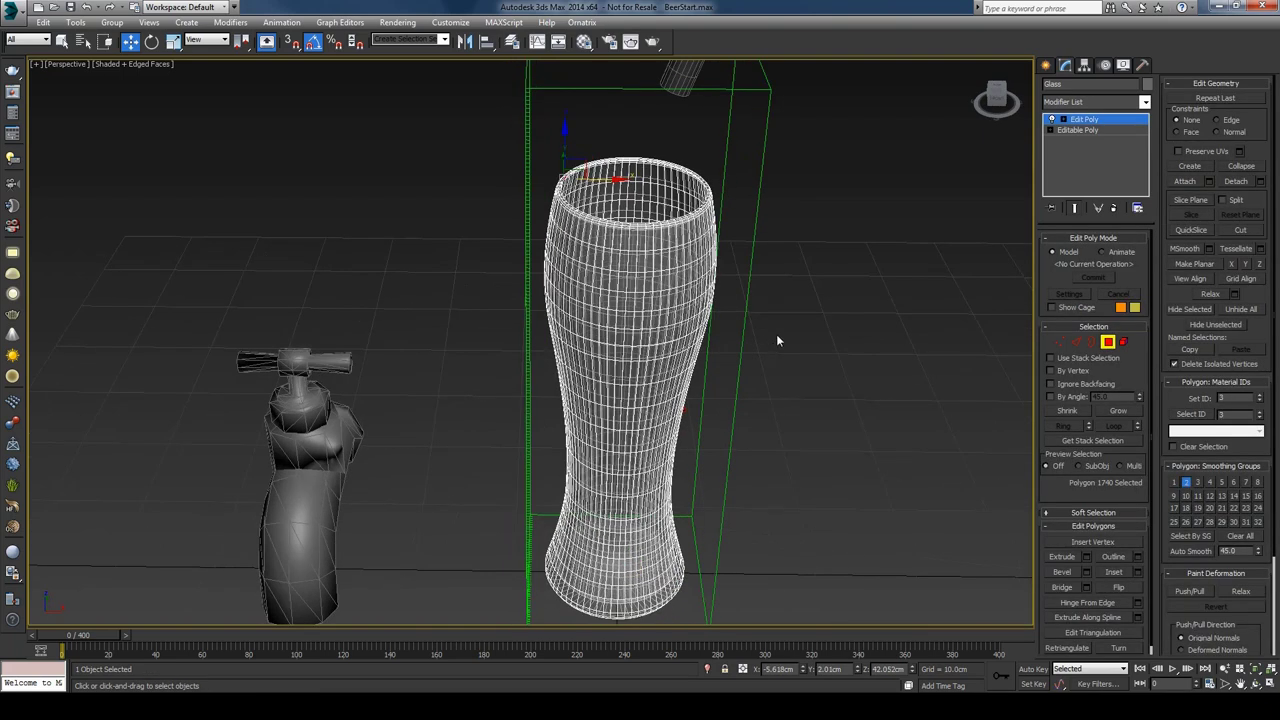
{"action": "left_click", "coordinate": [1050, 395]}
{"action": "left_click", "coordinate": [640, 284]}
- Scale the selected outer polygons slightly outward in the top view to thicken the glass wall, and leave polygon selection
{"action": "middle_click_drag", "start_coordinate": [629, 218], "coordinate": [625, 188], "text": "alt"}
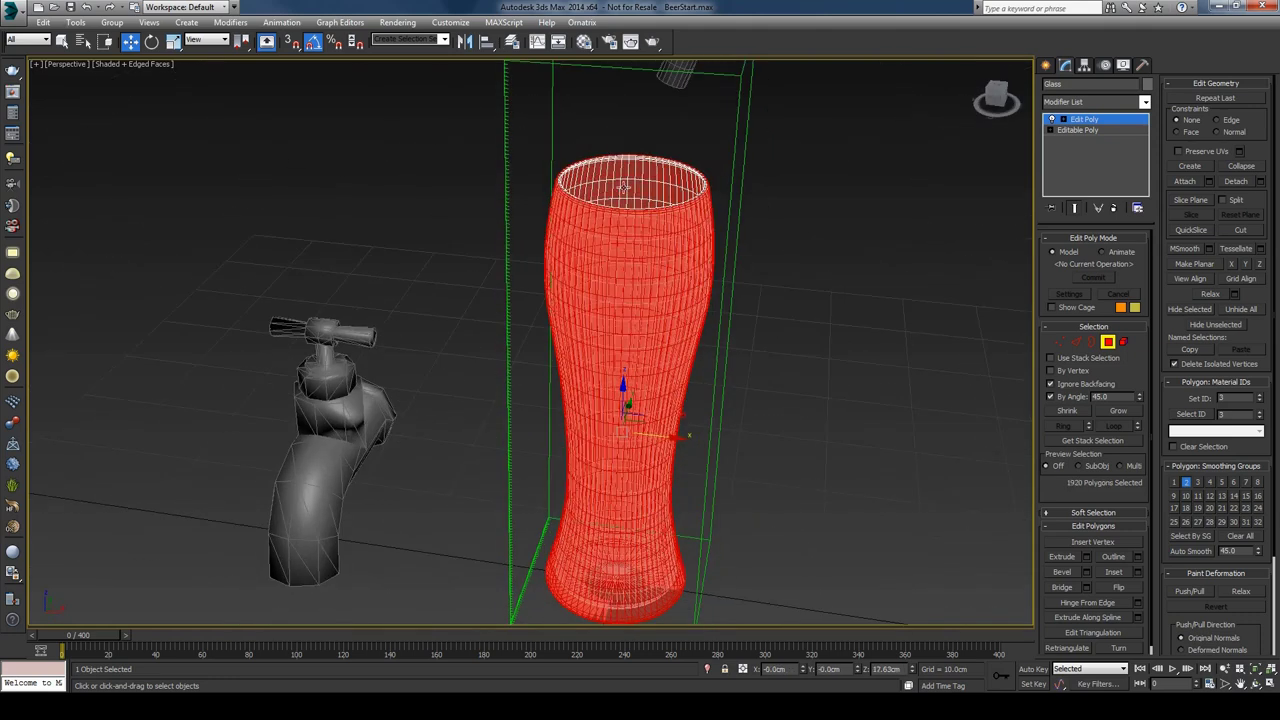
{"action": "key", "text": "t"}
{"action": "key", "text": "r"}
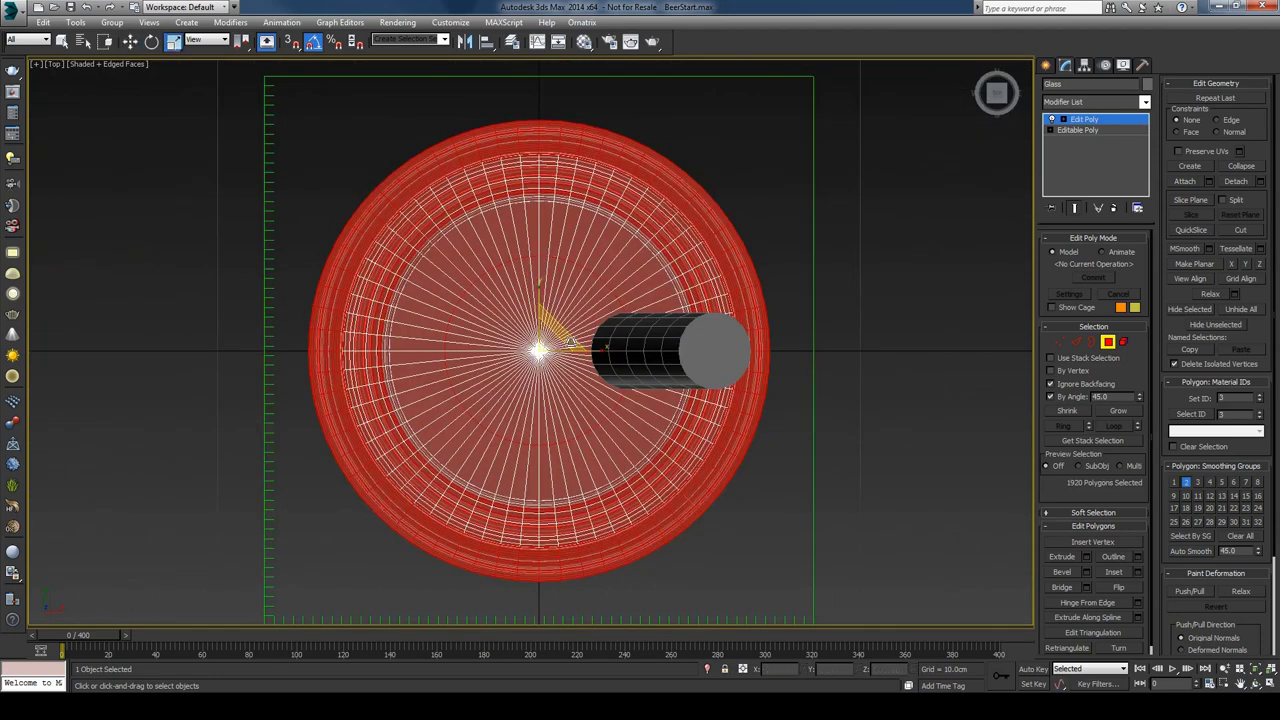
{"action": "left_click_drag", "start_coordinate": [565, 336], "coordinate": [560, 324]}
{"action": "key", "text": "v"}
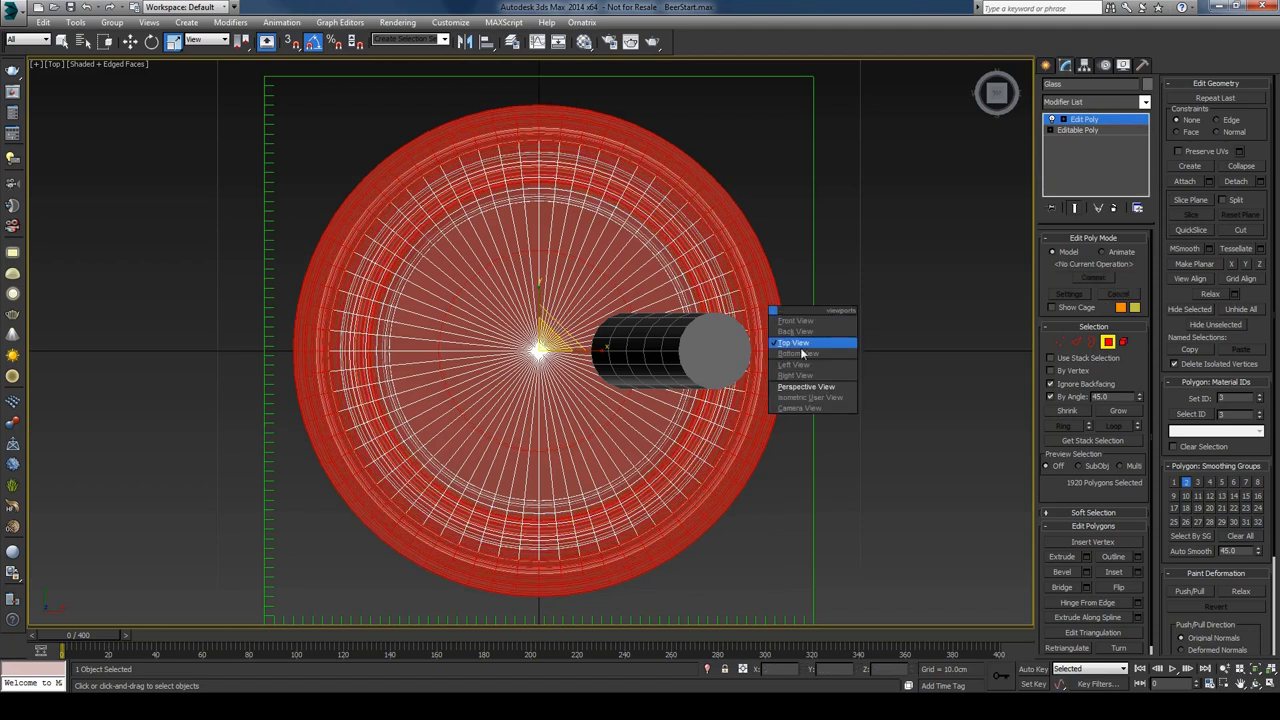
{"action": "left_click", "coordinate": [806, 387]}
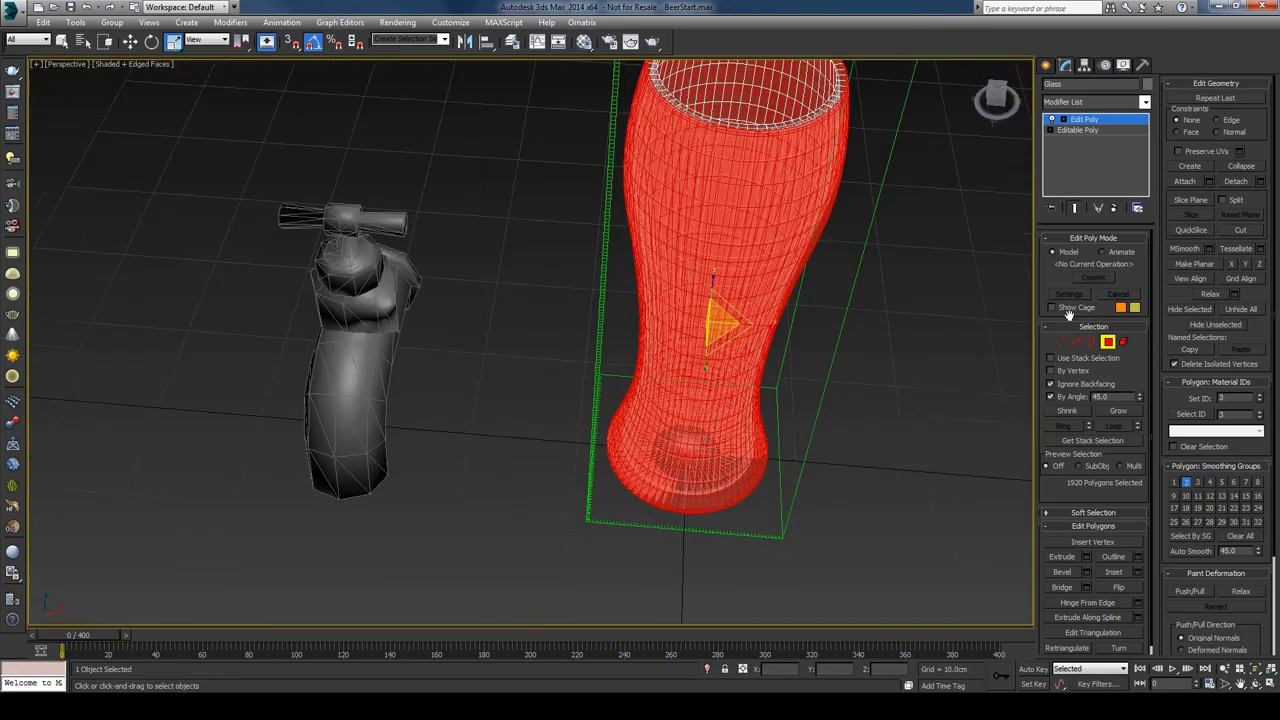
{"action": "left_click", "coordinate": [1108, 343]}
- Select both red boxes and examine how they fit within the thickened glass wall in shaded view
{"action": "scroll", "coordinate": [887, 329], "scroll_direction": "up", "scroll_amount": 10}
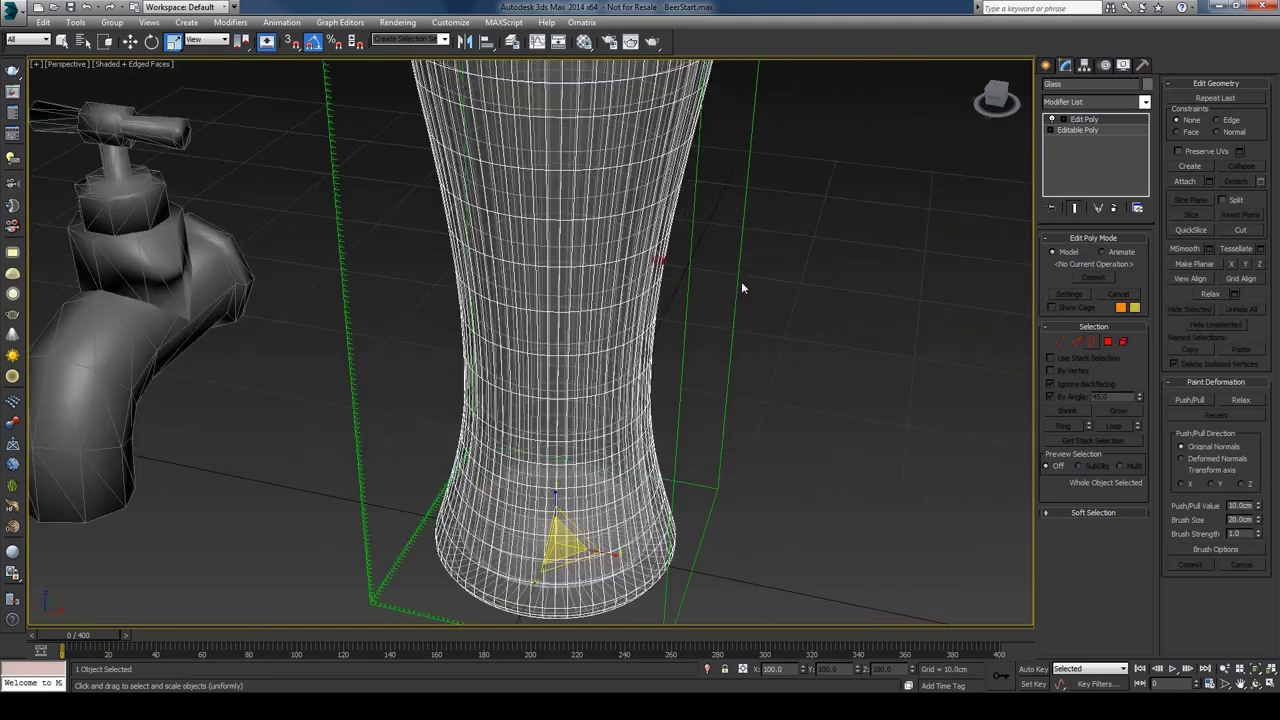
{"action": "scroll", "coordinate": [581, 252], "scroll_direction": "up", "scroll_amount": 3}
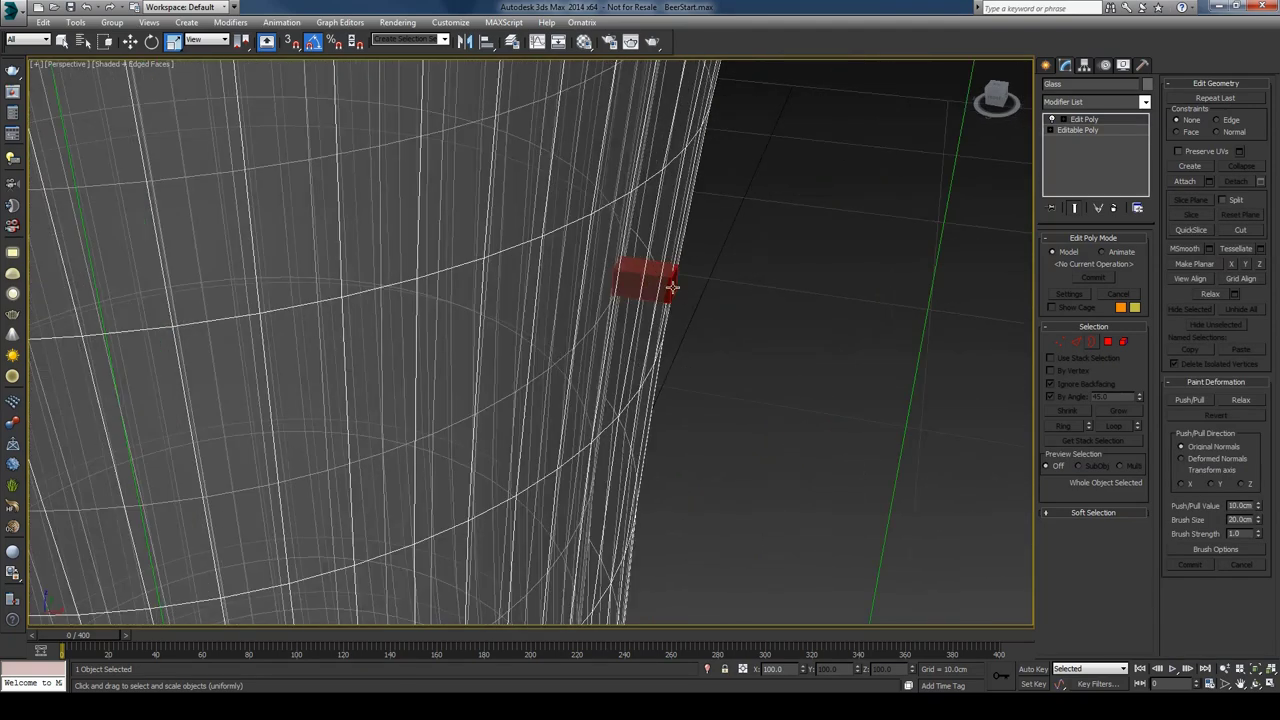
{"action": "key", "text": "F3"}
{"action": "left_click", "coordinate": [645, 278]}
{"action": "key", "text": "w"}
{"action": "left_click", "coordinate": [636, 272], "text": "ctrl"}
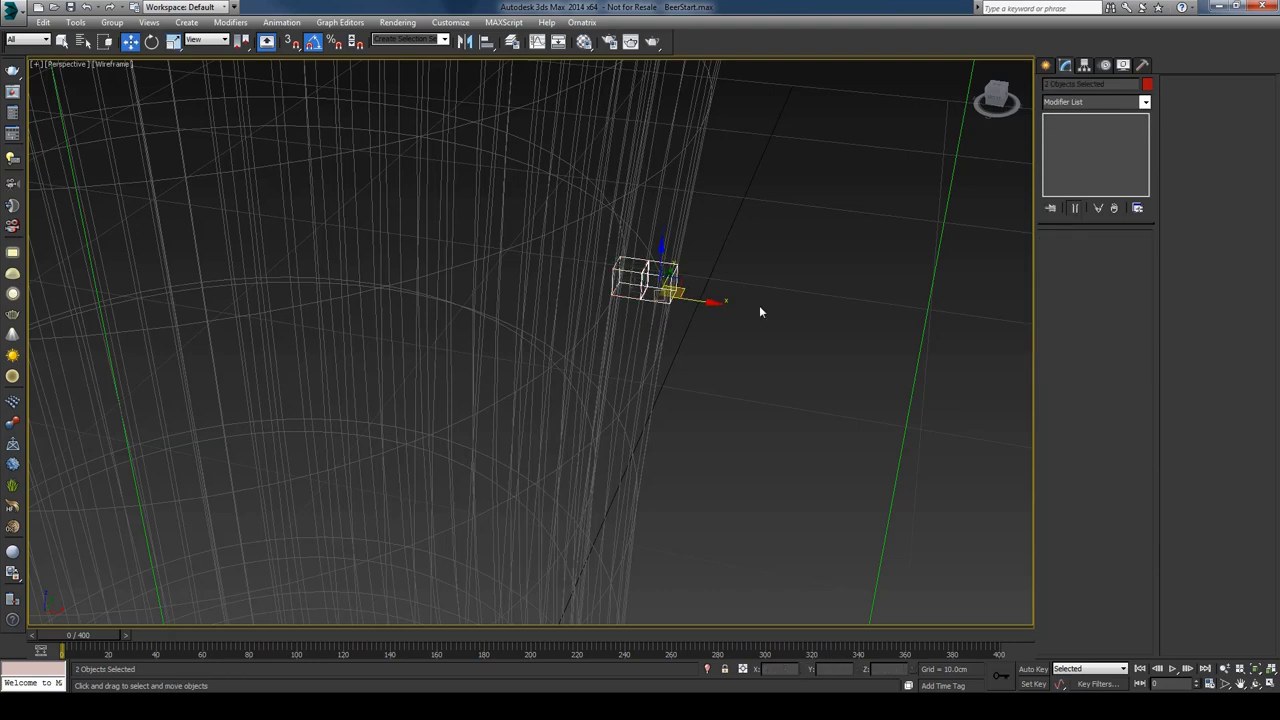
{"action": "key", "text": "F3"}
{"action": "key", "text": "F4"}
{"action": "key", "text": "F4"}
{"action": "mouse_move", "coordinate": [757, 312]}
{"action": "middle_mouse_down", "text": "alt"}
{"action": "mouse_move", "coordinate": [733, 332]}
{"action": "mouse_move", "coordinate": [800, 363]}
{"action": "middle_mouse_up", "text": "alt"}
{"action": "key", "text": "z"}
{"action": "scroll", "coordinate": [760, 350], "scroll_direction": "down", "scroll_amount": 5}
{"action": "key", "text": "F4"}
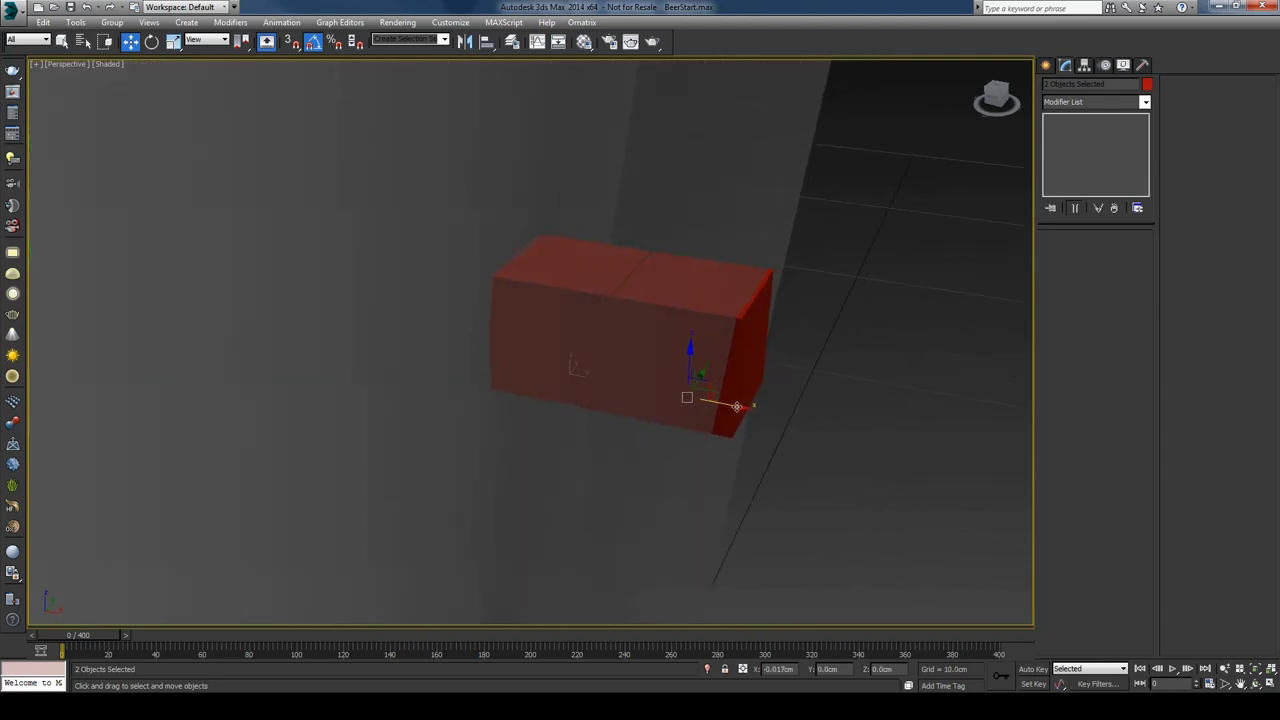
- Move both red boxes out of the glass along X to just outside the simulation grid, and deselect them
{"action": "middle_click_drag", "start_coordinate": [737, 406], "coordinate": [797, 366], "text": "alt"}
{"action": "scroll", "coordinate": [797, 366], "scroll_direction": "down", "scroll_amount": 10}
{"action": "left_click_drag", "start_coordinate": [798, 367], "coordinate": [866, 379]}
{"action": "scroll", "coordinate": [866, 379], "scroll_direction": "down", "scroll_amount": 8}
{"action": "mouse_move", "coordinate": [866, 379]}
{"action": "middle_mouse_down", "text": "alt"}
{"action": "mouse_move", "coordinate": [809, 371]}
{"action": "mouse_move", "coordinate": [823, 460]}
{"action": "mouse_move", "coordinate": [795, 543]}
{"action": "middle_mouse_up", "text": "alt"}
{"action": "key", "text": "F3"}
{"action": "left_click", "coordinate": [844, 478]}
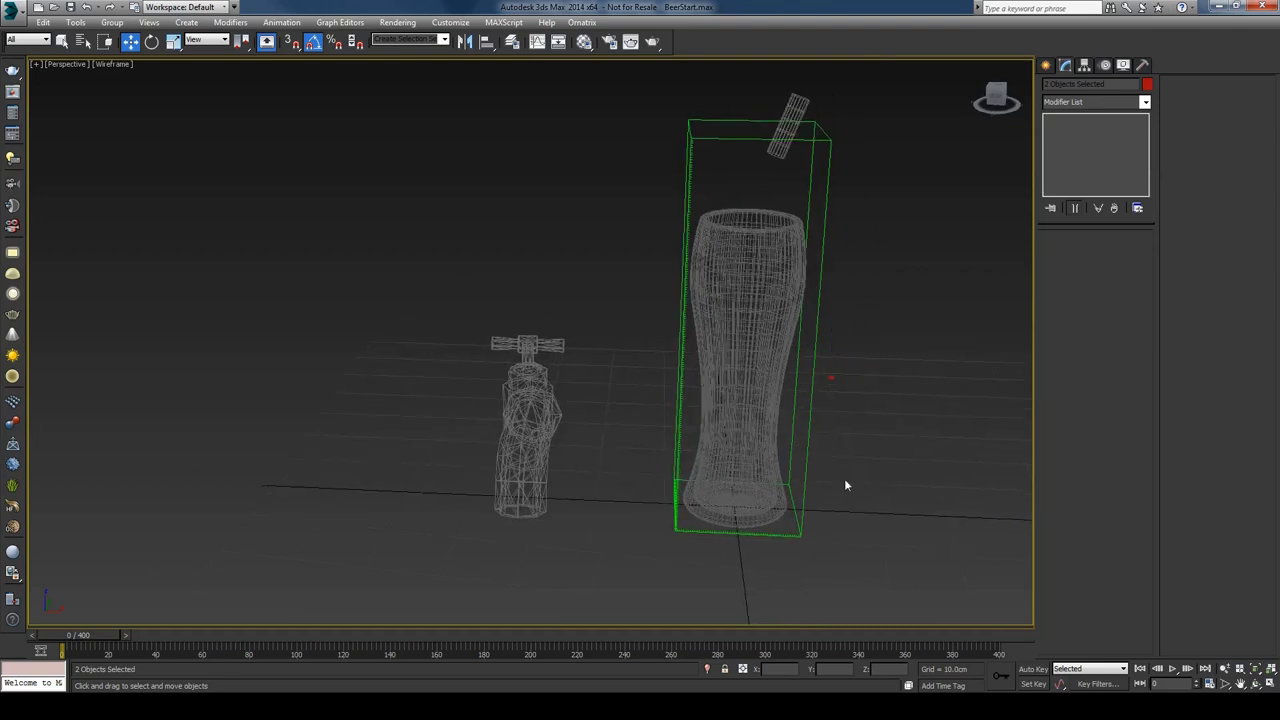
- Select the Phoenix FD simulator, start the simulation again, and view the pouring beer in wireframe perspective
{"action": "key", "text": "f"}
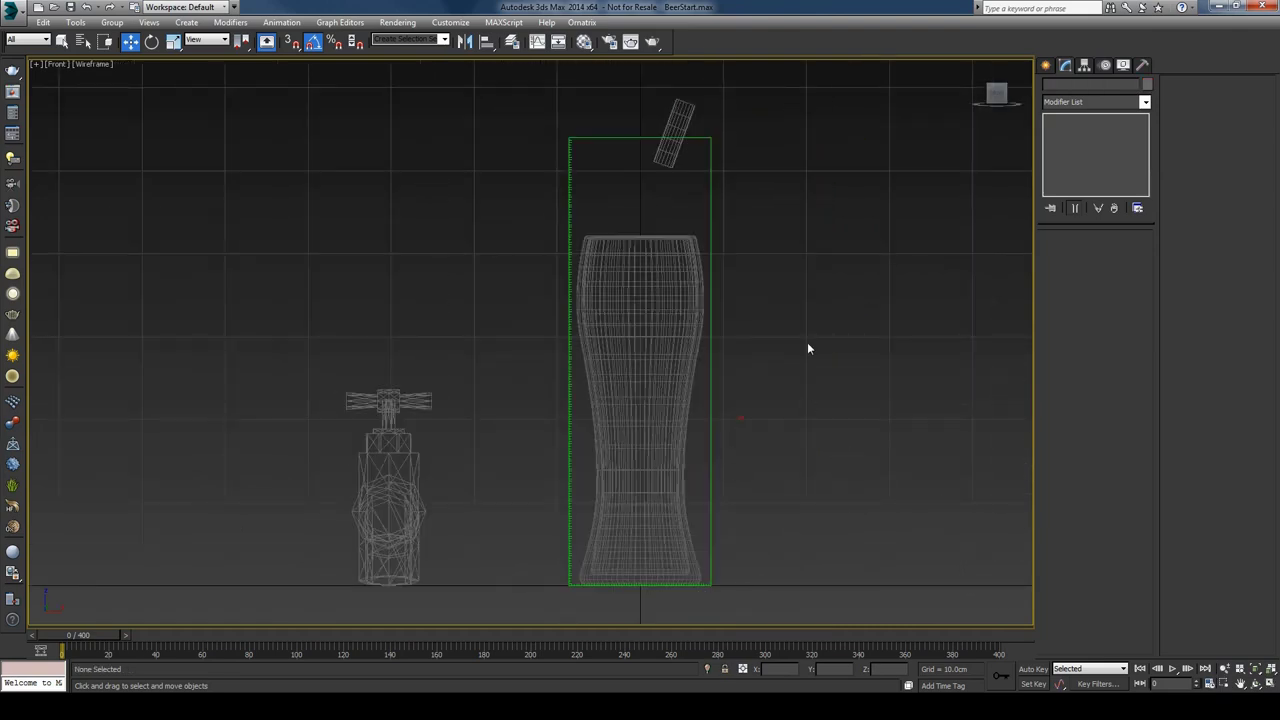
{"action": "key", "text": "q"}
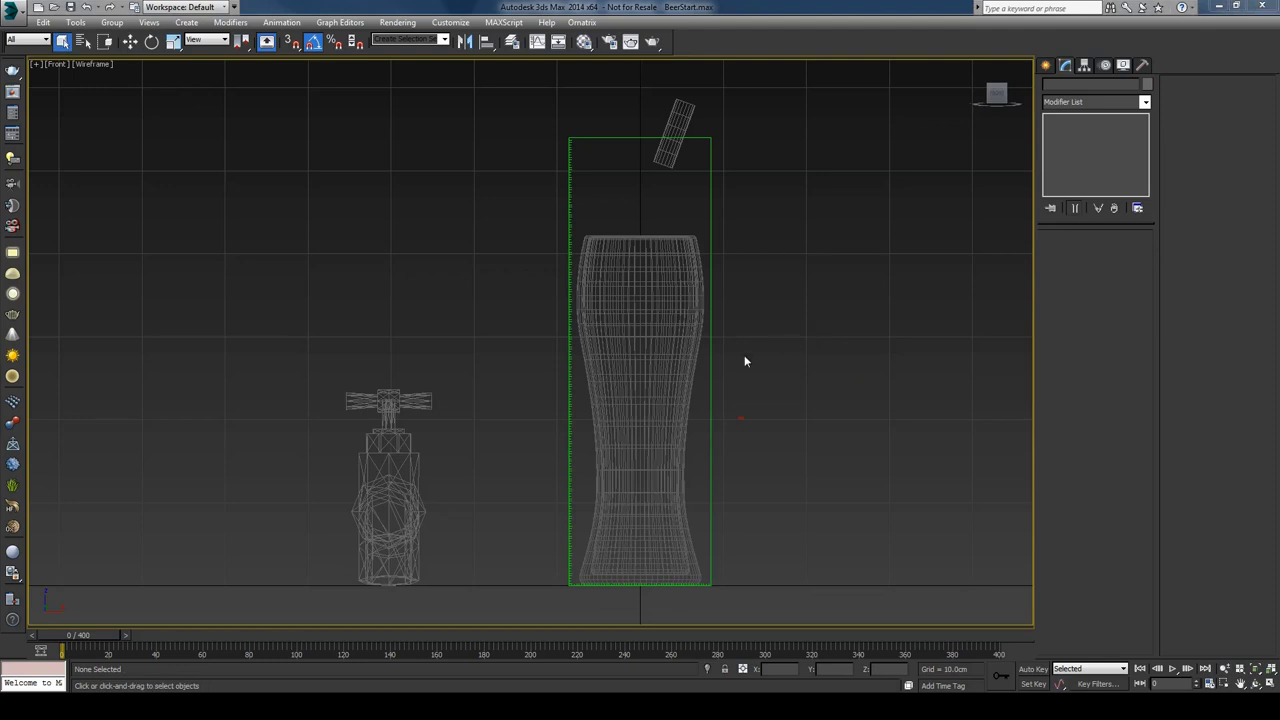
{"action": "left_click", "coordinate": [711, 367]}
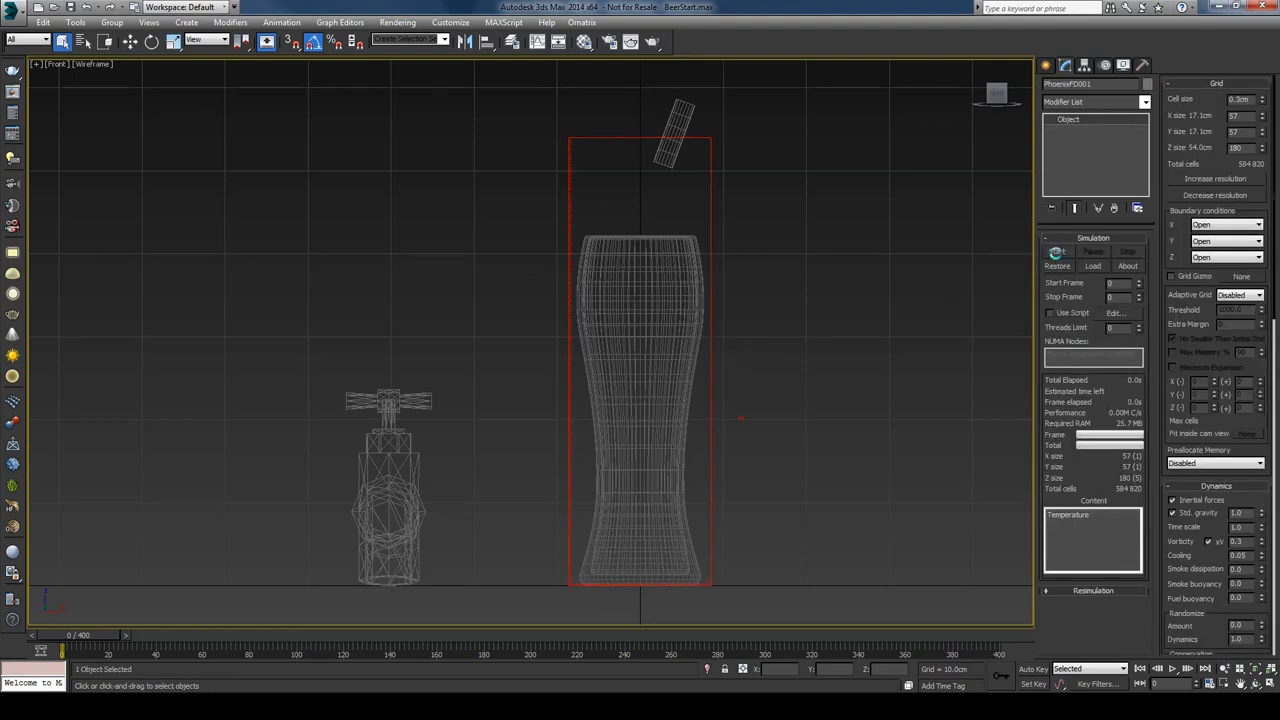
{"action": "left_click", "coordinate": [1057, 253]}
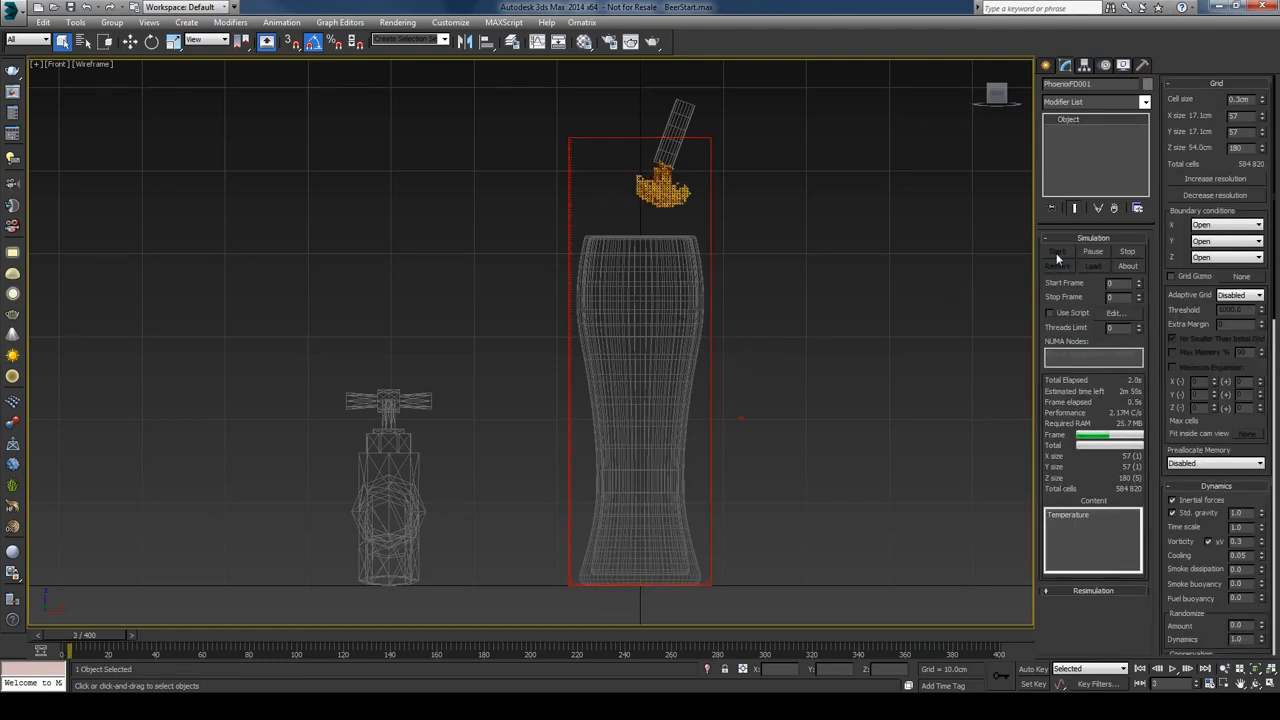
{"action": "key", "text": "v"}
{"action": "left_click", "coordinate": [864, 313]}
{"action": "middle_click_drag", "start_coordinate": [876, 336], "coordinate": [772, 333]}
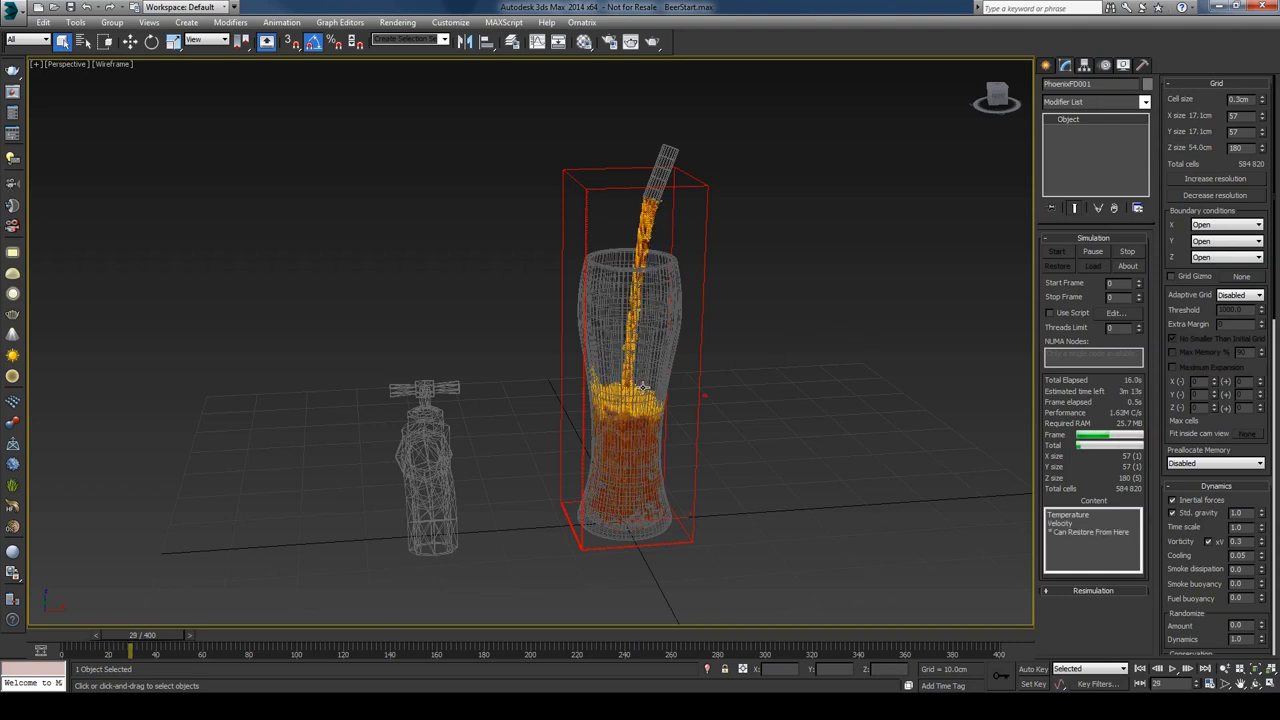
- Stop the running simulation, reselect the simulator, and scrub back through the frames to review how the beer fills the glass
{"action": "middle_click_drag", "start_coordinate": [789, 380], "coordinate": [760, 374], "text": "alt"}
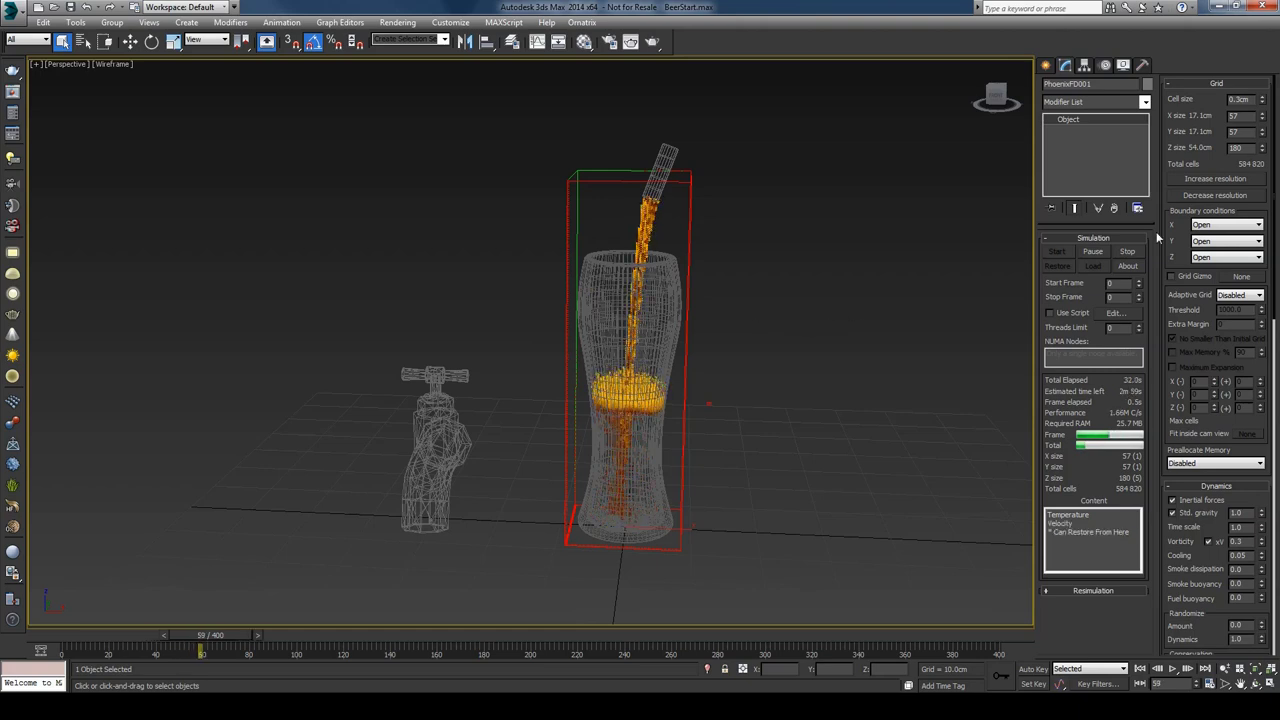
{"action": "left_click", "coordinate": [1126, 251]}
{"action": "left_click", "coordinate": [810, 305]}
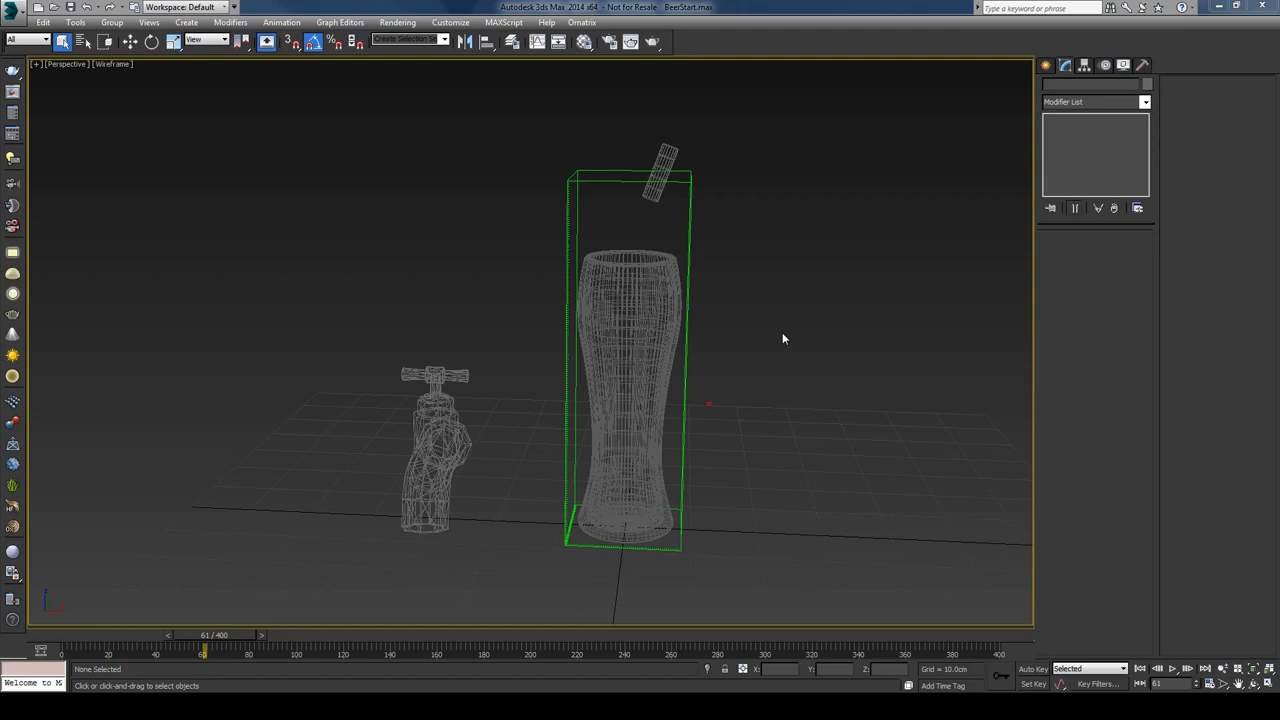
{"action": "left_click", "coordinate": [680, 553]}
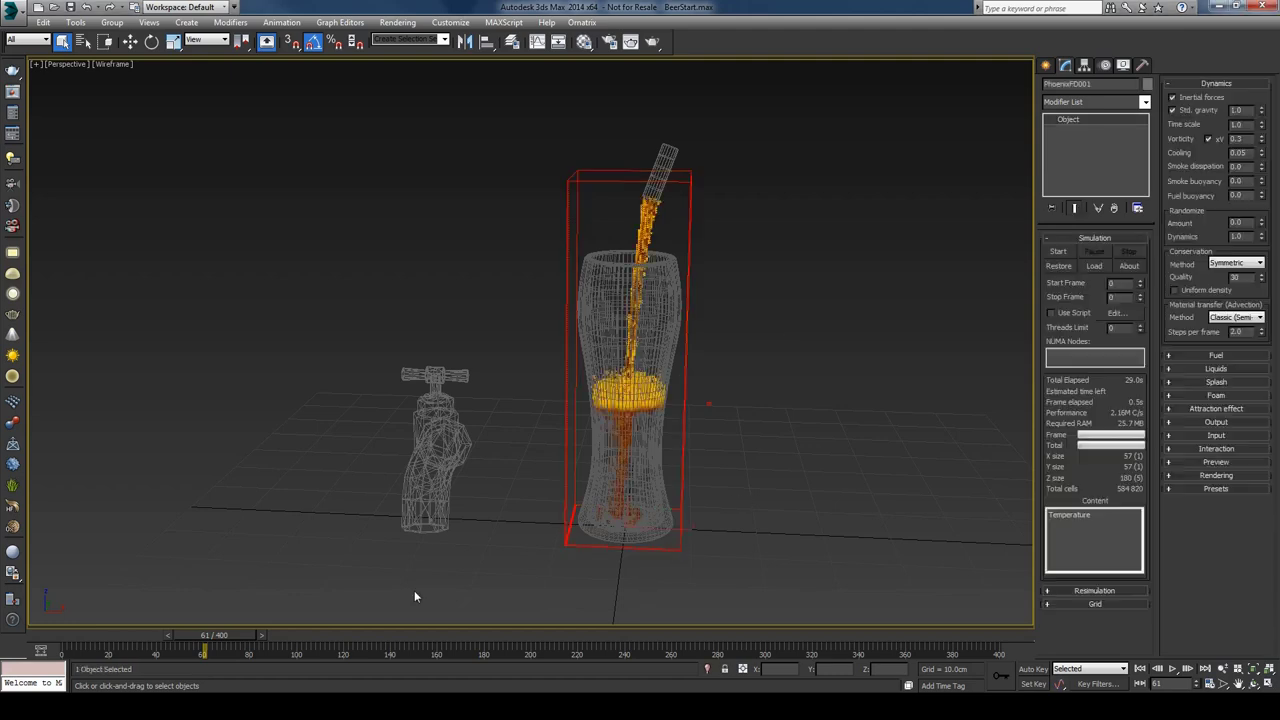
{"action": "mouse_move", "coordinate": [148, 640]}
{"action": "left_mouse_down"}
{"action": "mouse_move", "coordinate": [64, 646]}
{"action": "mouse_move", "coordinate": [212, 641]}
{"action": "mouse_move", "coordinate": [113, 636]}
{"action": "mouse_move", "coordinate": [158, 637]}
{"action": "left_mouse_up"}
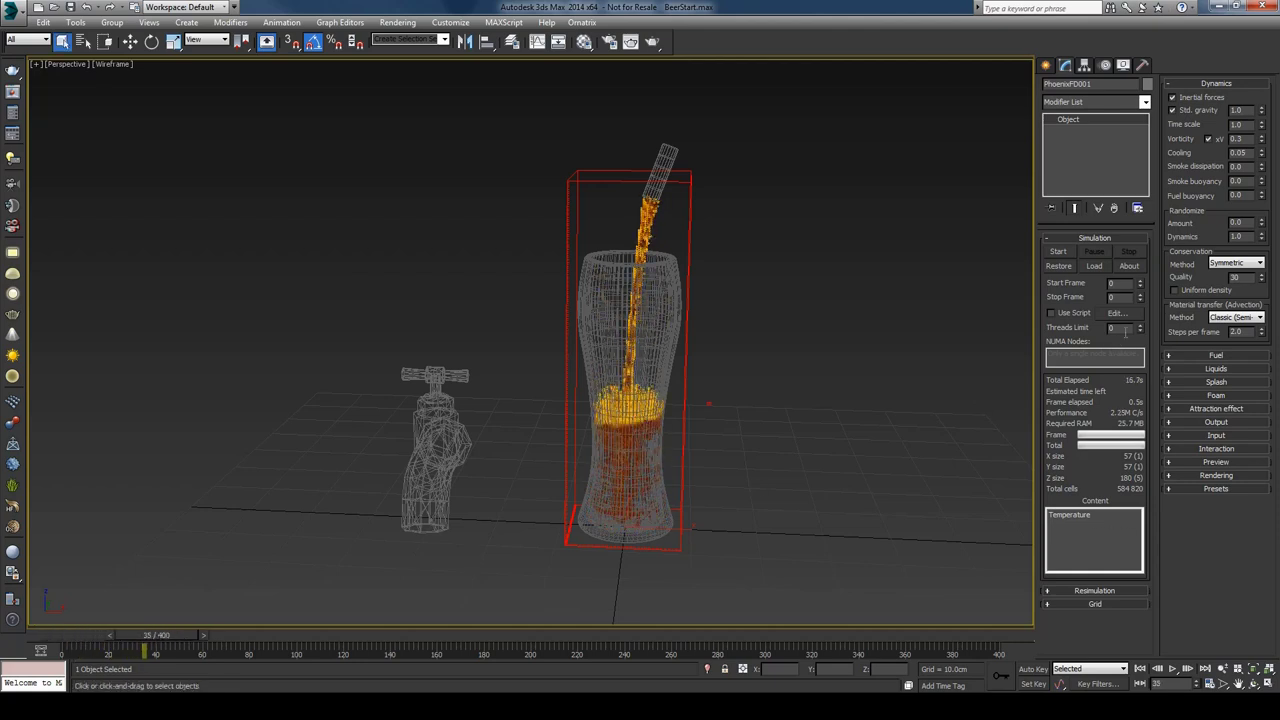
- Set the simulator's steps per frame to 4, rerun the simulation, and pause it to review the beer level across the frames
{"action": "left_click", "coordinate": [1237, 331]}
{"action": "key", "text": "Return"}
{"action": "left_click", "coordinate": [1060, 252]}
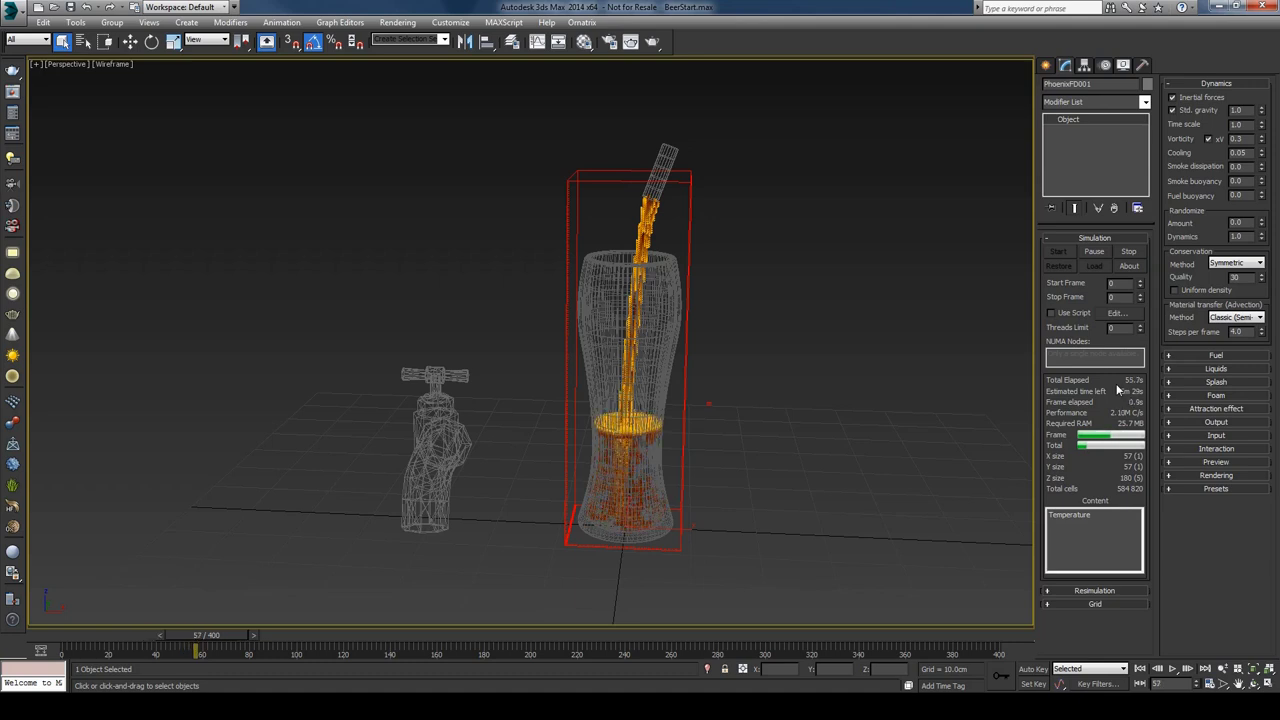
{"action": "left_click", "coordinate": [1094, 251]}
{"action": "mouse_move", "coordinate": [178, 625]}
{"action": "left_mouse_down"}
{"action": "mouse_move", "coordinate": [72, 626]}
{"action": "mouse_move", "coordinate": [154, 622]}
{"action": "left_mouse_up"}
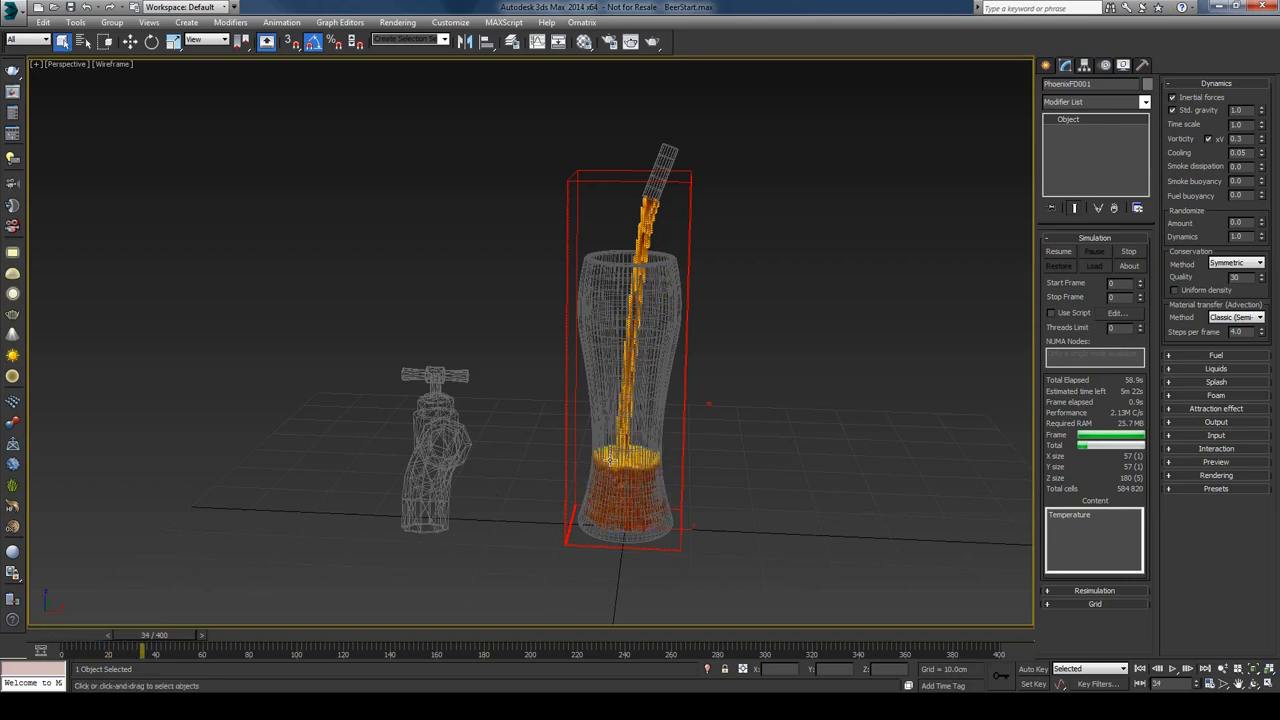
{"action": "left_click_drag", "start_coordinate": [164, 621], "coordinate": [123, 635]}
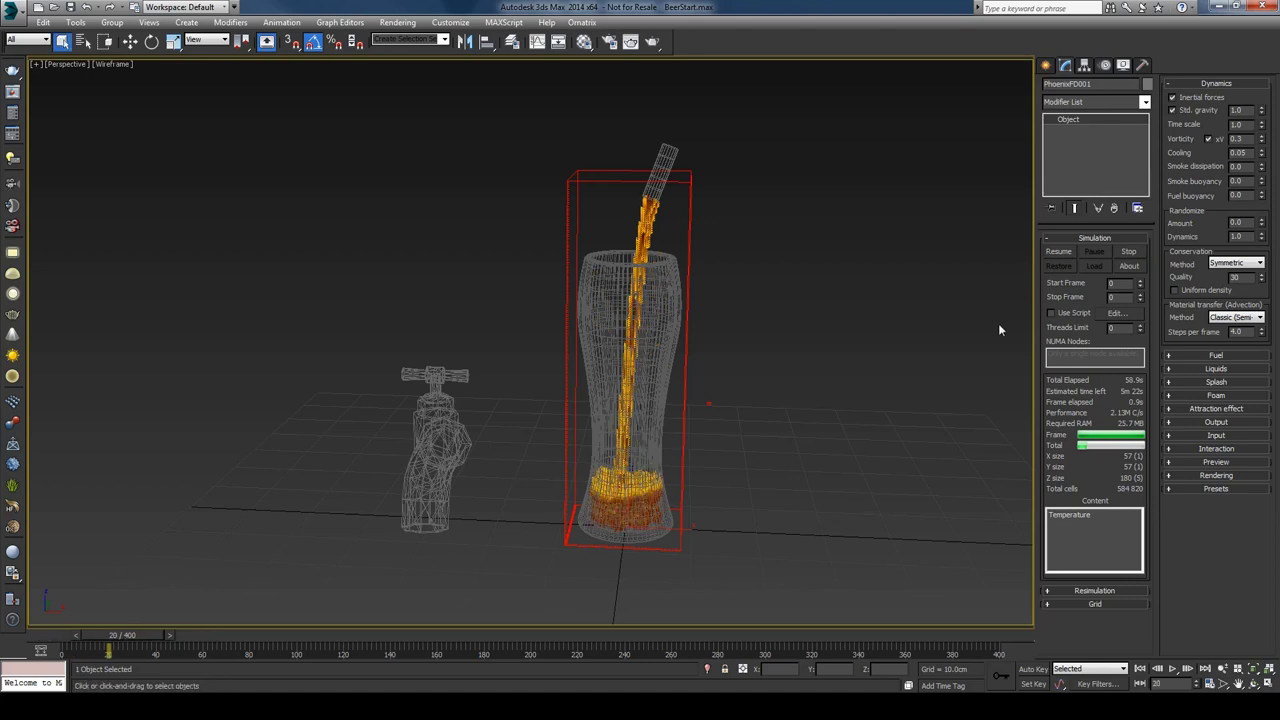
- Set the conservation method to Smooth, restart the simulation, and pause it to review the simulated frames
{"action": "left_click", "coordinate": [1220, 263]}
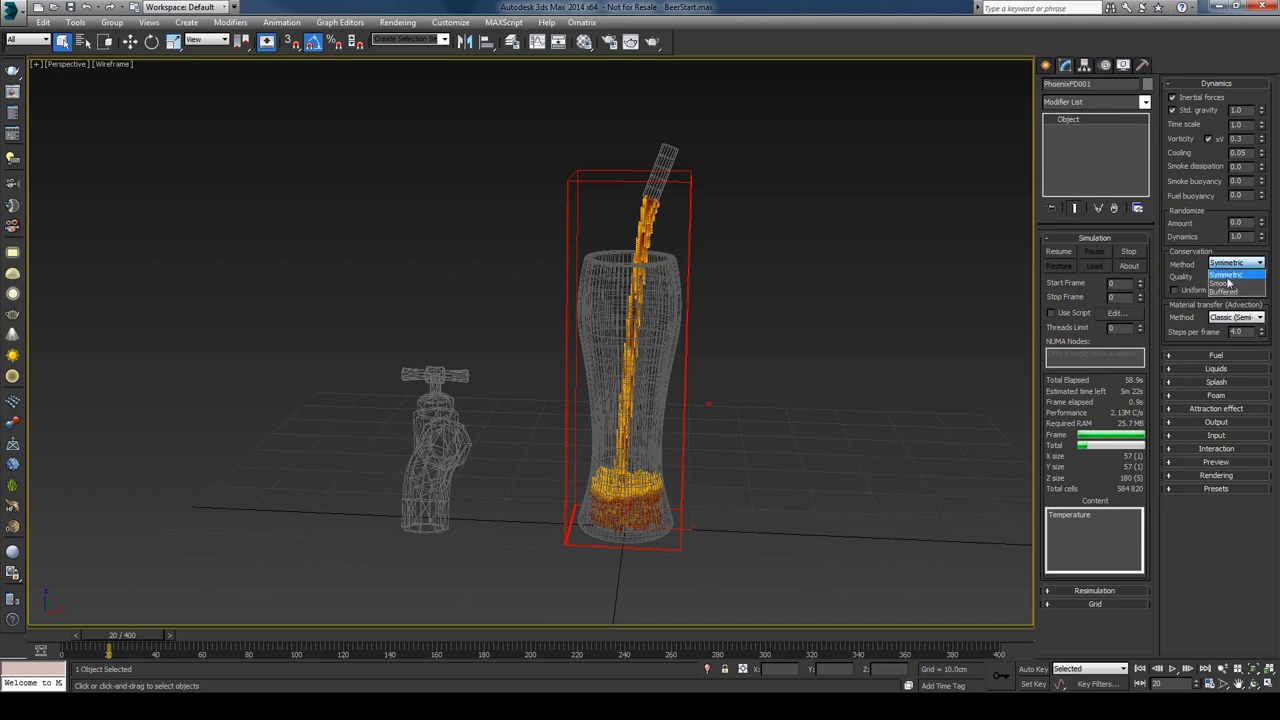
{"action": "left_click", "coordinate": [1221, 284]}
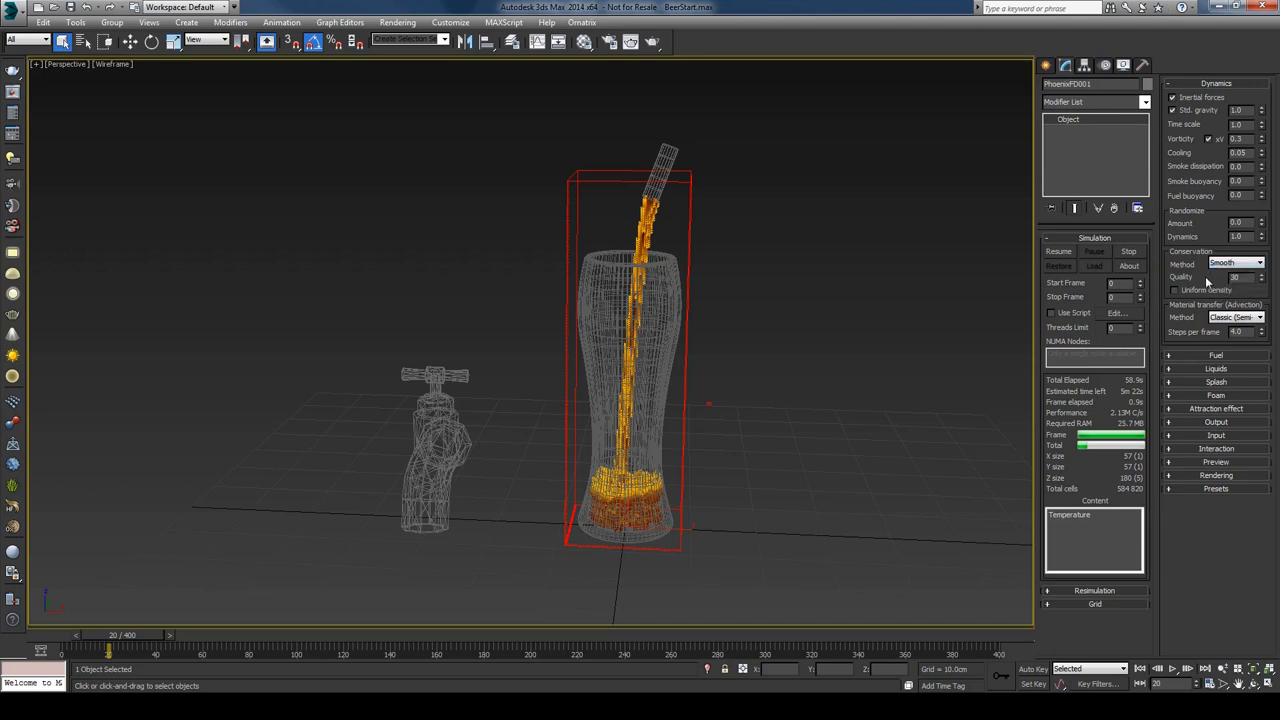
{"action": "left_click", "coordinate": [1127, 251]}
{"action": "left_click", "coordinate": [1062, 251]}
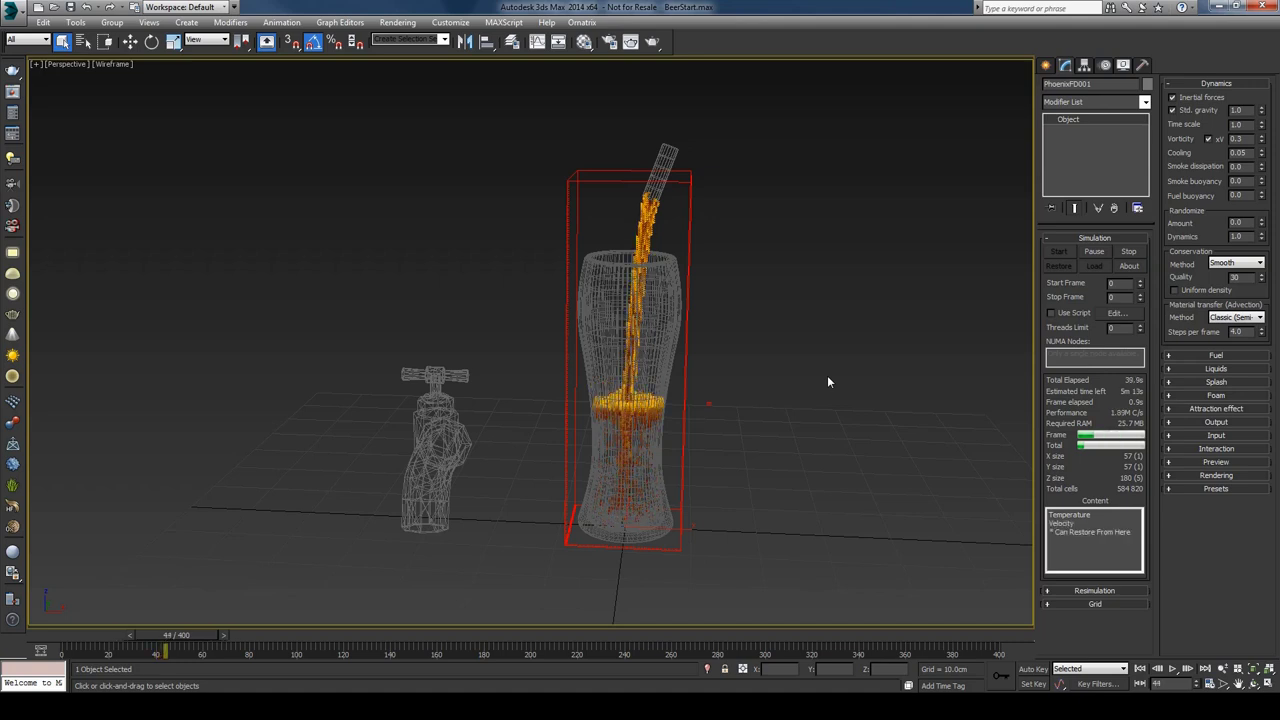
{"action": "left_click", "coordinate": [1092, 252]}
{"action": "left_click_drag", "start_coordinate": [78, 648], "coordinate": [123, 643]}
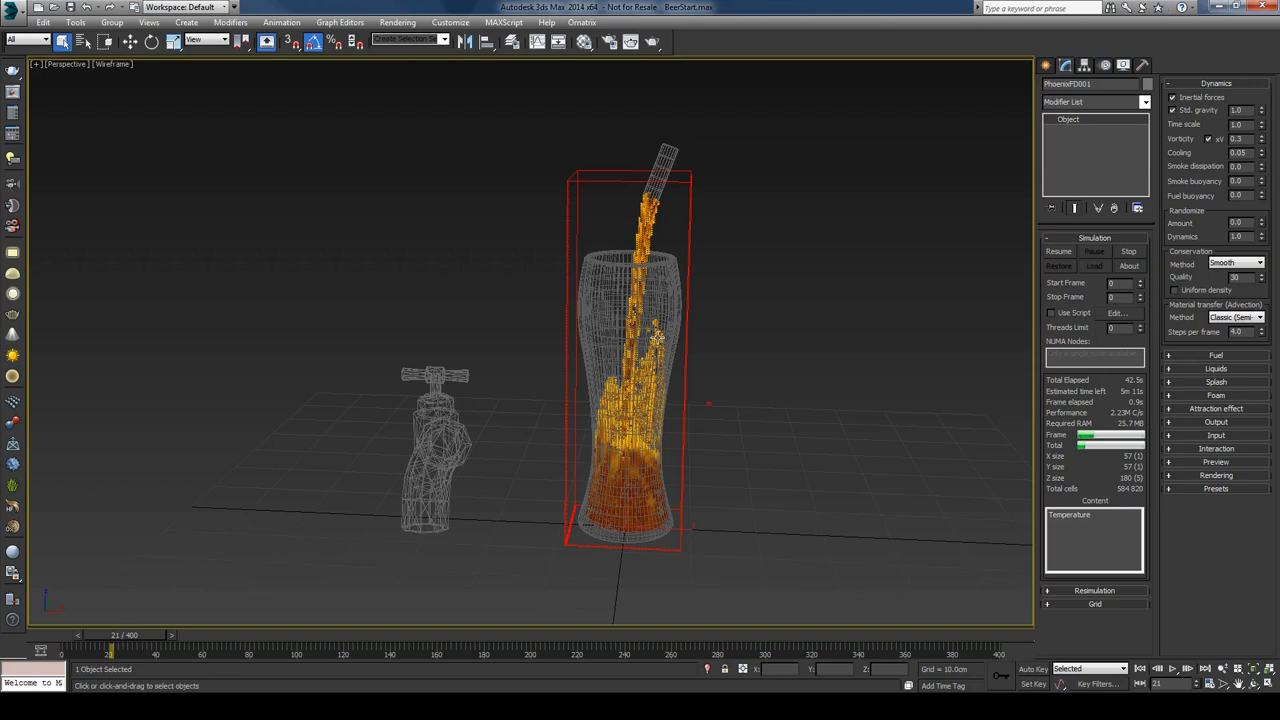
{"action": "left_click_drag", "start_coordinate": [137, 645], "coordinate": [184, 630]}
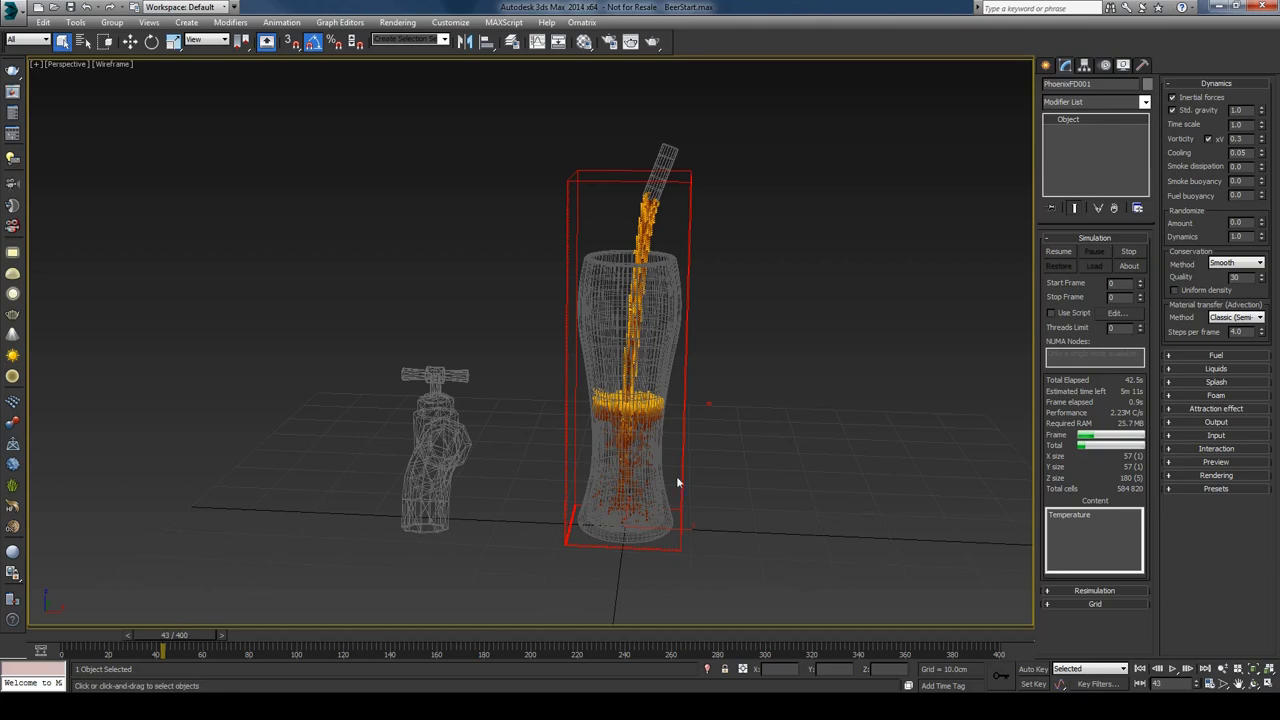
- Set the steps per frame to 6, rerun the simulation, and pause it to review the splashing in the early frames
{"action": "double_click", "coordinate": [1237, 331]}
{"action": "left_click", "coordinate": [1058, 251]}
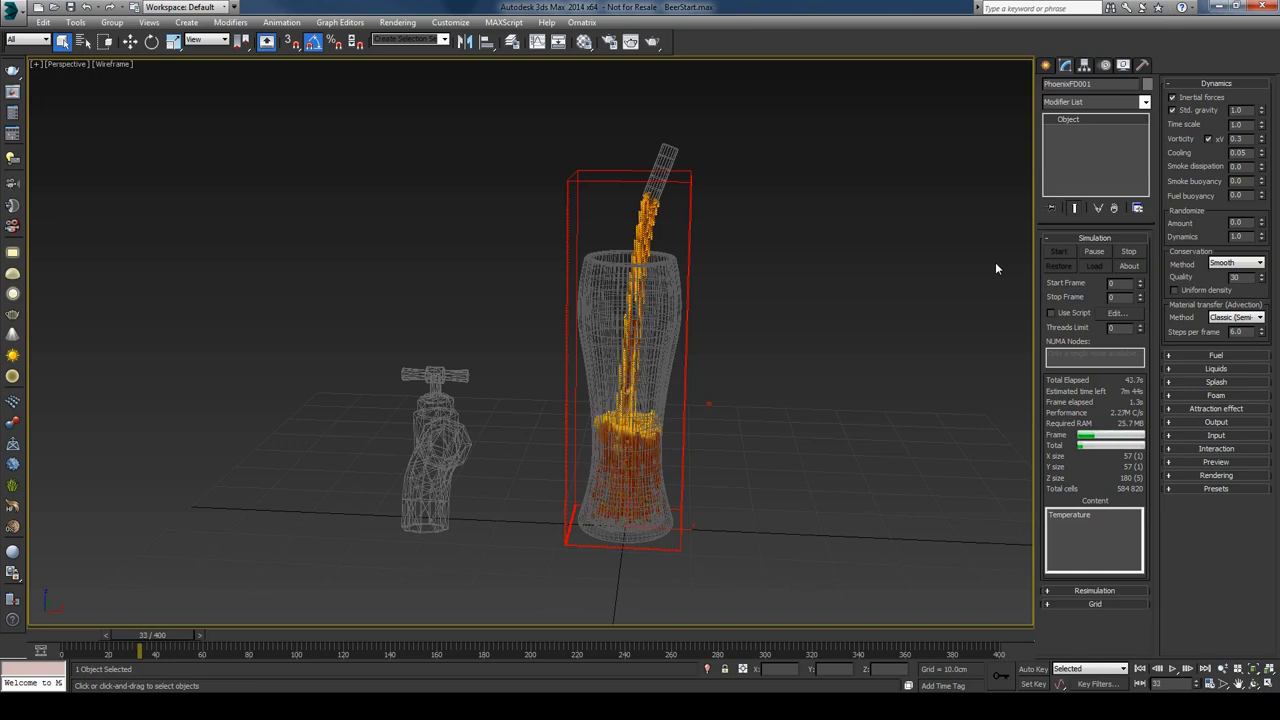
{"action": "left_click", "coordinate": [1092, 252]}
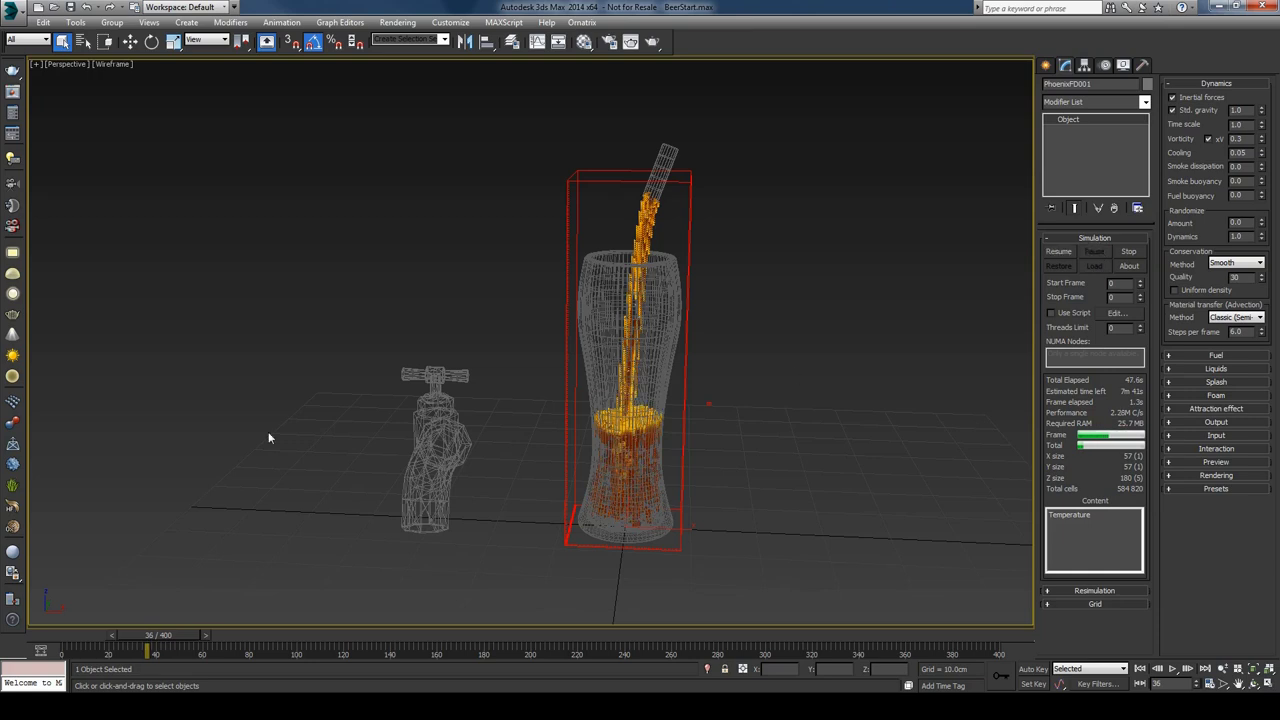
{"action": "left_click_drag", "start_coordinate": [74, 635], "coordinate": [119, 637]}
- Set the steps per frame to 8 and the conservation quality to 40, and restart the simulation
{"action": "double_click", "coordinate": [1240, 331]}
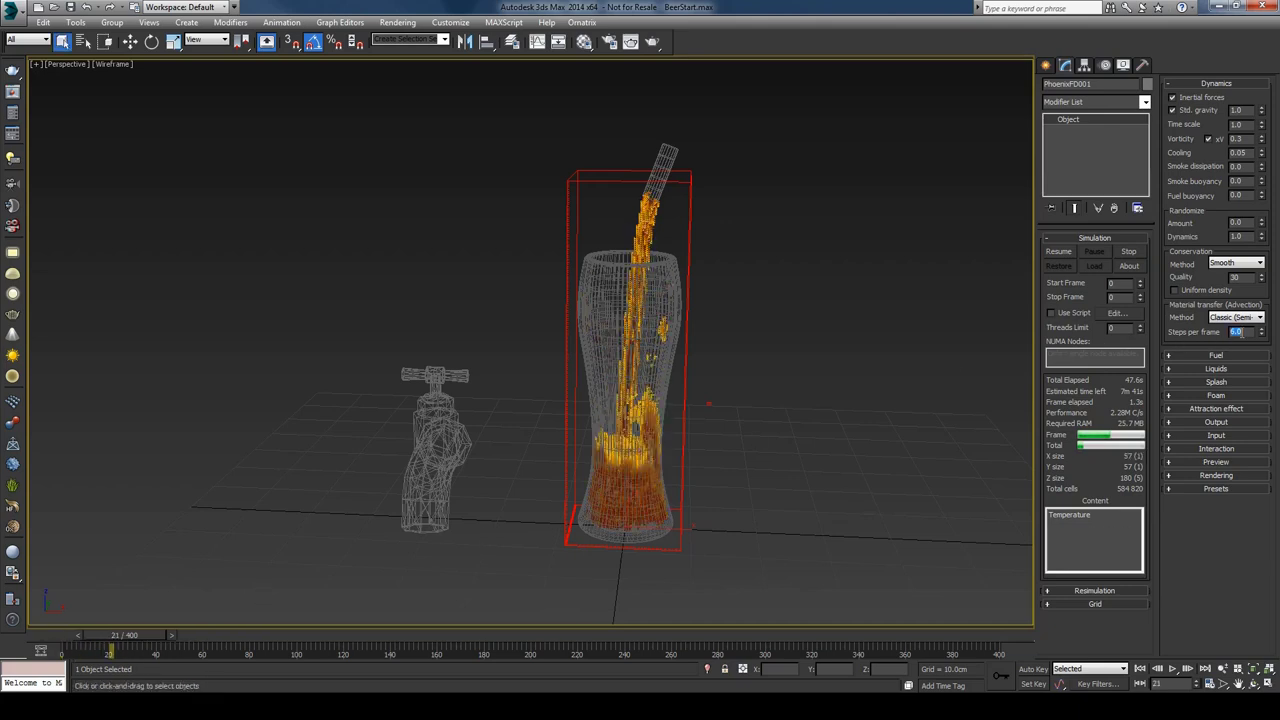
{"action": "type", "text": "8"}
{"action": "key", "text": "Return"}
{"action": "double_click", "coordinate": [1238, 277]}
{"action": "key", "text": "Return"}
{"action": "left_click", "coordinate": [1120, 254]}
{"action": "left_click", "coordinate": [1060, 252]}
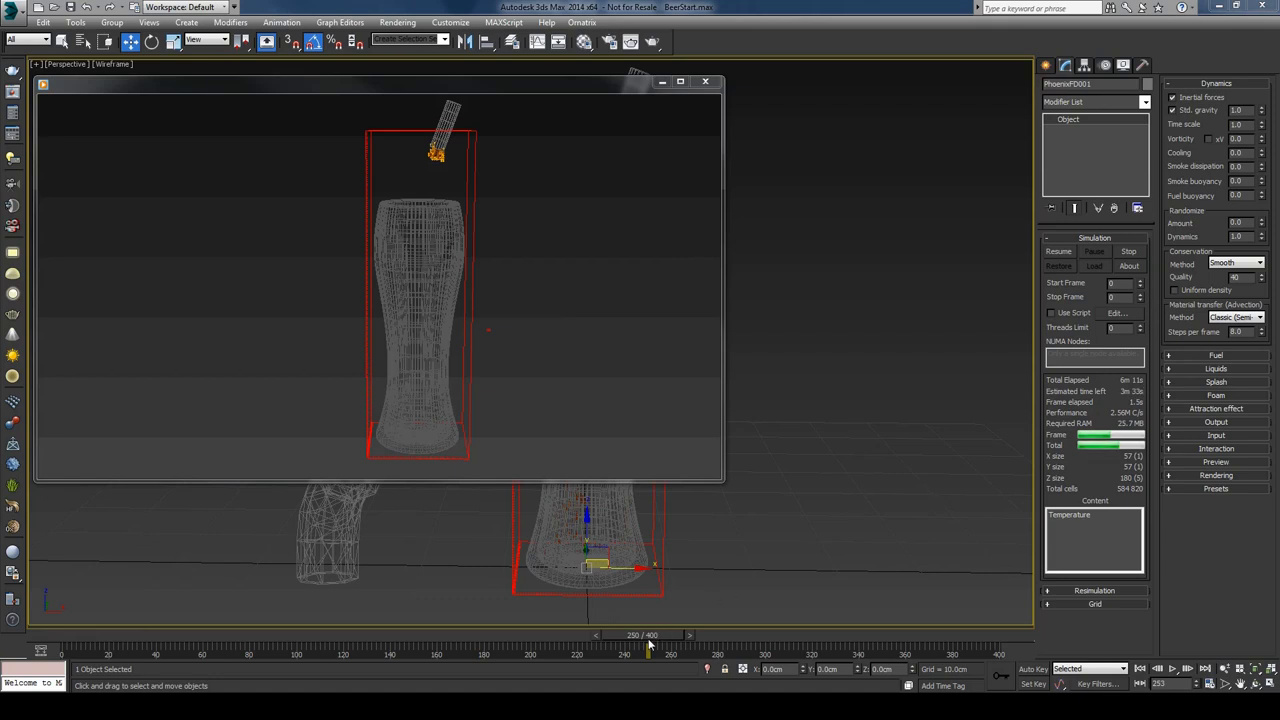
- Play back the preview video of the pouring beer, replay it from near the beginning, and close the player
{"action": "mouse_move", "coordinate": [331, 370]}
{"action": "left_click", "coordinate": [375, 461]}
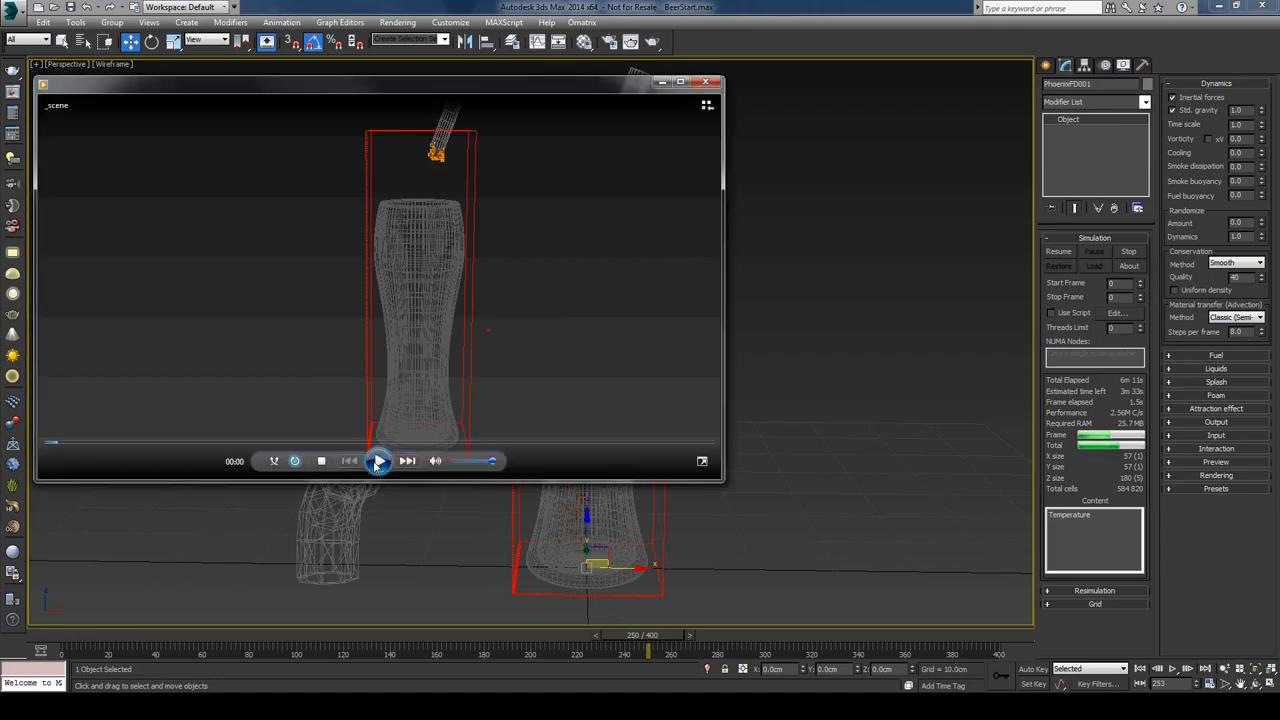
{"action": "left_click", "coordinate": [86, 447]}
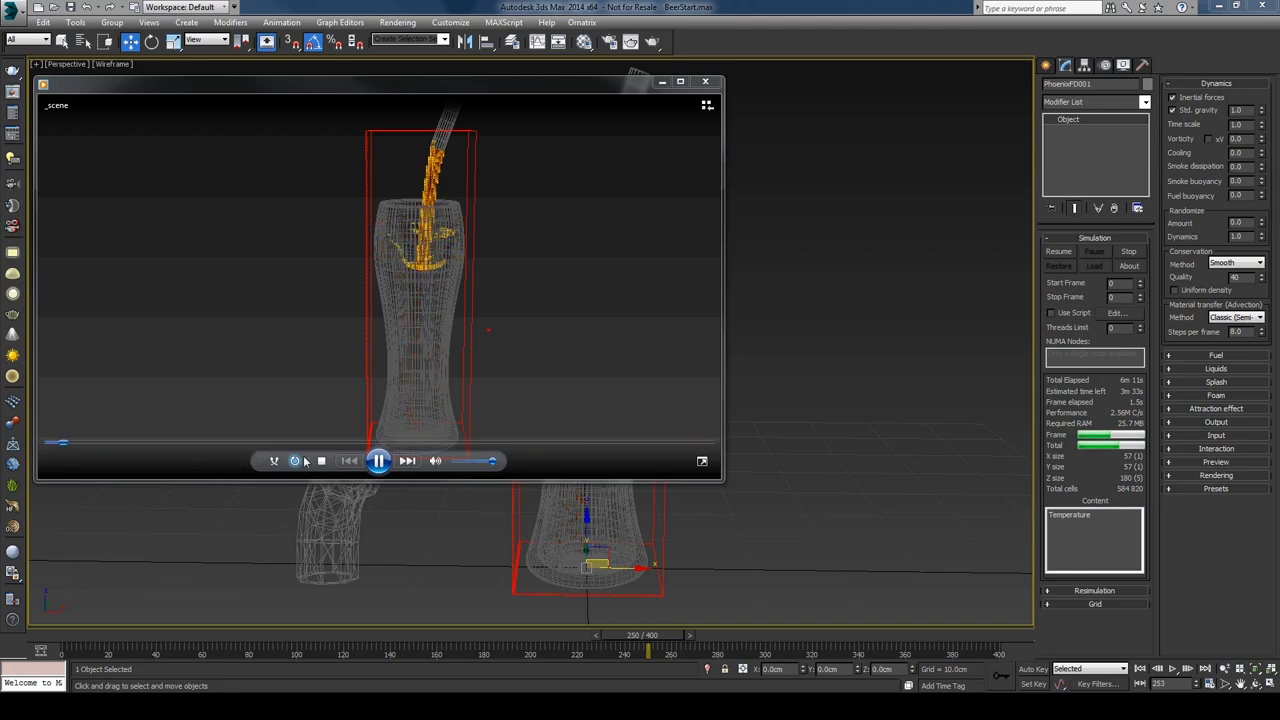
{"action": "left_click", "coordinate": [378, 461]}
{"action": "left_click", "coordinate": [378, 461]}
{"action": "left_click", "coordinate": [425, 227]}
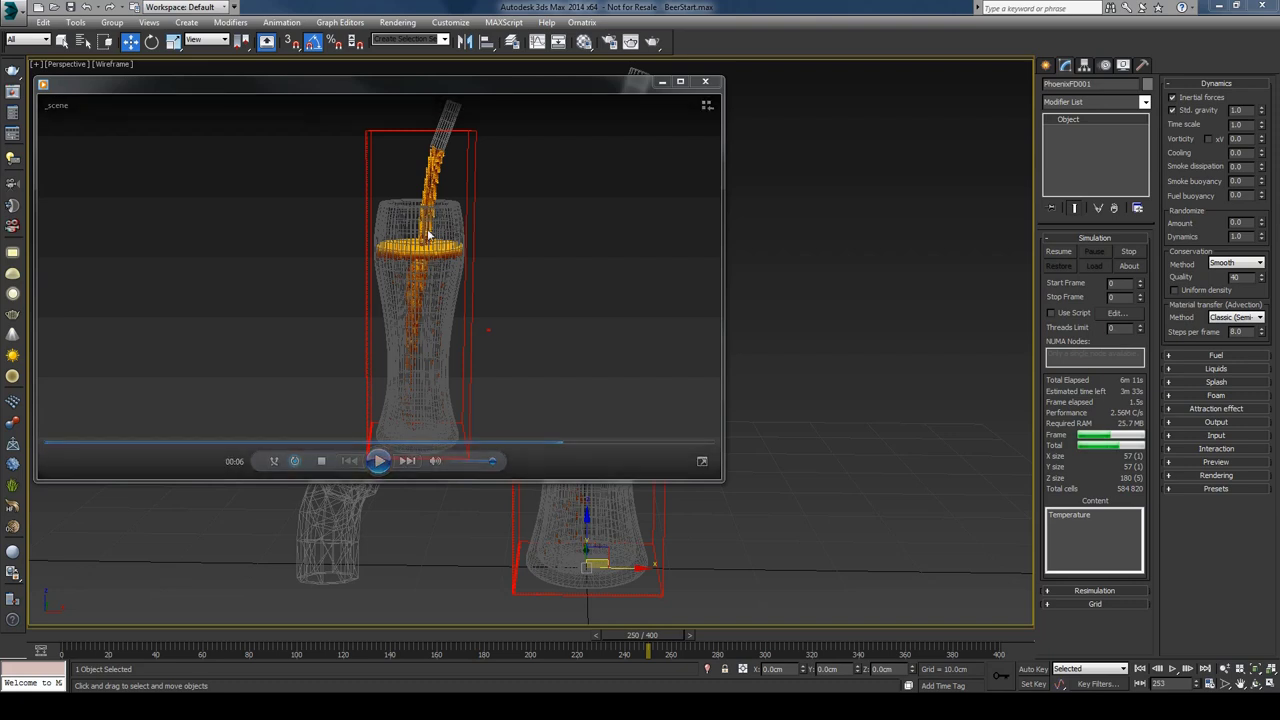
{"action": "left_click", "coordinate": [100, 441]}
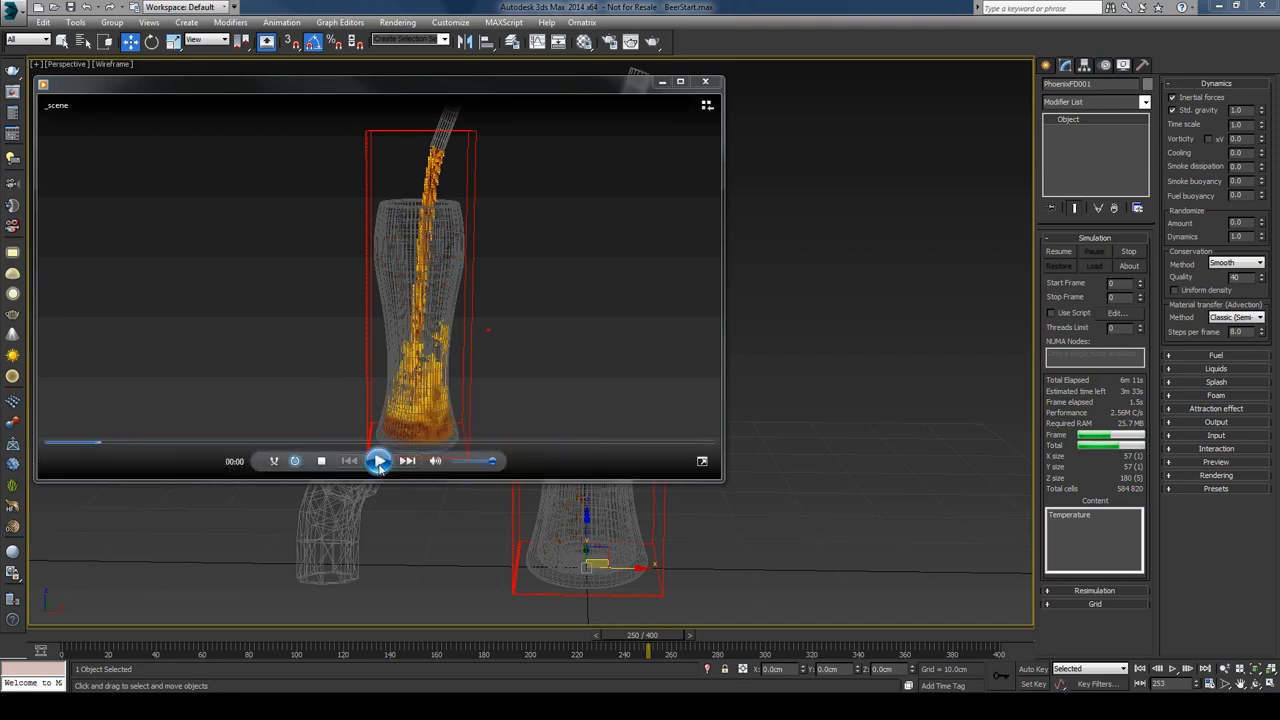
{"action": "left_click", "coordinate": [378, 461]}
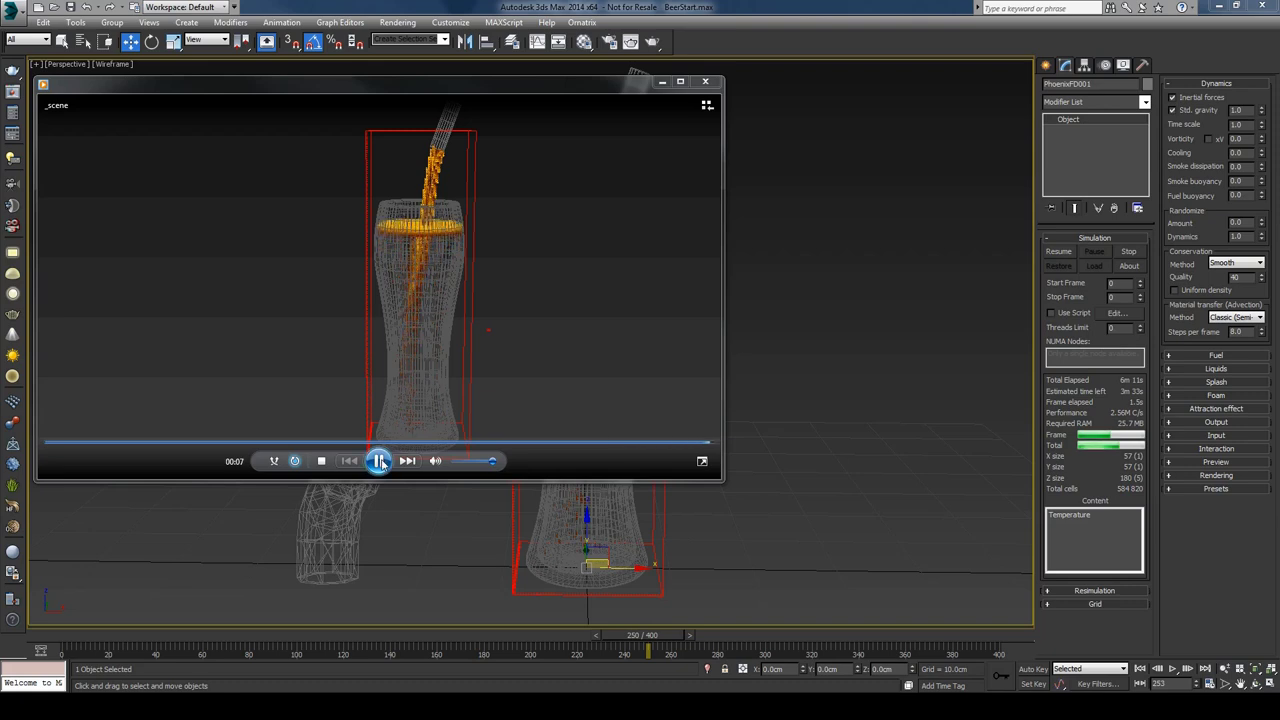
{"action": "left_click", "coordinate": [705, 81]}
- Stop the paused simulation, and with Auto Key on, keyframe the Phoenix liquid source's Discharge to 0 at frame 200
{"action": "left_click", "coordinate": [1127, 253]}
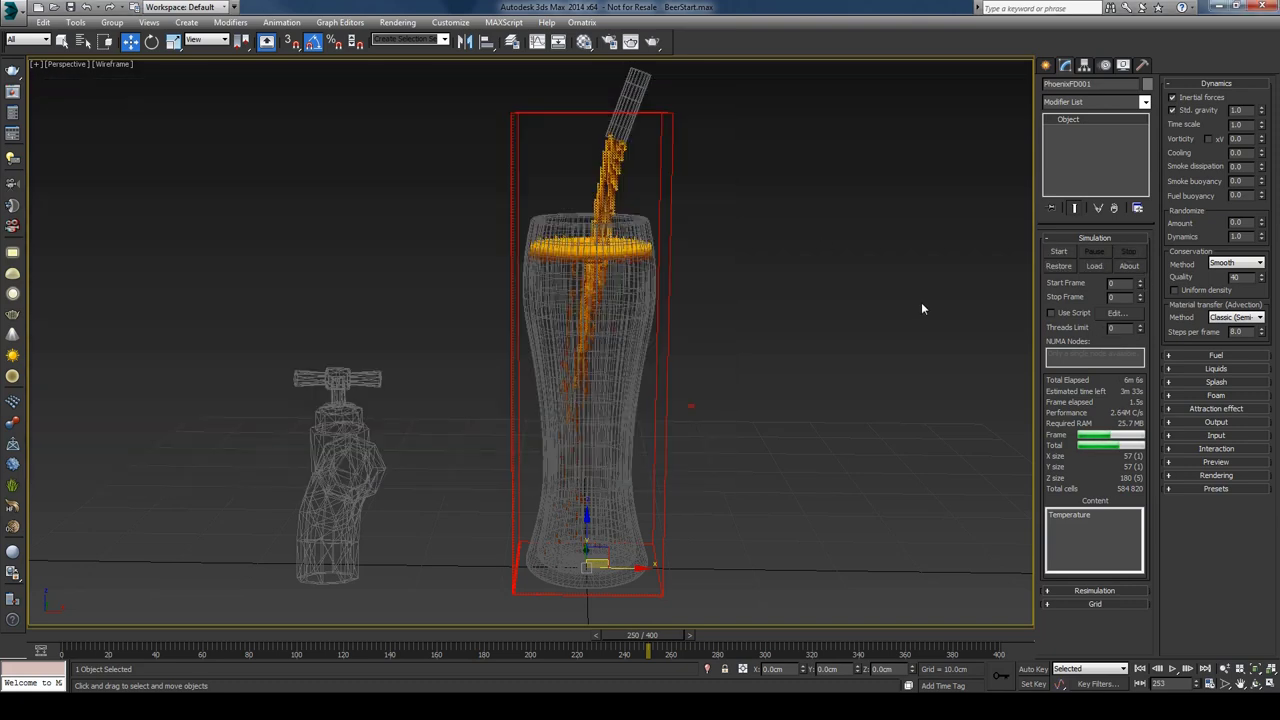
{"action": "left_click", "coordinate": [340, 425]}
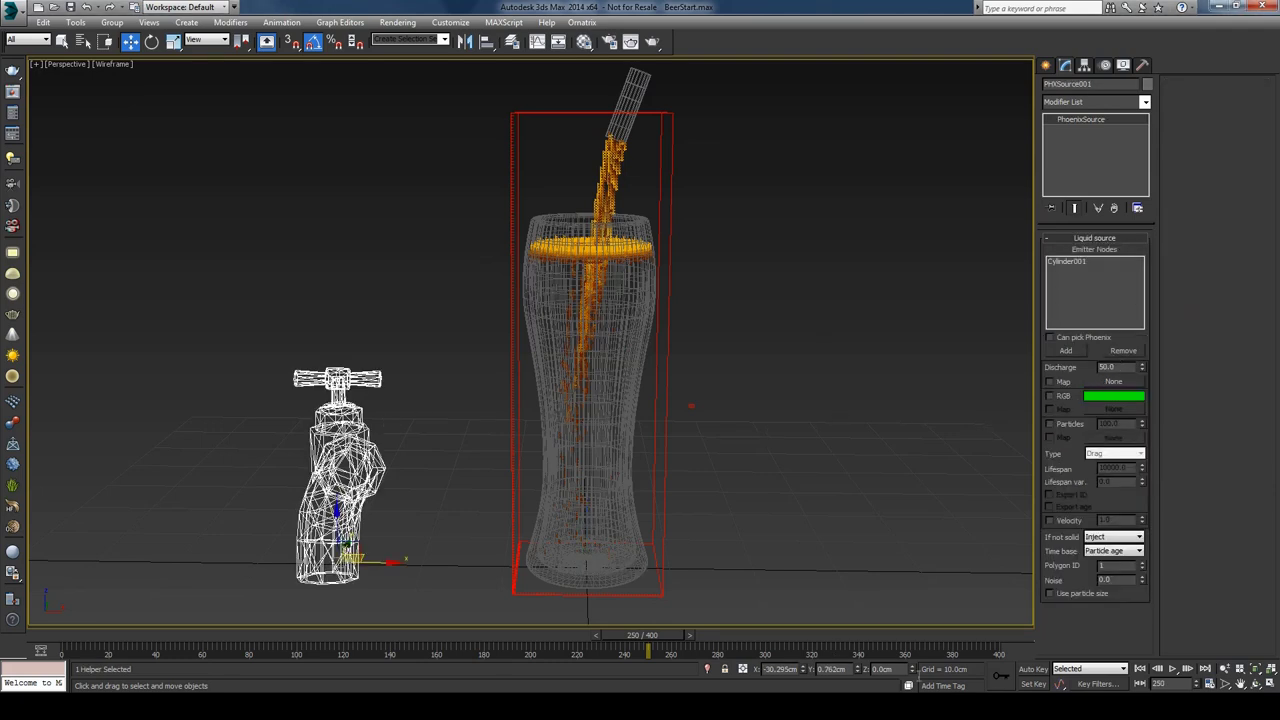
{"action": "left_click", "coordinate": [1030, 669]}
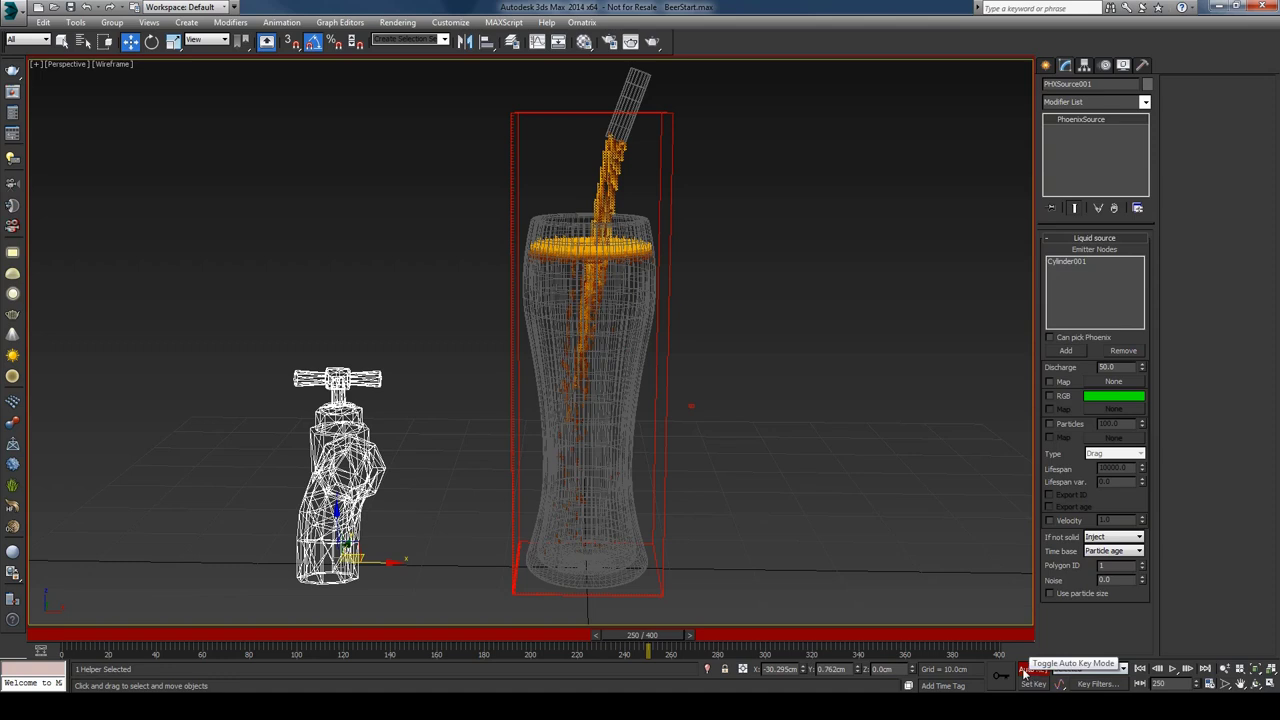
{"action": "left_click_drag", "start_coordinate": [650, 645], "coordinate": [87, 647]}
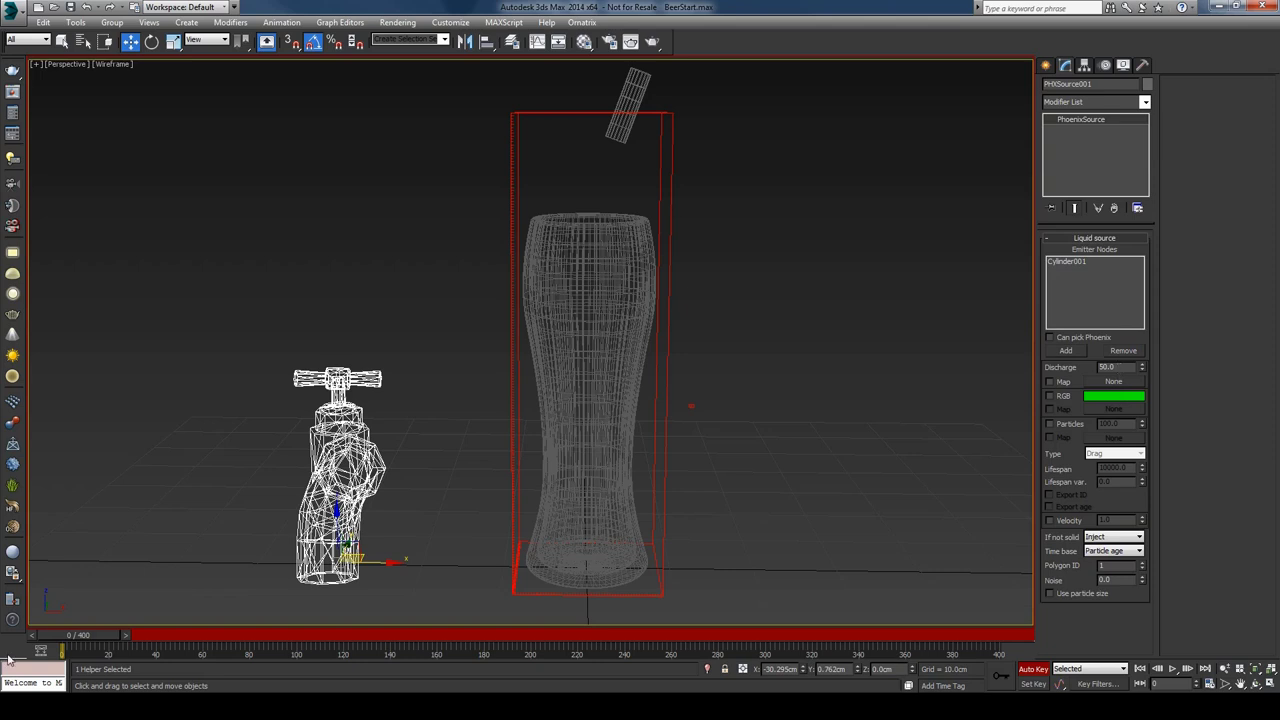
{"action": "left_click_drag", "start_coordinate": [78, 641], "coordinate": [527, 657]}
{"action": "key", "text": "w"}
{"action": "right_click", "coordinate": [1143, 370]}
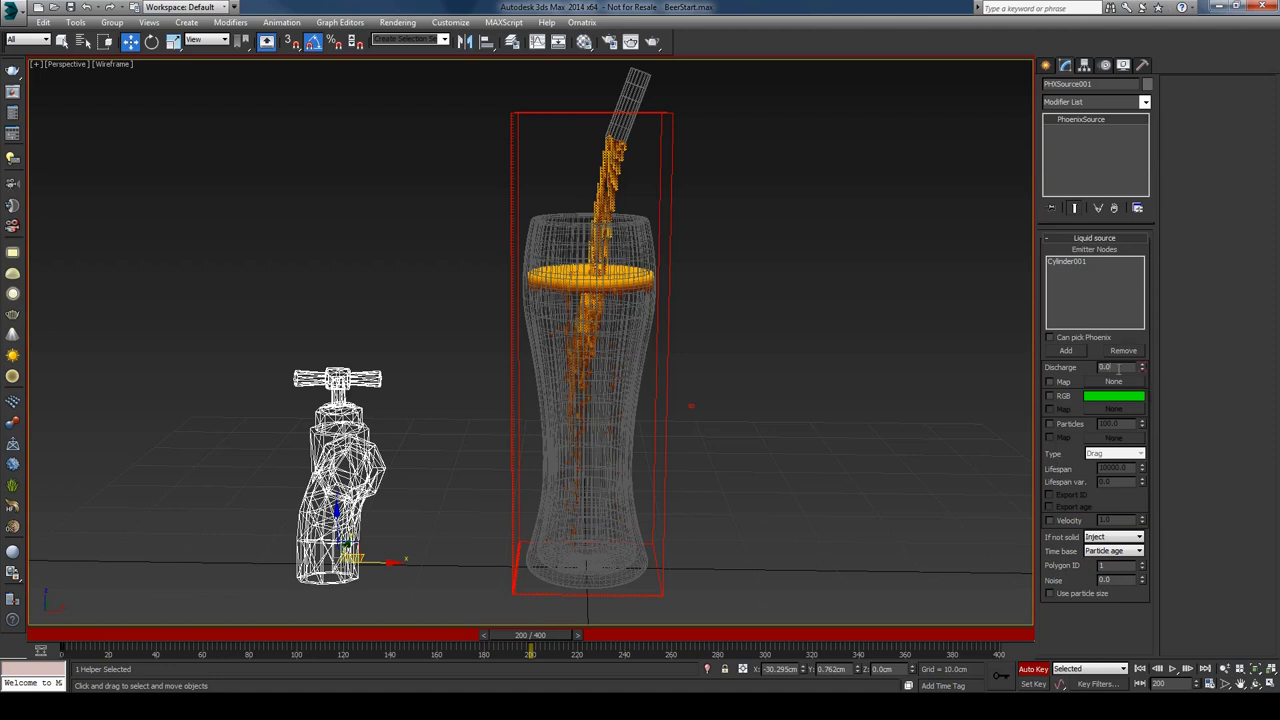
- Examine the animated Discharge curve in the Track View and close it
{"action": "right_click", "coordinate": [1118, 369]}
{"action": "left_click", "coordinate": [1120, 566]}
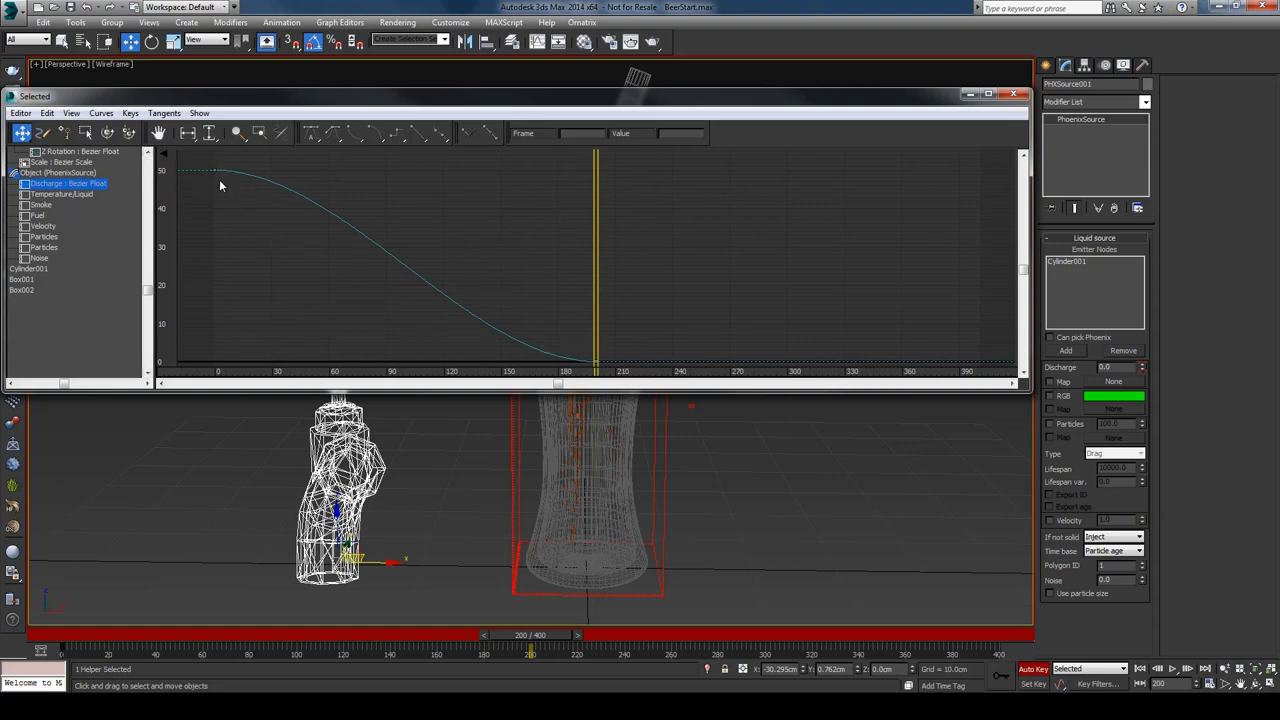
{"action": "left_click", "coordinate": [1014, 94]}
- Keyframe the liquid source's Discharge to 24 at frame 15 and to 80 at frame 33
{"action": "left_click_drag", "start_coordinate": [95, 641], "coordinate": [115, 641]}
{"action": "key", "text": "w"}
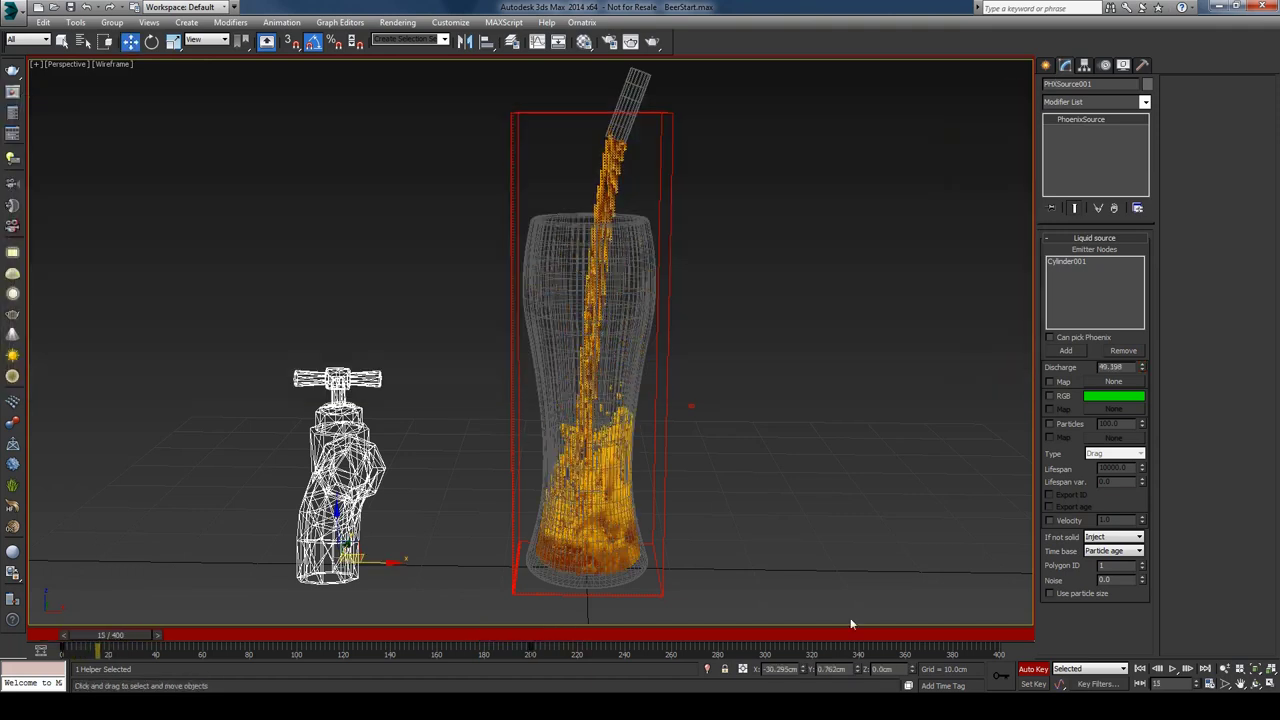
{"action": "left_click", "coordinate": [1124, 367]}
{"action": "type", "text": "24"}
{"action": "key", "text": "Return"}
{"action": "left_click_drag", "start_coordinate": [100, 641], "coordinate": [140, 651]}
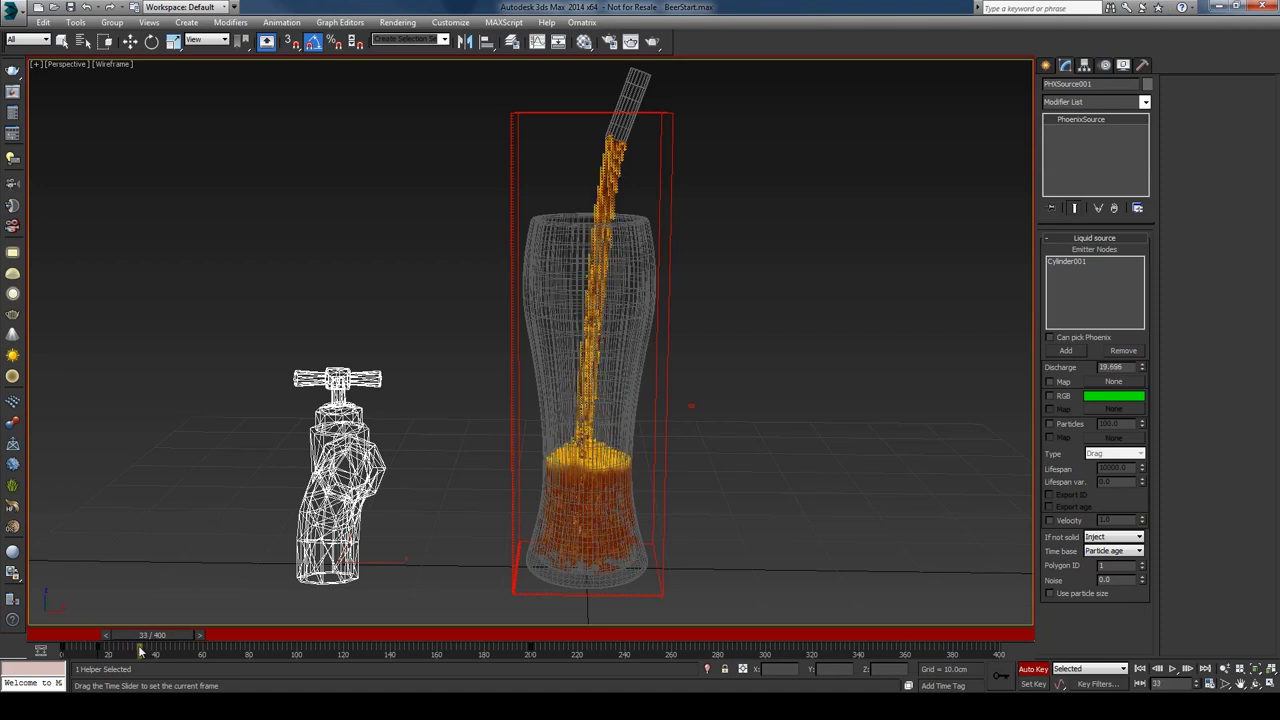
{"action": "double_click", "coordinate": [1125, 367]}
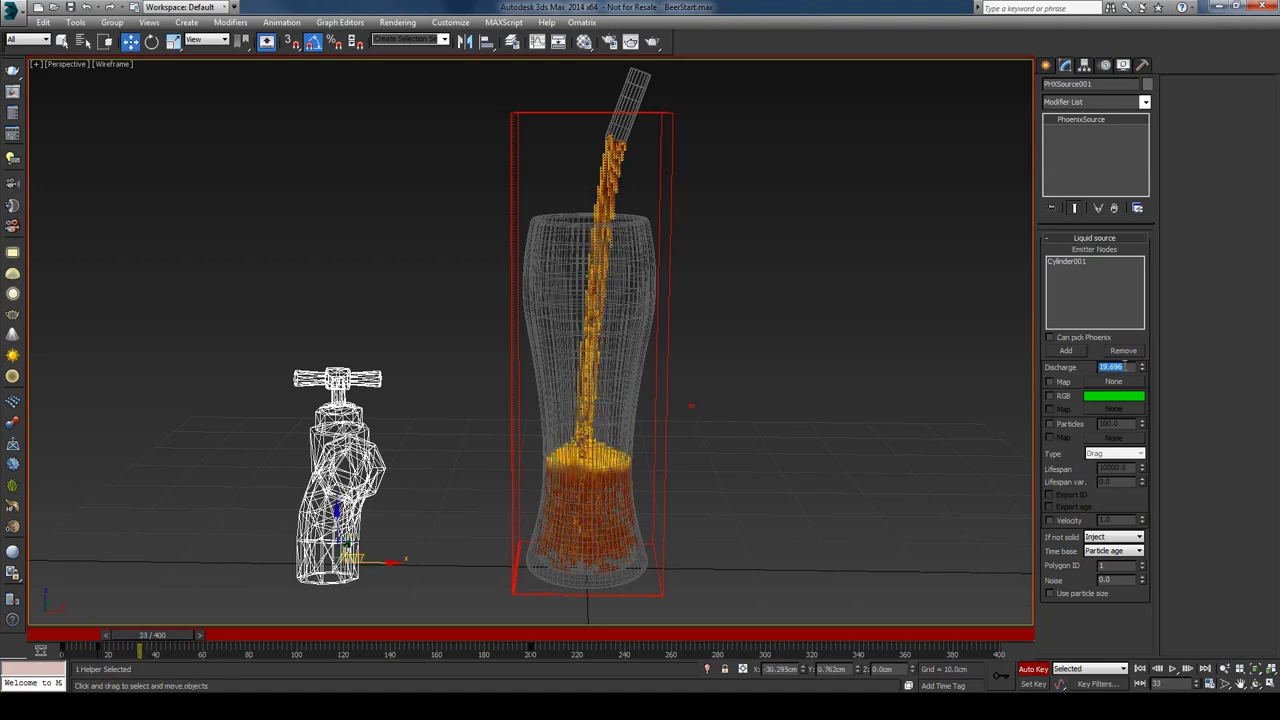
{"action": "type", "text": "80"}
{"action": "key", "text": "Return"}
- Keyframe the liquid source's Discharge to 64 at frame 65 and to 120 at frame 135
{"action": "left_click_drag", "start_coordinate": [155, 638], "coordinate": [228, 650]}
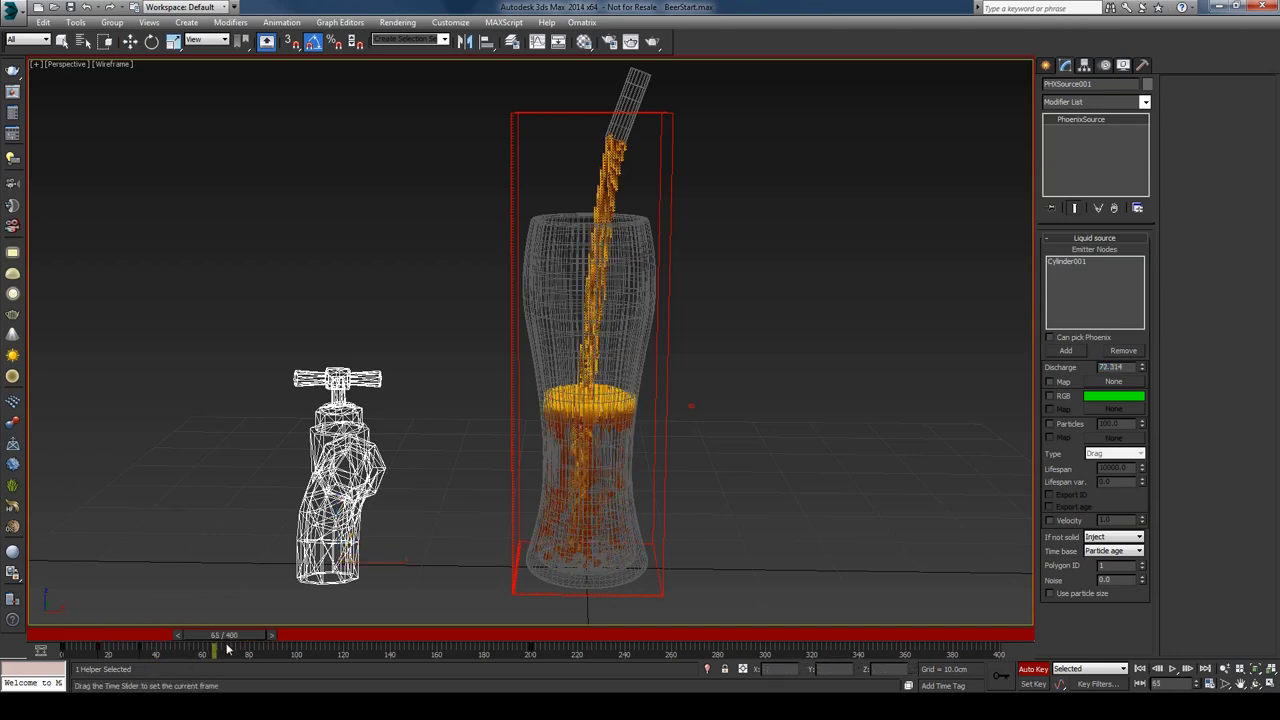
{"action": "key", "text": "w"}
{"action": "double_click", "coordinate": [1112, 367]}
{"action": "type", "text": "64"}
{"action": "key", "text": "Return"}
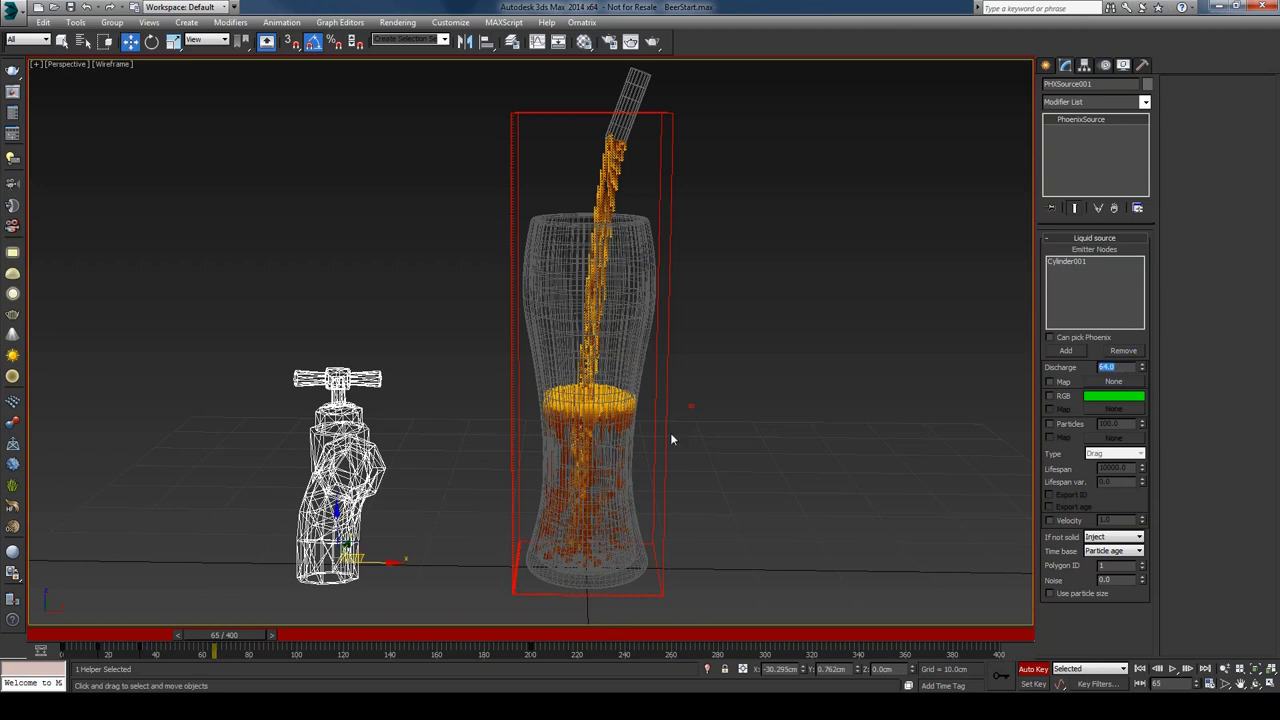
{"action": "left_click_drag", "start_coordinate": [224, 640], "coordinate": [384, 655]}
{"action": "key", "text": "w"}
{"action": "double_click", "coordinate": [1125, 368]}
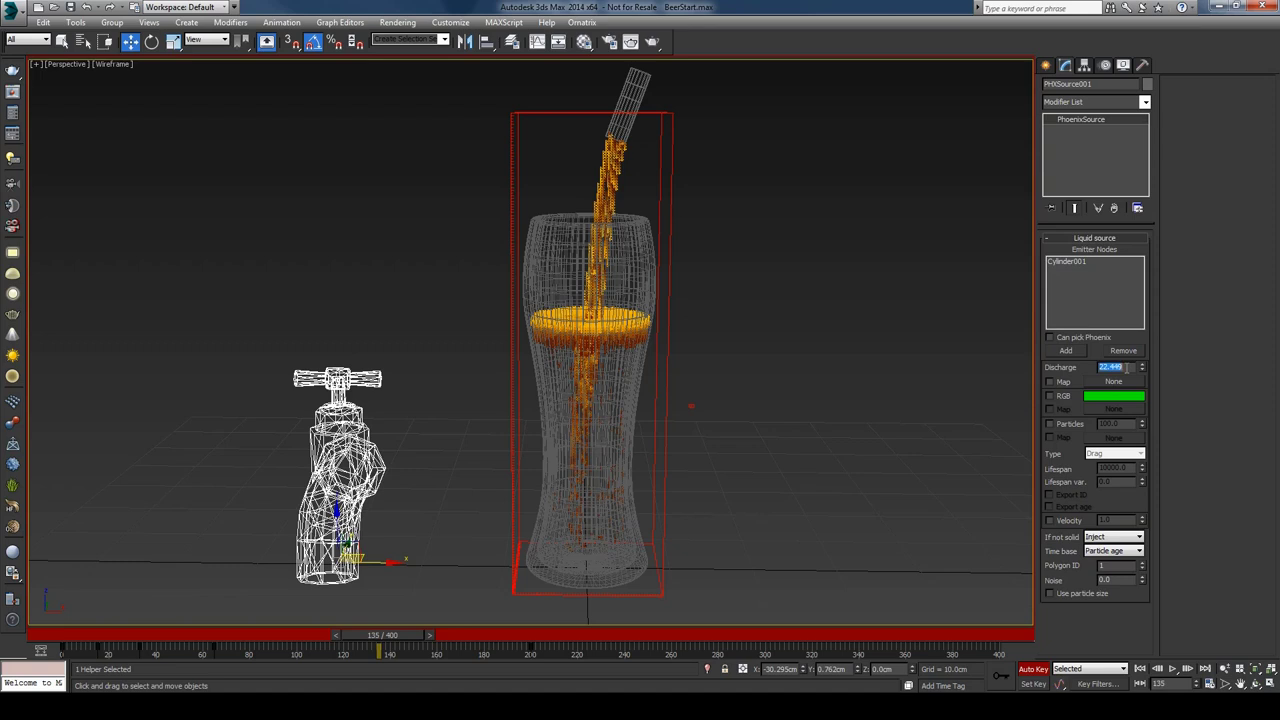
{"action": "type", "text": "120"}
{"action": "key", "text": "Return"}
- Go to frame 200, turn off Auto Key, and show the source's Discharge curve in the Track View
{"action": "left_click_drag", "start_coordinate": [388, 647], "coordinate": [553, 653]}
{"action": "left_click", "coordinate": [1033, 669]}
{"action": "right_click", "coordinate": [1121, 367]}
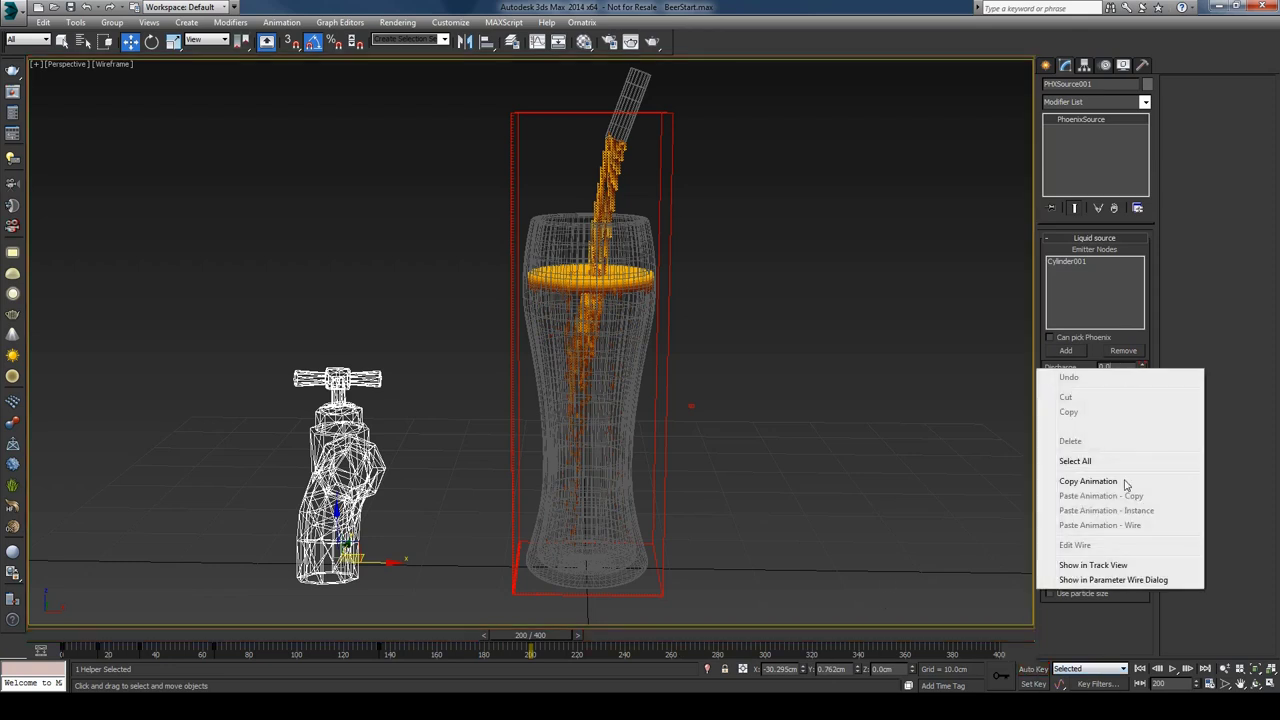
{"action": "left_click", "coordinate": [1128, 562]}
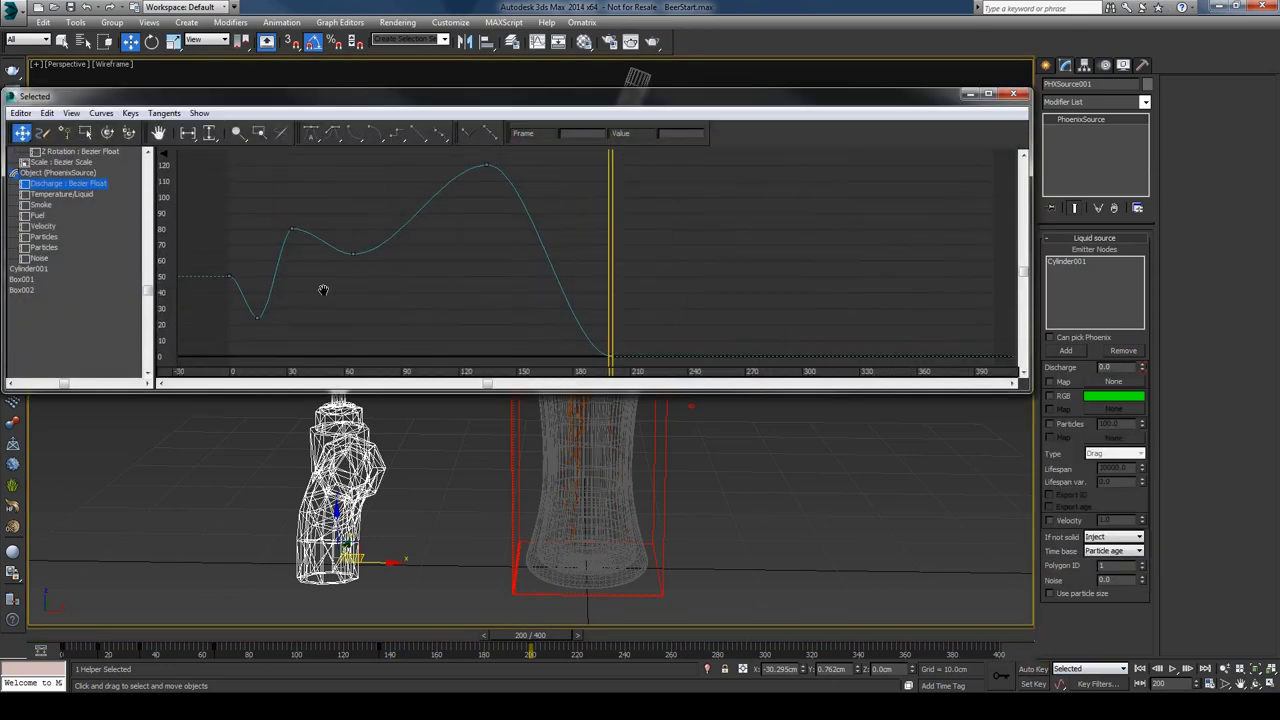
- Set the Discharge curve's key at frame 0 to fast tangents
{"action": "left_click", "coordinate": [228, 276]}
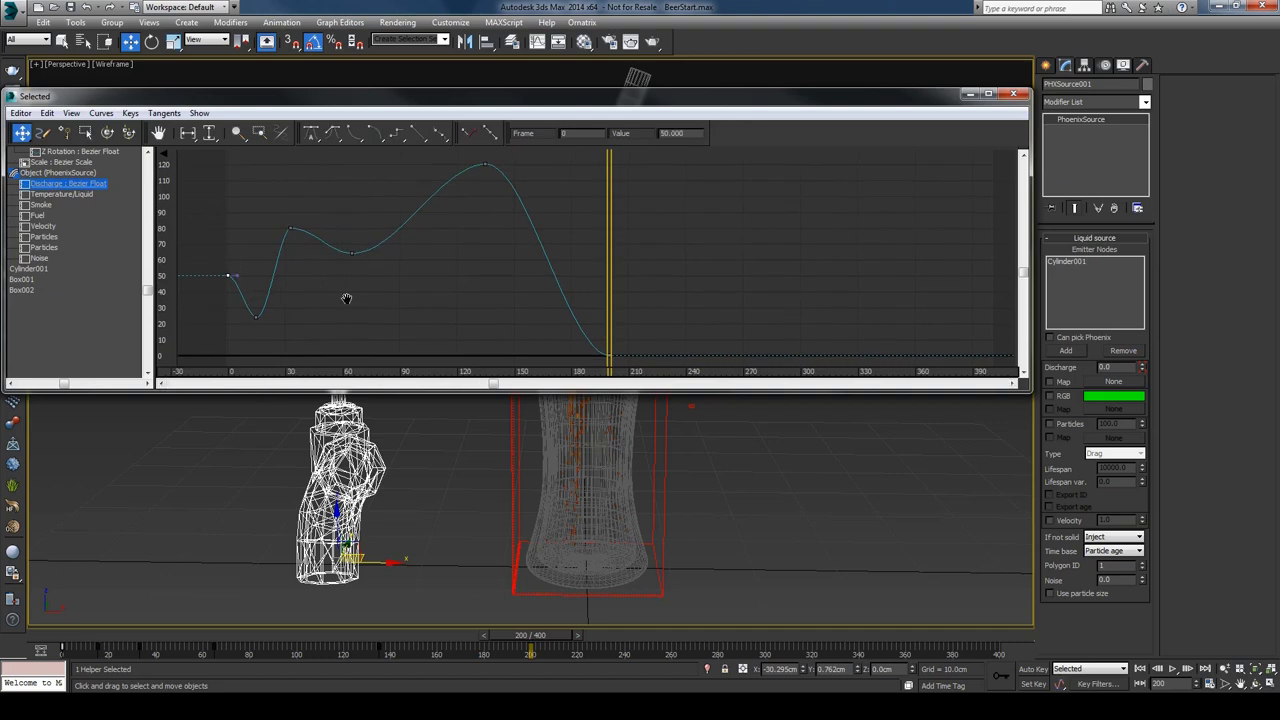
{"action": "scroll", "coordinate": [400, 220], "scroll_direction": "up", "scroll_amount": 1}
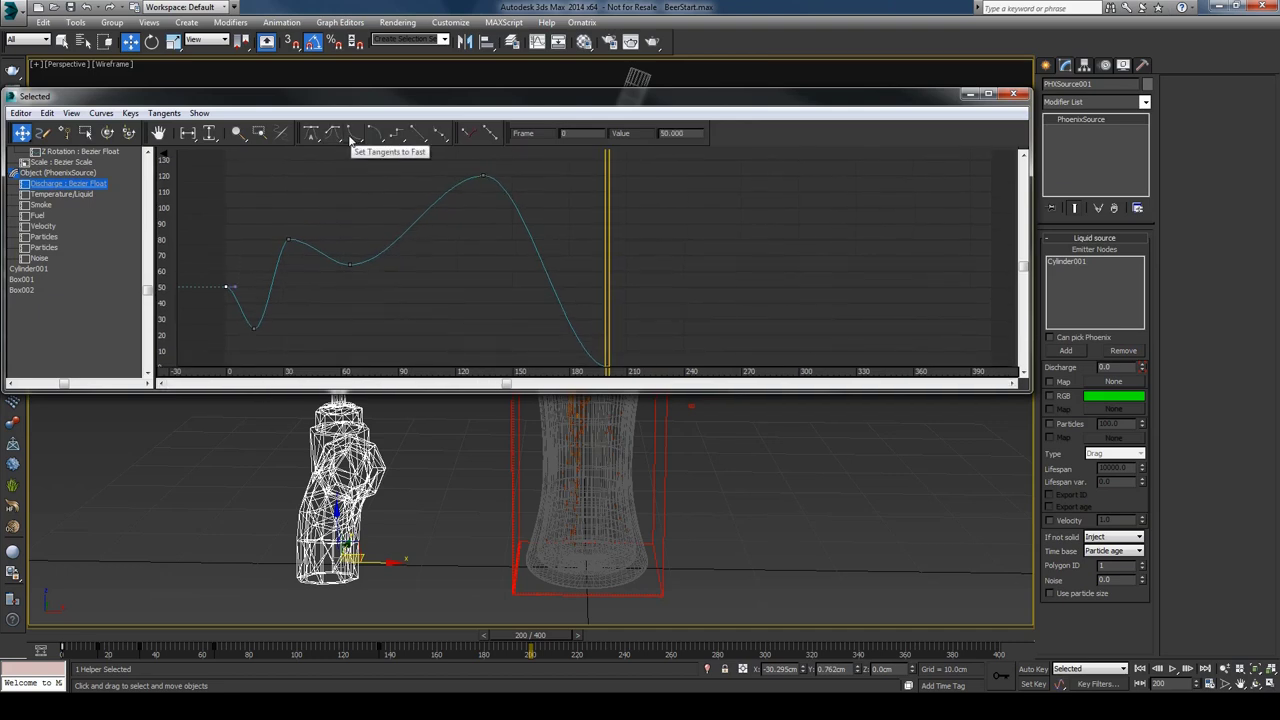
{"action": "left_click", "coordinate": [352, 136]}
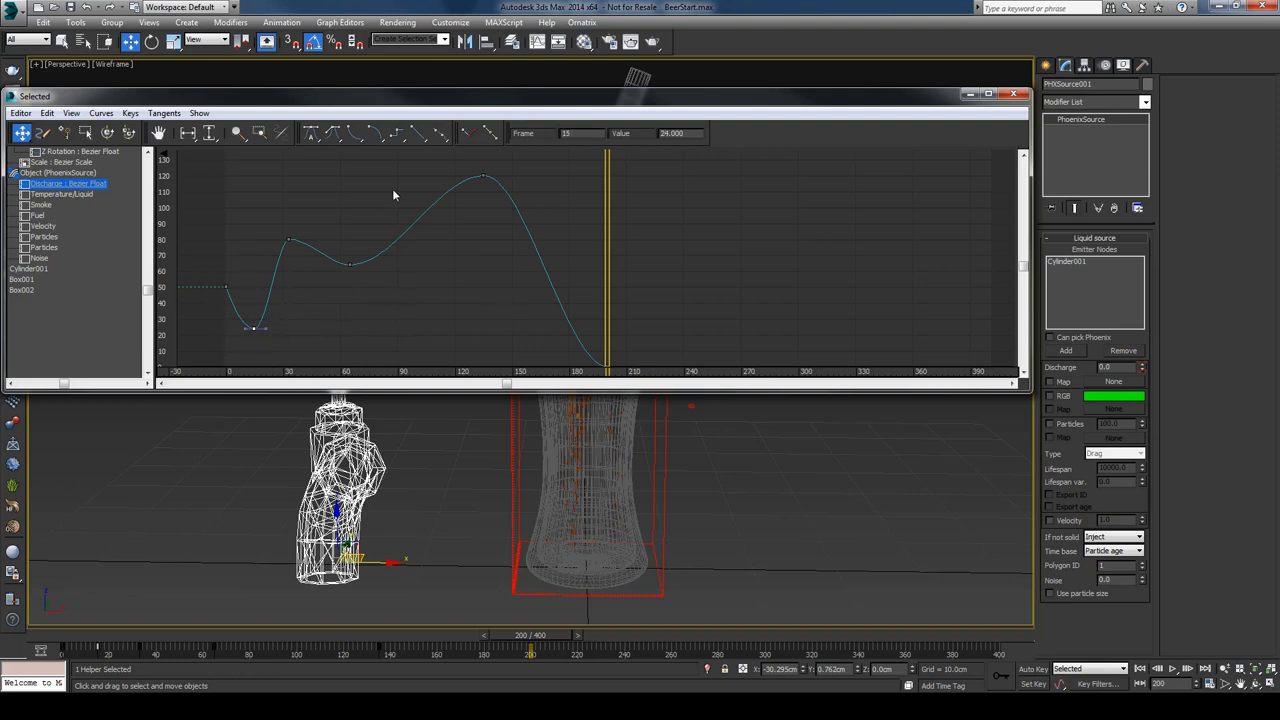
- Adjust the incoming tangent handles of the Discharge keys at frames 33 and 65
{"action": "left_click", "coordinate": [288, 240]}
{"action": "left_click_drag", "start_coordinate": [277, 240], "coordinate": [263, 247]}
{"action": "left_click", "coordinate": [349, 264]}
{"action": "left_click_drag", "start_coordinate": [326, 285], "coordinate": [328, 279]}
- Make the Discharge curve fall steeply into its last key, adjust the frame 135 key's tangent handle, and close the Track View
{"action": "left_click", "coordinate": [485, 187]}
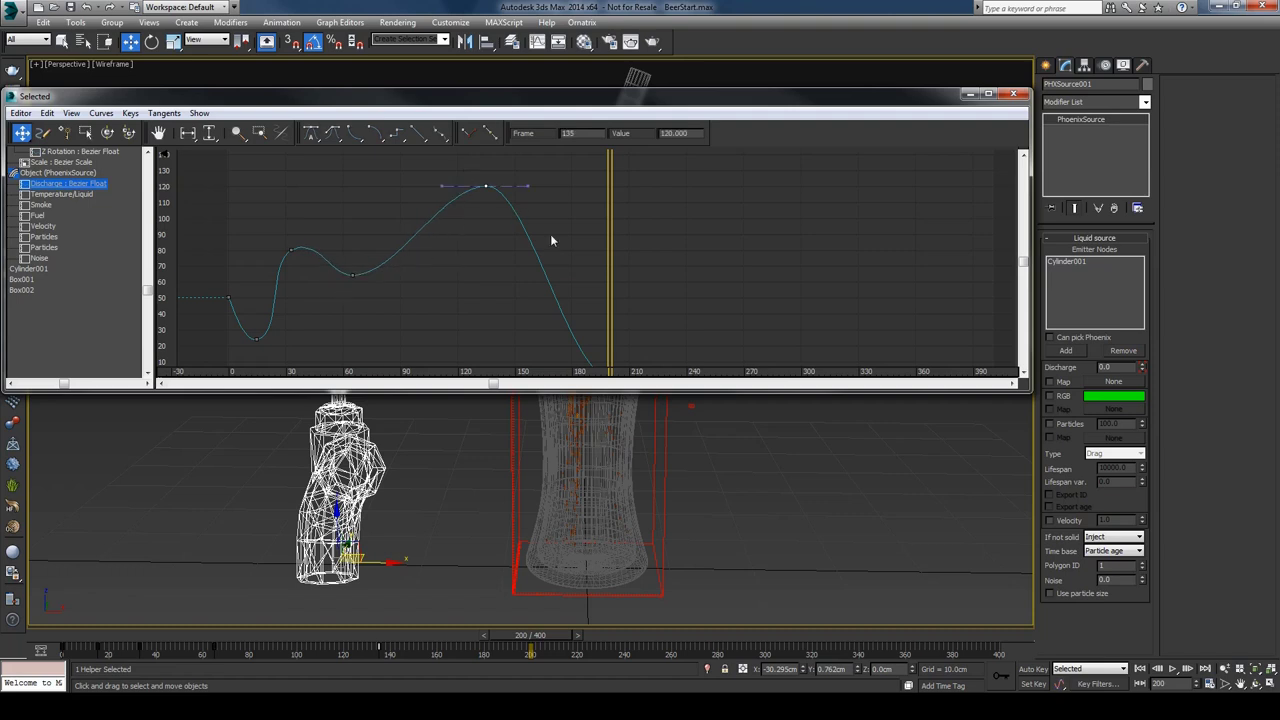
{"action": "left_click", "coordinate": [363, 134]}
{"action": "left_click", "coordinate": [491, 209]}
{"action": "left_click_drag", "start_coordinate": [534, 209], "coordinate": [539, 206]}
{"action": "middle_click_drag", "start_coordinate": [541, 207], "coordinate": [507, 213]}
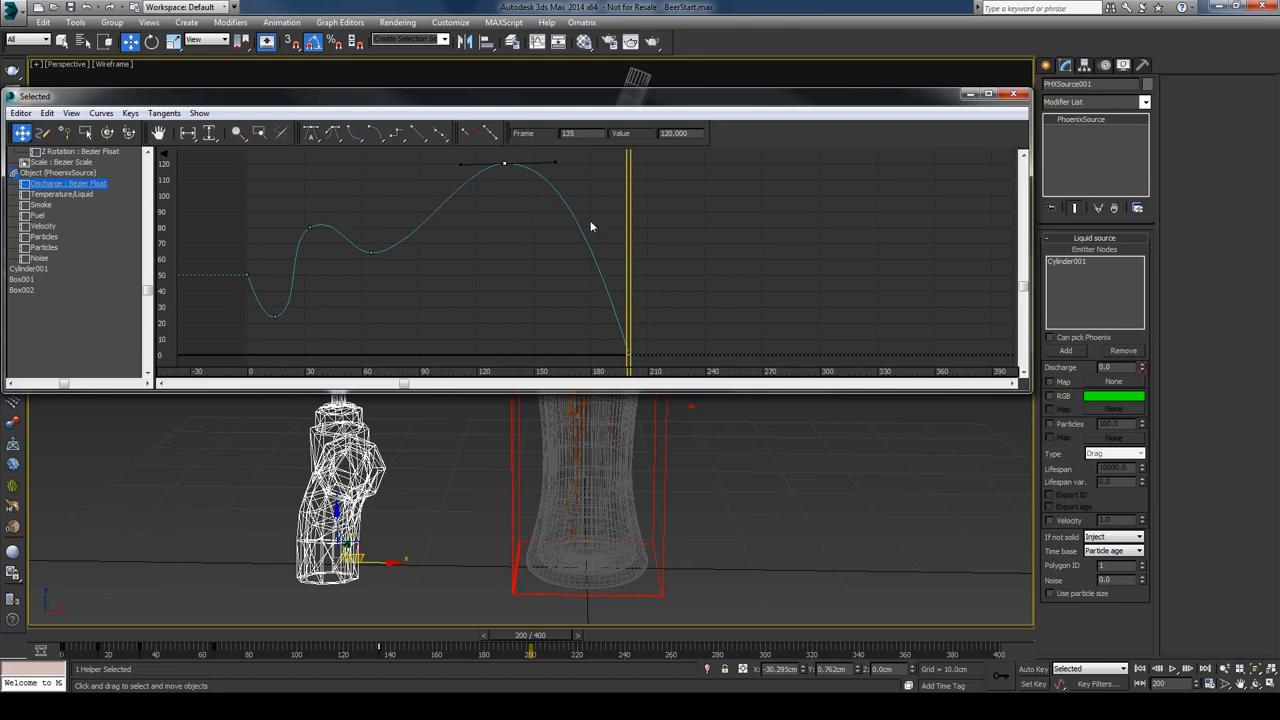
{"action": "left_click", "coordinate": [766, 286]}
{"action": "left_click", "coordinate": [1015, 94]}
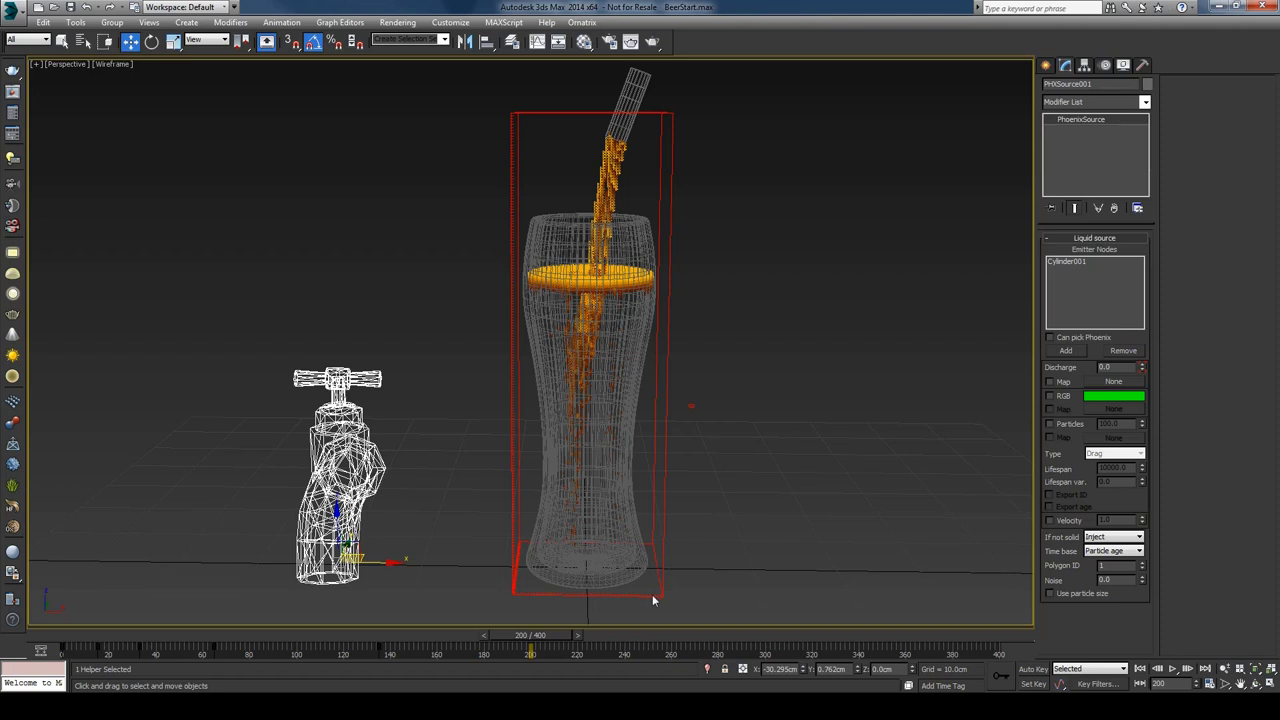
- Select the Phoenix FD simulator, set its grid cell size to 0.19 cm, and start the simulation
{"action": "key", "text": "q"}
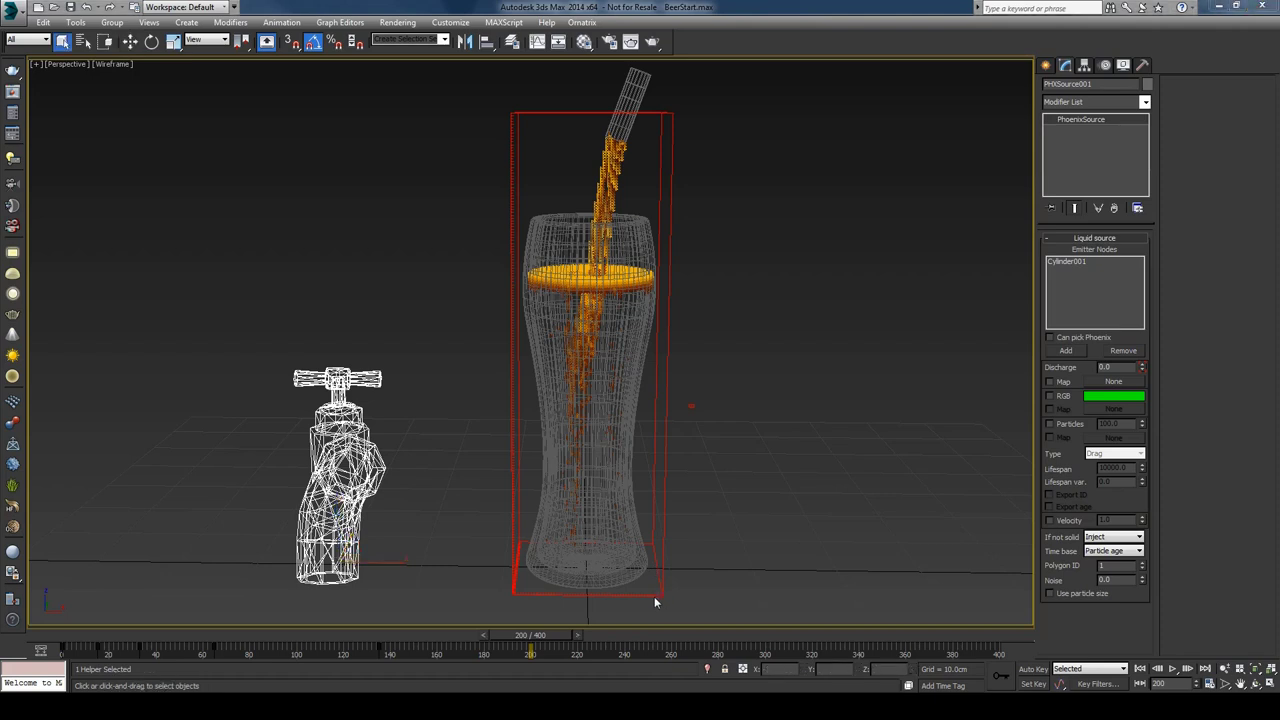
{"action": "left_click", "coordinate": [655, 601]}
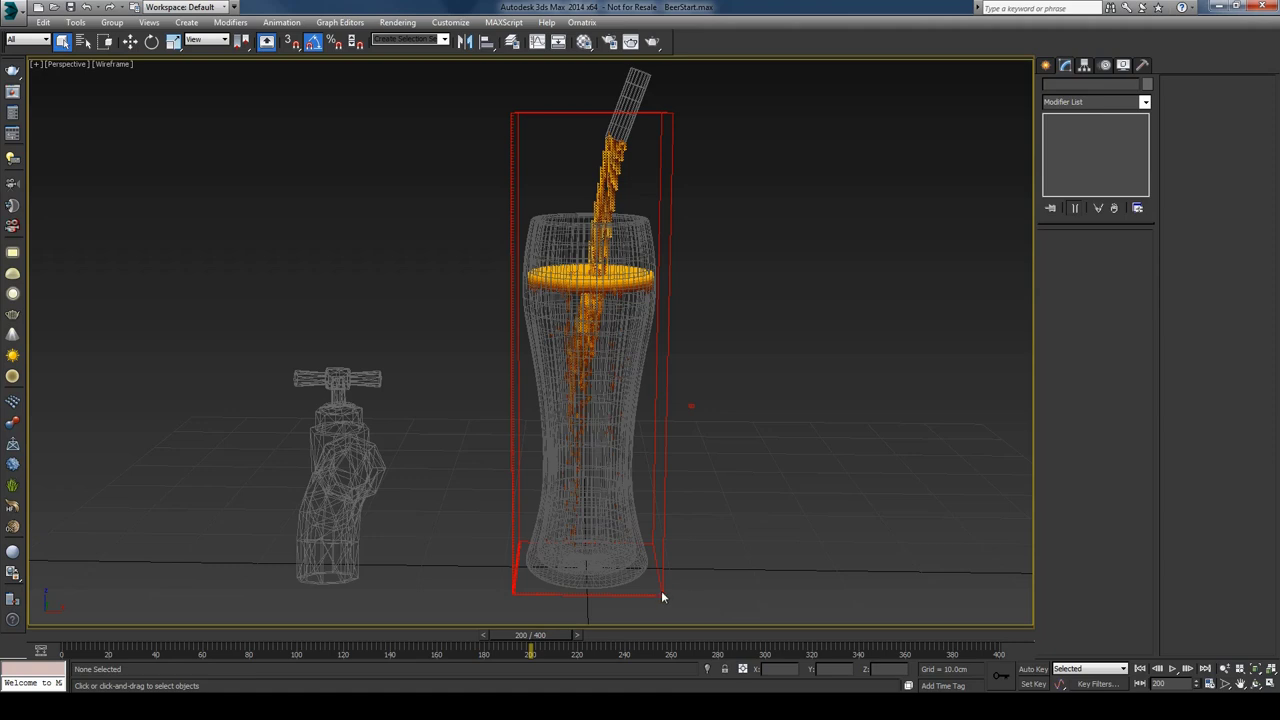
{"action": "left_click", "coordinate": [661, 597]}
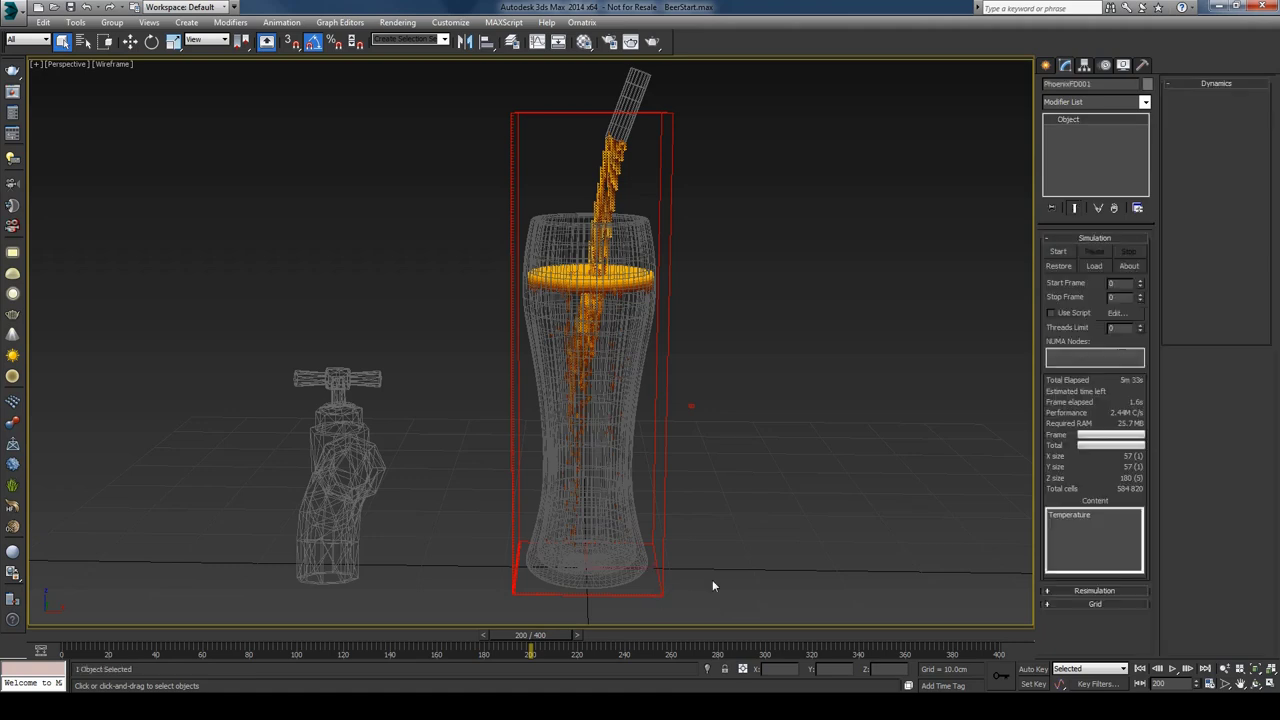
{"action": "left_click", "coordinate": [1090, 604]}
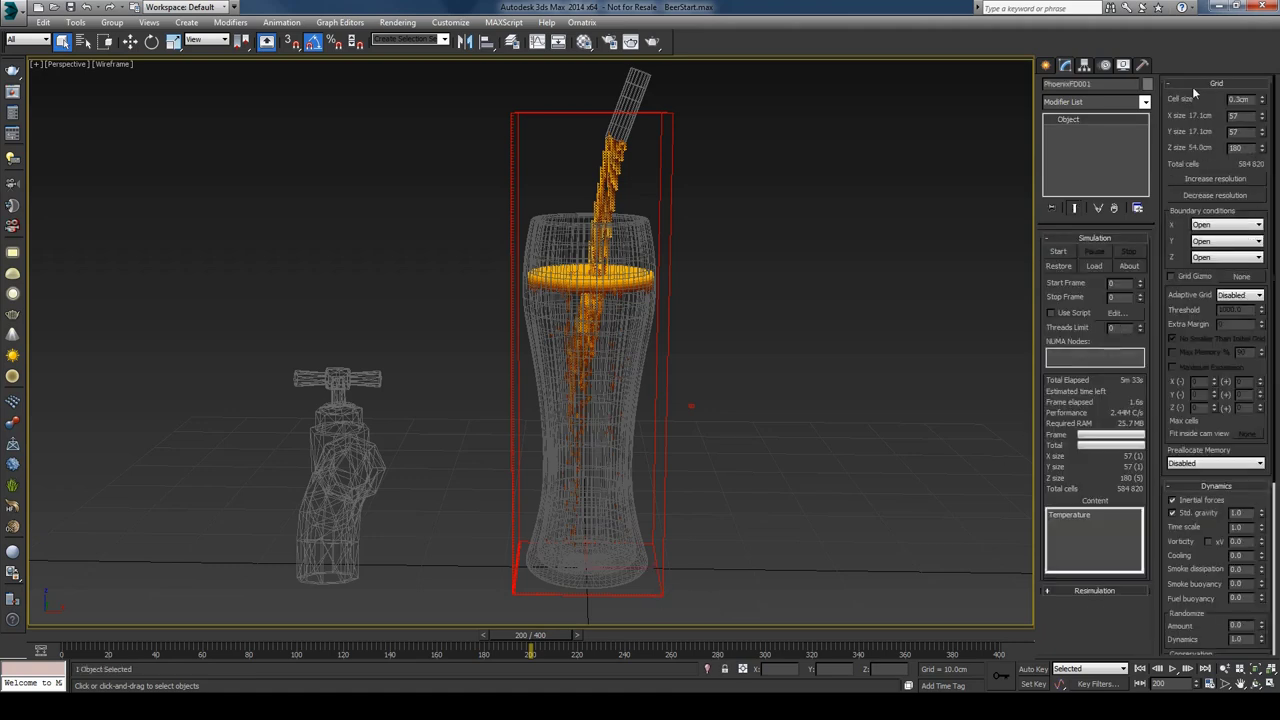
{"action": "left_click", "coordinate": [1262, 103]}
{"action": "left_click_drag", "start_coordinate": [1262, 103], "coordinate": [1263, 110]}
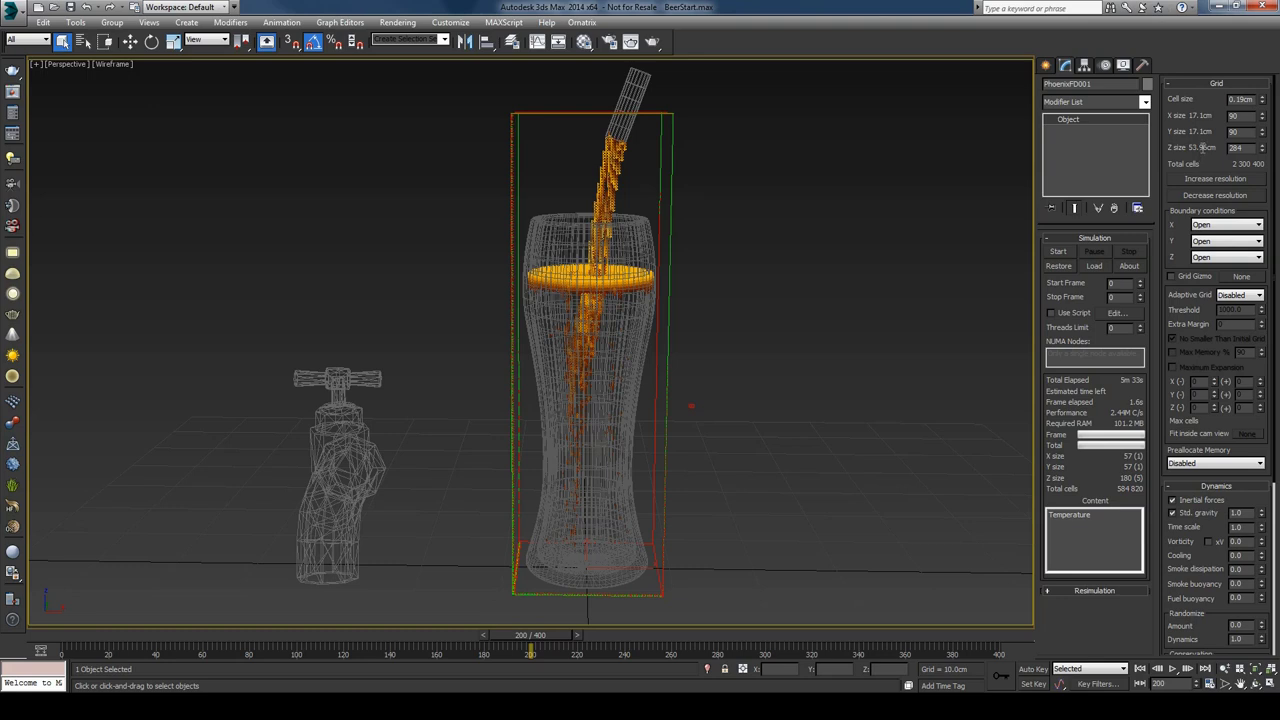
{"action": "left_click", "coordinate": [1058, 253]}
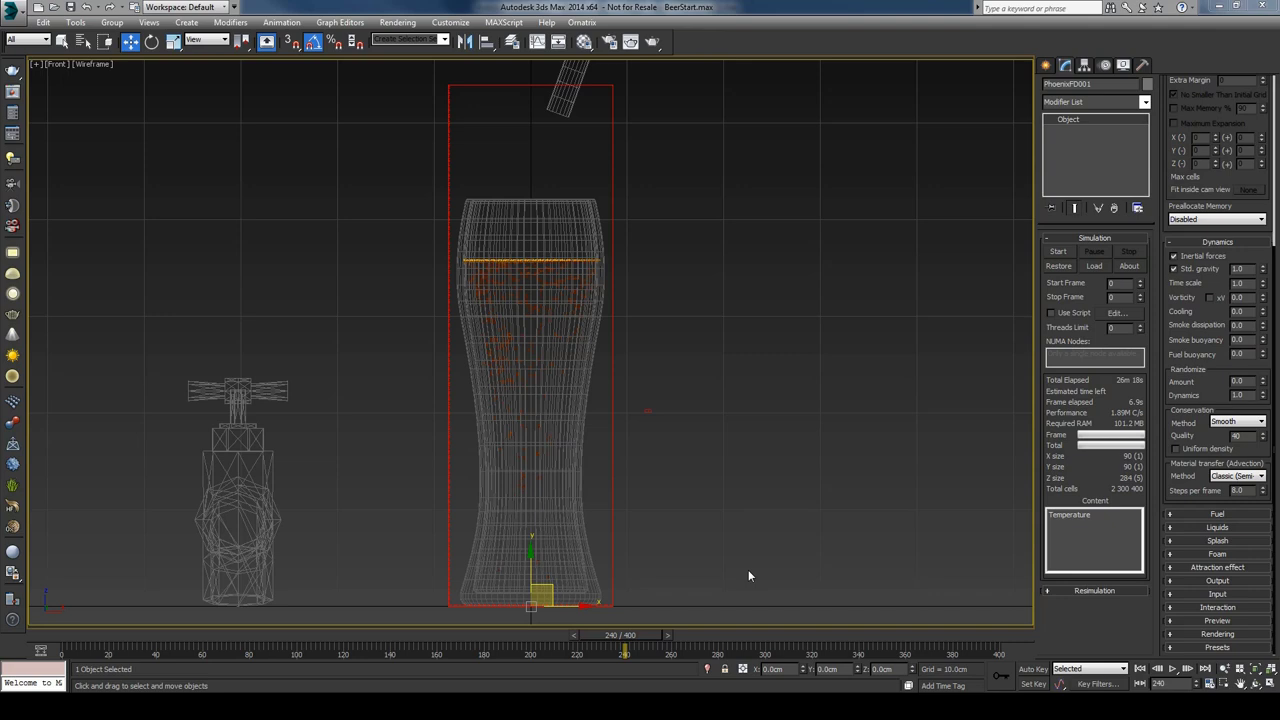
- Set the simulator's material transfer Steps per frame to 8
{"action": "scroll", "coordinate": [1186, 476], "scroll_direction": "up", "scroll_amount": 1}
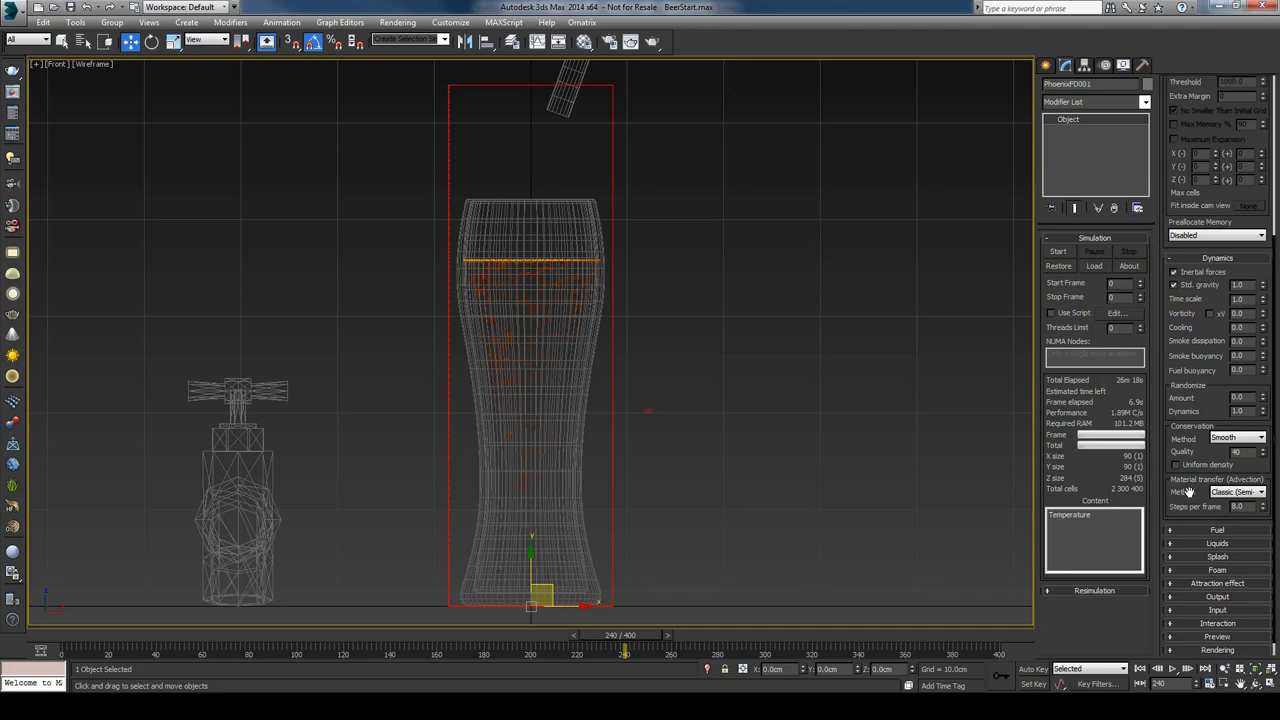
{"action": "scroll", "coordinate": [1191, 452], "scroll_direction": "down", "scroll_amount": 1}
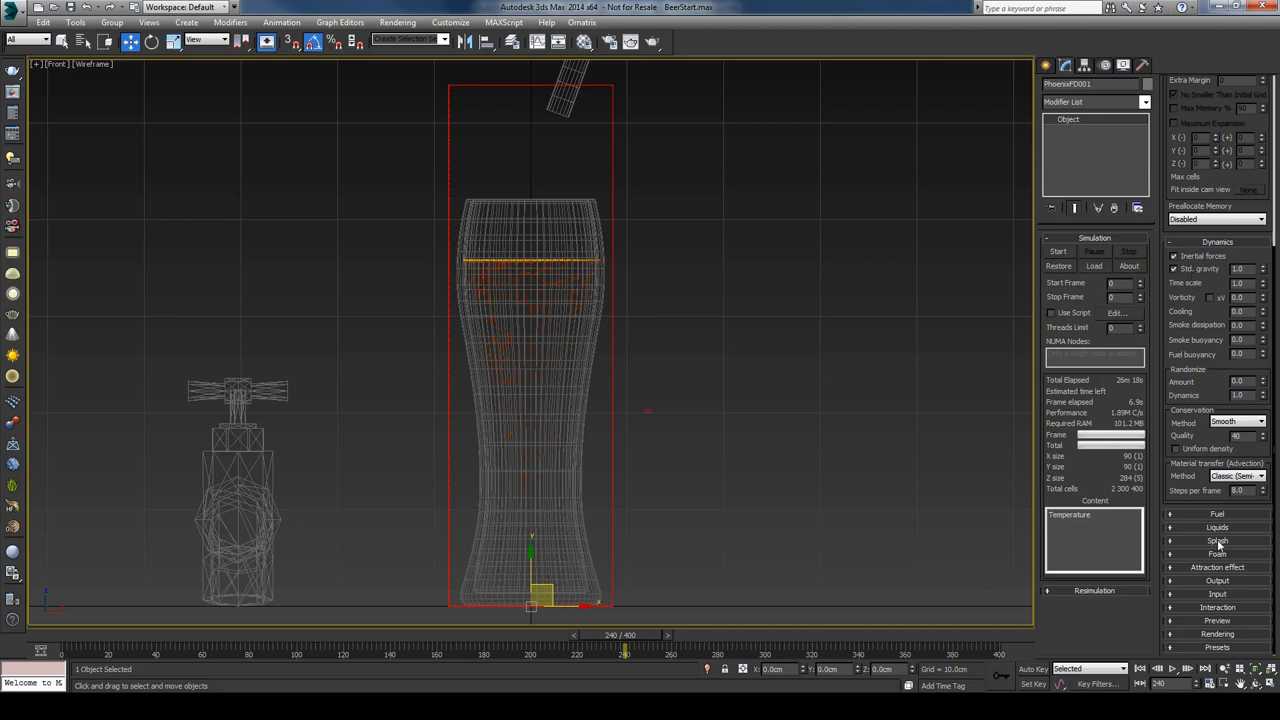
{"action": "double_click", "coordinate": [1238, 490]}
{"action": "left_click", "coordinate": [1246, 491]}
{"action": "type", "text": "3"}
{"action": "key", "text": "Return"}
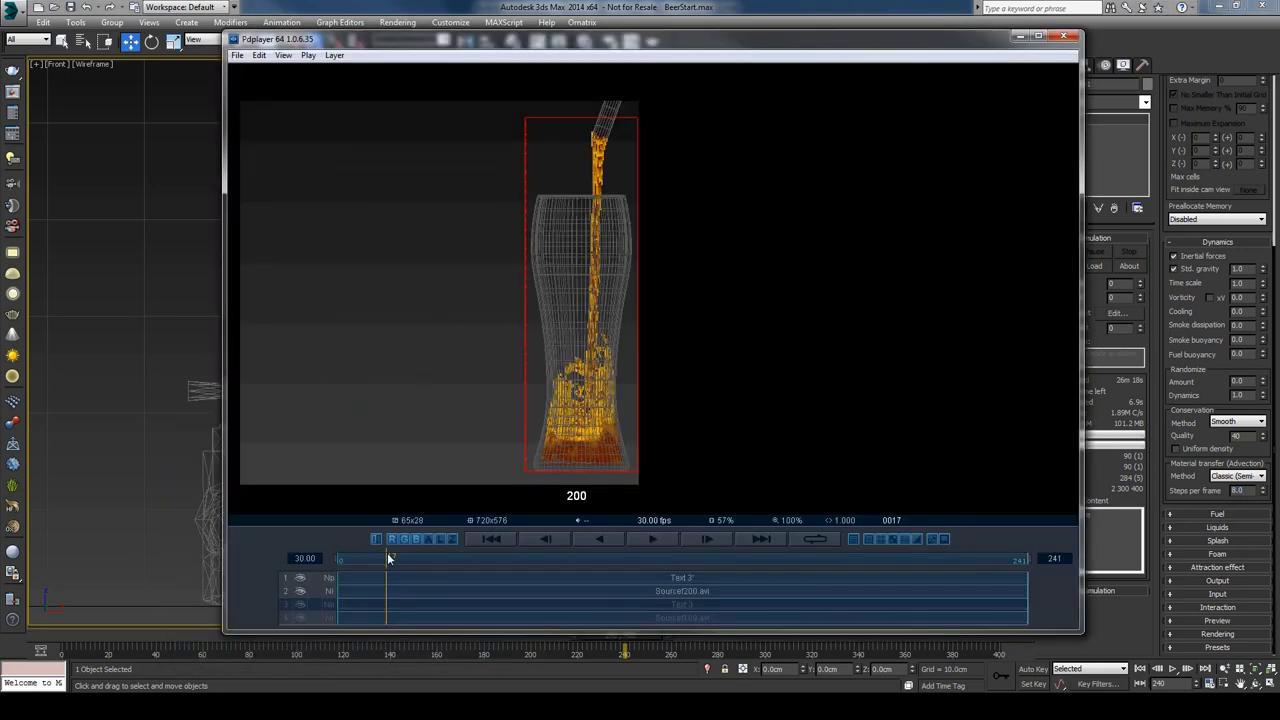
- In Pdplayer, rewind the Sourcef200.avi preview and play it to review the pour
{"action": "left_click_drag", "start_coordinate": [389, 559], "coordinate": [334, 559]}
{"action": "left_click", "coordinate": [651, 540]}
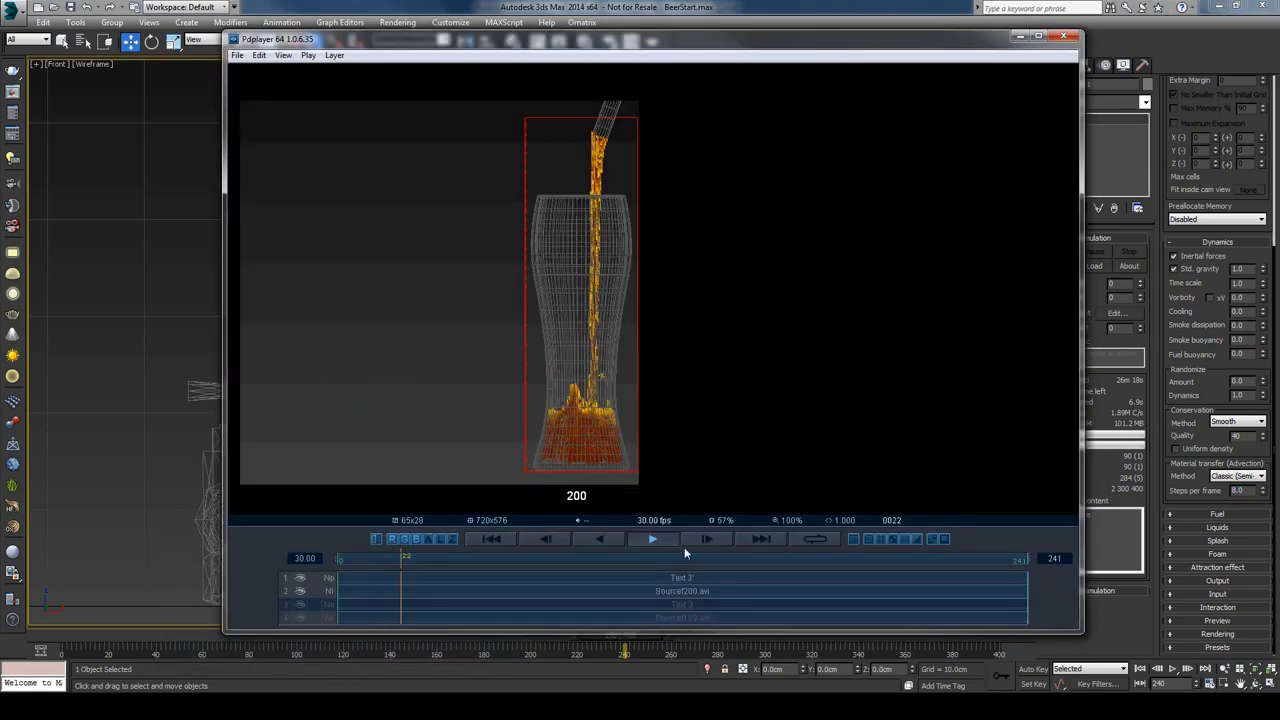
{"action": "mouse_move", "coordinate": [420, 559]}
{"action": "left_mouse_down"}
{"action": "mouse_move", "coordinate": [362, 560]}
{"action": "mouse_move", "coordinate": [431, 565]}
{"action": "left_mouse_up"}
{"action": "left_click", "coordinate": [656, 538]}
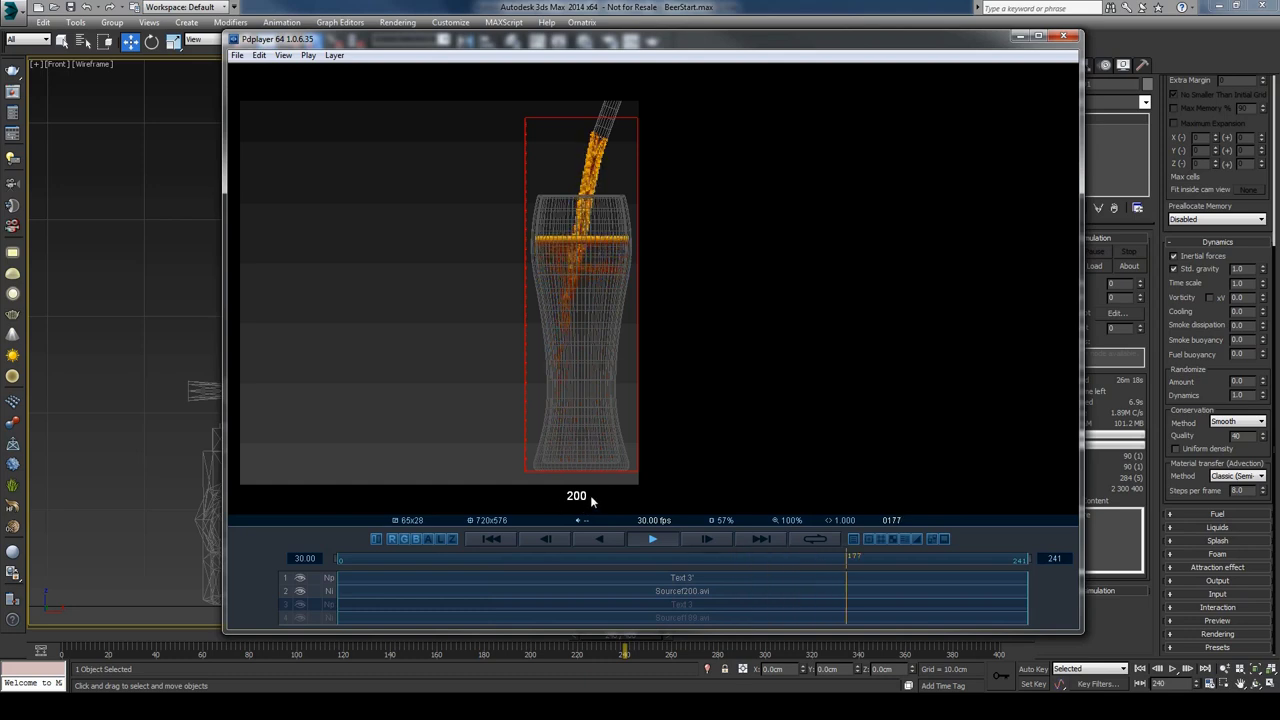
- Show the Sourcef189.avi preview and its label beside the 200 version, play both to compare the pours, and close the player
{"action": "left_click", "coordinate": [300, 616]}
{"action": "left_click", "coordinate": [300, 604]}
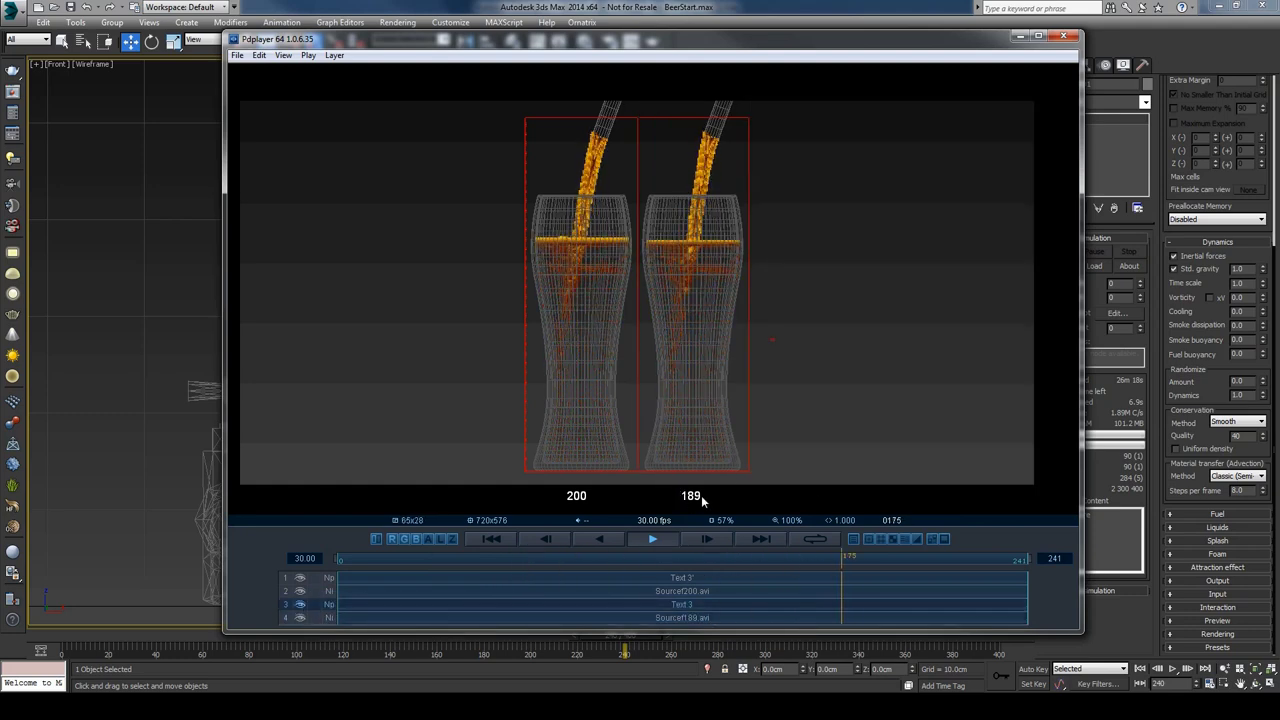
{"action": "left_click", "coordinate": [669, 538]}
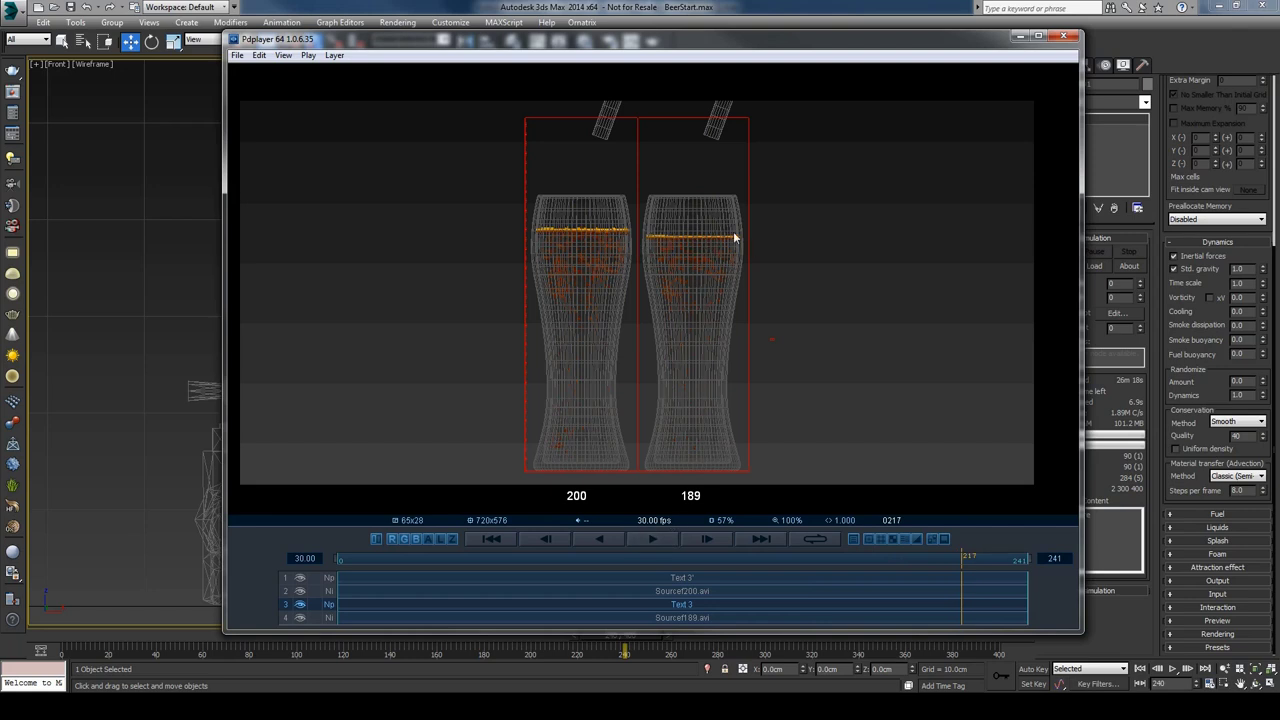
{"action": "left_click", "coordinate": [654, 539]}
{"action": "left_click_drag", "start_coordinate": [389, 558], "coordinate": [492, 559]}
{"action": "left_click", "coordinate": [652, 539]}
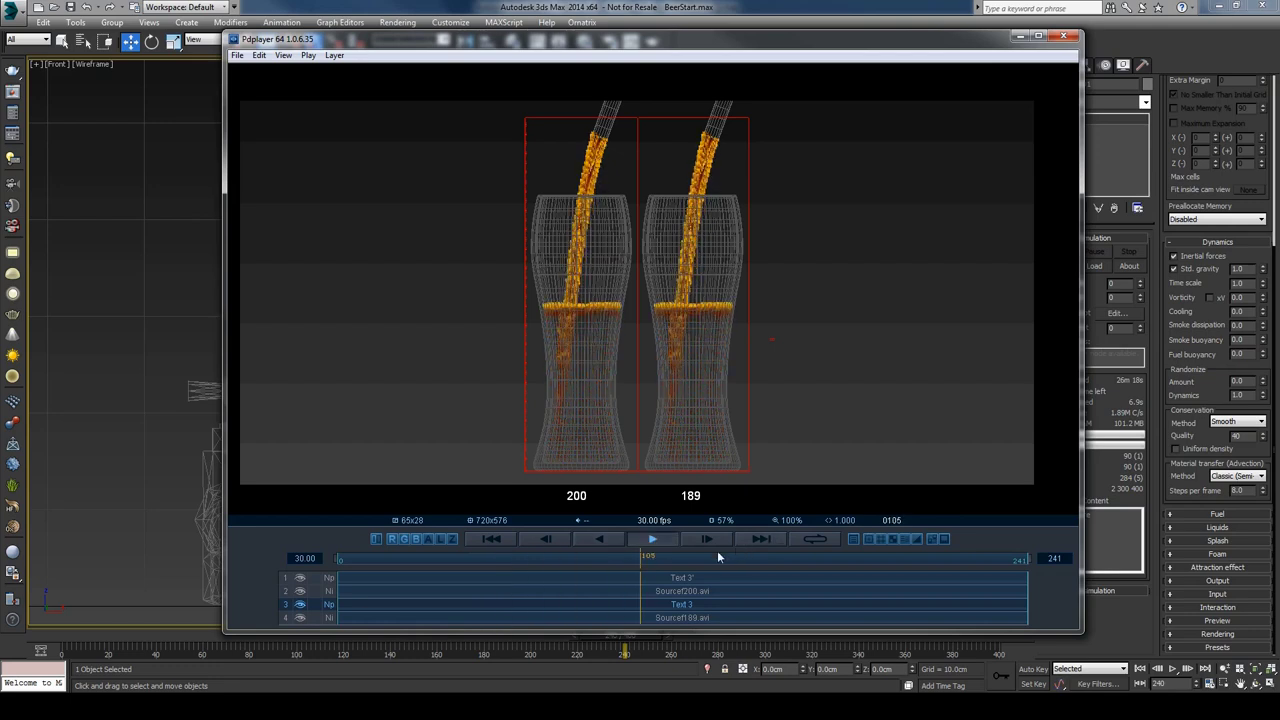
{"action": "left_click", "coordinate": [654, 541]}
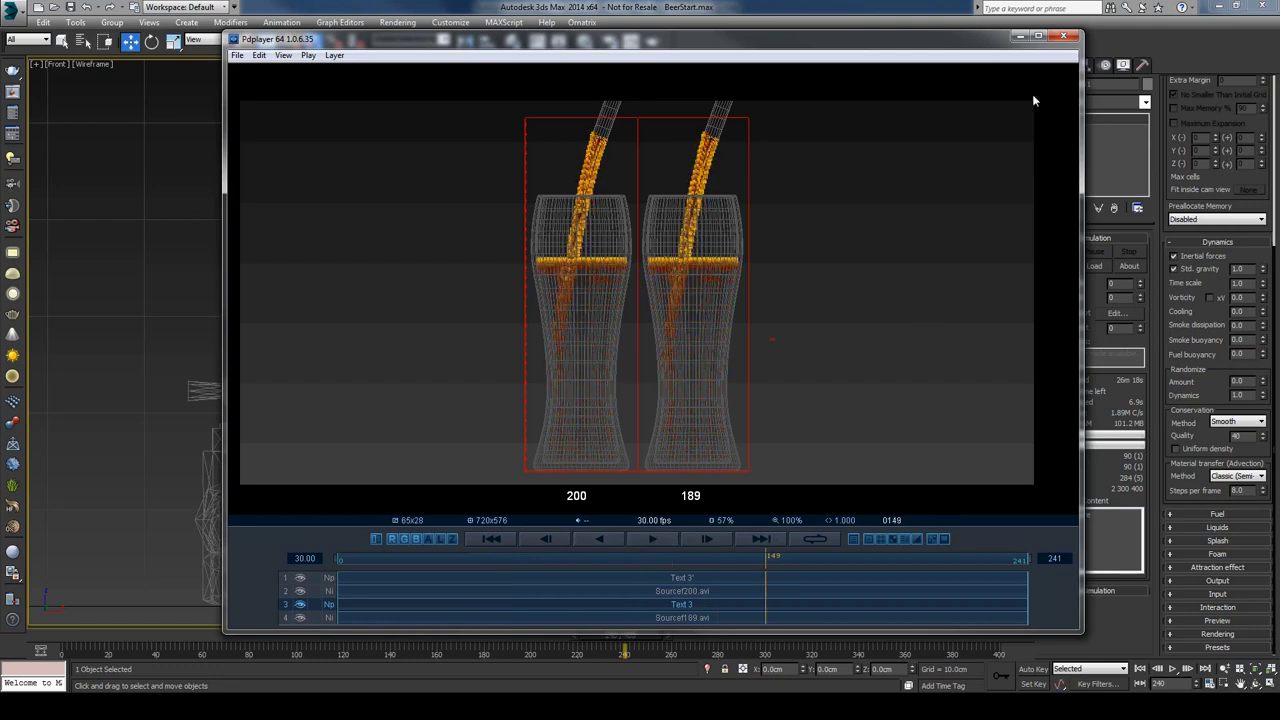
{"action": "left_click", "coordinate": [1066, 36]}
- Select the liquid source, inspect the pour around its last key at frame 189, then deselect it and go to frame 200
{"action": "left_click", "coordinate": [274, 500]}
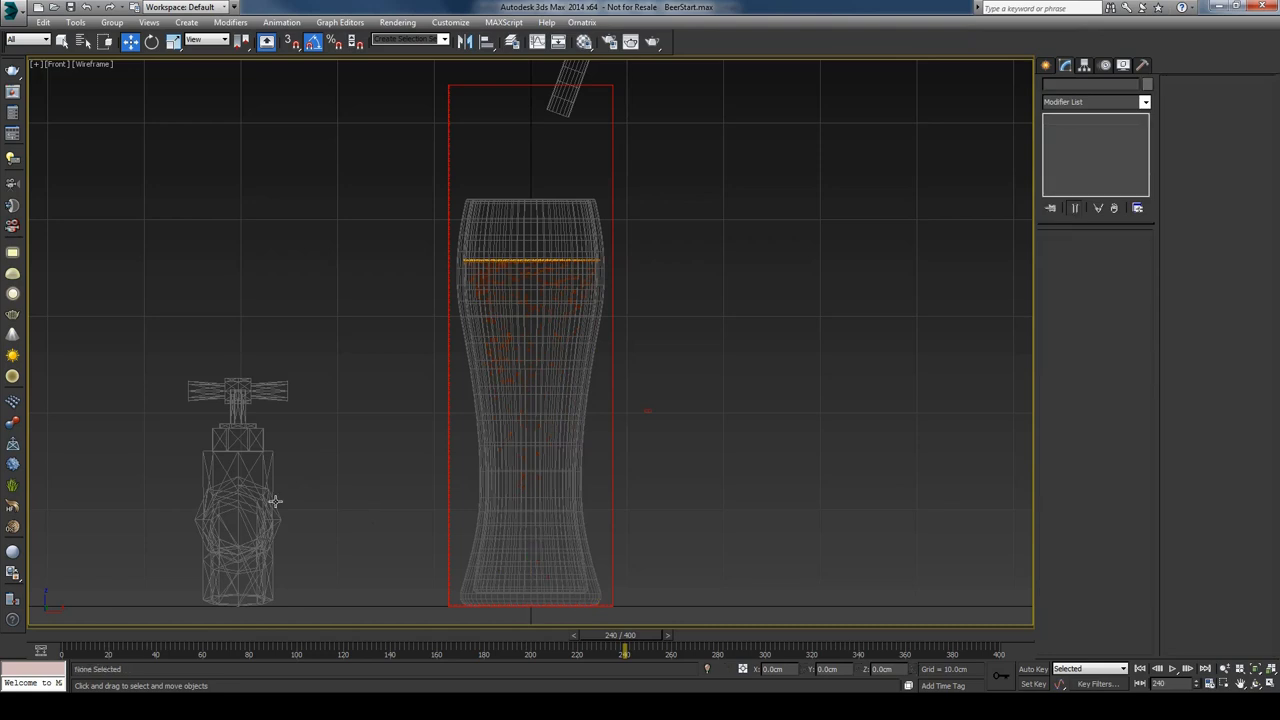
{"action": "left_click", "coordinate": [246, 449]}
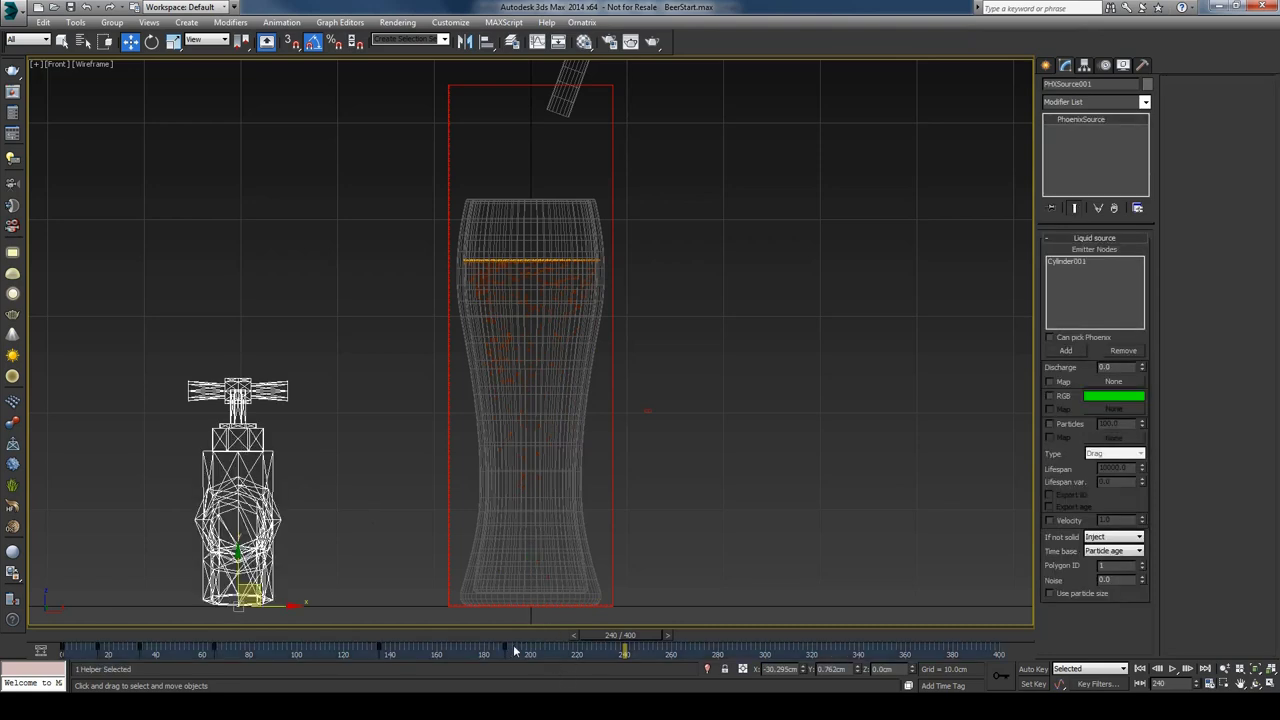
{"action": "left_click_drag", "start_coordinate": [630, 636], "coordinate": [504, 651]}
{"action": "key", "text": "w"}
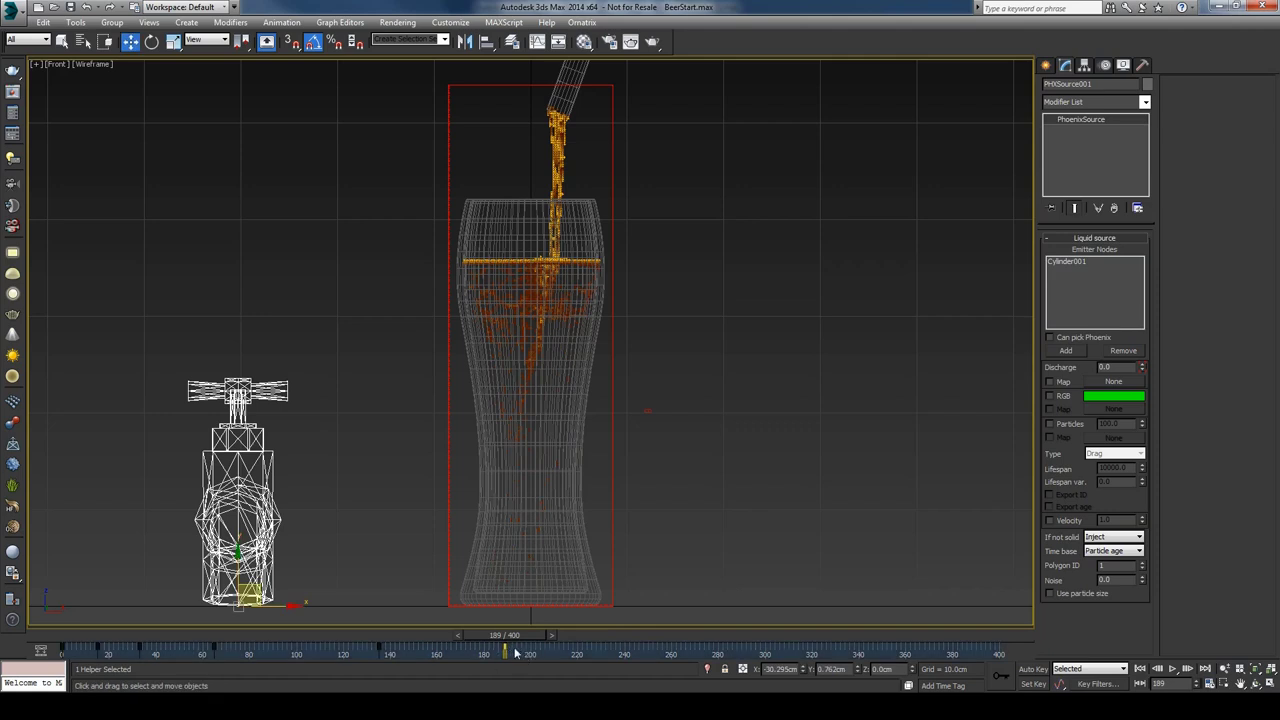
{"action": "mouse_move", "coordinate": [515, 638]}
{"action": "left_mouse_down"}
{"action": "mouse_move", "coordinate": [530, 639]}
{"action": "mouse_move", "coordinate": [508, 647]}
{"action": "left_mouse_up"}
{"action": "key", "text": "w"}
{"action": "left_click", "coordinate": [775, 416]}
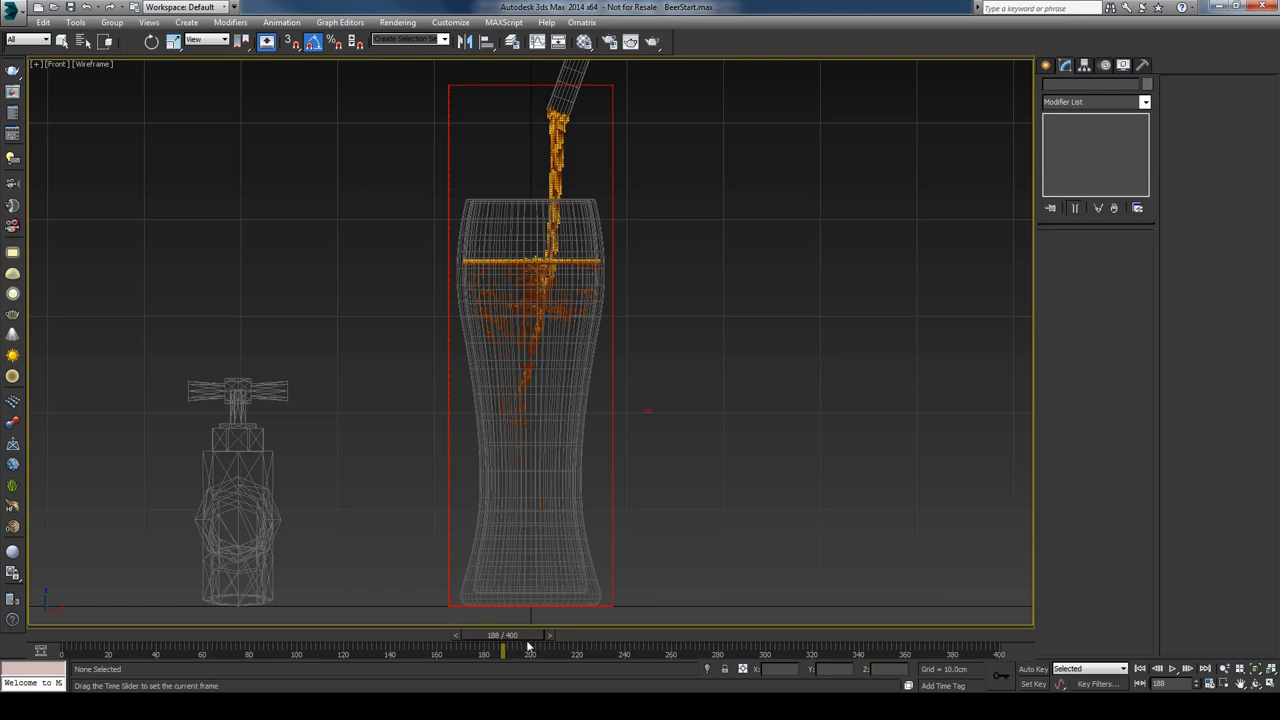
{"action": "left_click_drag", "start_coordinate": [525, 640], "coordinate": [553, 648]}
{"action": "key", "text": "w"}
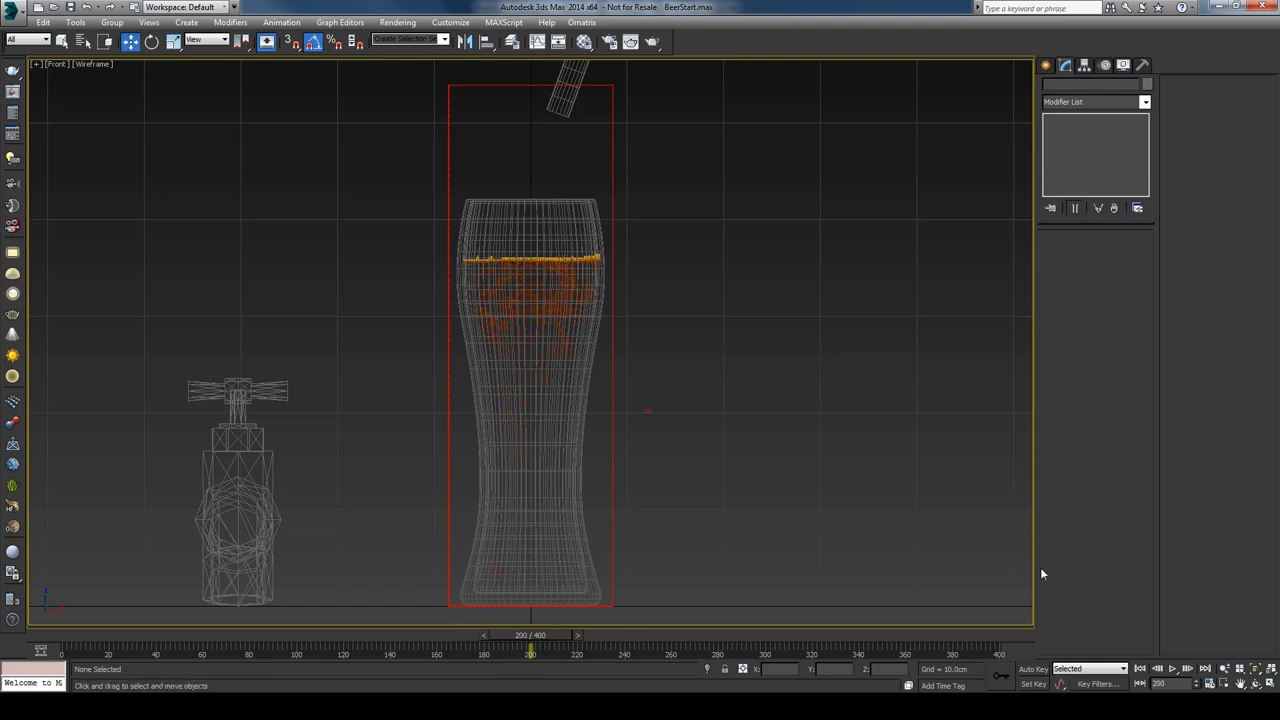
- Select the simulator, enable Foam, and set the foam birth Rate to 1
{"action": "key", "text": "q"}
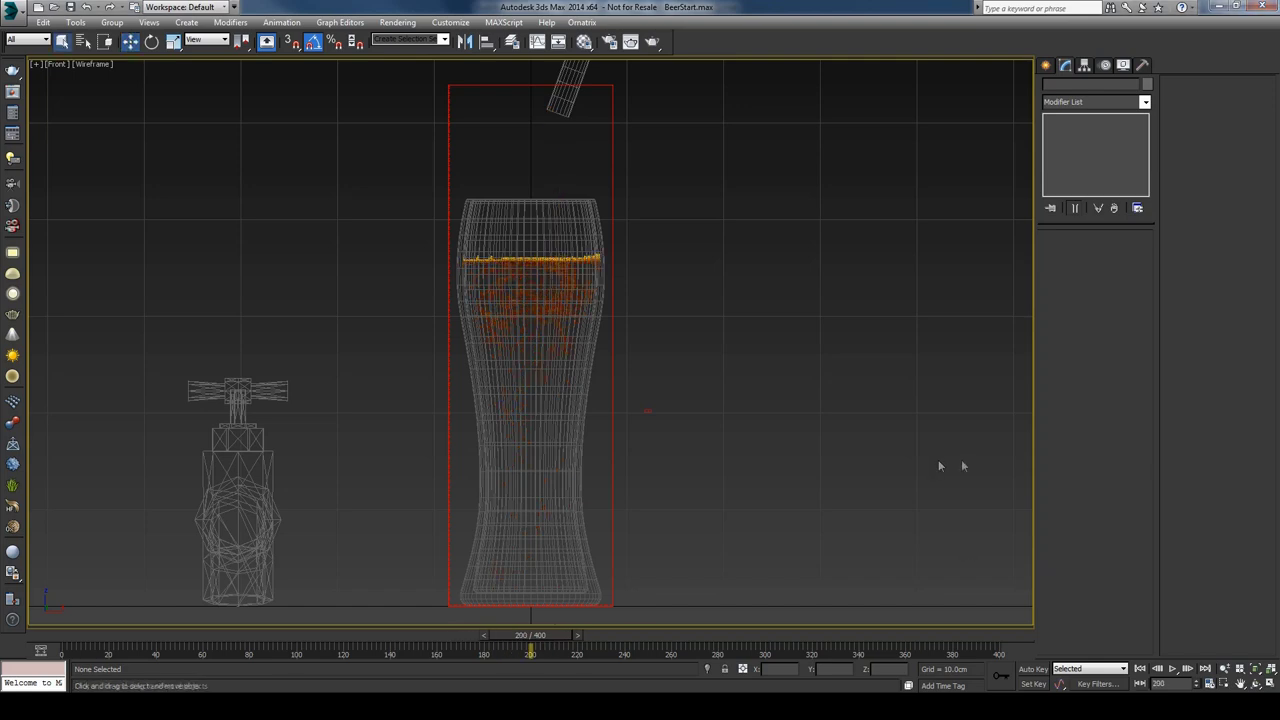
{"action": "left_click", "coordinate": [612, 603]}
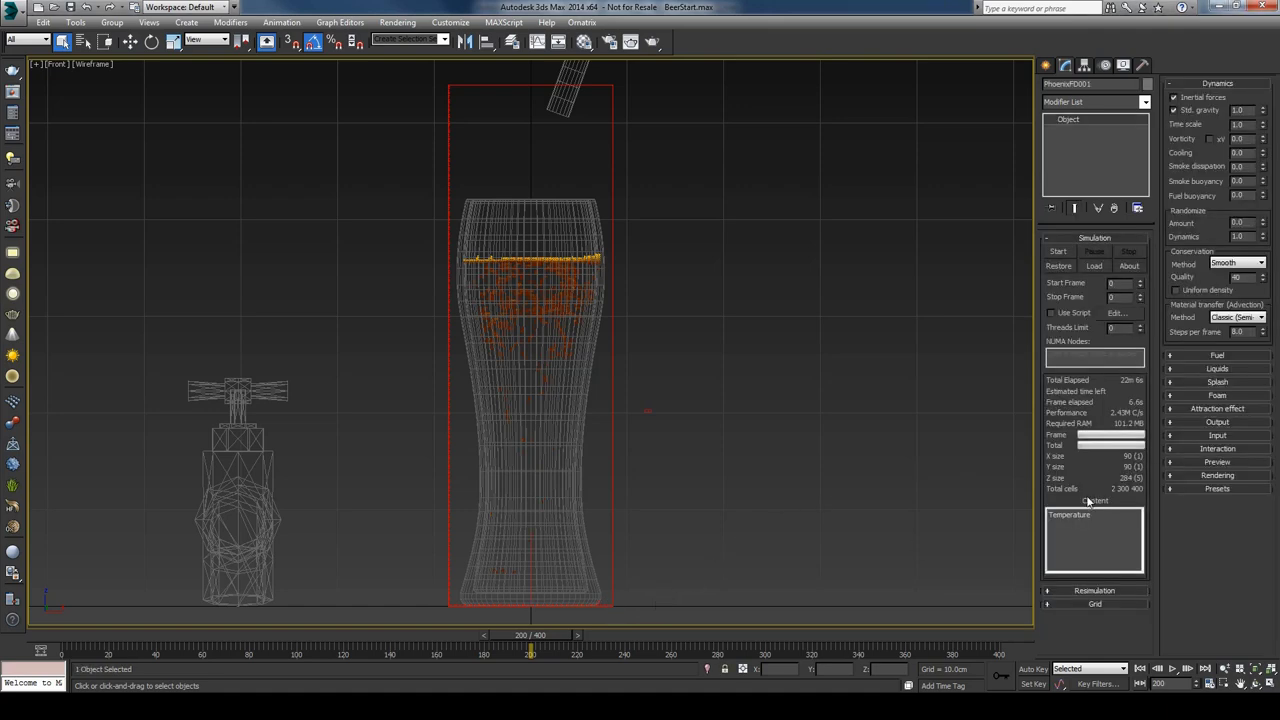
{"action": "left_click", "coordinate": [1199, 396]}
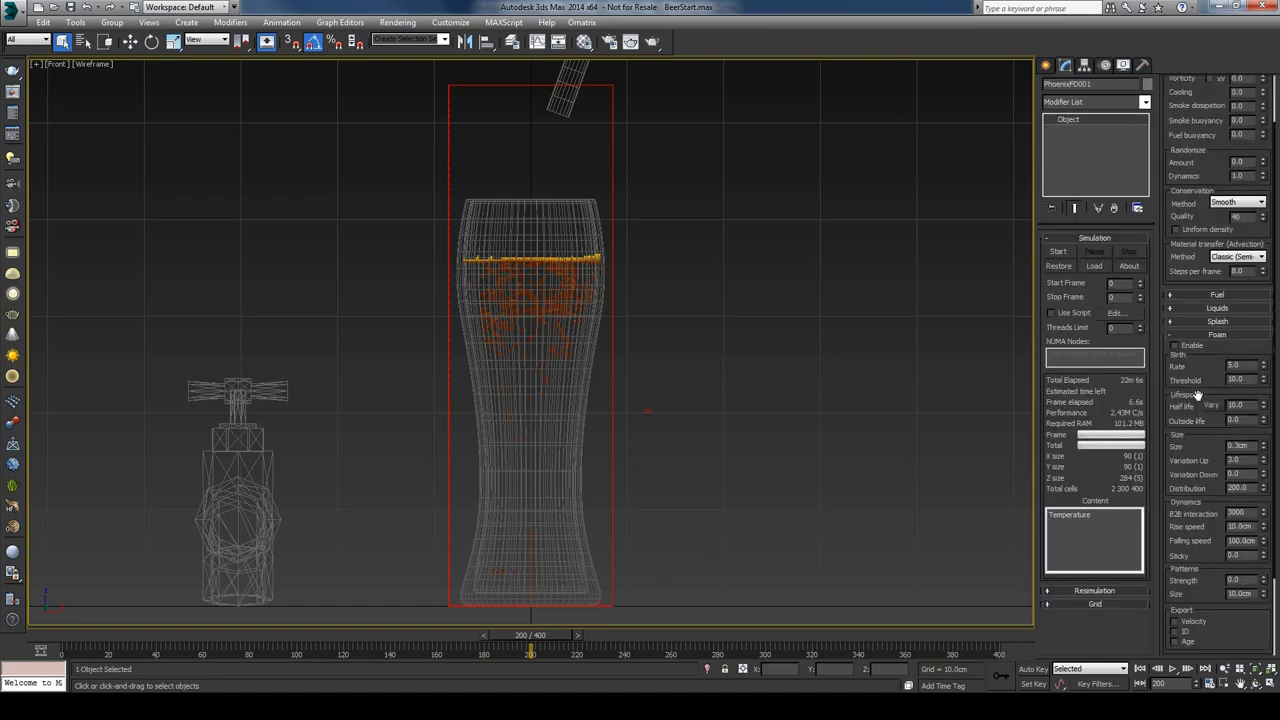
{"action": "left_click", "coordinate": [1175, 346]}
{"action": "left_click", "coordinate": [1244, 364]}
{"action": "type", "text": "1"}
{"action": "key", "text": "Return"}
- Decrease the grid resolution by two levels, to a 0.297 cm cell size, and start the simulation
{"action": "left_click", "coordinate": [1114, 605]}
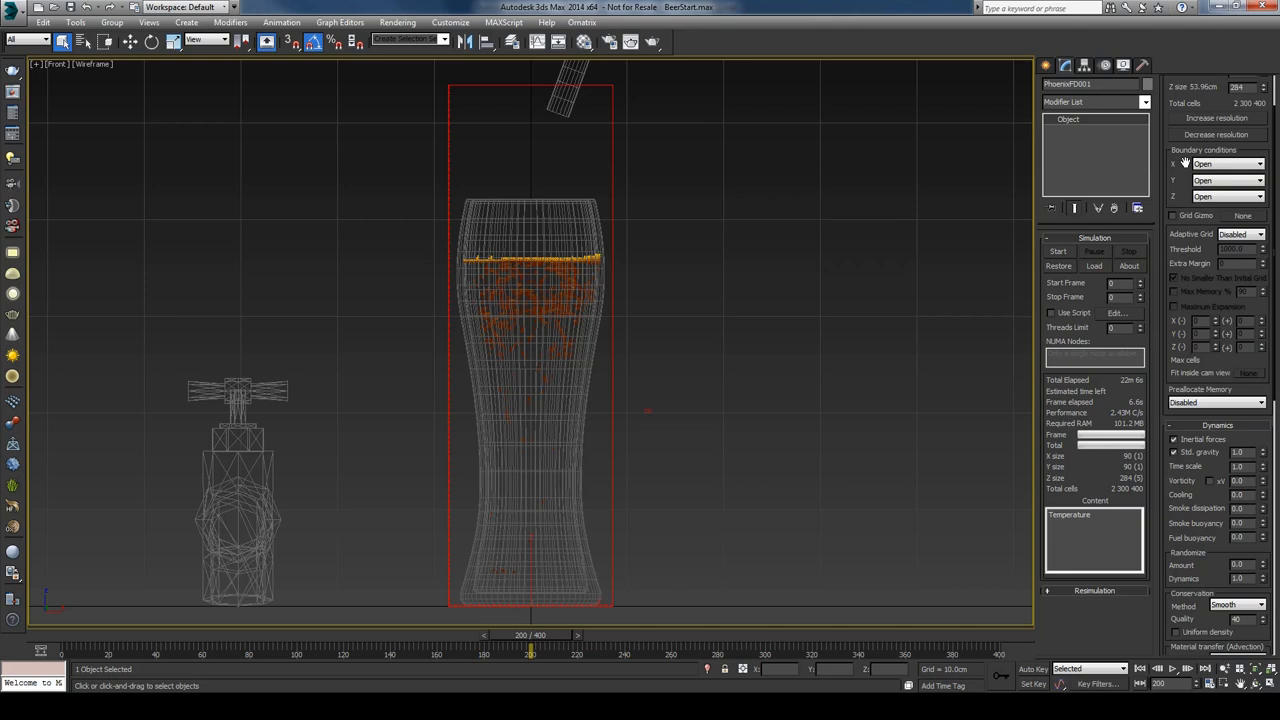
{"action": "scroll", "coordinate": [1205, 101], "scroll_direction": "up", "scroll_amount": 2}
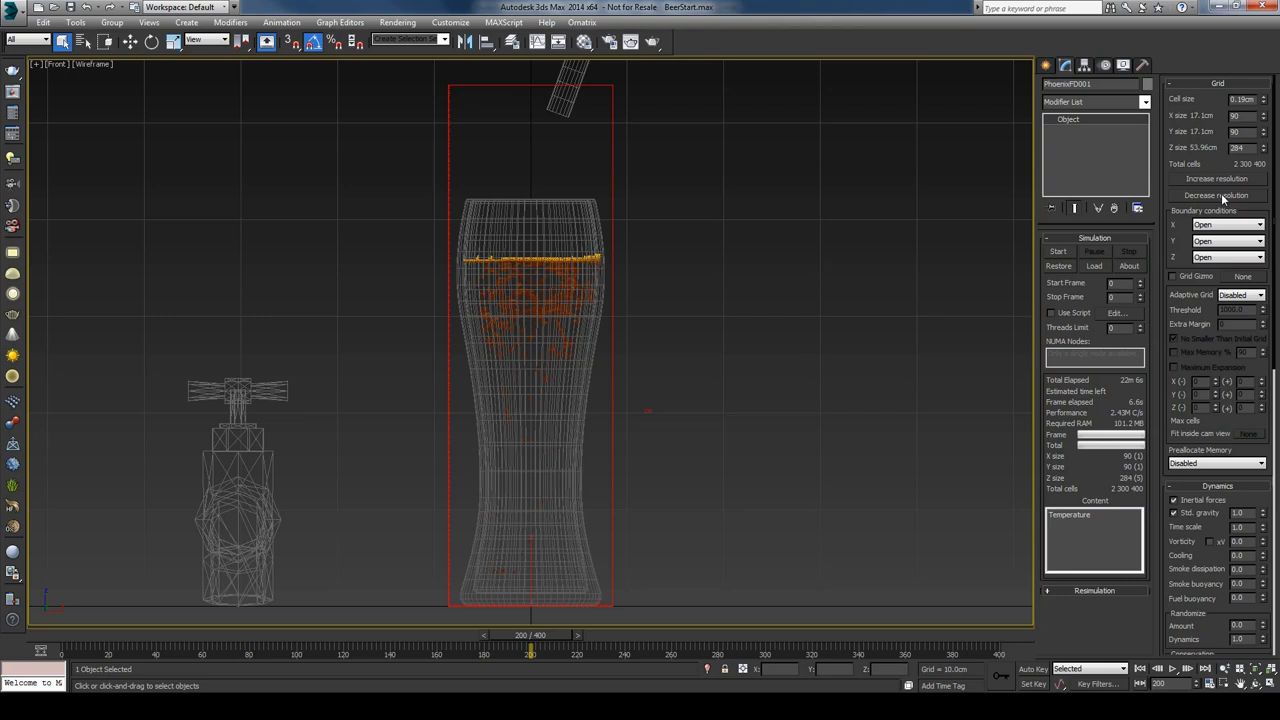
{"action": "left_click", "coordinate": [1221, 194]}
{"action": "left_click", "coordinate": [1221, 194]}
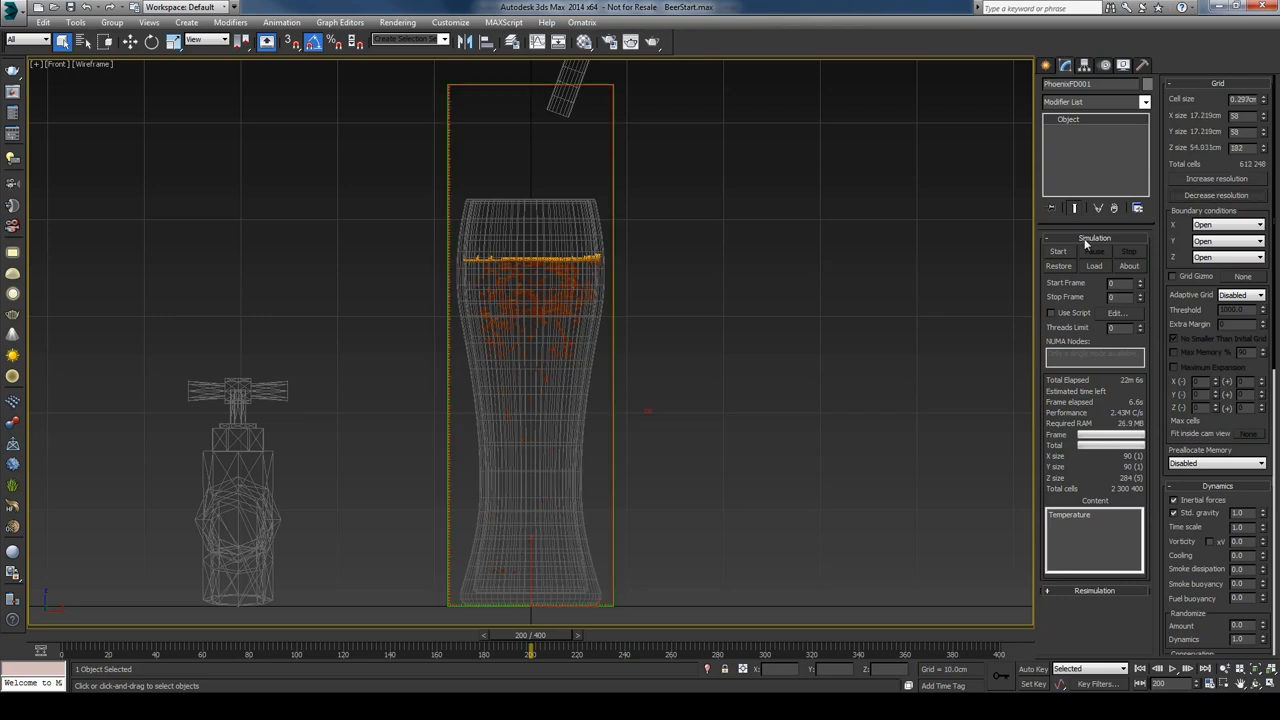
{"action": "left_click", "coordinate": [1058, 251]}
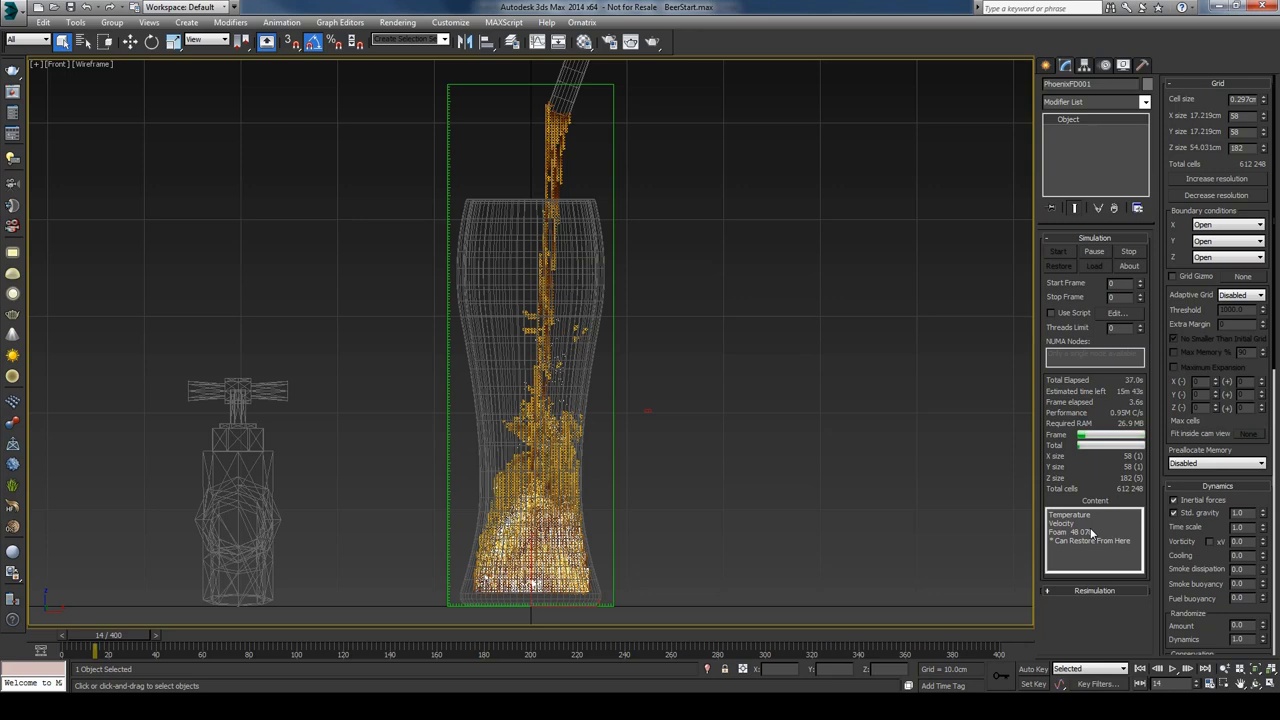
- Pause the simulation and go back to frame 7 to examine the first foam particles
{"action": "left_click", "coordinate": [1095, 252]}
{"action": "left_click_drag", "start_coordinate": [106, 636], "coordinate": [94, 631]}
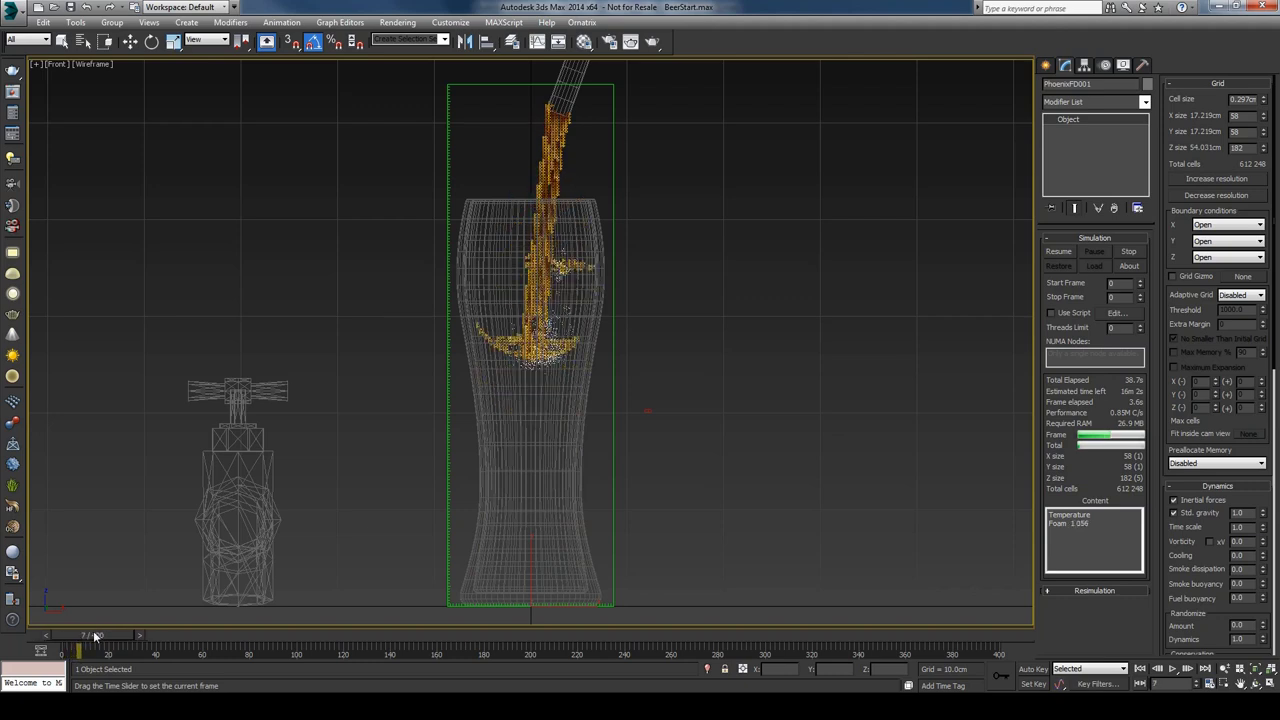
{"action": "key", "text": "q"}
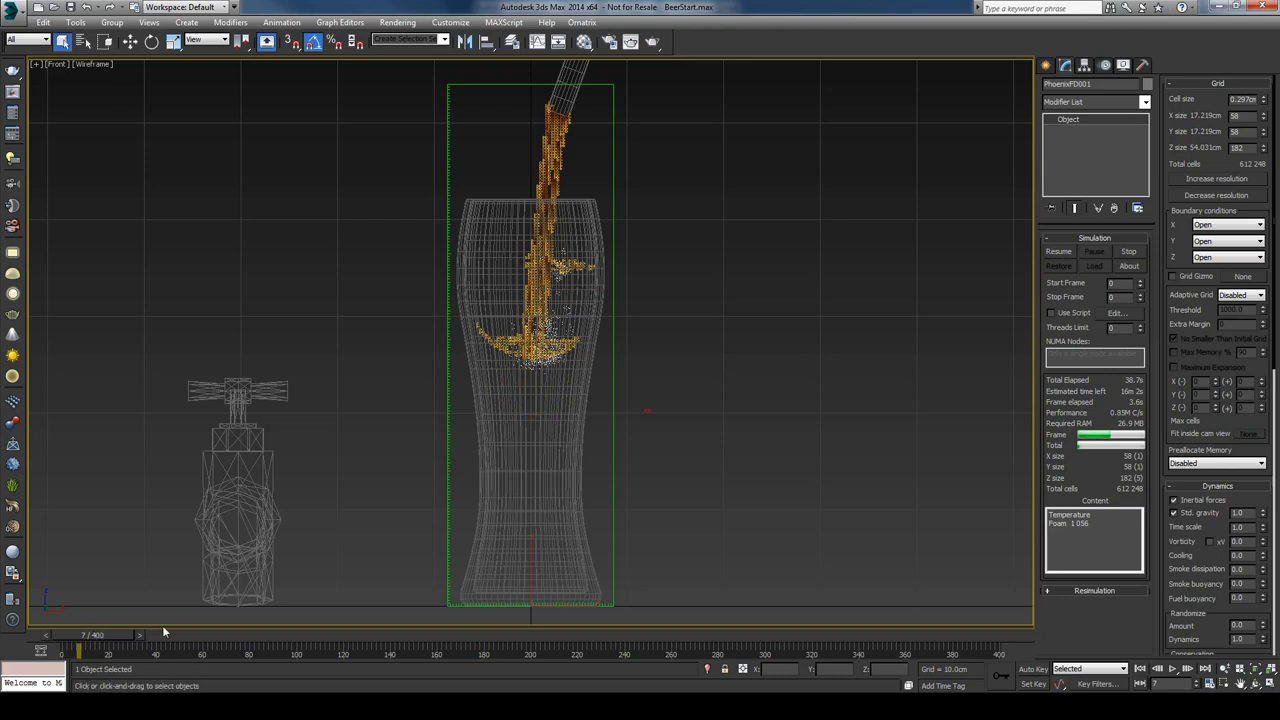
- Scrub the early frames to check the foam, set the foam birth Threshold to 50, and restart the simulation
{"action": "left_click_drag", "start_coordinate": [112, 634], "coordinate": [117, 638]}
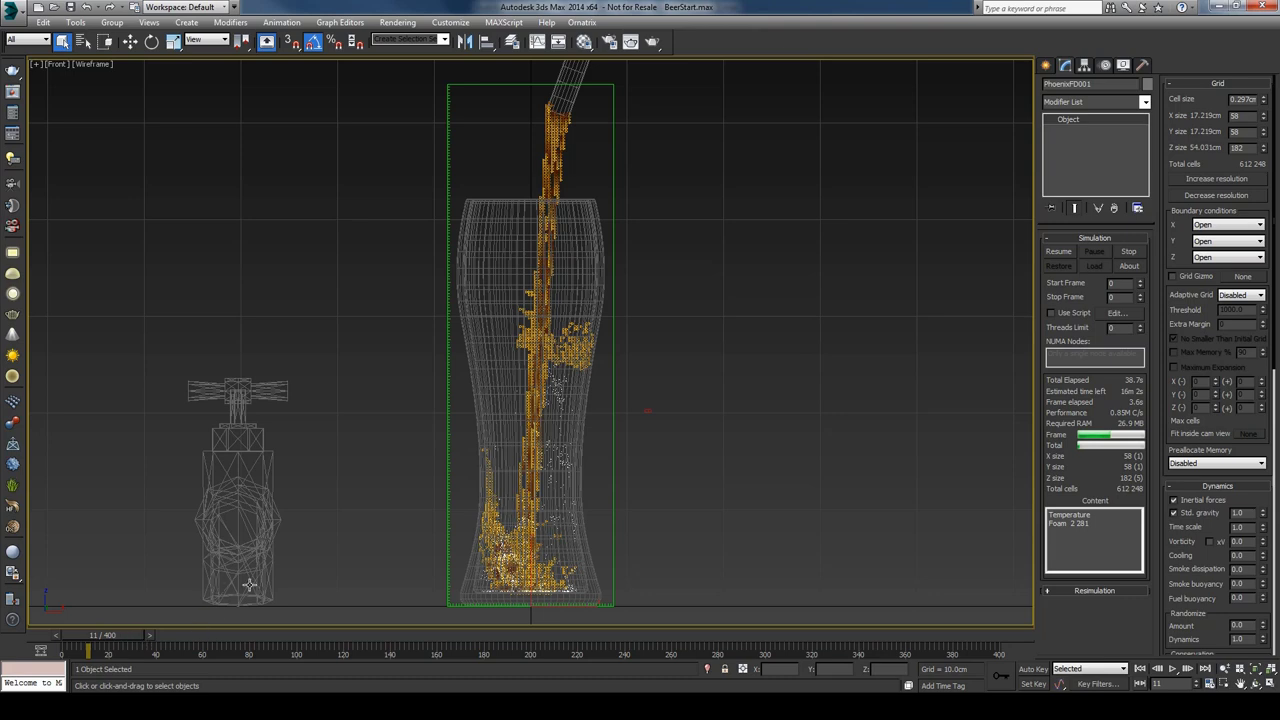
{"action": "scroll", "coordinate": [1220, 480], "scroll_direction": "down", "scroll_amount": 10}
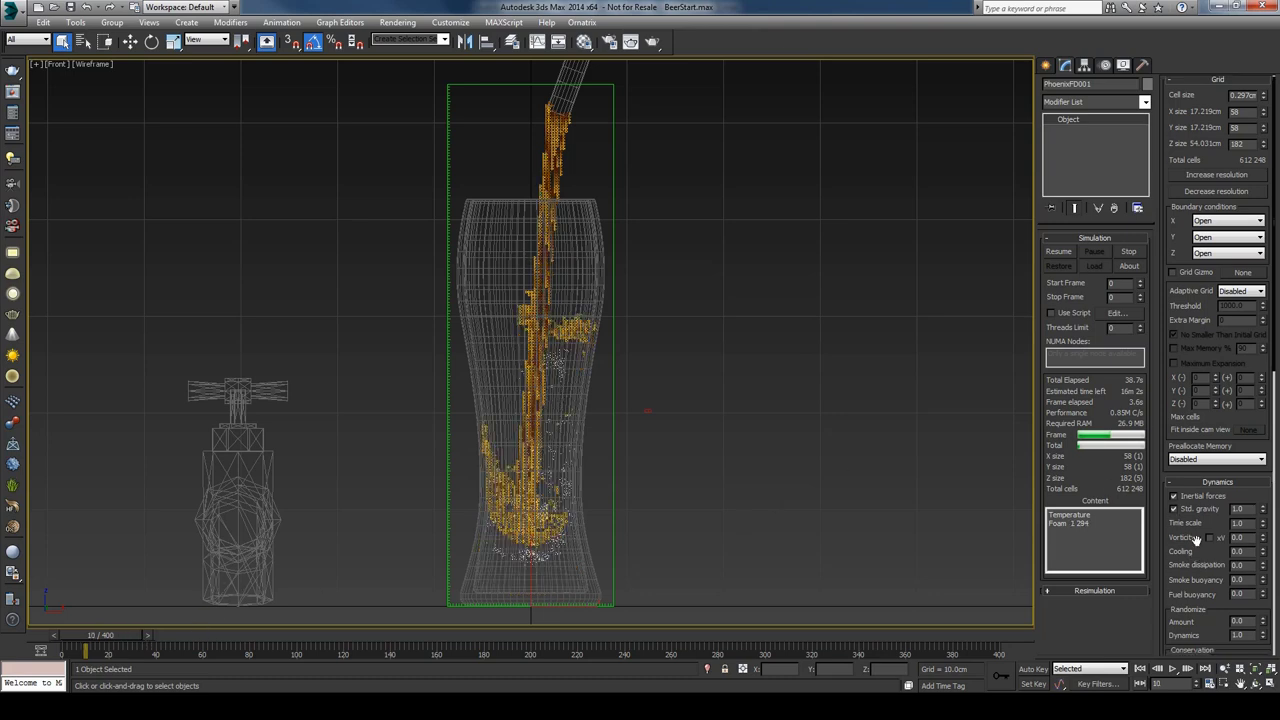
{"action": "scroll", "coordinate": [1250, 462], "scroll_direction": "down", "scroll_amount": 1}
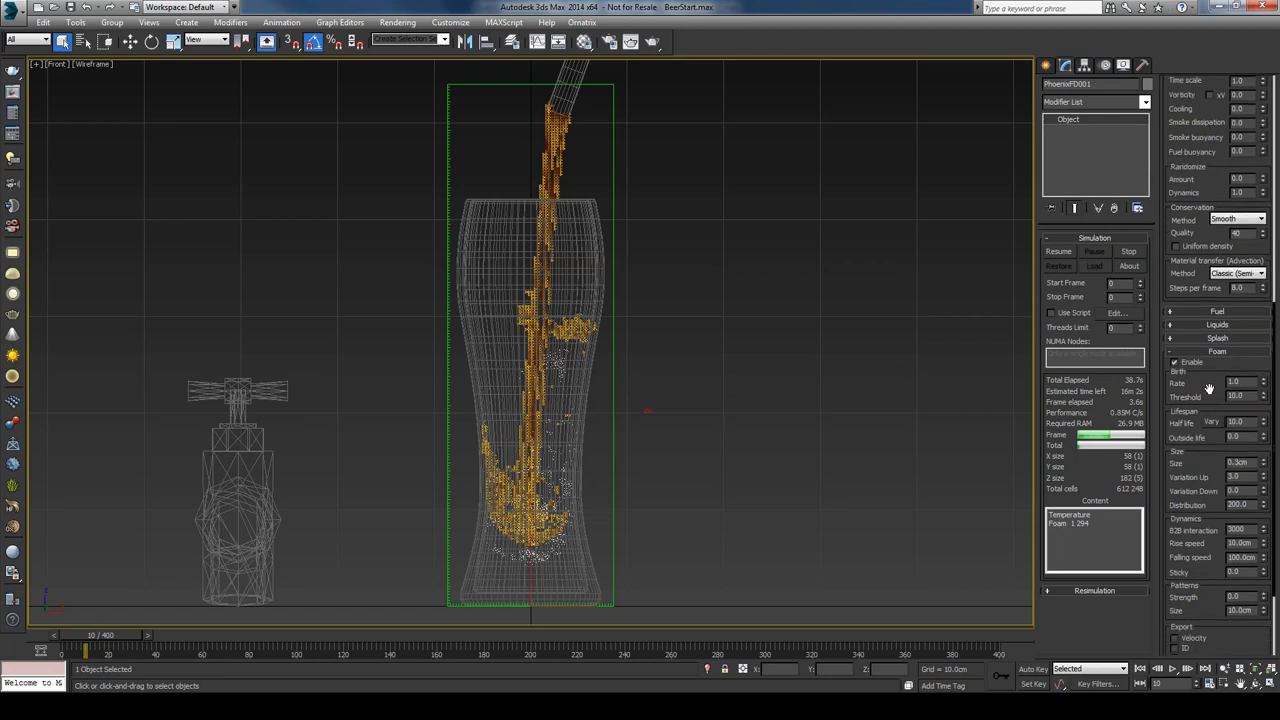
{"action": "double_click", "coordinate": [1247, 395]}
{"action": "type", "text": "50"}
{"action": "key", "text": "Return"}
{"action": "left_click", "coordinate": [1130, 252]}
{"action": "left_click", "coordinate": [1059, 252]}
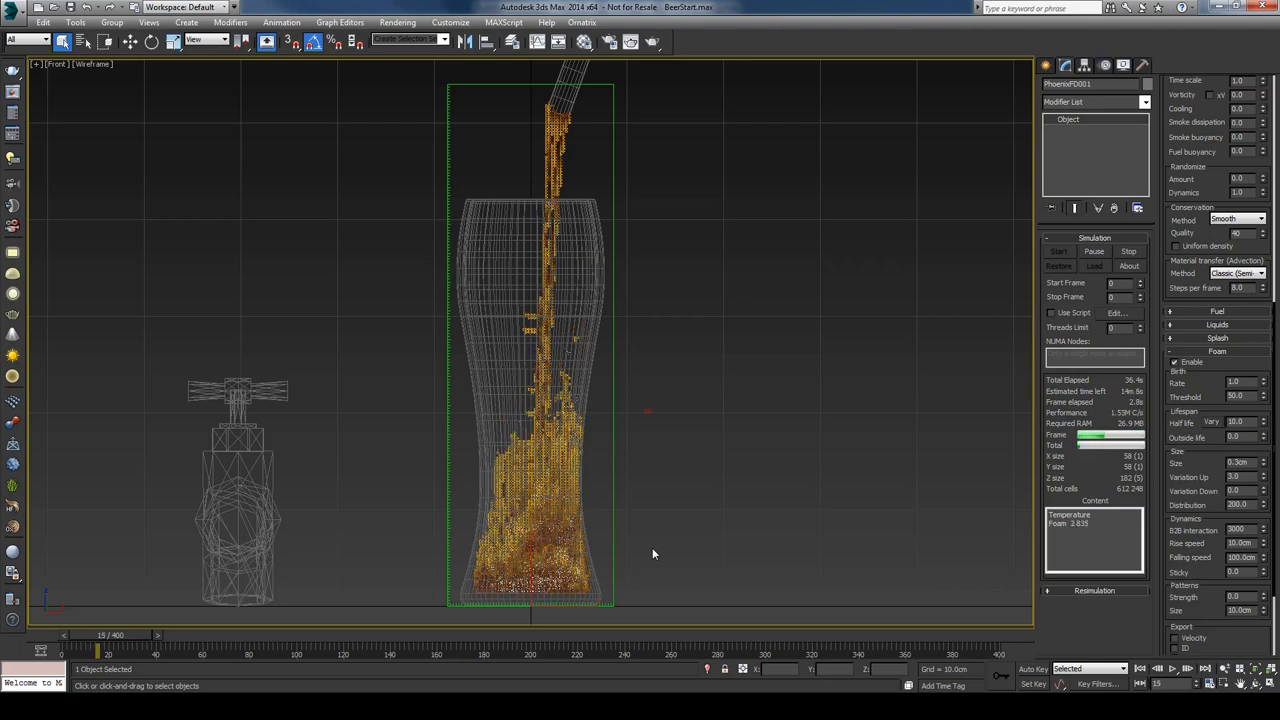
- Pause the simulation, set the foam birth Threshold to 70, and restart the simulation
{"action": "left_click", "coordinate": [1094, 251]}
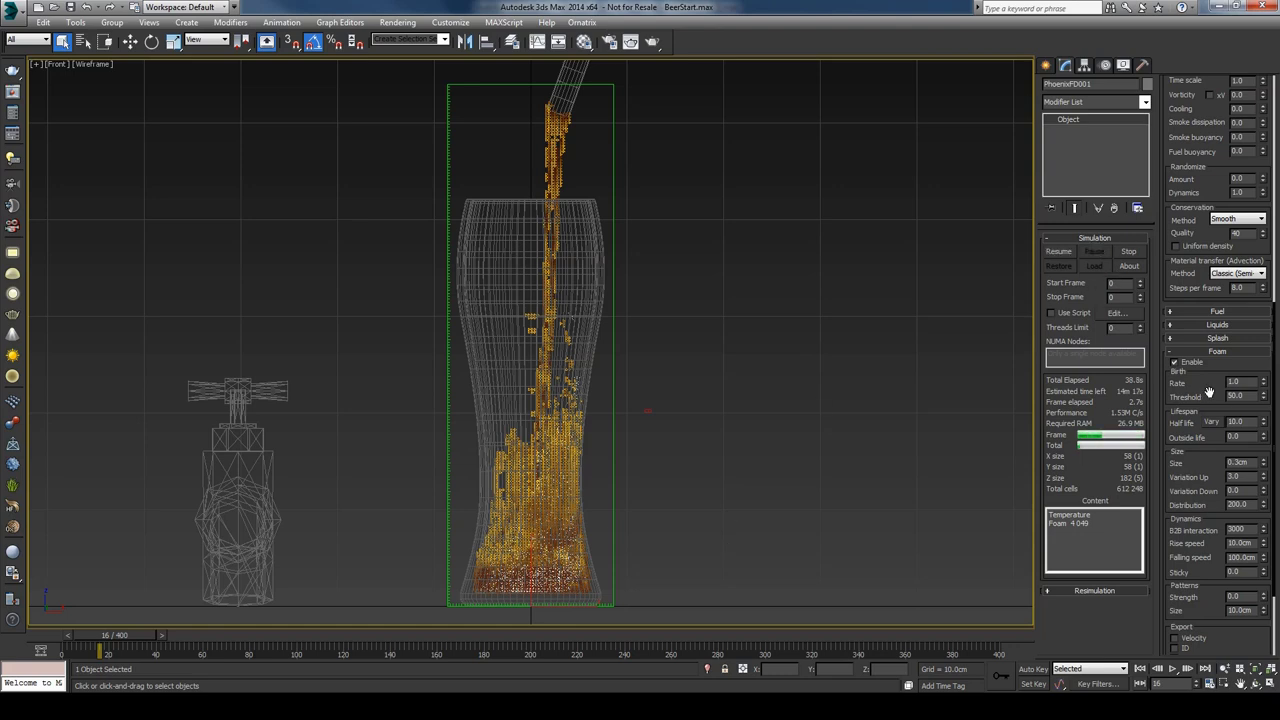
{"action": "double_click", "coordinate": [1237, 396]}
{"action": "type", "text": "70"}
{"action": "key", "text": "Return"}
{"action": "left_click", "coordinate": [1058, 265]}
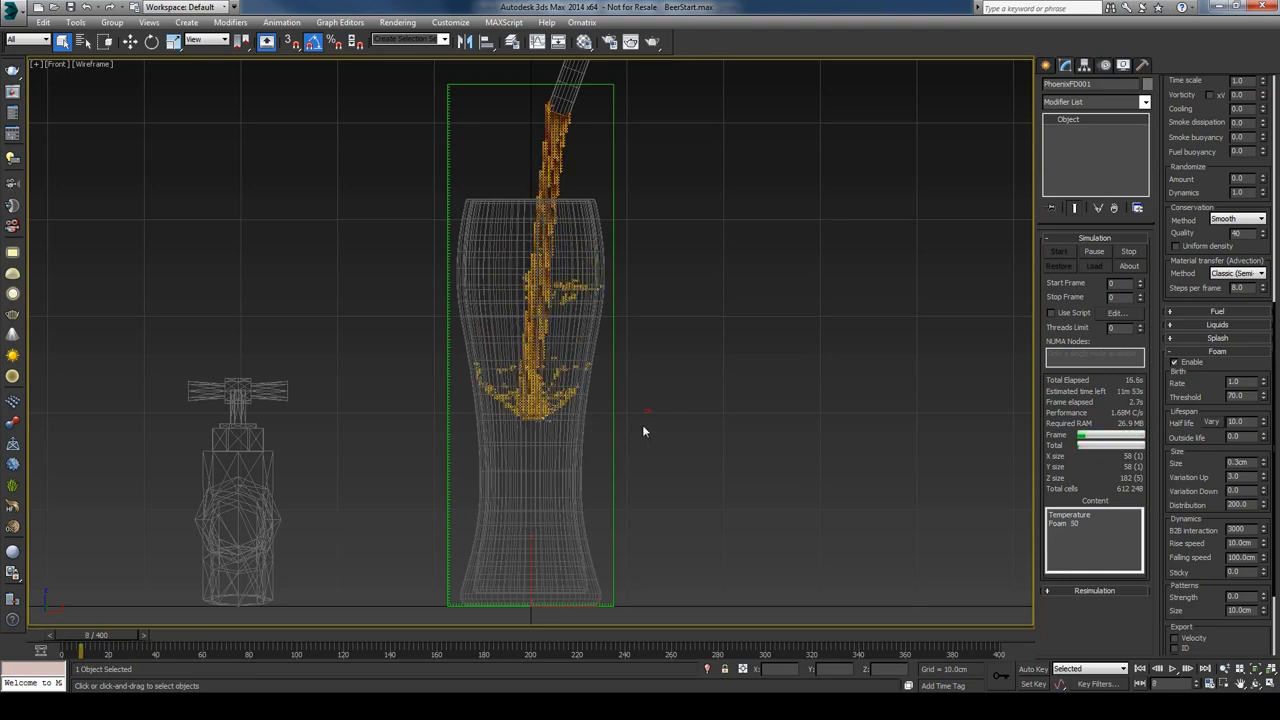
- Pause the simulation, turn on Auto Key, and key the foam birth Rate at 0 on frame 0
{"action": "left_click", "coordinate": [1096, 254]}
{"action": "double_click", "coordinate": [1240, 396]}
{"action": "double_click", "coordinate": [1247, 381]}
{"action": "left_click", "coordinate": [1033, 670]}
{"action": "left_click_drag", "start_coordinate": [100, 634], "coordinate": [86, 634]}
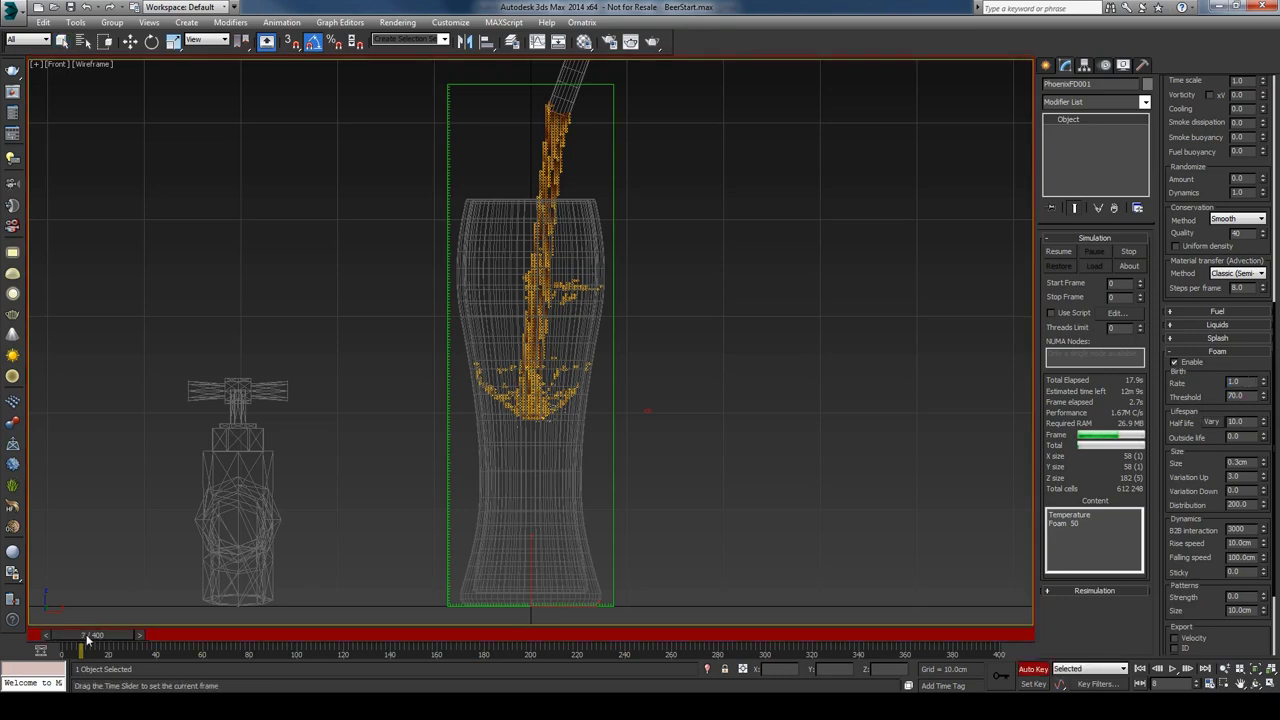
{"action": "right_click", "coordinate": [1263, 383]}
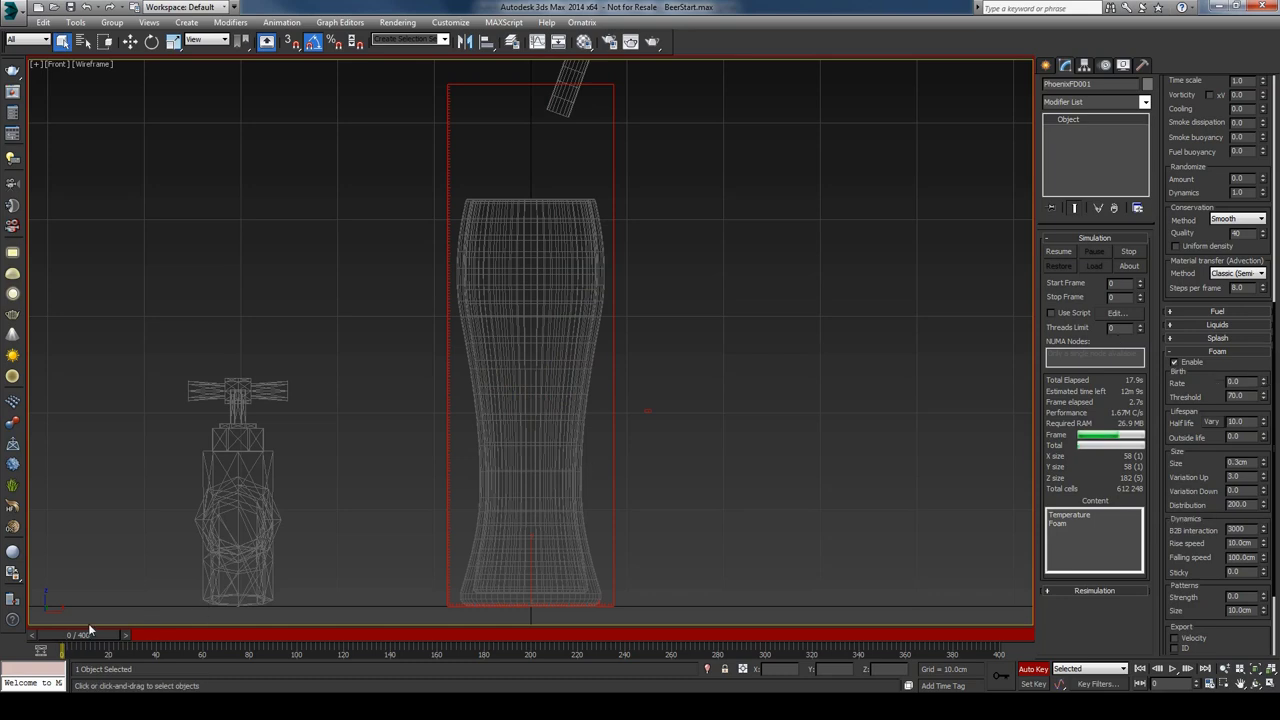
- Key the foam birth Rate at 0 on frame 10 and at 10 on frame 11, leaving Auto Key off
{"action": "left_click_drag", "start_coordinate": [88, 635], "coordinate": [108, 640]}
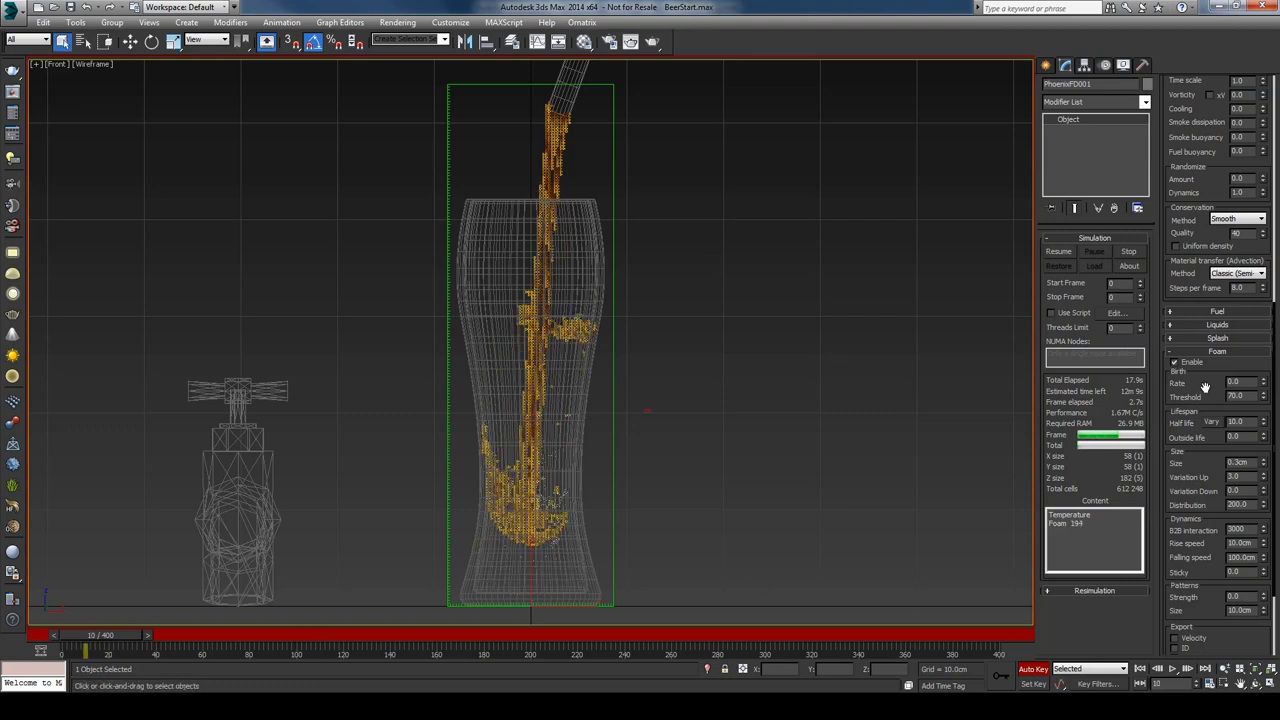
{"action": "left_click", "coordinate": [1263, 381]}
{"action": "left_click", "coordinate": [1263, 387]}
{"action": "left_click", "coordinate": [147, 635]}
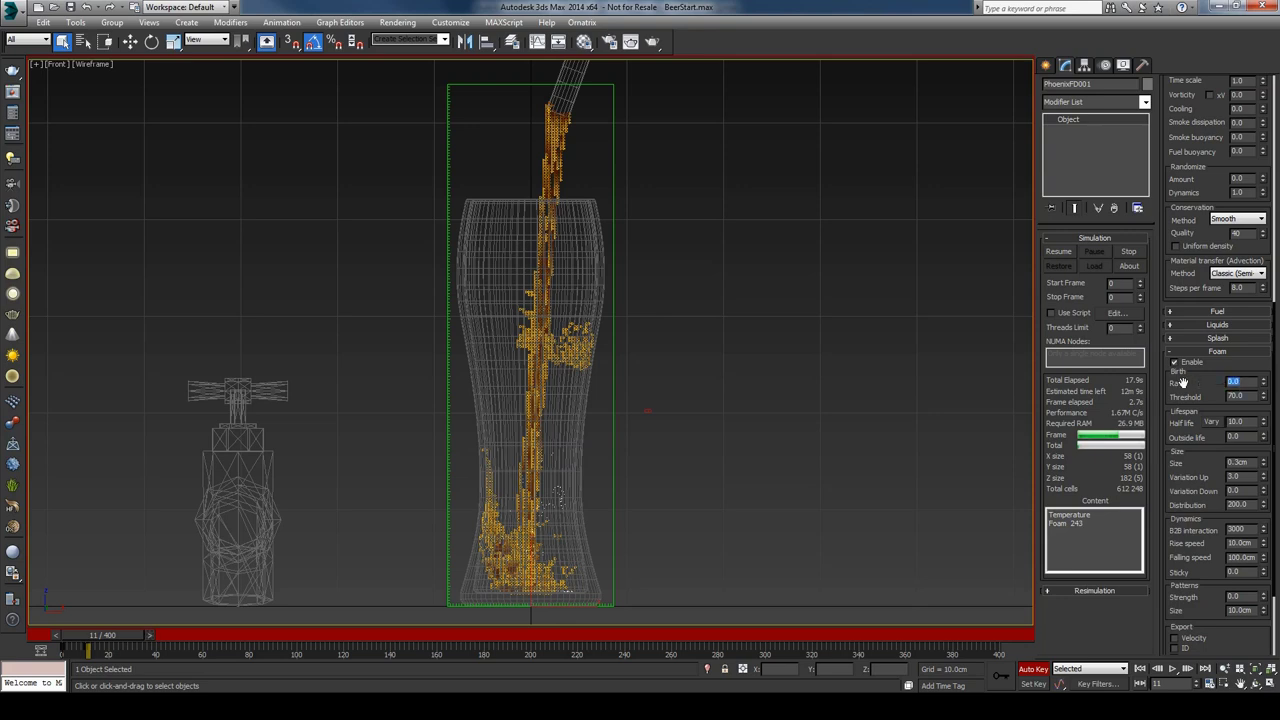
{"action": "type", "text": "0"}
{"action": "key", "text": "Return"}
{"action": "type", "text": "10"}
{"action": "key", "text": "Return"}
{"action": "left_click", "coordinate": [1034, 669]}
- Change the tangent type of the foam Rate keys in Track View, close it, and restart the simulation
{"action": "right_click", "coordinate": [1249, 381]}
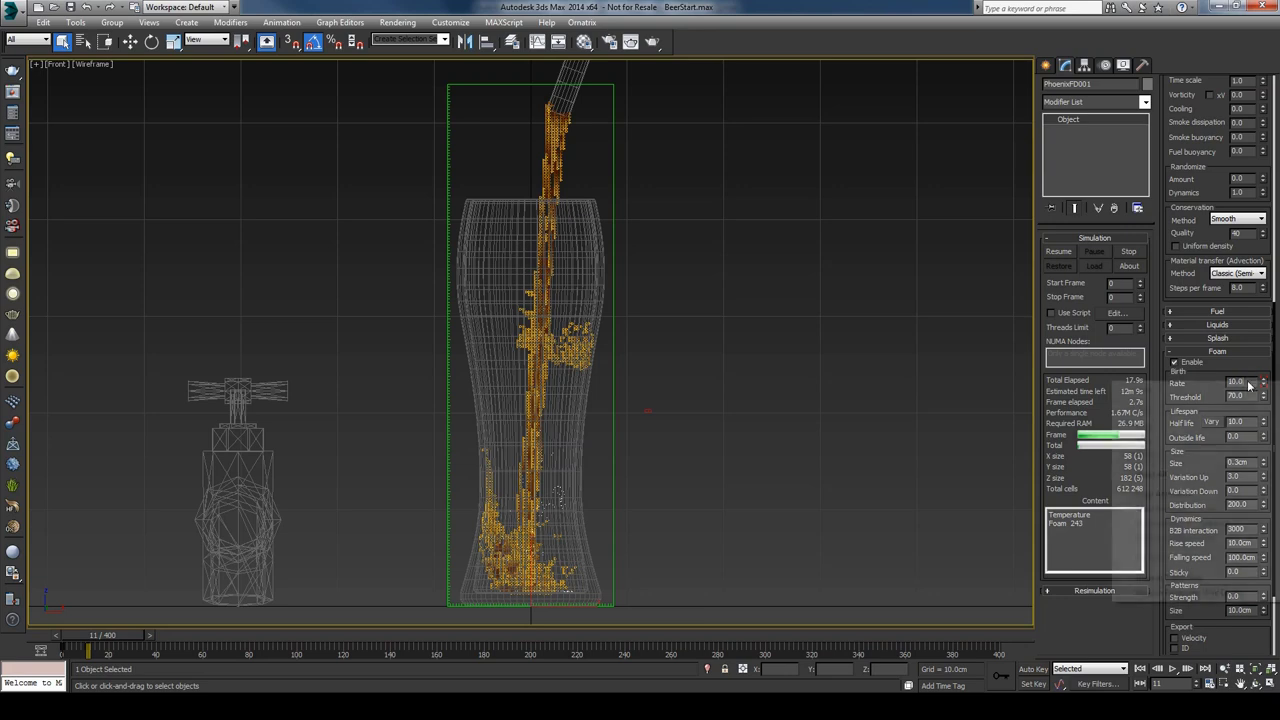
{"action": "left_click", "coordinate": [1232, 576]}
{"action": "scroll", "coordinate": [490, 275], "scroll_direction": "down", "scroll_amount": 3}
{"action": "left_click_drag", "start_coordinate": [342, 182], "coordinate": [454, 336]}
{"action": "left_click", "coordinate": [390, 130]}
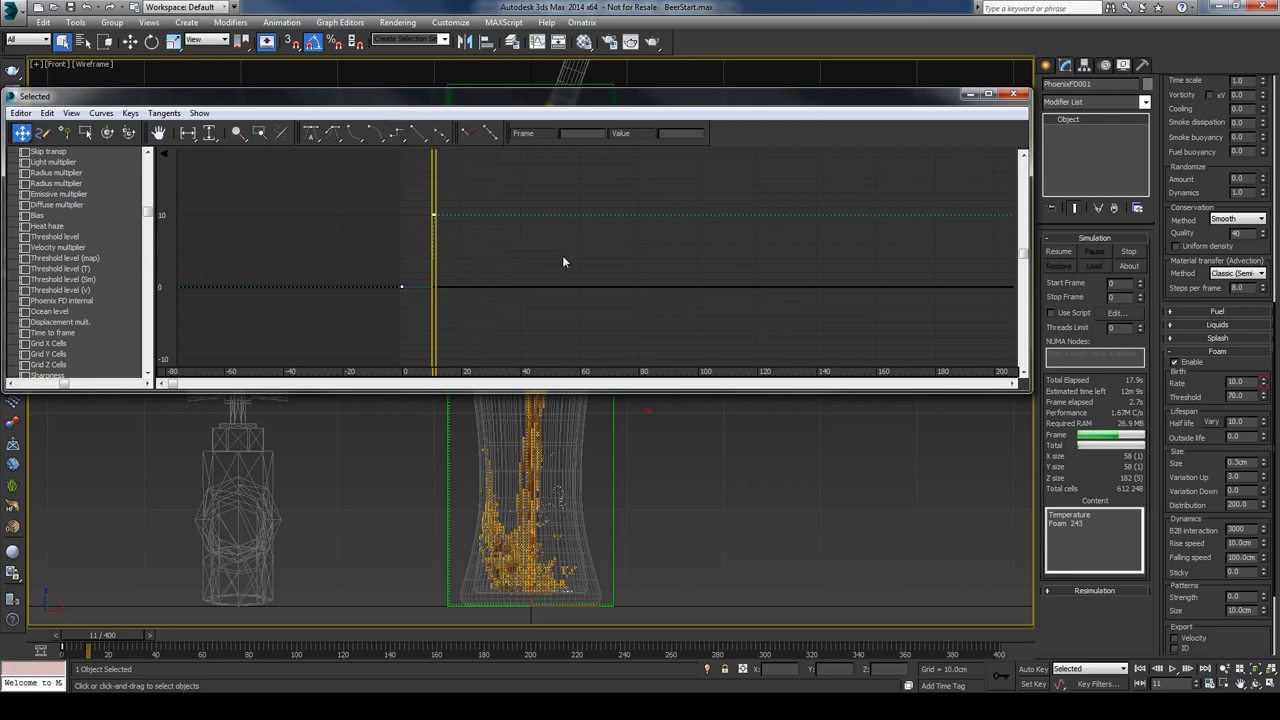
{"action": "left_click", "coordinate": [1013, 94]}
{"action": "left_click", "coordinate": [1120, 253]}
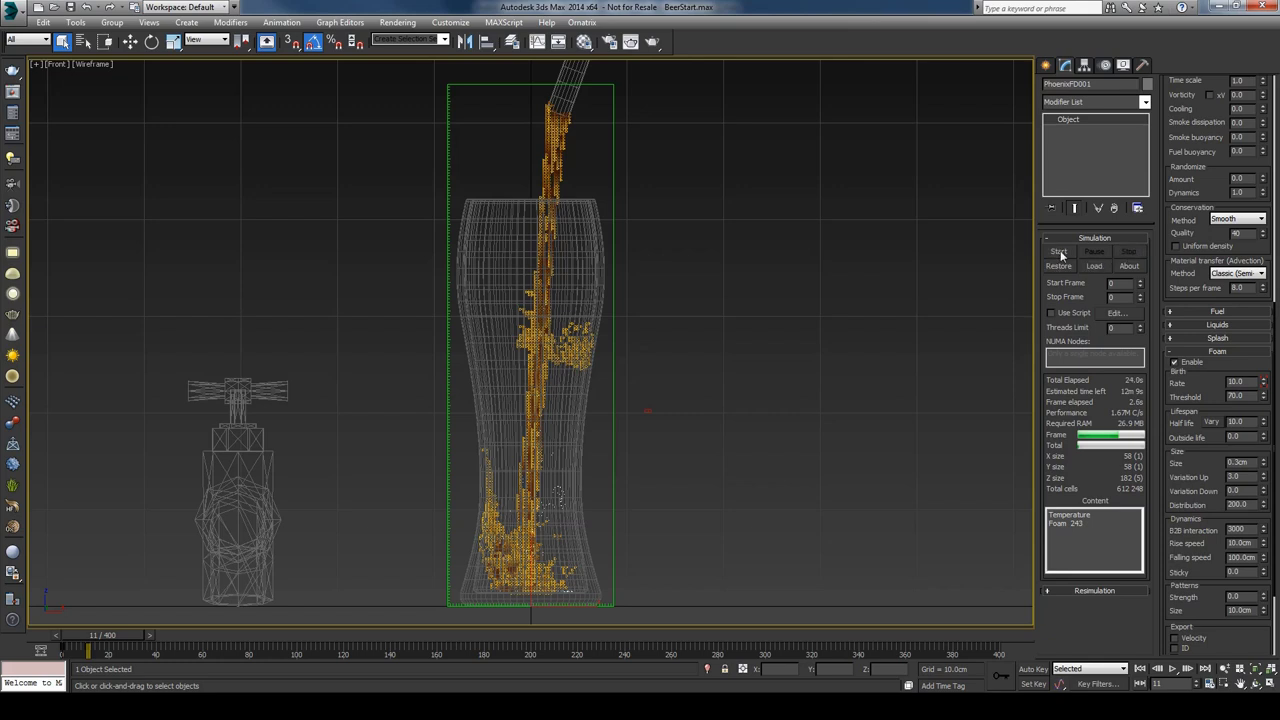
{"action": "left_click", "coordinate": [1059, 252]}
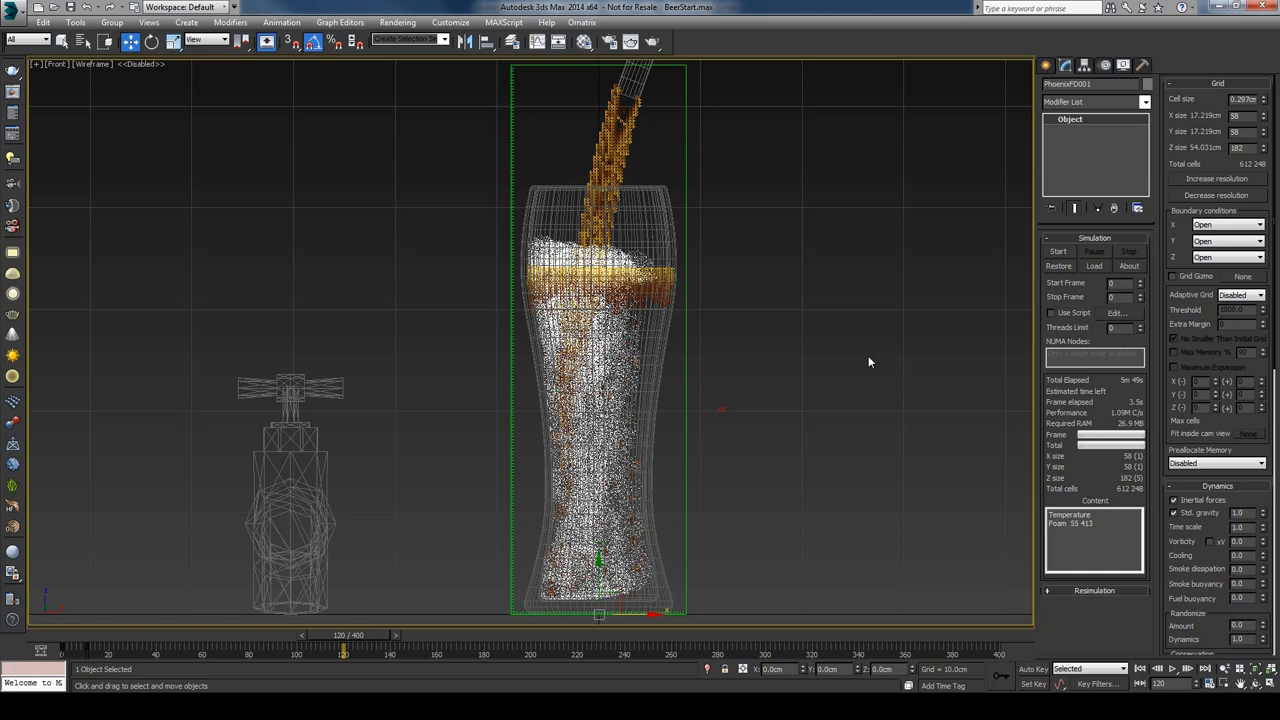
- Check the rendered bubbles in the V-Ray frame buffer, then set the foam Size to 0.2 cm
{"action": "right_click", "coordinate": [868, 355]}
{"action": "left_click", "coordinate": [898, 526]}
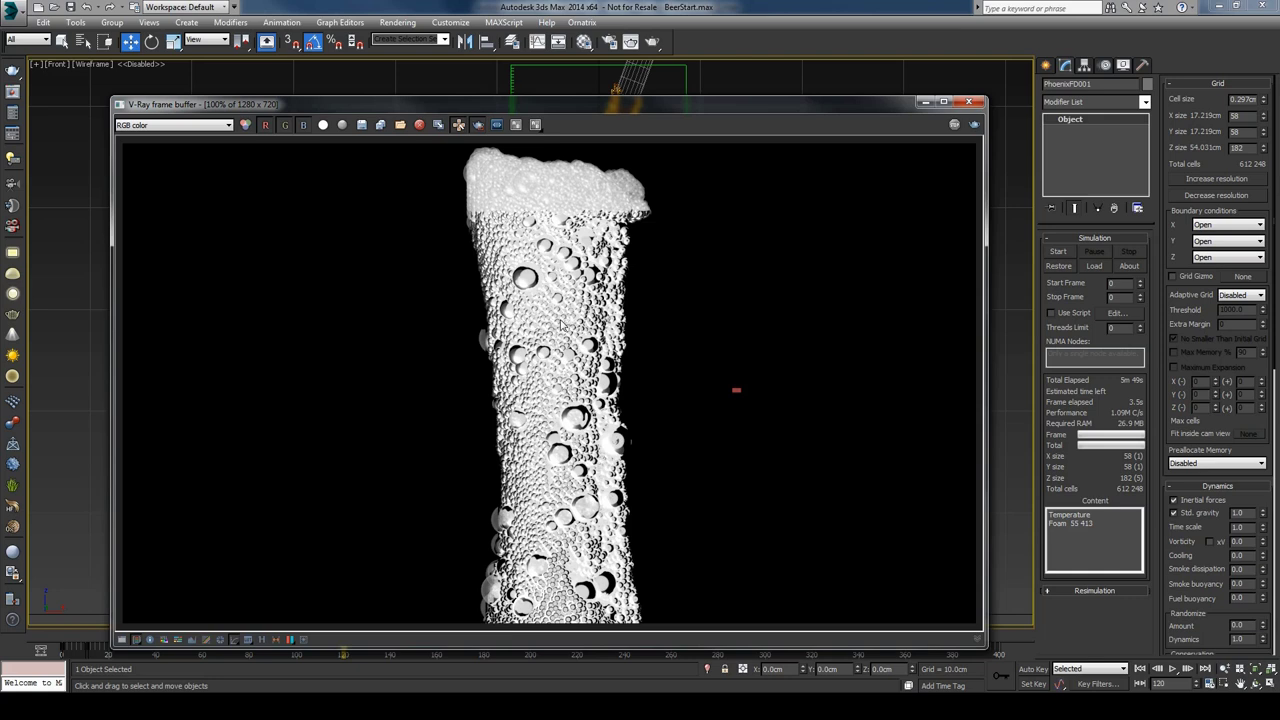
{"action": "left_click", "coordinate": [968, 101]}
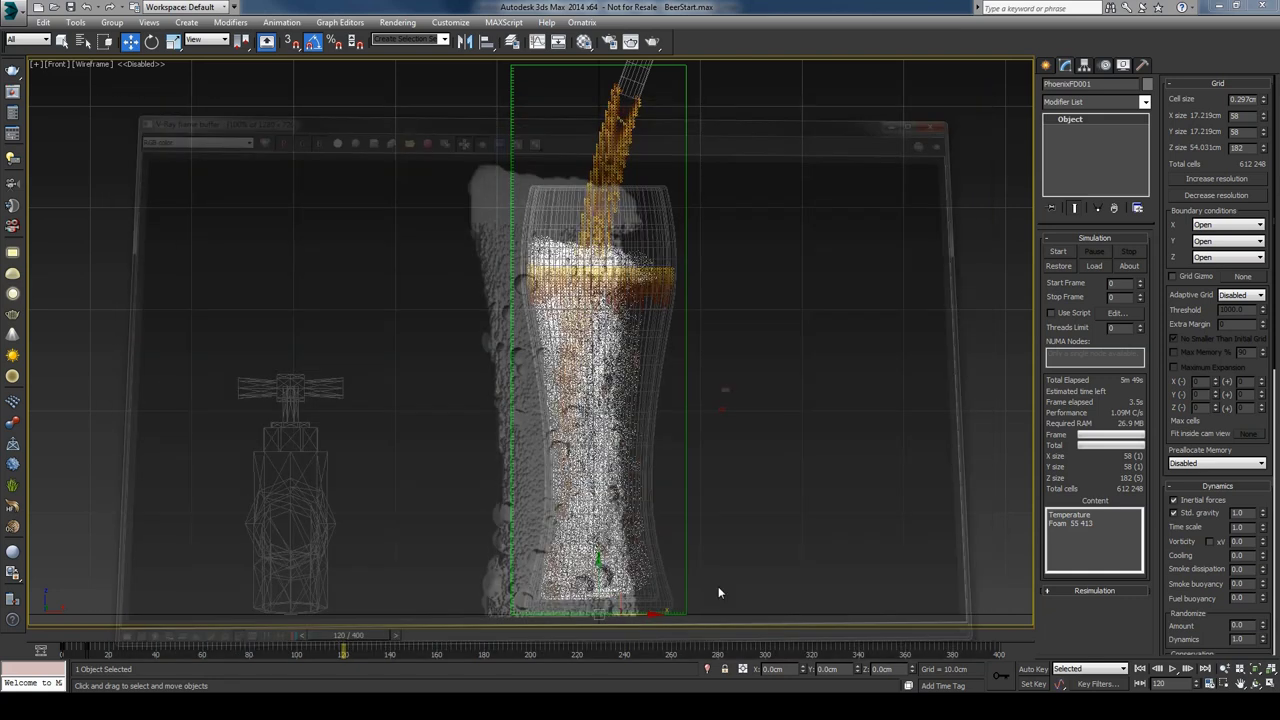
{"action": "scroll", "coordinate": [1205, 386], "scroll_direction": "down", "scroll_amount": 3}
{"action": "scroll", "coordinate": [1205, 386], "scroll_direction": "down", "scroll_amount": 8}
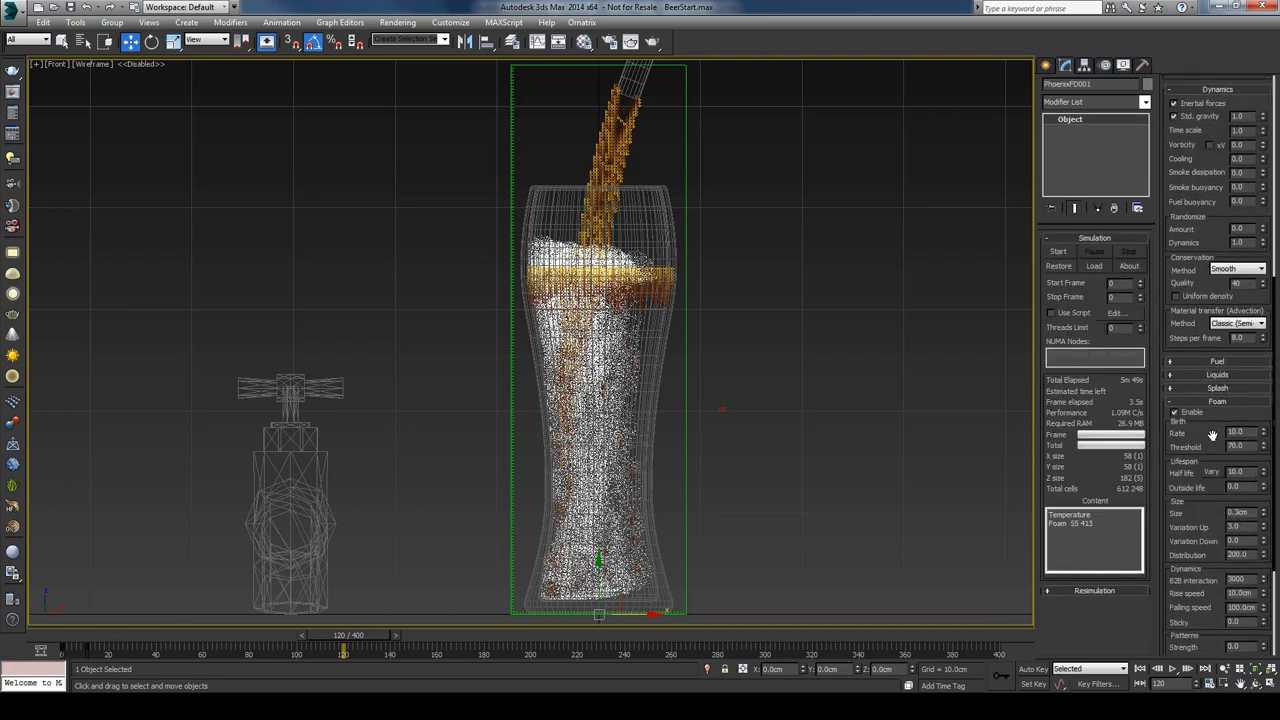
{"action": "double_click", "coordinate": [1236, 512]}
- Increase the grid resolution to a 0.19 cm cell size and start the simulation
{"action": "scroll", "coordinate": [1208, 240], "scroll_direction": "up", "scroll_amount": 11}
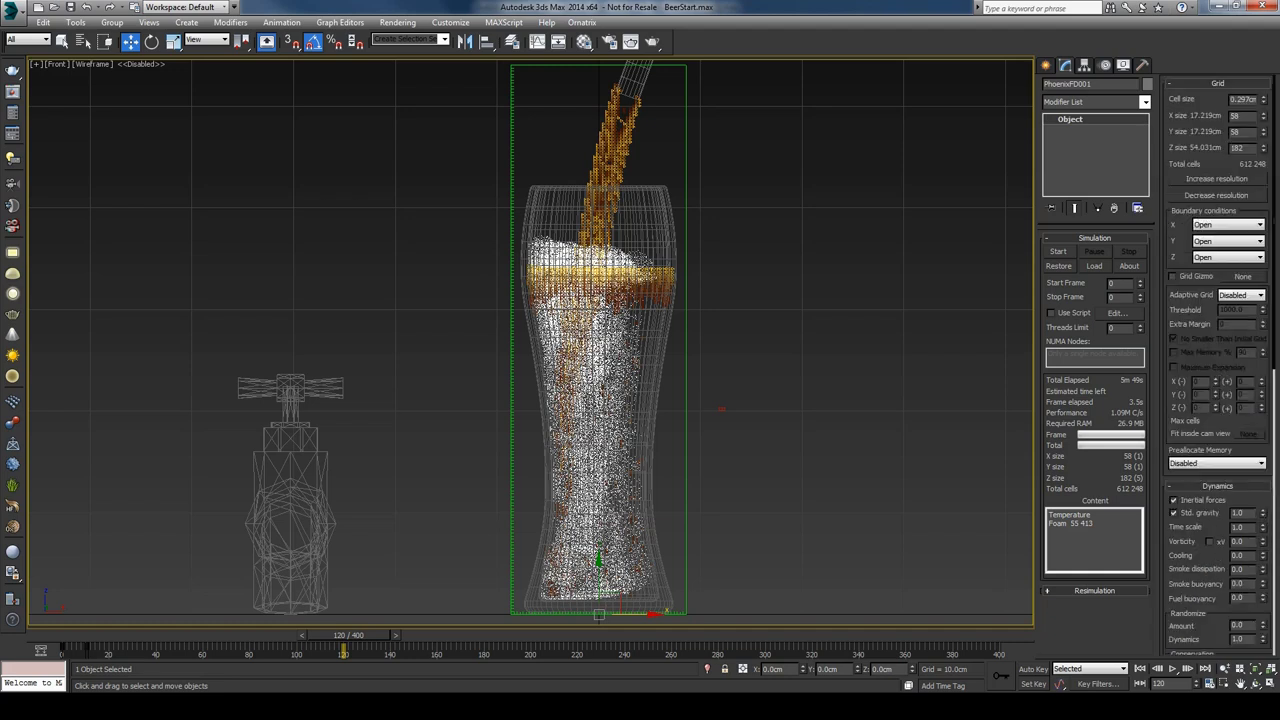
{"action": "left_click", "coordinate": [1216, 179]}
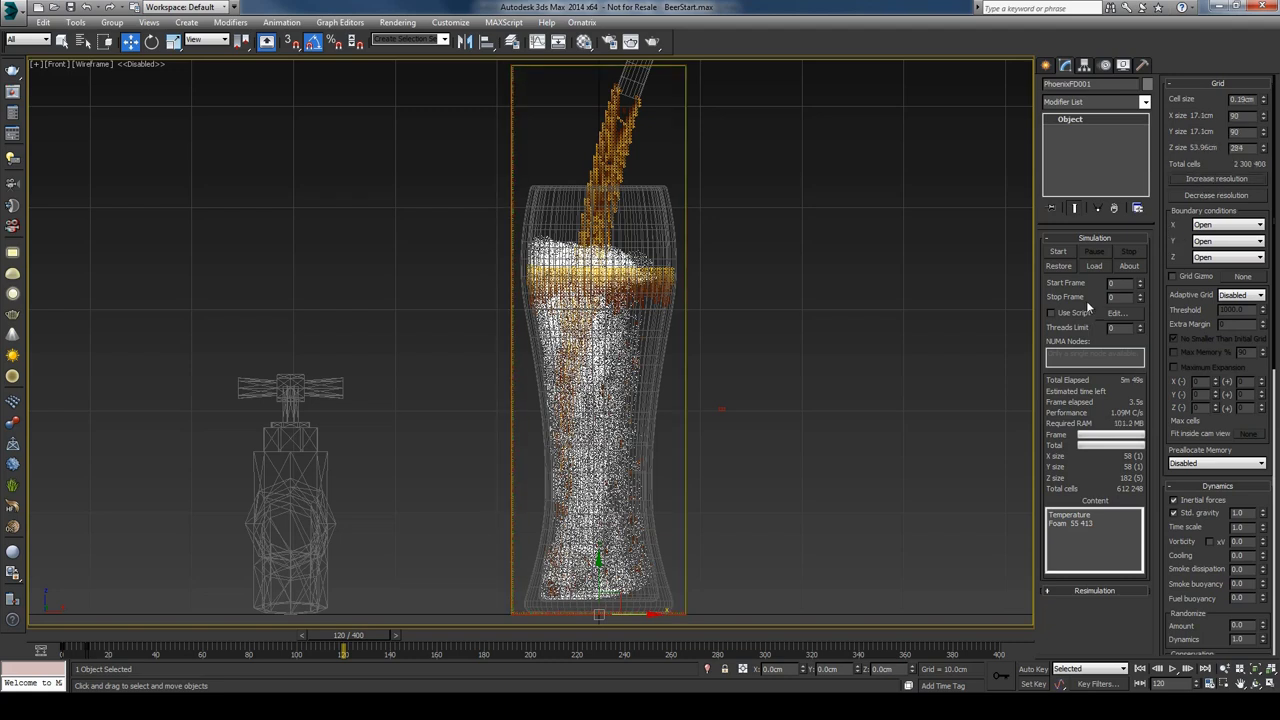
{"action": "left_click", "coordinate": [1062, 253]}
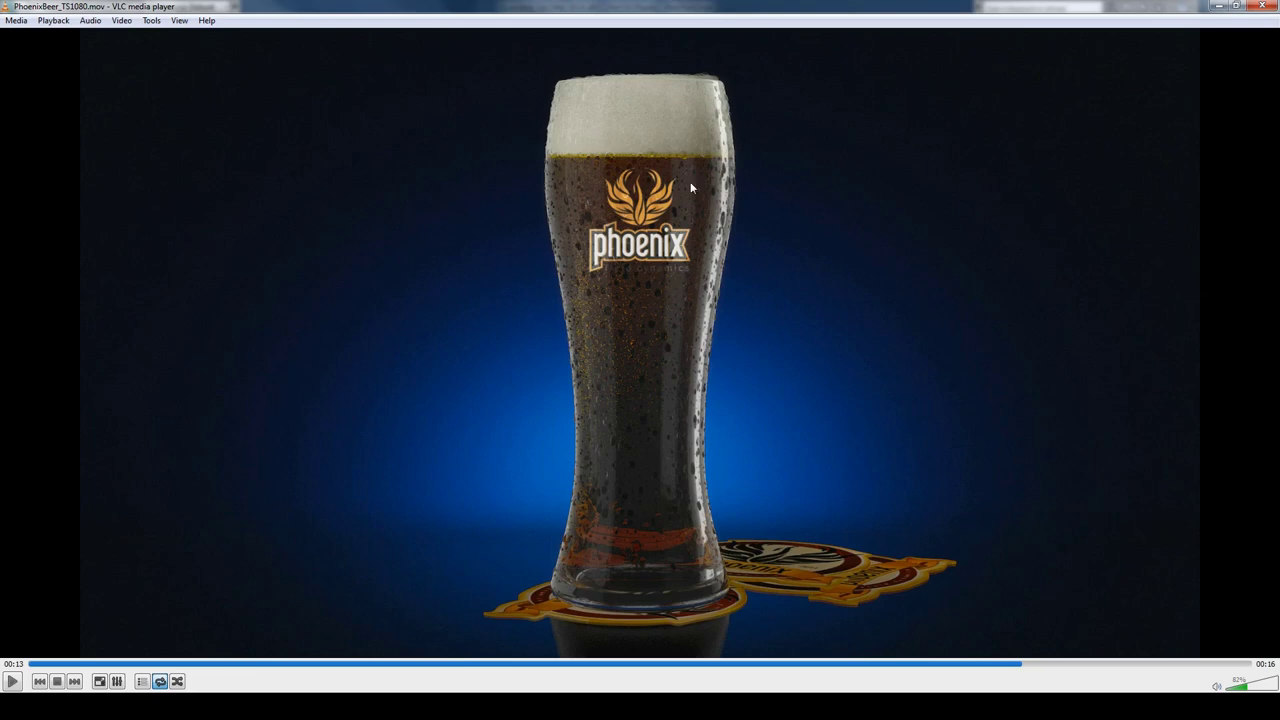
- Minimize the VLC reference video, review the simulation preview in Pdplayer, and put the preview away
{"action": "left_click", "coordinate": [1221, 6]}
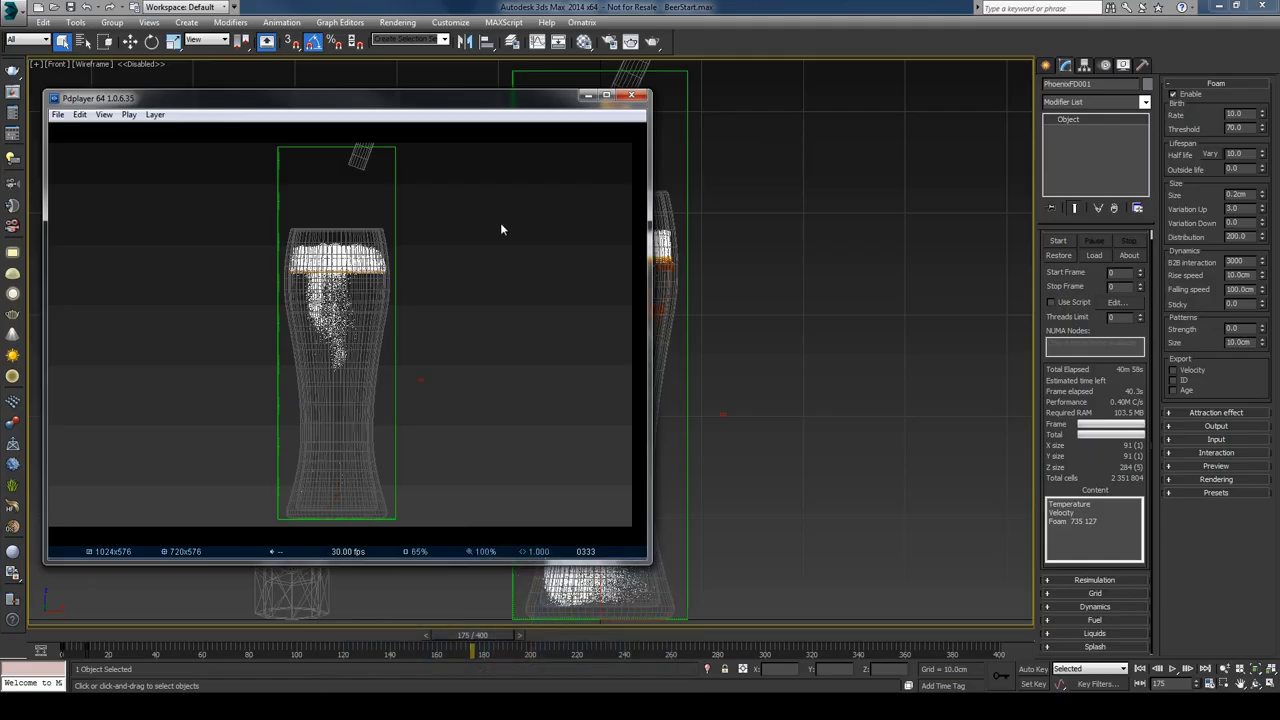
{"action": "mouse_move", "coordinate": [502, 229]}
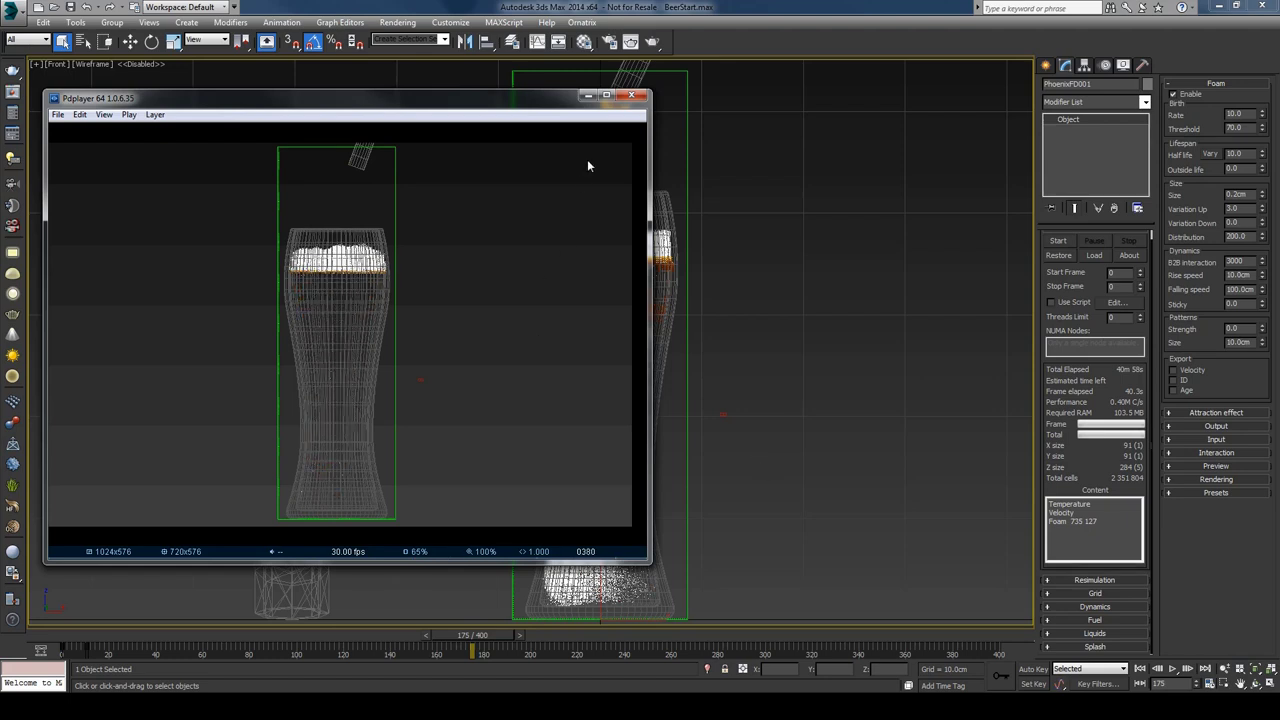
{"action": "left_click", "coordinate": [589, 96]}
- Open the V-Ray frame buffer, examine the rendered foam bubbles at up to 400% zoom, and close it
{"action": "right_click", "coordinate": [789, 236]}
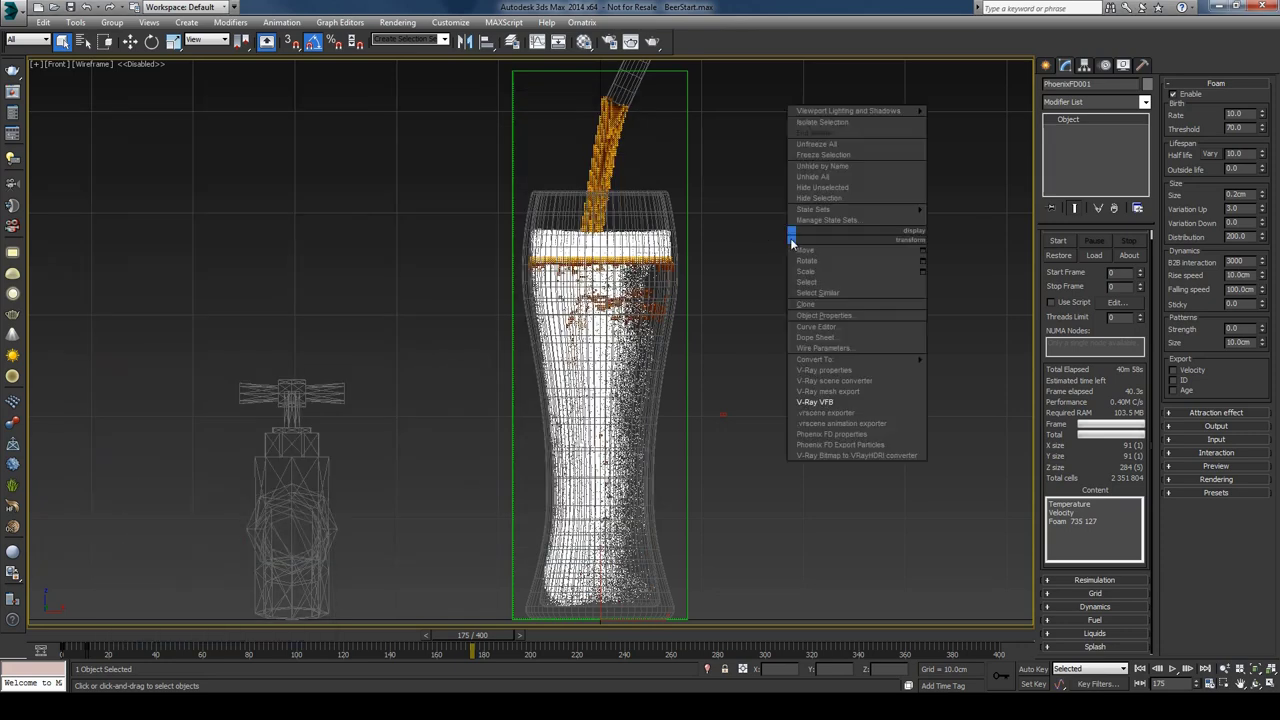
{"action": "left_click", "coordinate": [848, 401]}
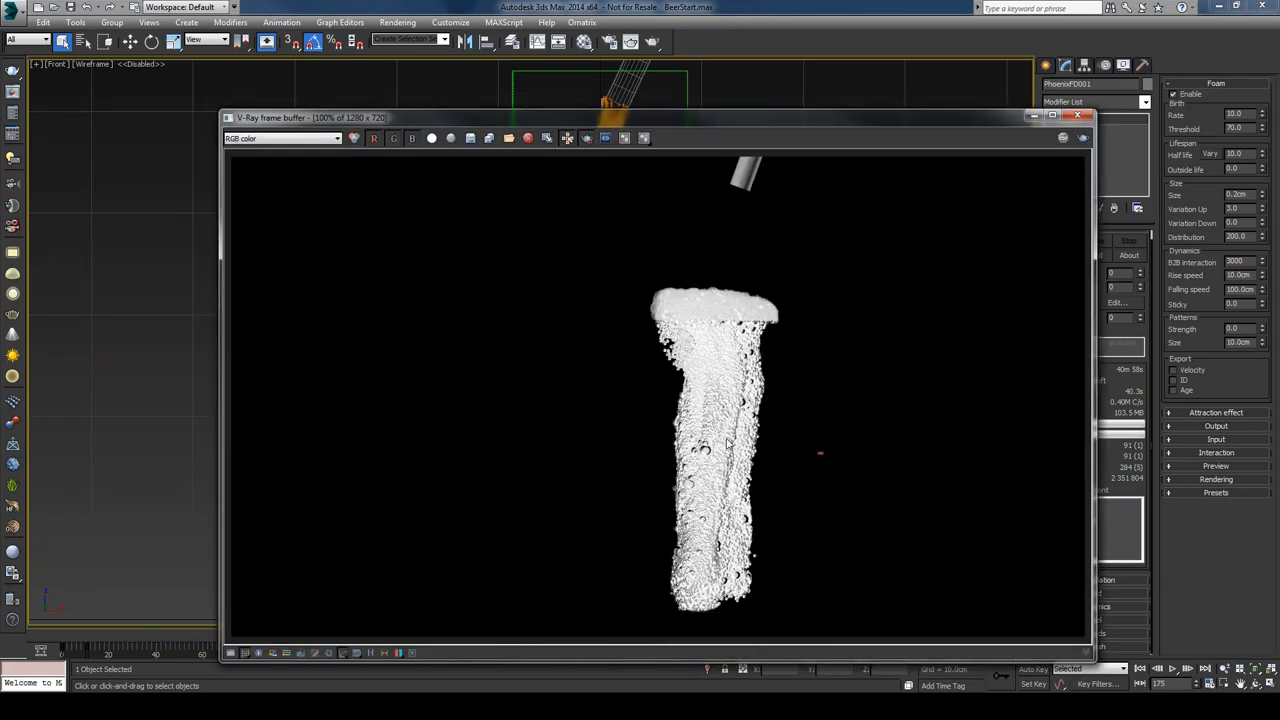
{"action": "scroll", "coordinate": [728, 443], "scroll_direction": "up", "scroll_amount": 1}
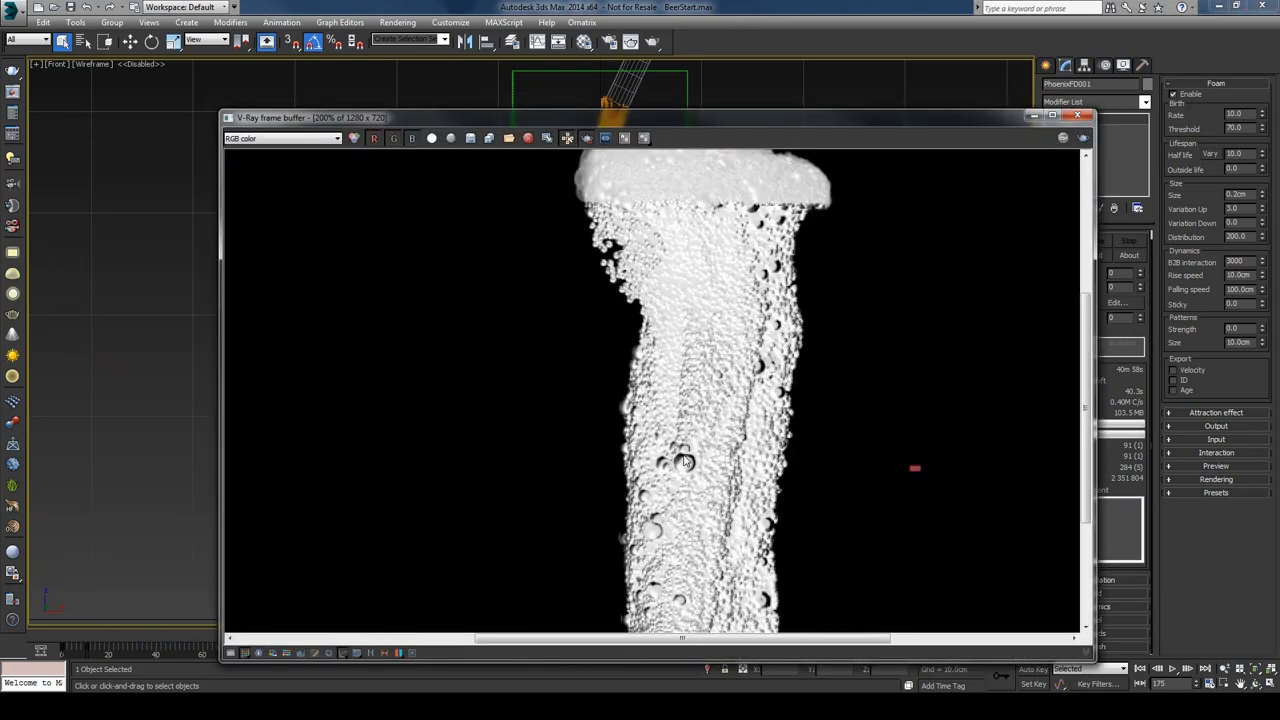
{"action": "middle_click_drag", "start_coordinate": [684, 472], "coordinate": [700, 432]}
{"action": "scroll", "coordinate": [664, 408], "scroll_direction": "up", "scroll_amount": 2}
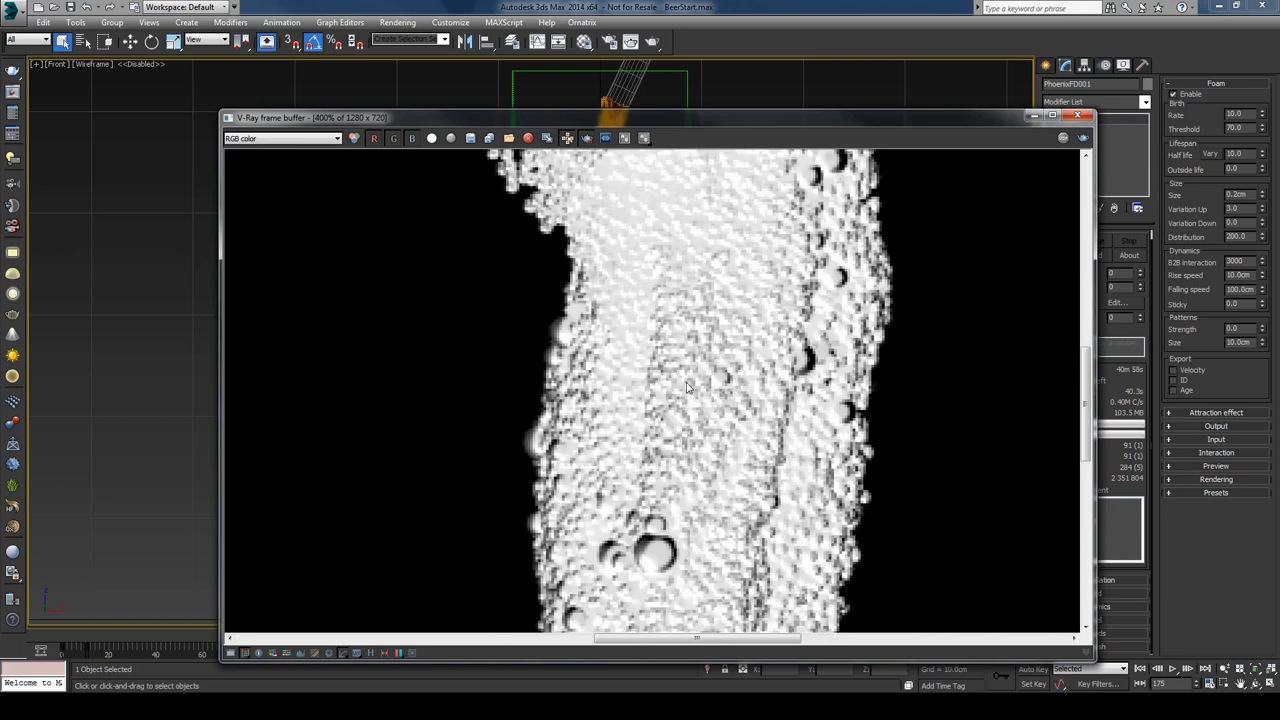
{"action": "scroll", "coordinate": [672, 310], "scroll_direction": "down", "scroll_amount": 1}
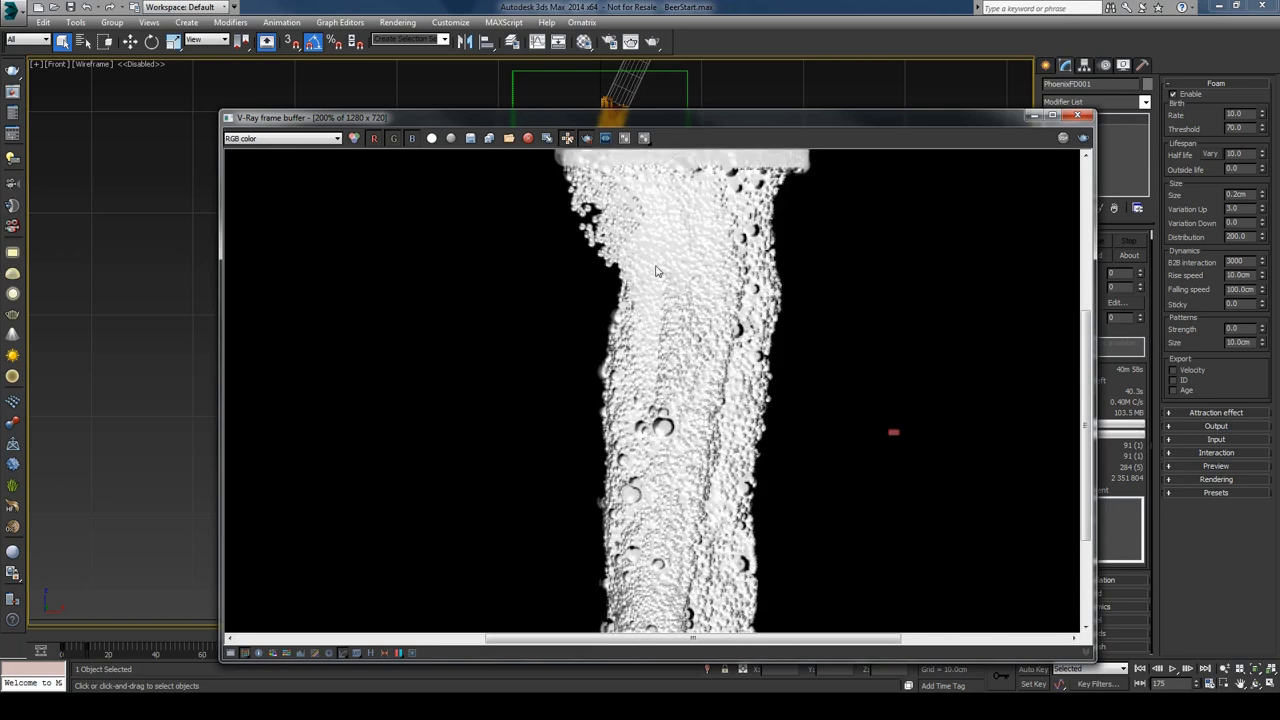
{"action": "scroll", "coordinate": [688, 347], "scroll_direction": "down", "scroll_amount": 1}
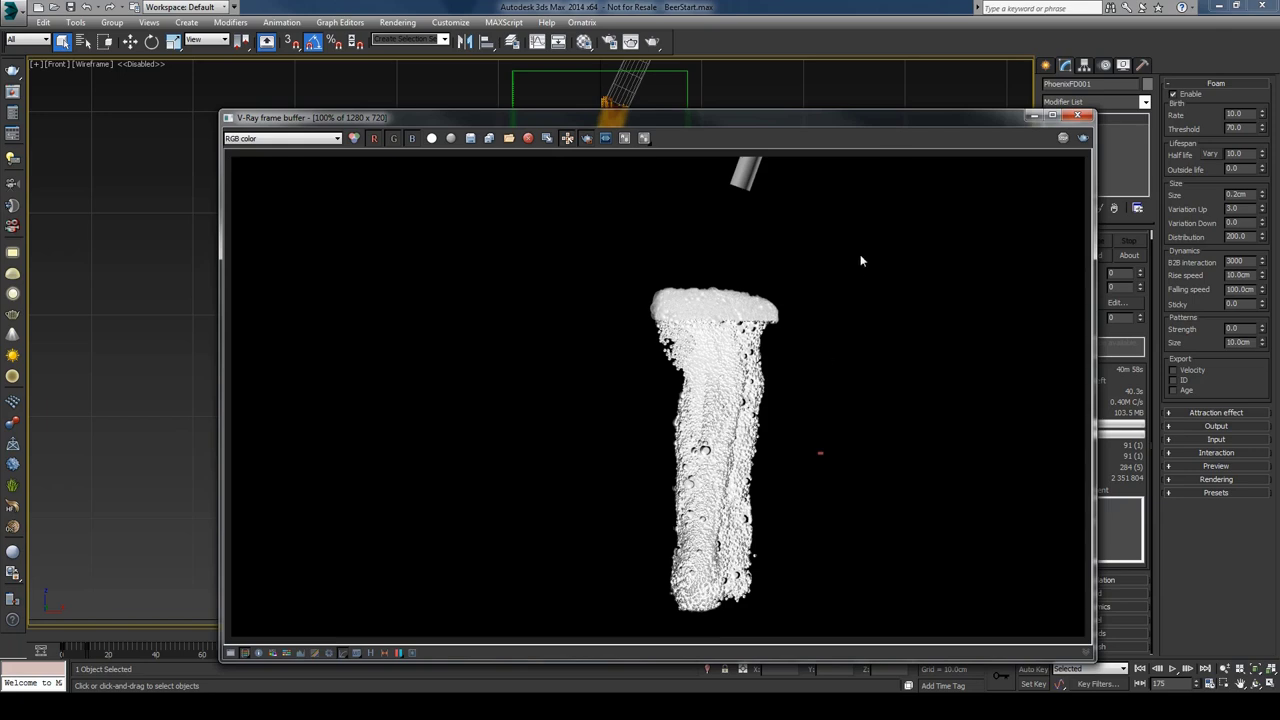
{"action": "left_click_drag", "start_coordinate": [917, 120], "coordinate": [840, 105]}
{"action": "left_click", "coordinate": [1000, 100]}
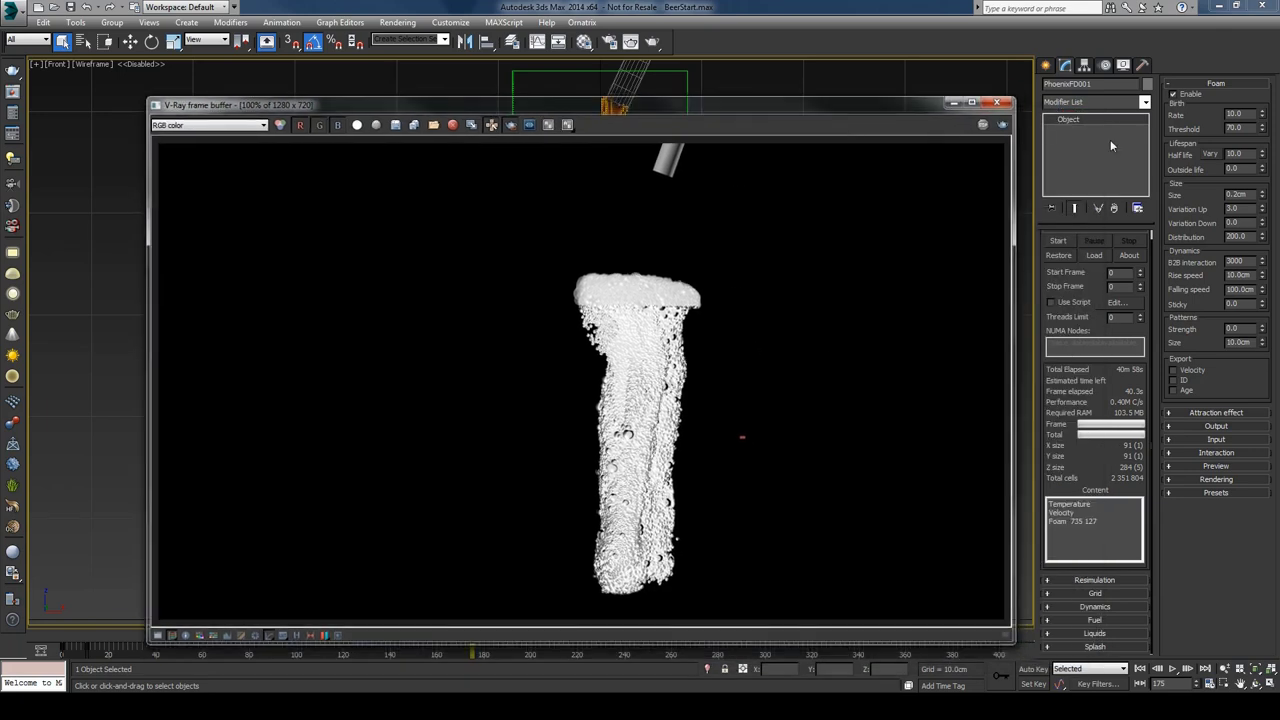
- Show the foam birth Rate in Track View and set its frame 11 key value to 50
{"action": "double_click", "coordinate": [1245, 114]}
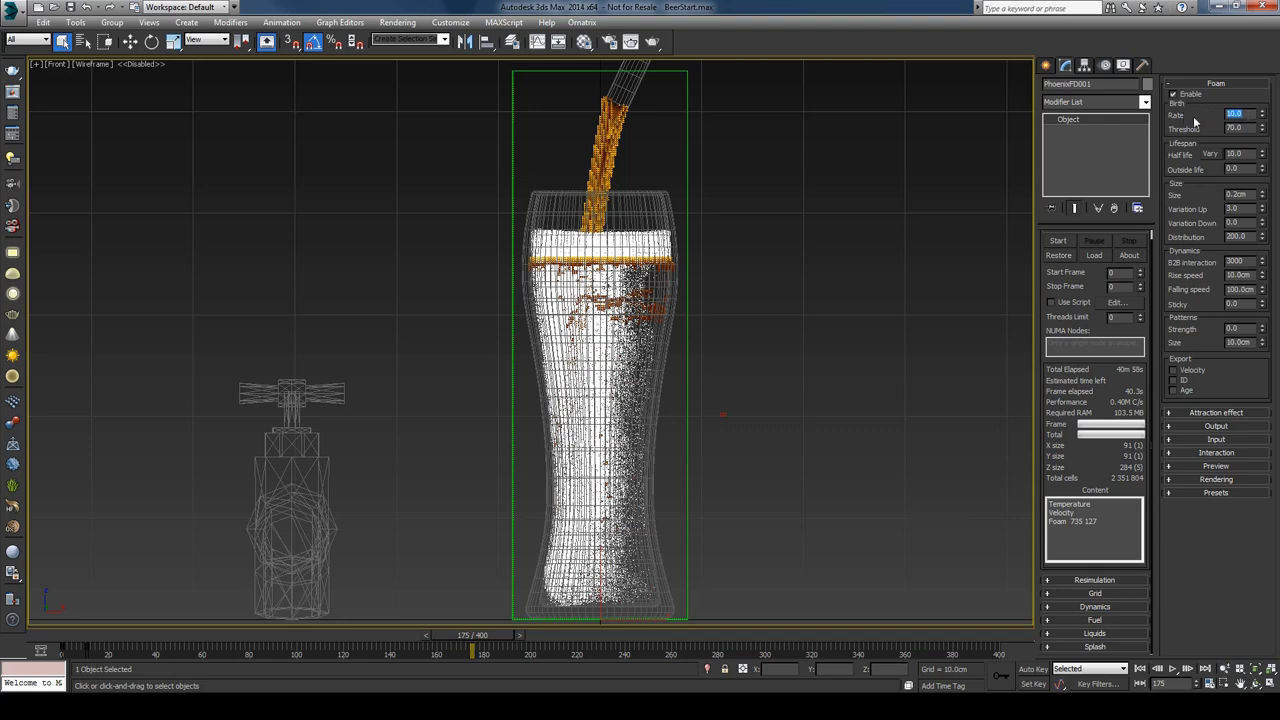
{"action": "right_click", "coordinate": [1245, 119]}
{"action": "left_click", "coordinate": [1240, 313]}
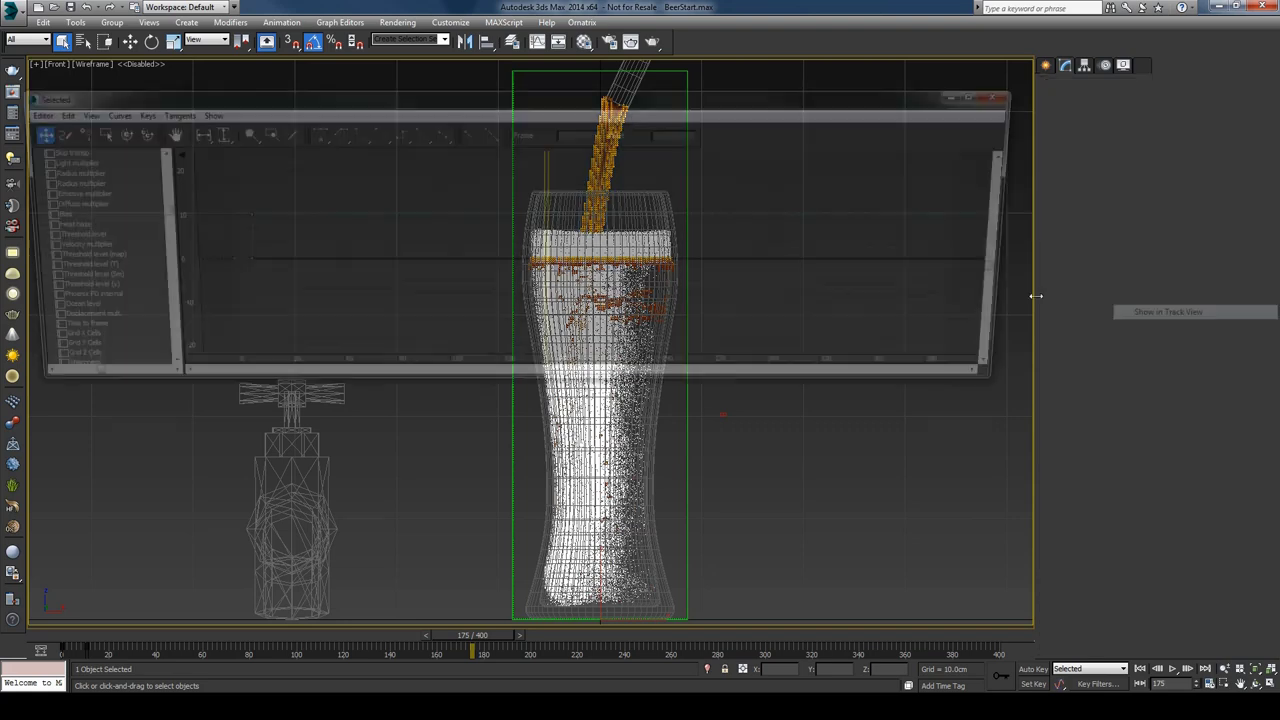
{"action": "left_click_drag", "start_coordinate": [308, 246], "coordinate": [305, 244]}
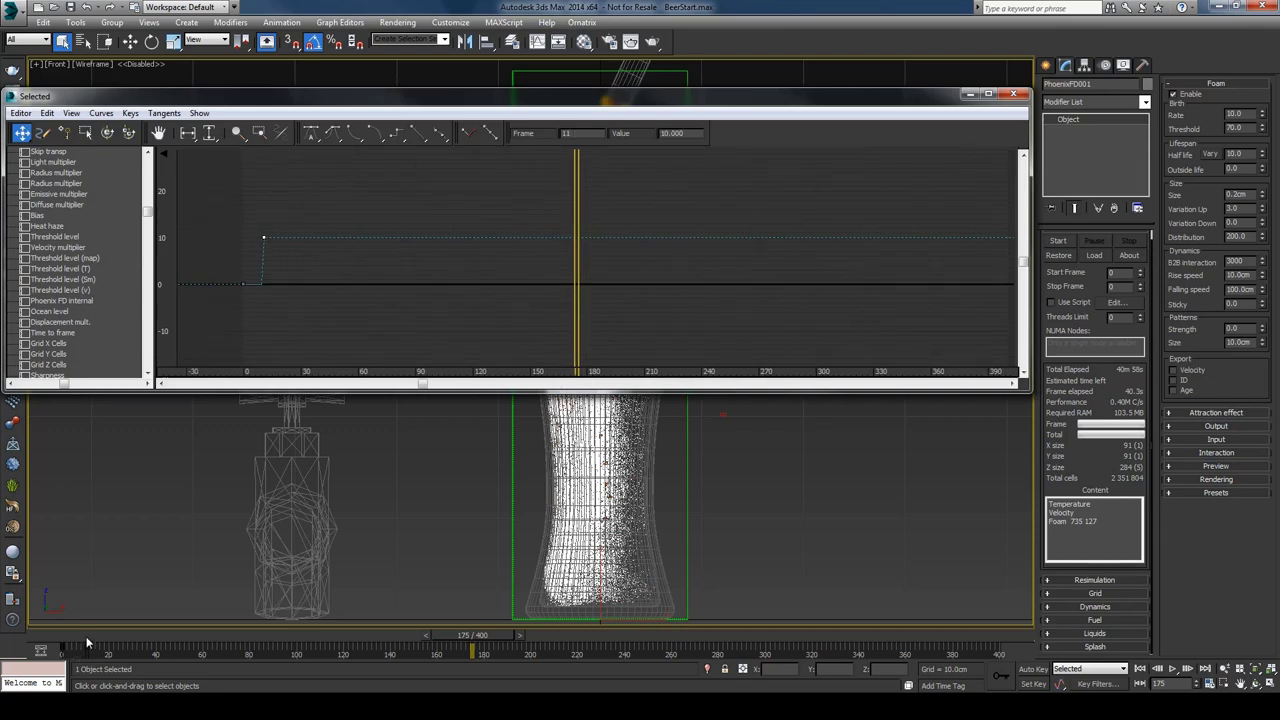
{"action": "double_click", "coordinate": [695, 134]}
{"action": "type", "text": "50"}
{"action": "key", "text": "Return"}
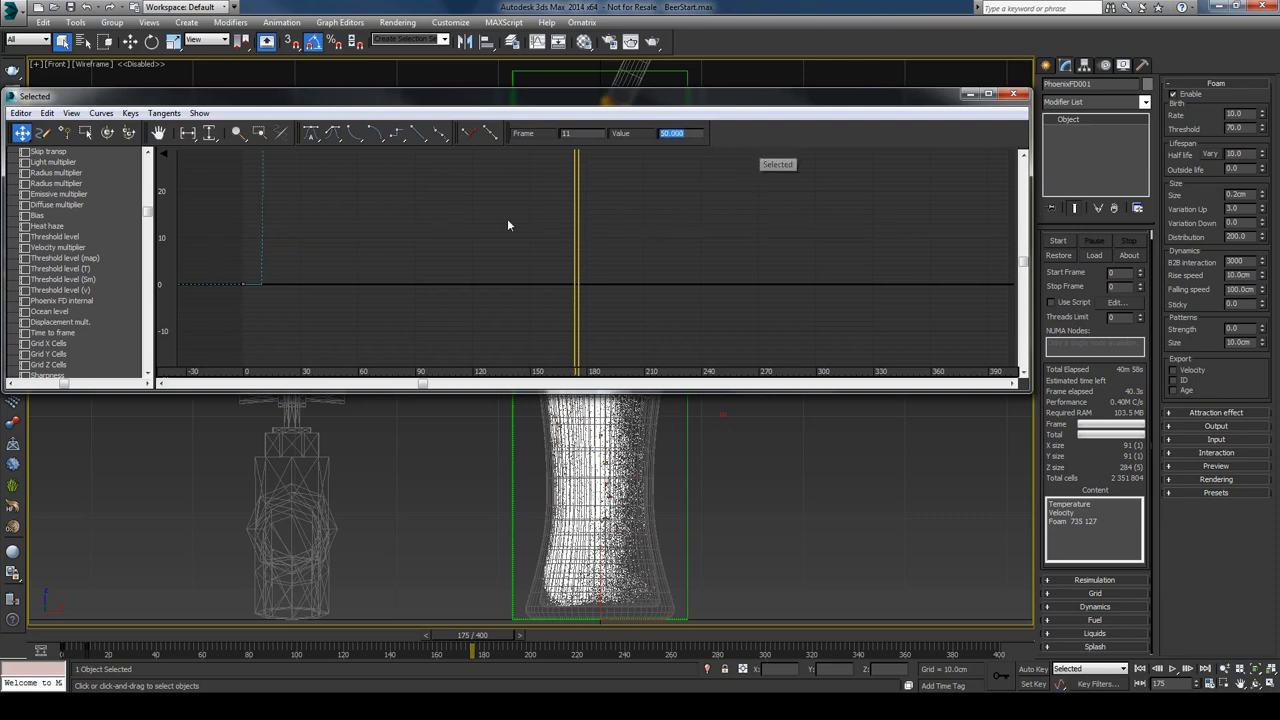
{"action": "scroll", "coordinate": [393, 200], "scroll_direction": "down", "scroll_amount": 3}
{"action": "middle_click_drag", "start_coordinate": [400, 294], "coordinate": [403, 256]}
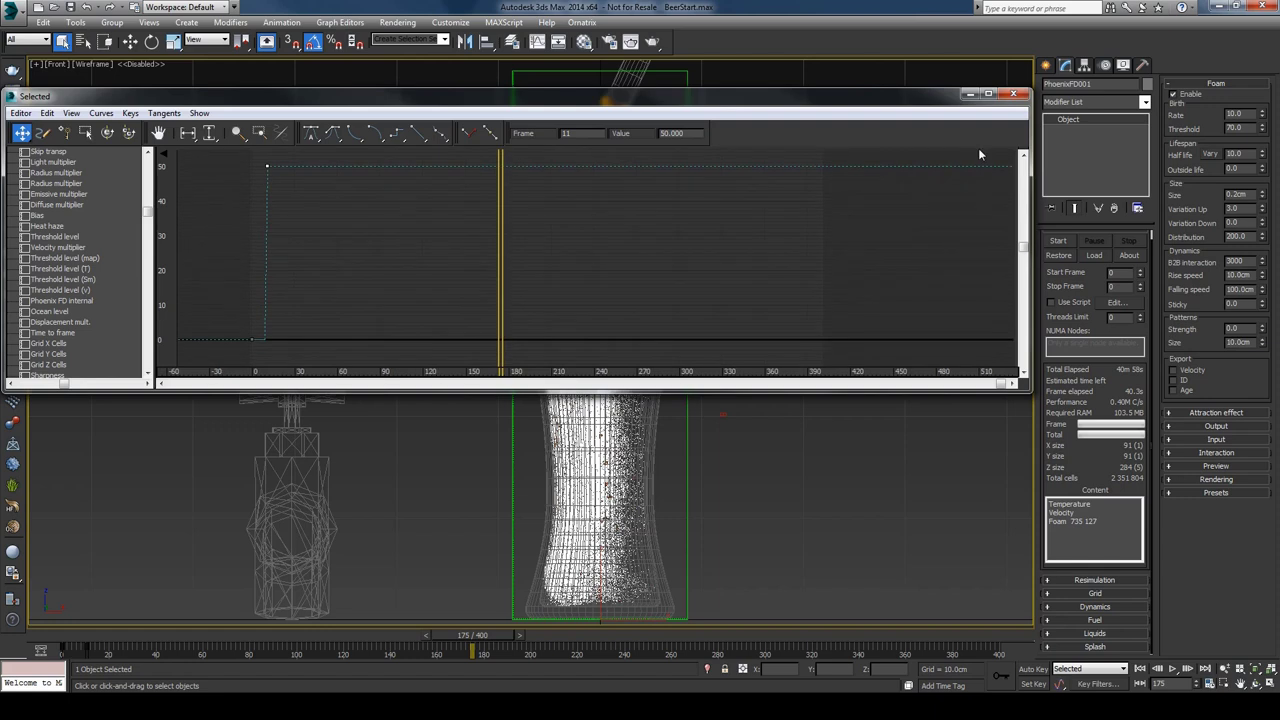
{"action": "left_click", "coordinate": [1013, 94]}
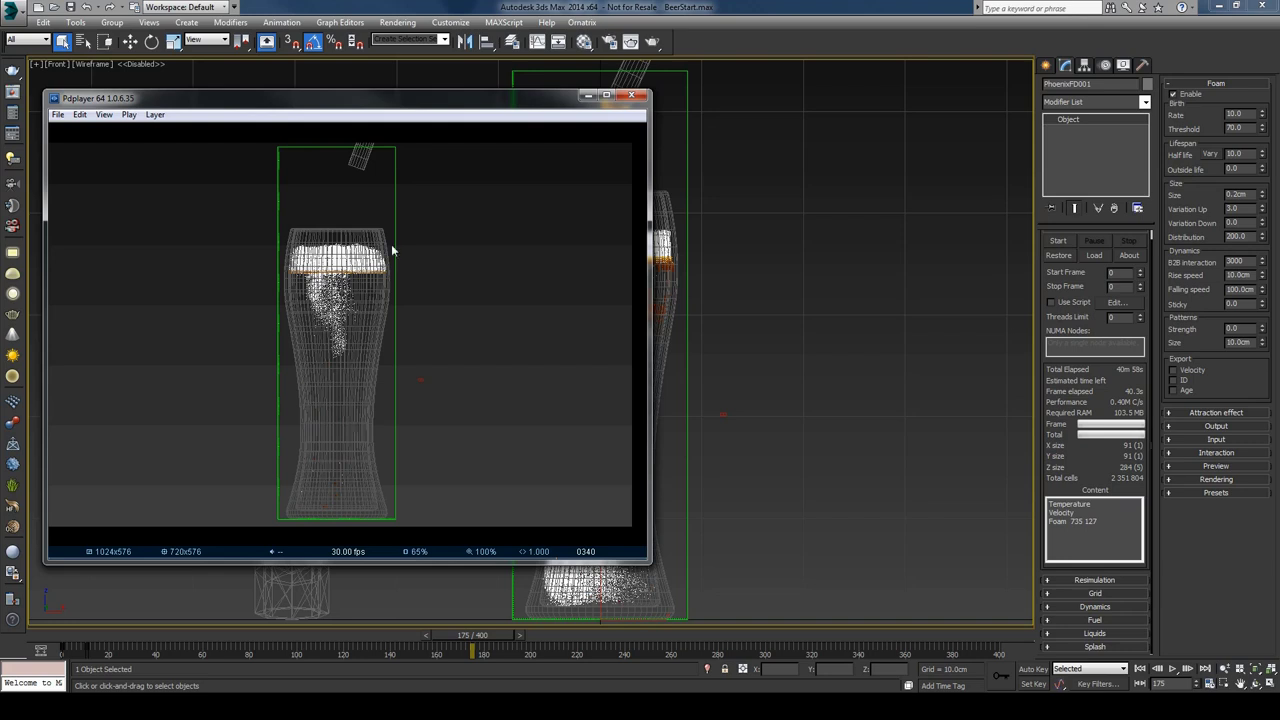
- Play and scrub the foam simulation preview in Pdplayer, examine the settled foam, and put the preview away
{"action": "key", "text": "space"}
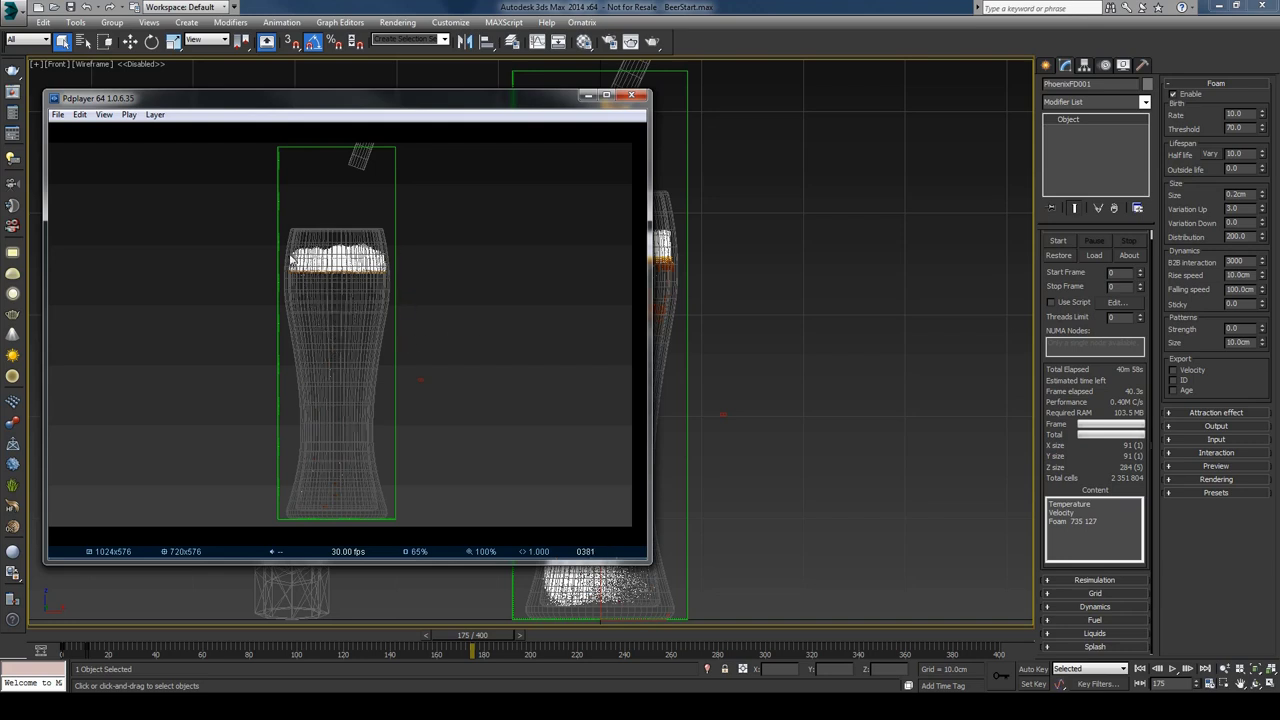
{"action": "left_click_drag", "start_coordinate": [485, 319], "coordinate": [340, 281]}
{"action": "left_click_drag", "start_coordinate": [425, 338], "coordinate": [435, 366]}
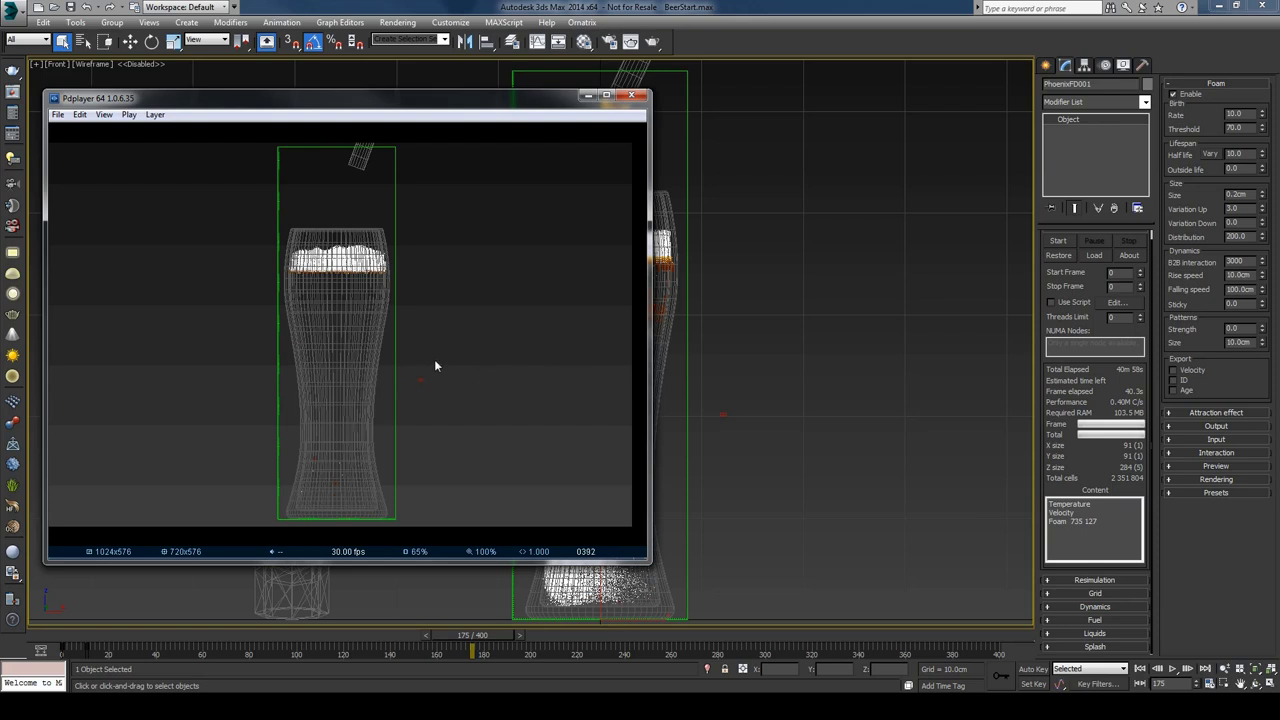
{"action": "left_click", "coordinate": [588, 95]}
- Set the foam lifespan's Half life to 100000
{"action": "double_click", "coordinate": [1235, 153]}
{"action": "type", "text": "100"}
{"action": "key", "text": "Return"}
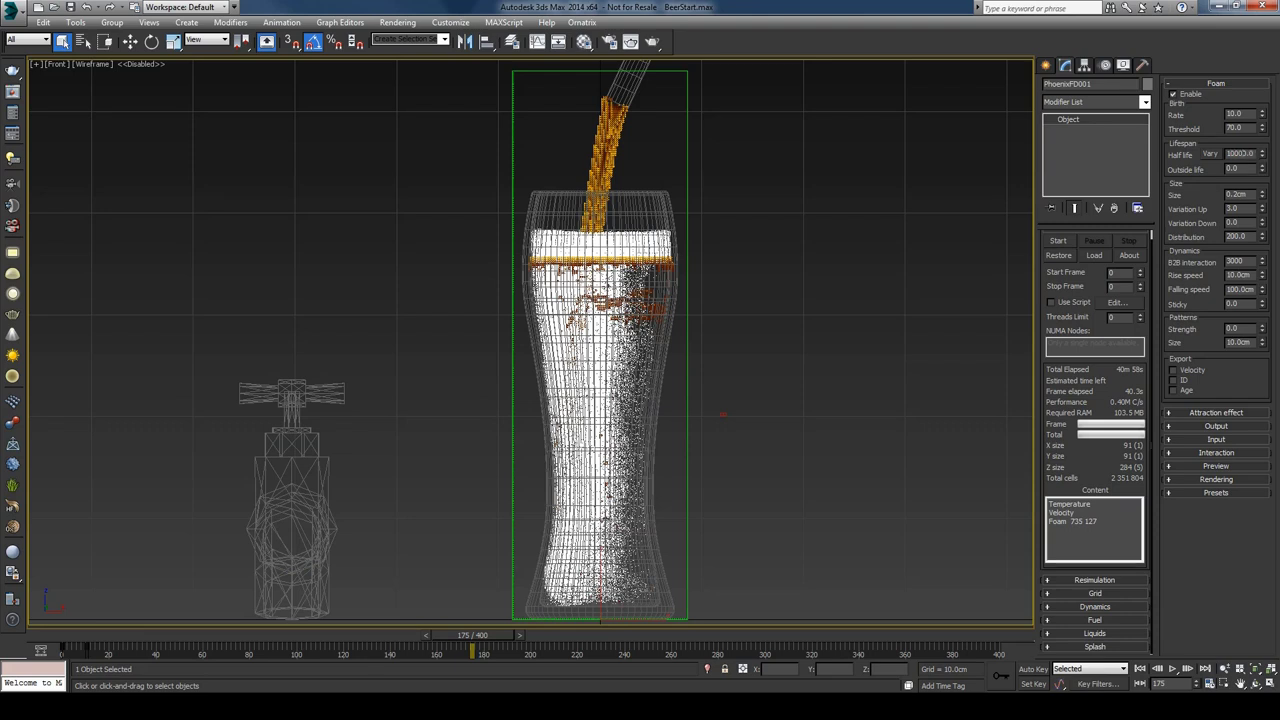
{"action": "double_click", "coordinate": [1240, 153]}
- Inspect the rendered bubbles at 200% in the V-Ray frame buffer and set the foam Size to 0.215 cm
{"action": "left_click", "coordinate": [1198, 188]}
{"action": "double_click", "coordinate": [1244, 194]}
{"action": "right_click", "coordinate": [829, 294]}
{"action": "left_click", "coordinate": [870, 453]}
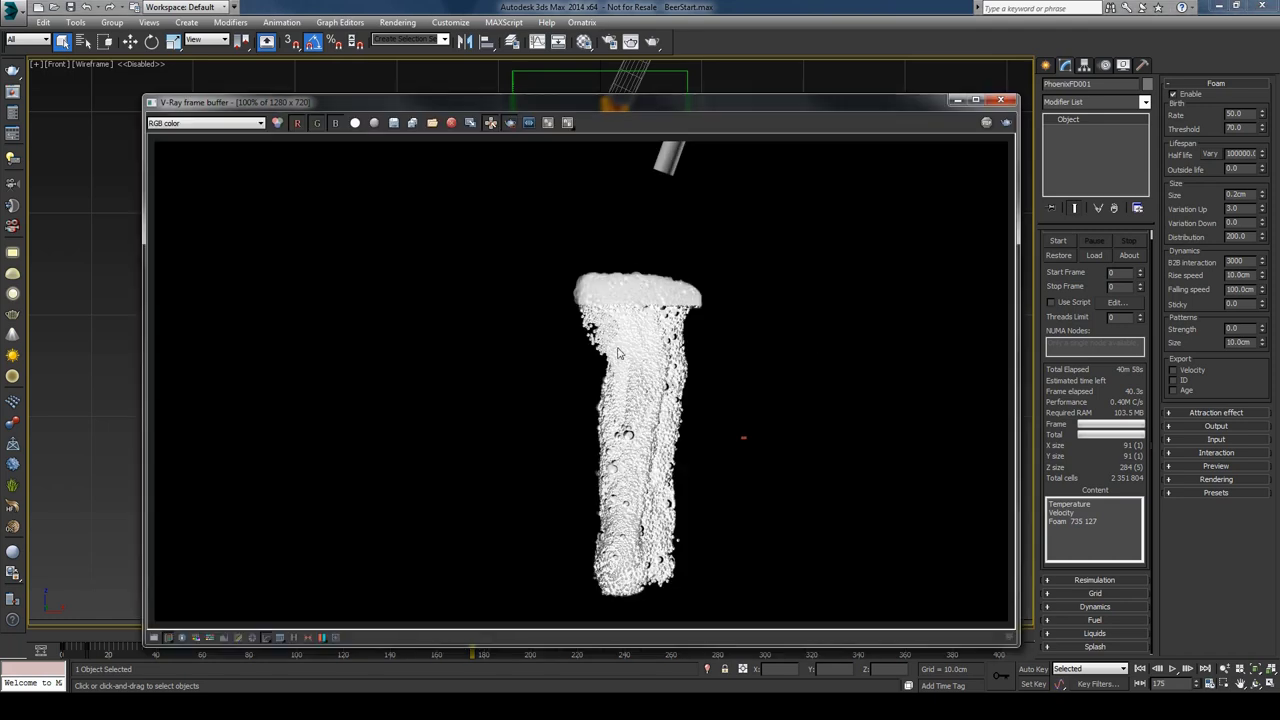
{"action": "scroll", "coordinate": [639, 372], "scroll_direction": "up", "scroll_amount": 1}
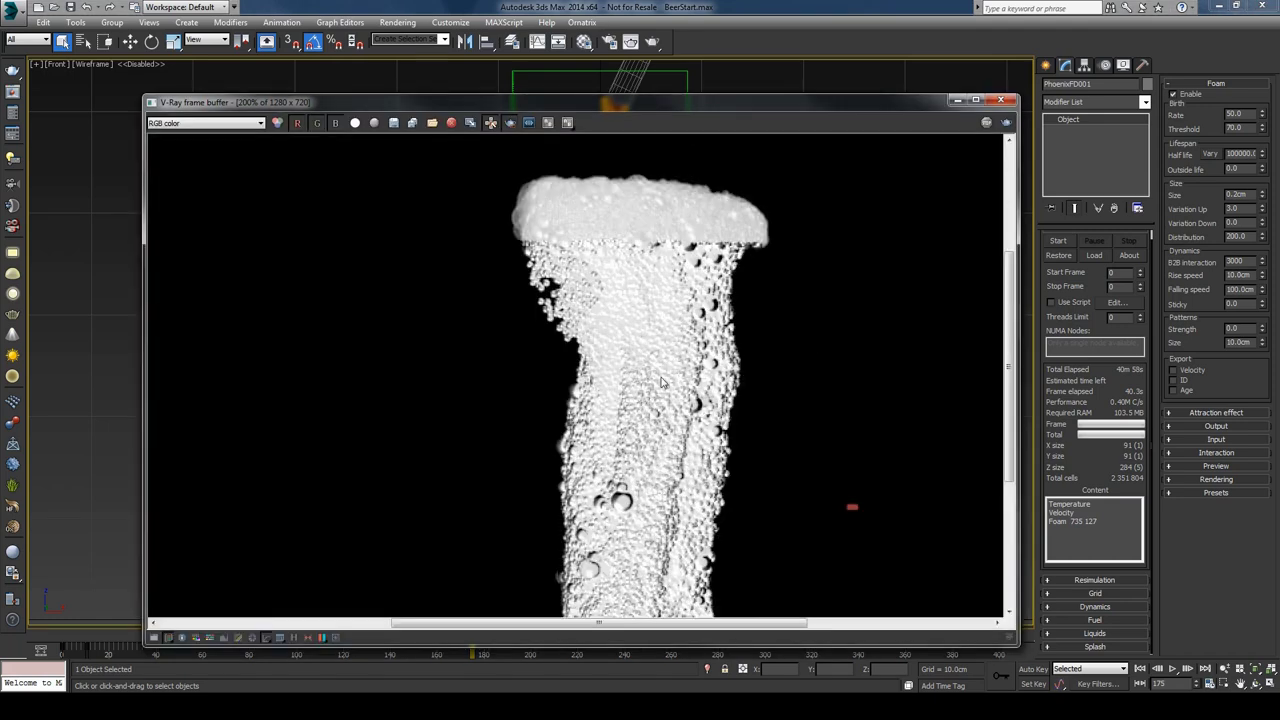
{"action": "left_click", "coordinate": [1238, 195]}
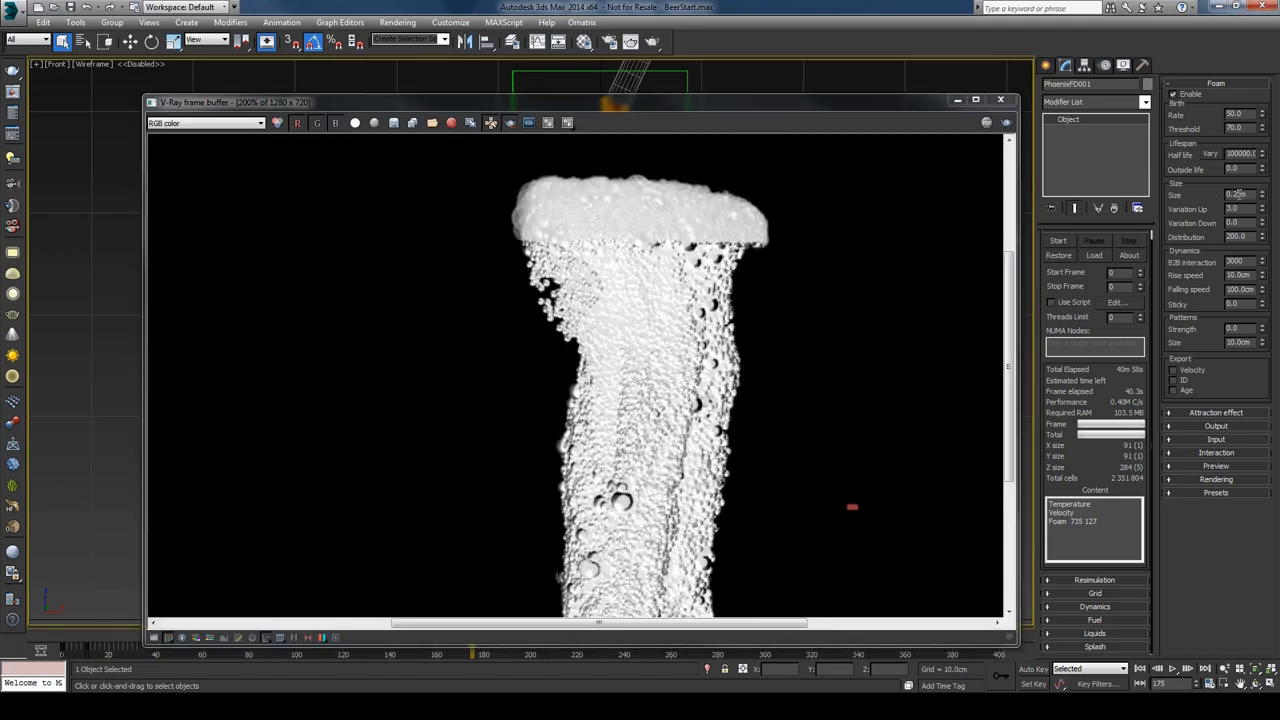
{"action": "left_click_drag", "start_coordinate": [1260, 196], "coordinate": [1260, 192]}
{"action": "left_click", "coordinate": [616, 450]}
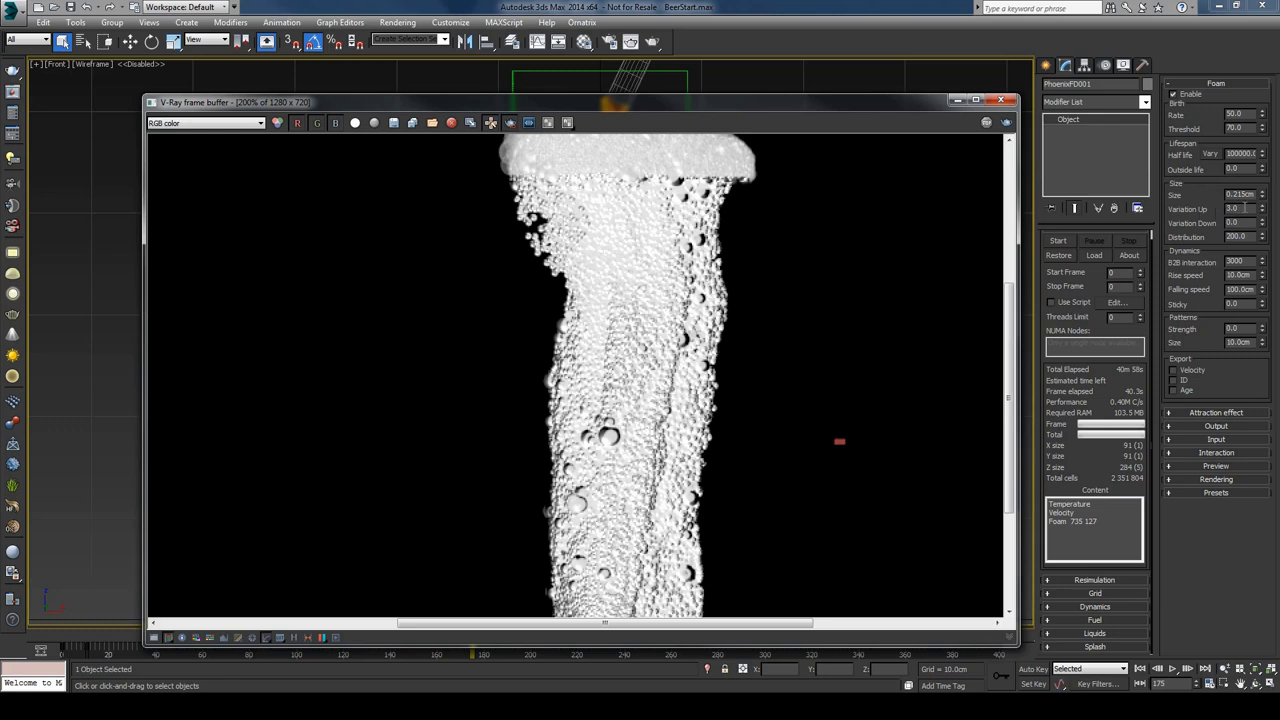
- Set the foam size's Variation Up to 2 and Variation Down to 10
{"action": "double_click", "coordinate": [1238, 208]}
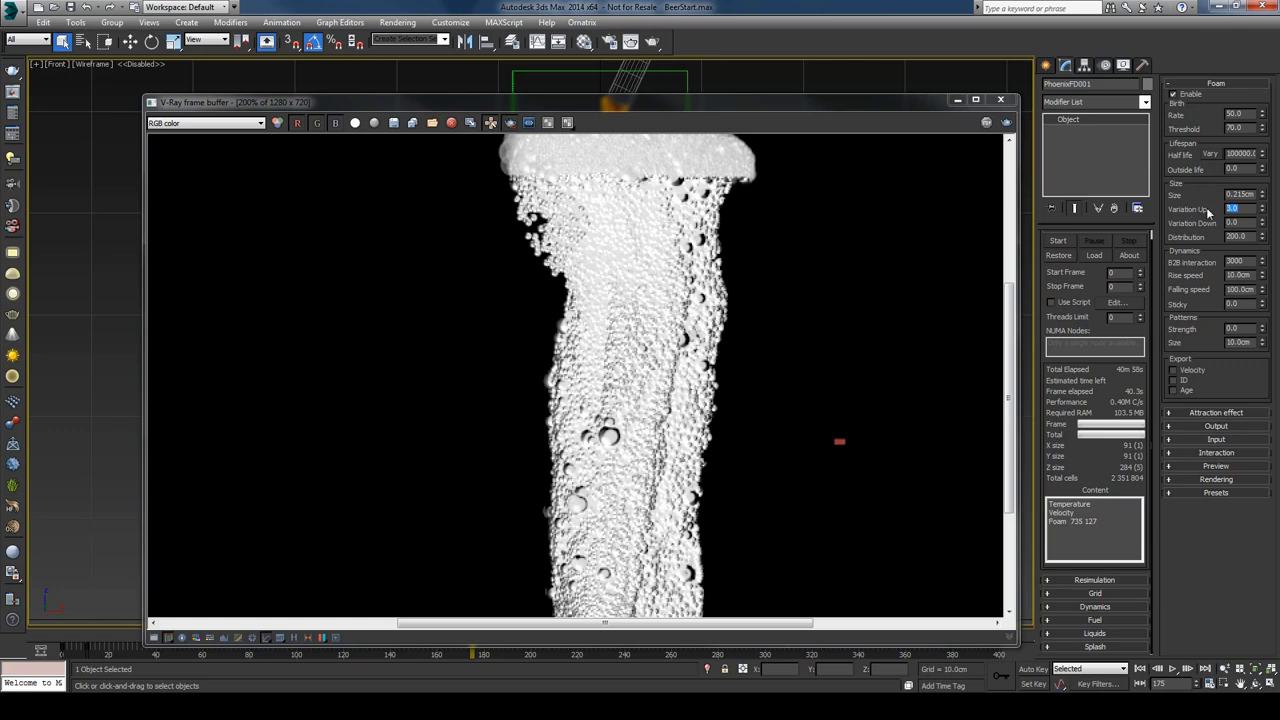
{"action": "type", "text": "2"}
{"action": "key", "text": "Return"}
{"action": "key", "text": "Tab"}
{"action": "type", "text": "10"}
{"action": "key", "text": "Return"}
- Bring up the Pdplayer preview, scrub through the rising bubbles around frames 290 to 344, and minimize it
{"action": "left_click", "coordinate": [788, 290]}
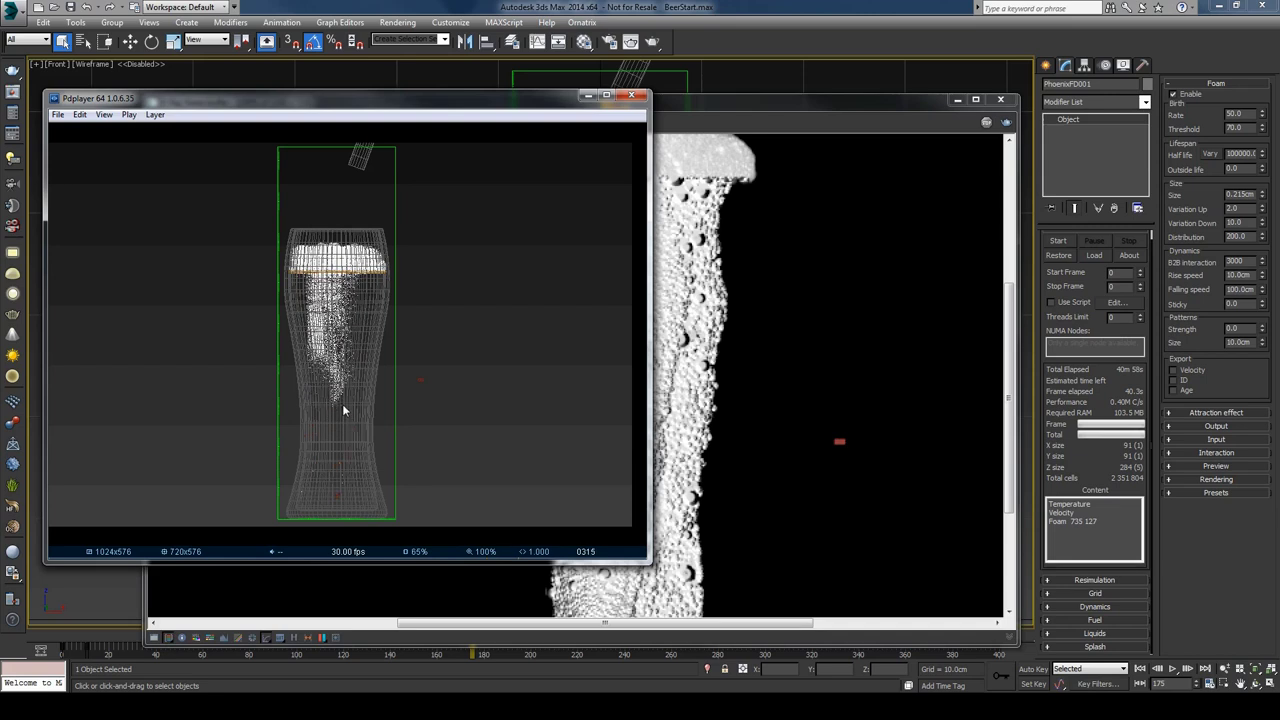
{"action": "left_click_drag", "start_coordinate": [408, 453], "coordinate": [356, 437]}
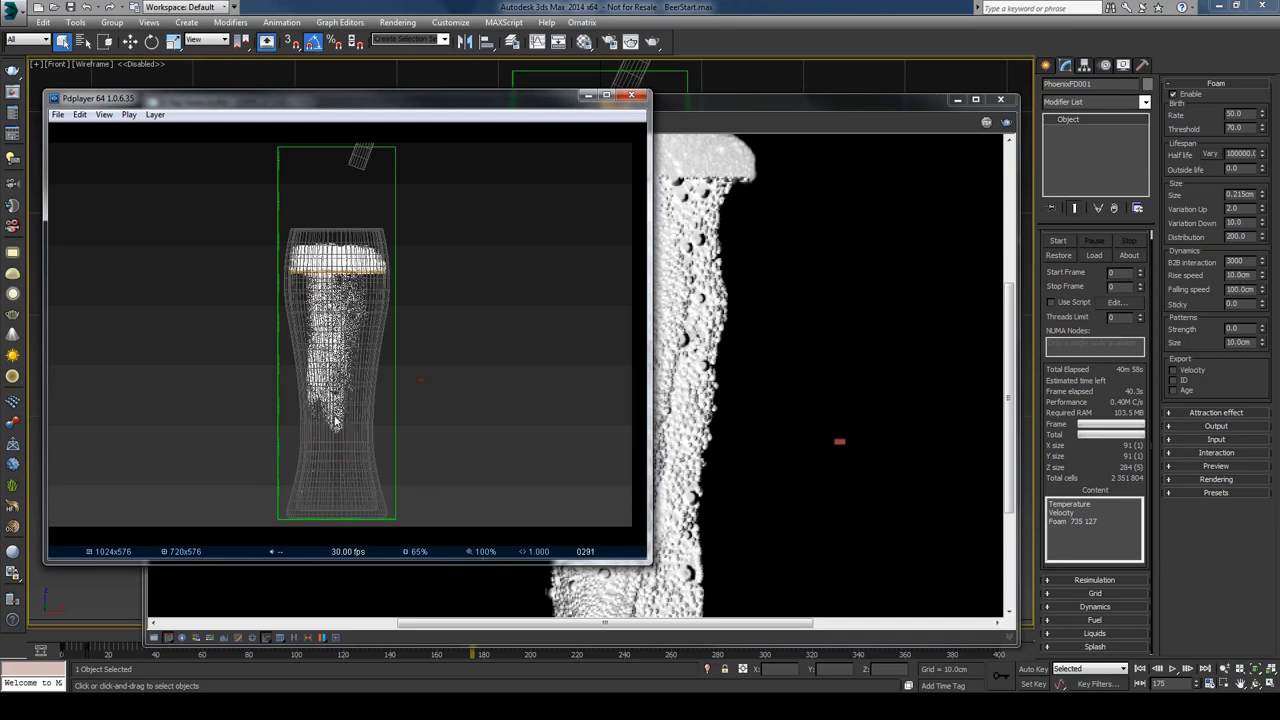
{"action": "key", "text": "space"}
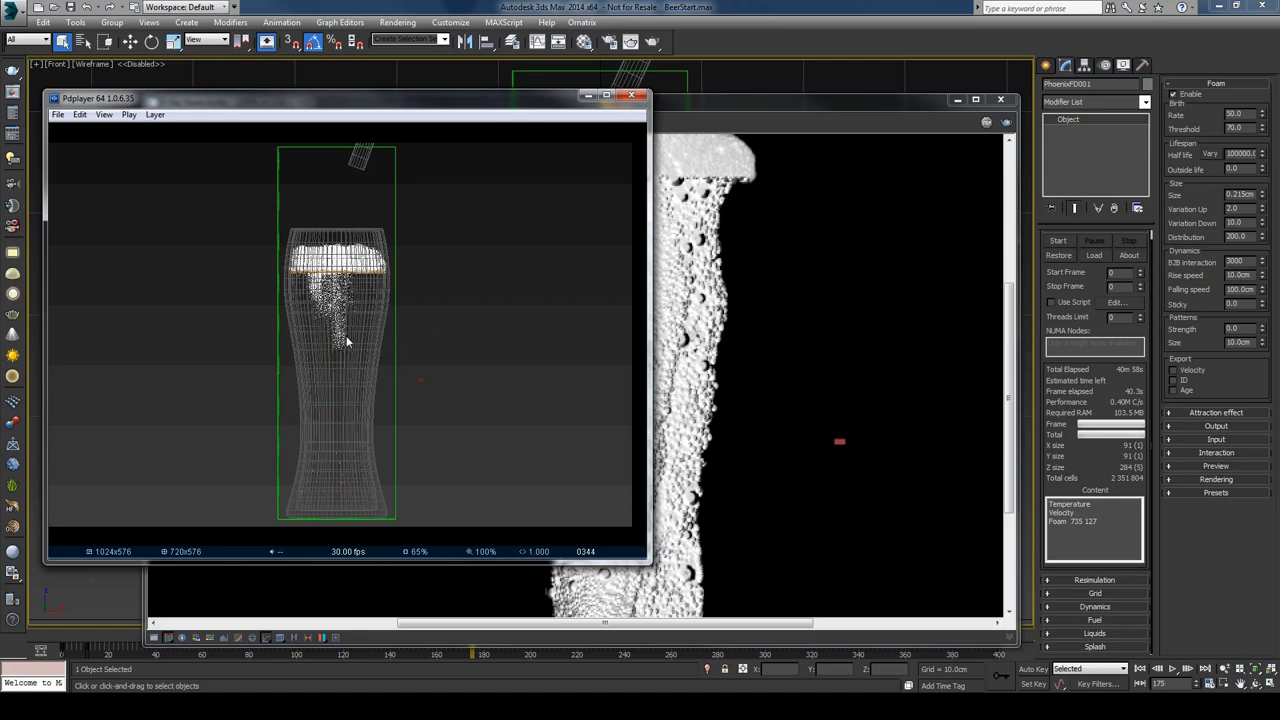
{"action": "mouse_move", "coordinate": [343, 338]}
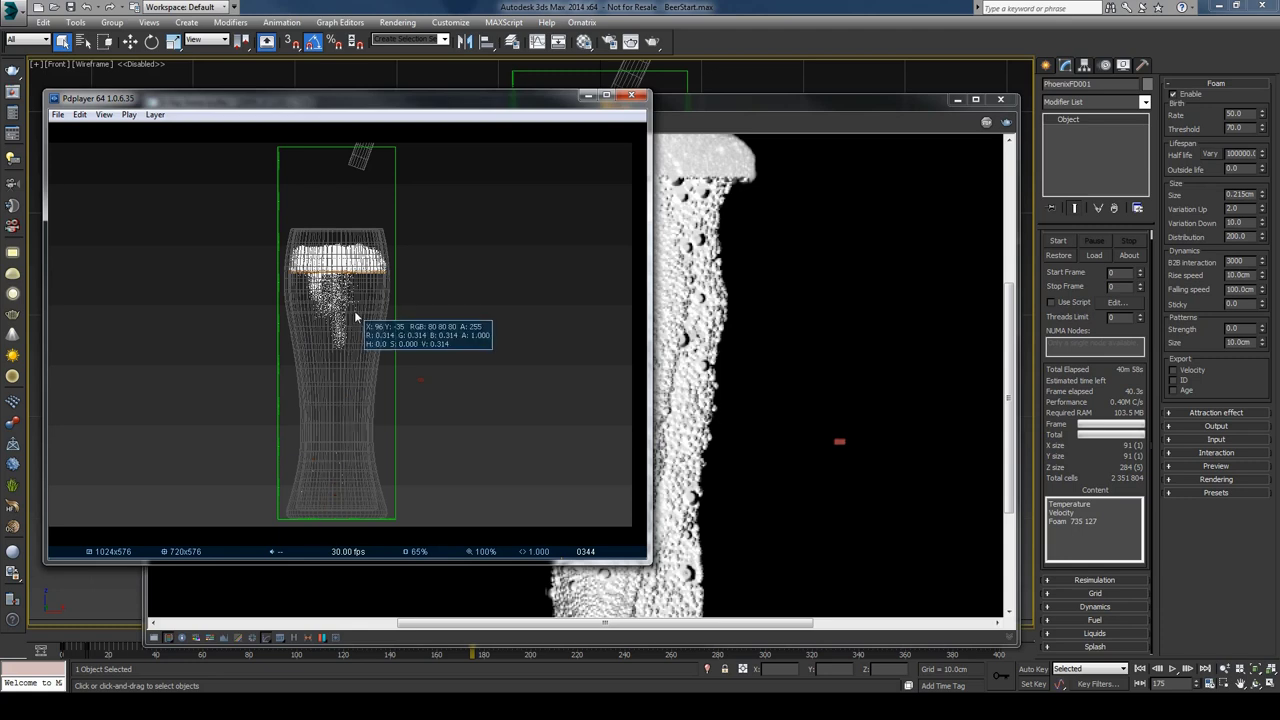
{"action": "left_click_drag", "start_coordinate": [474, 516], "coordinate": [567, 139]}
{"action": "left_click", "coordinate": [589, 95]}
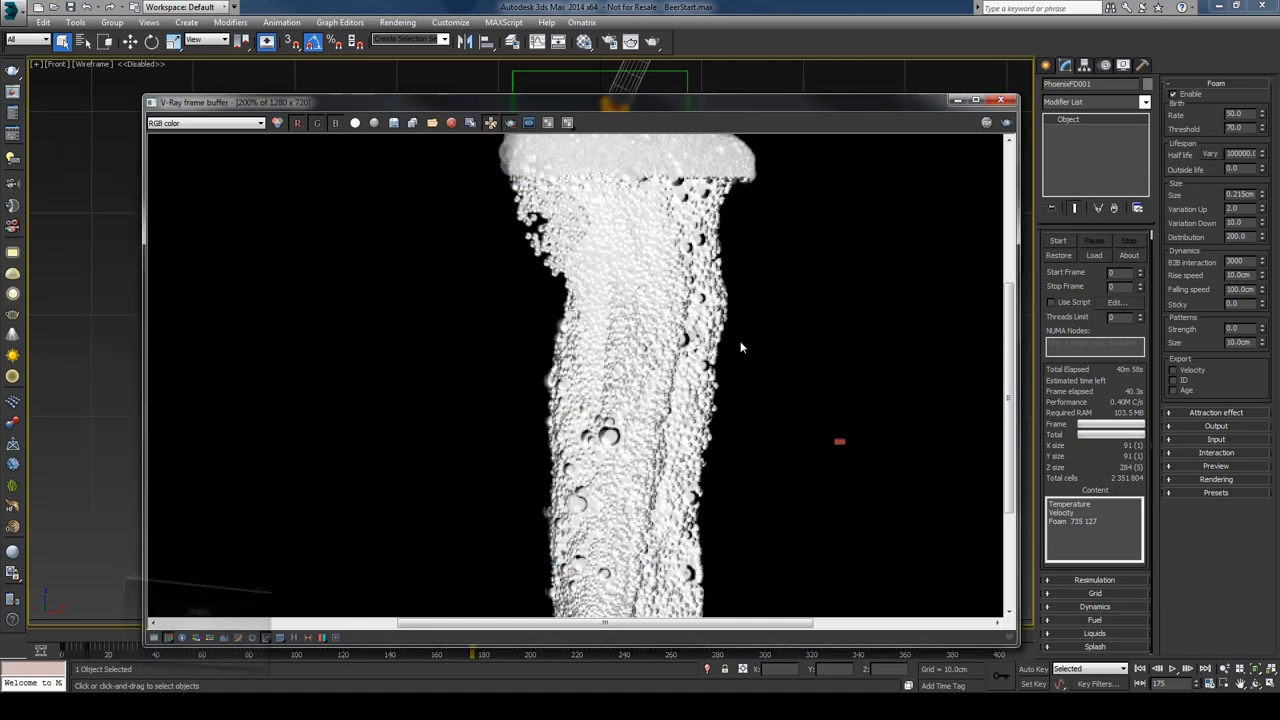
- Set the foam size Distribution to 1200, review the rendered bubbles once more, and close the V-Ray frame buffer
{"action": "double_click", "coordinate": [1240, 236]}
{"action": "left_click", "coordinate": [1249, 237]}
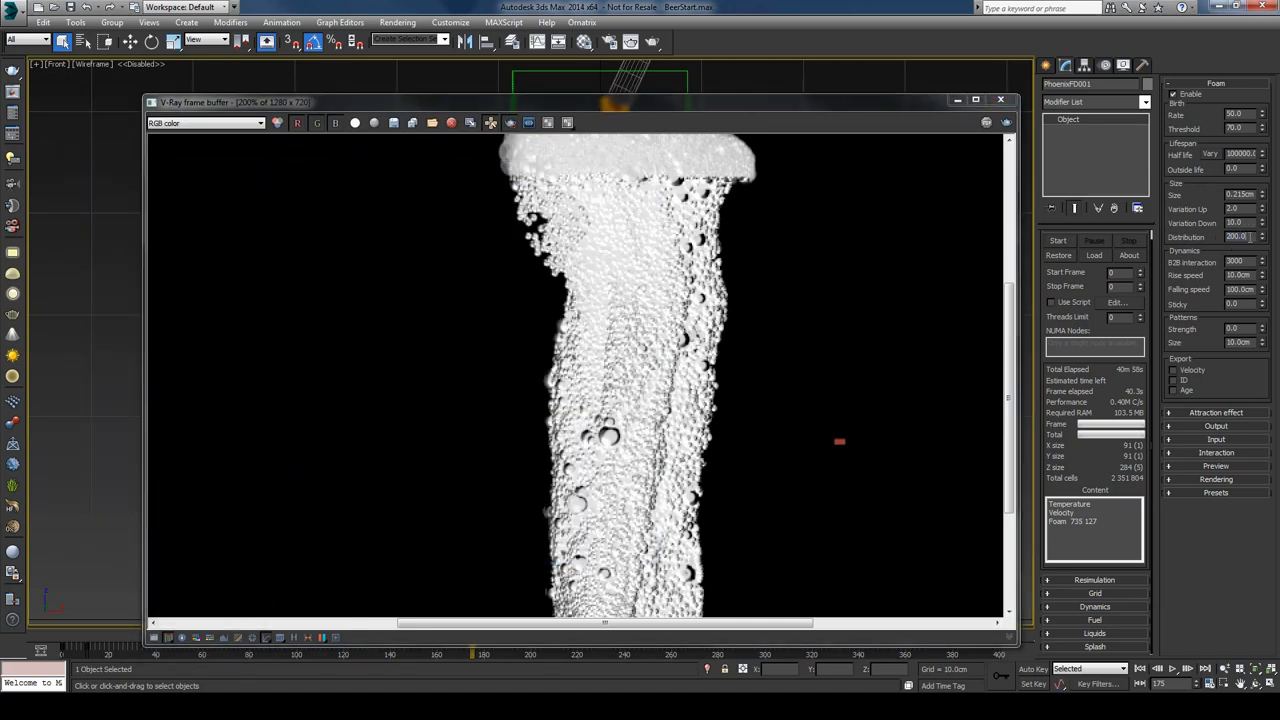
{"action": "double_click", "coordinate": [1249, 237]}
{"action": "type", "text": "1200"}
{"action": "key", "text": "Return"}
{"action": "middle_click_drag", "start_coordinate": [635, 403], "coordinate": [627, 392]}
{"action": "scroll", "coordinate": [621, 358], "scroll_direction": "down", "scroll_amount": 1}
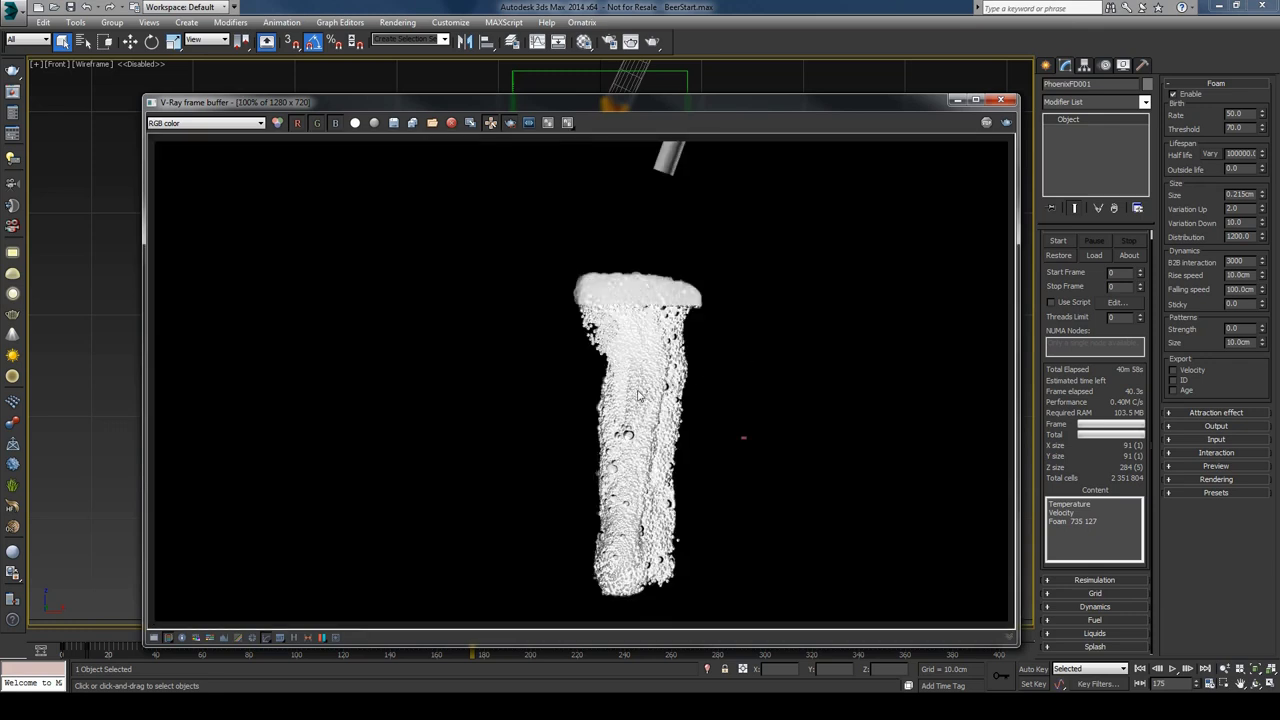
{"action": "left_click", "coordinate": [1000, 99]}
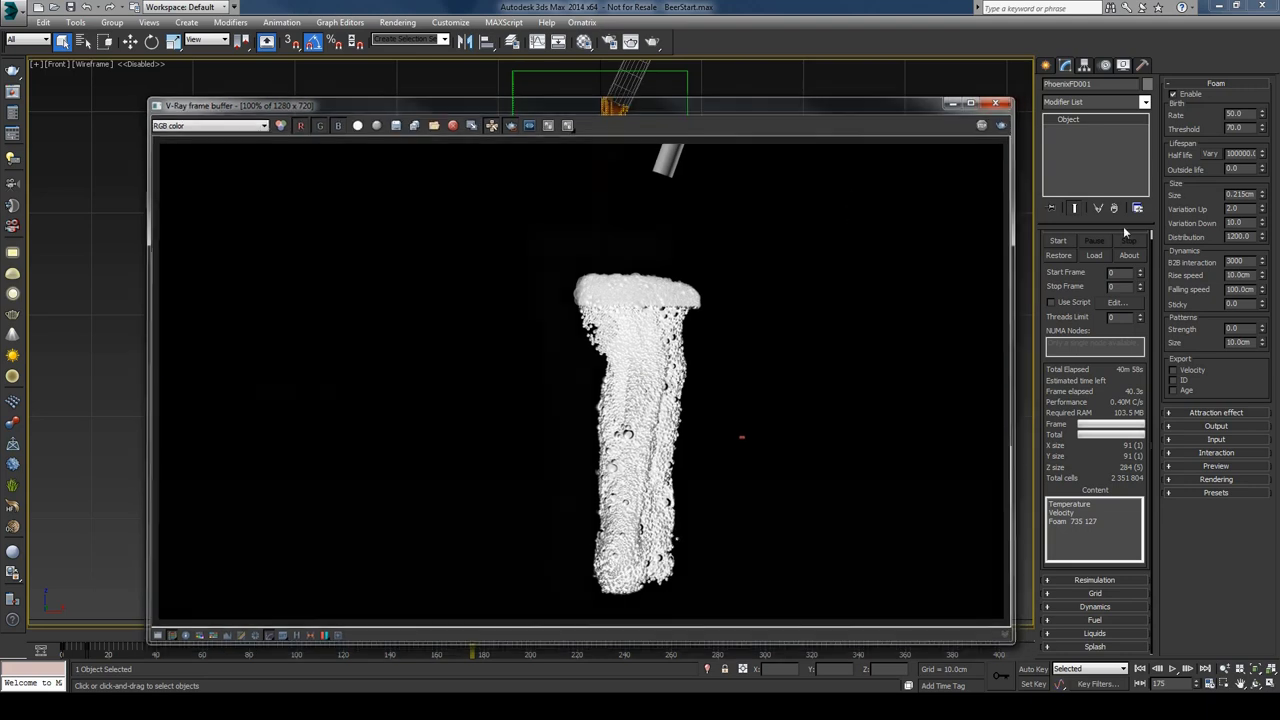
- Review the bubbles' rise in the Pdplayer preview and set the foam Rise speed to 55 cm
{"action": "double_click", "coordinate": [1254, 275]}
{"action": "double_click", "coordinate": [1228, 221]}
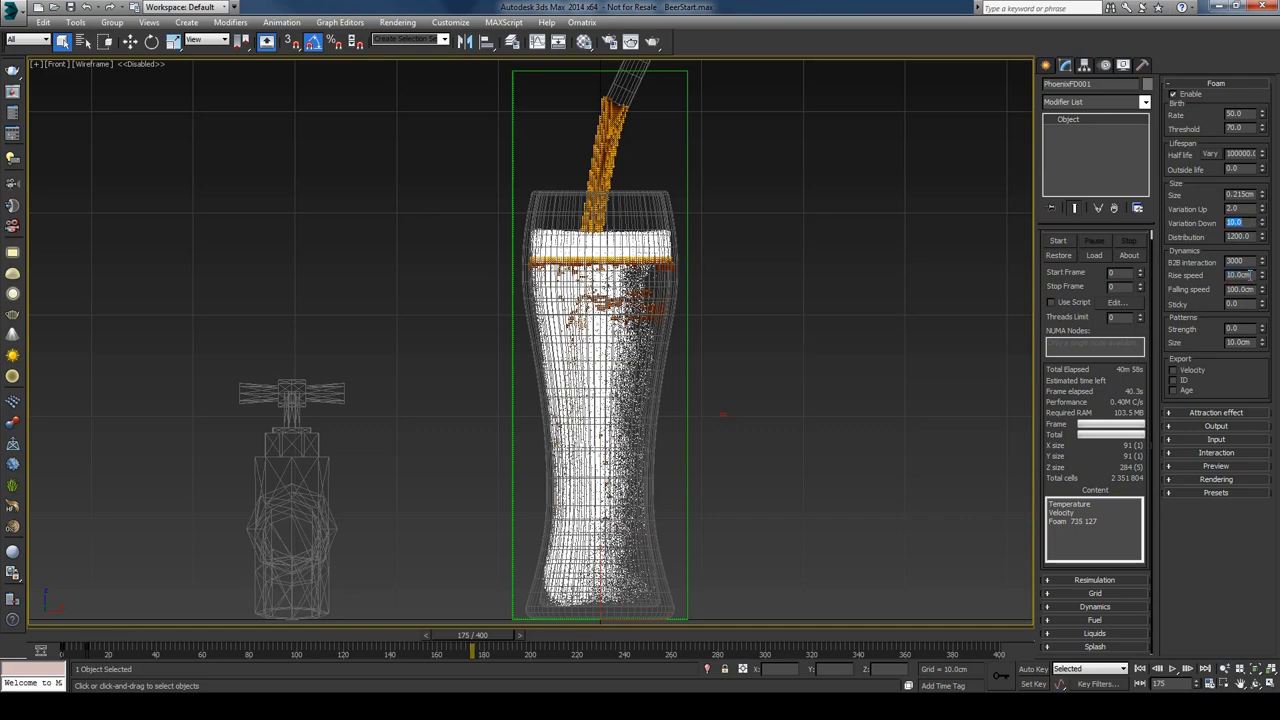
{"action": "key", "text": "alt+Tab"}
{"action": "left_click_drag", "start_coordinate": [433, 530], "coordinate": [550, 497]}
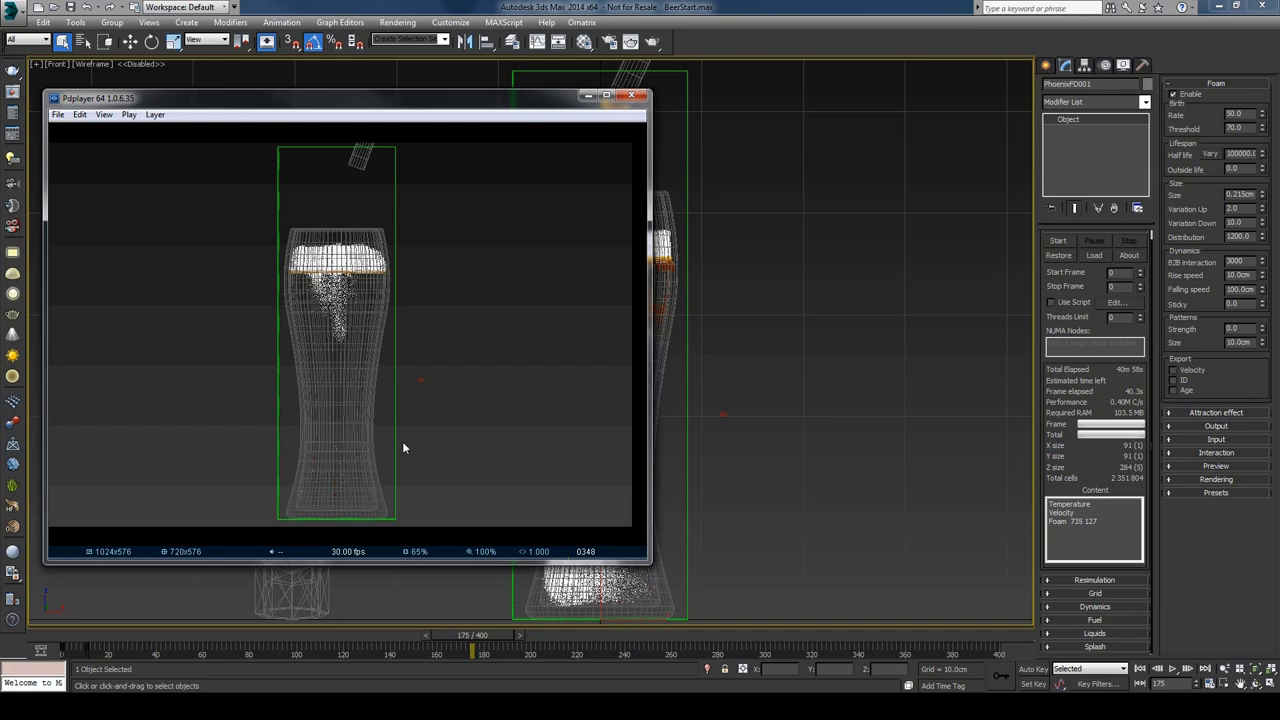
{"action": "left_click_drag", "start_coordinate": [438, 483], "coordinate": [933, 355]}
{"action": "left_click", "coordinate": [1153, 270]}
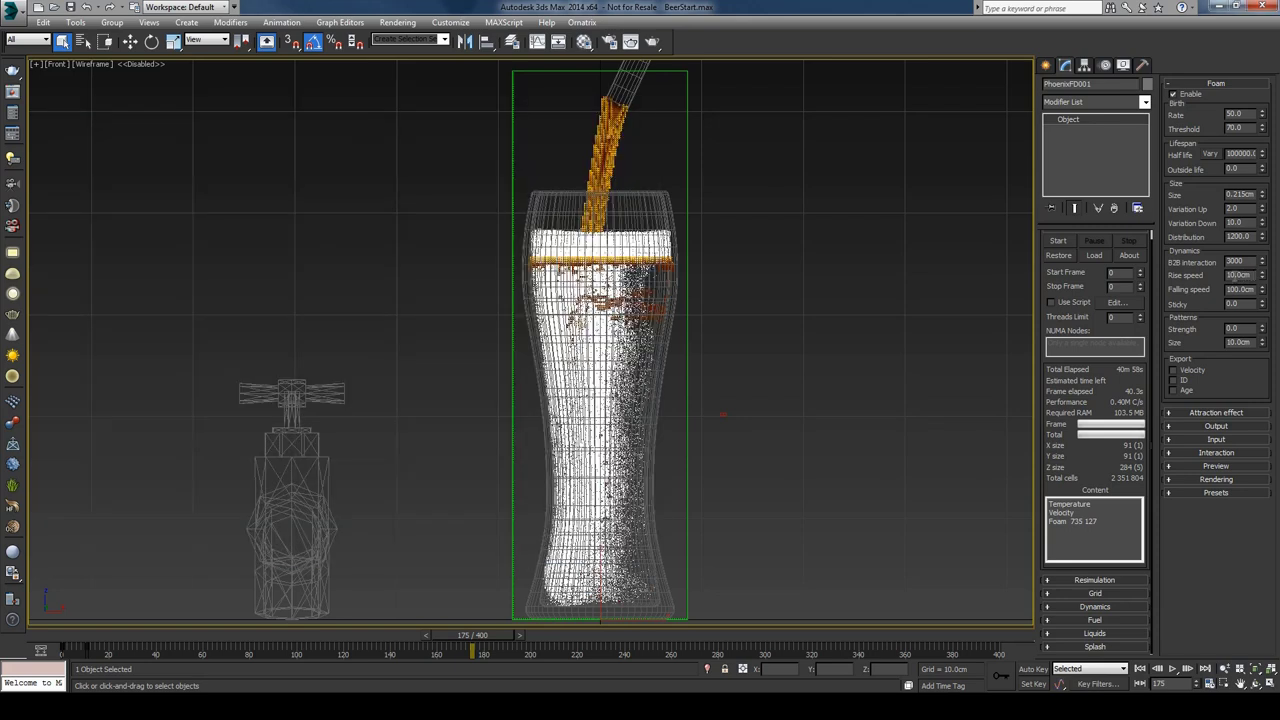
{"action": "type", "text": "55"}
{"action": "key", "text": "Return"}
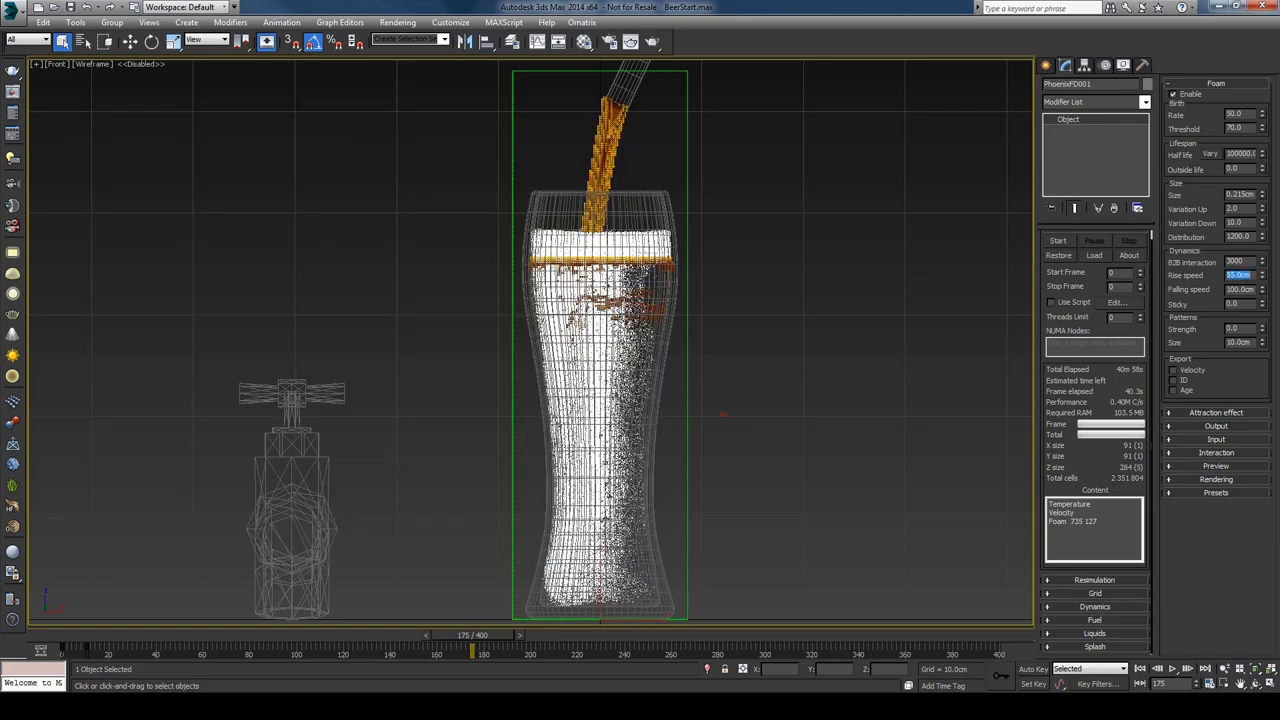
- Set the foam's B2B interaction to 3200 and start the simulation
{"action": "left_click_drag", "start_coordinate": [1228, 262], "coordinate": [1252, 262]}
{"action": "type", "text": "3200"}
{"action": "key", "text": "Return"}
{"action": "left_click", "coordinate": [1204, 187]}
{"action": "scroll", "coordinate": [1061, 252], "scroll_direction": "up", "scroll_amount": 1}
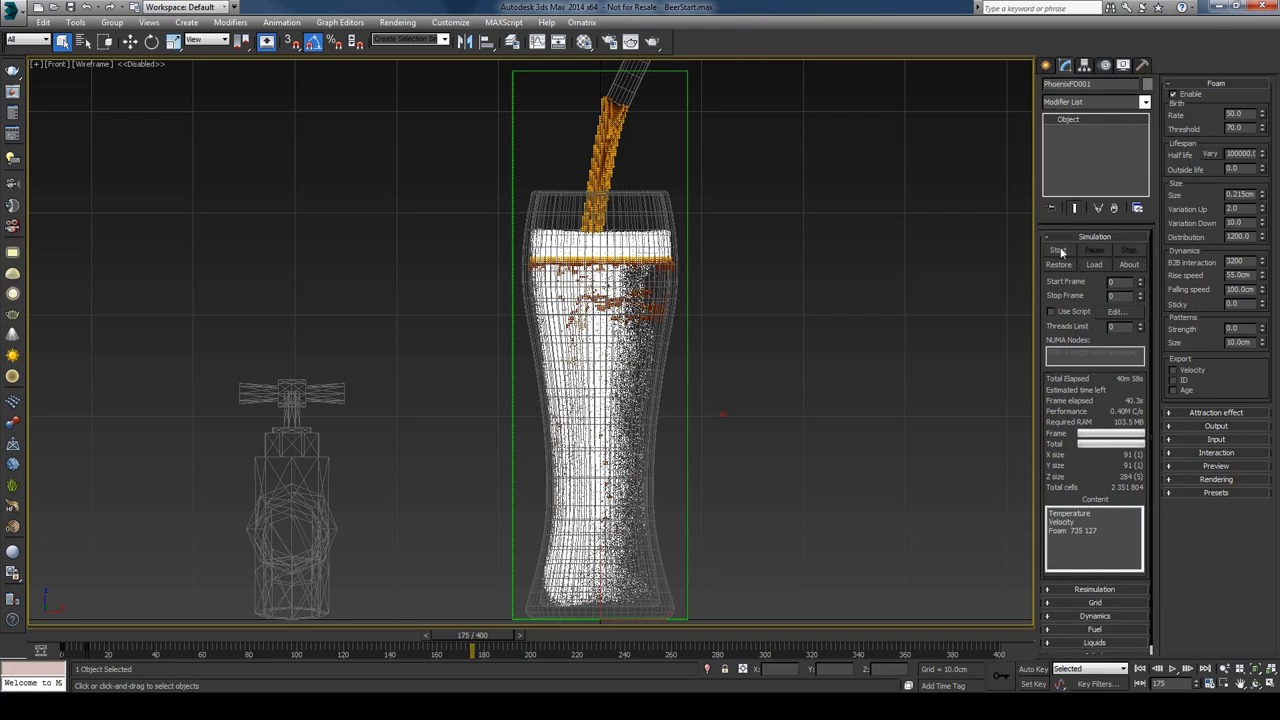
{"action": "left_click", "coordinate": [1064, 251]}
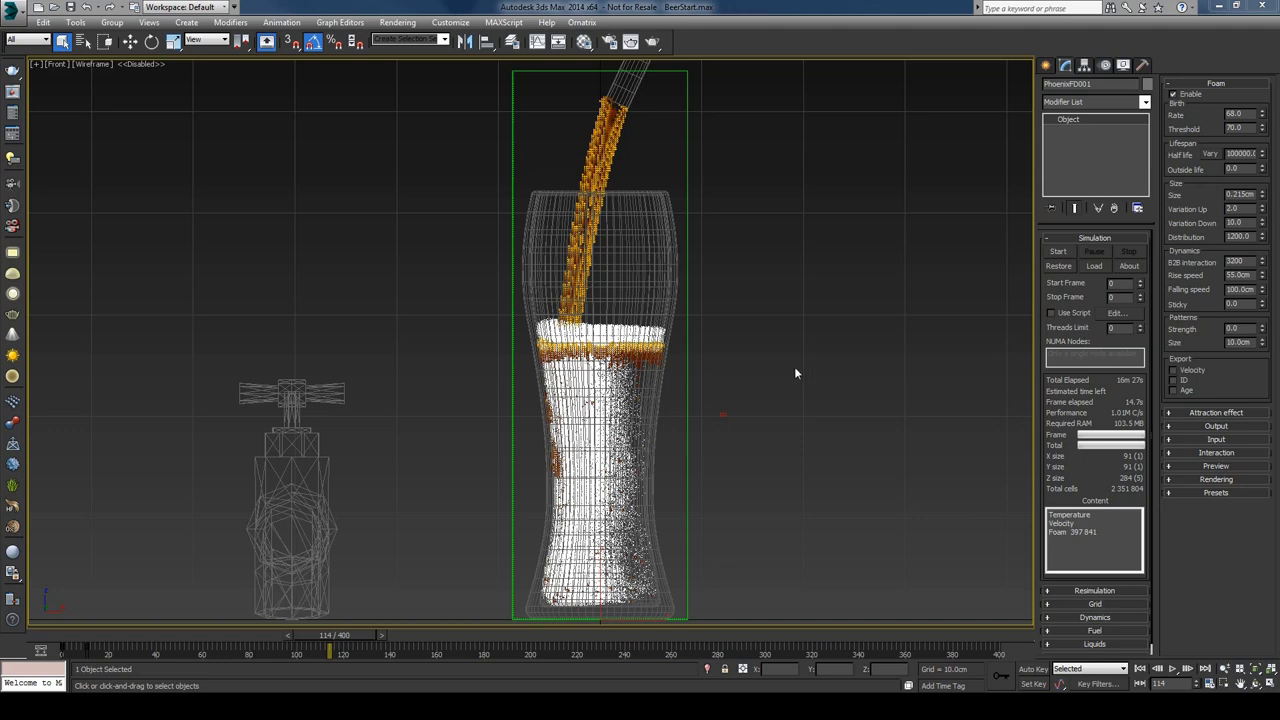
- Scrub the simulated pour forward to frame 319 to examine the foam
{"action": "left_click_drag", "start_coordinate": [325, 643], "coordinate": [810, 645]}
{"action": "key", "text": "q"}
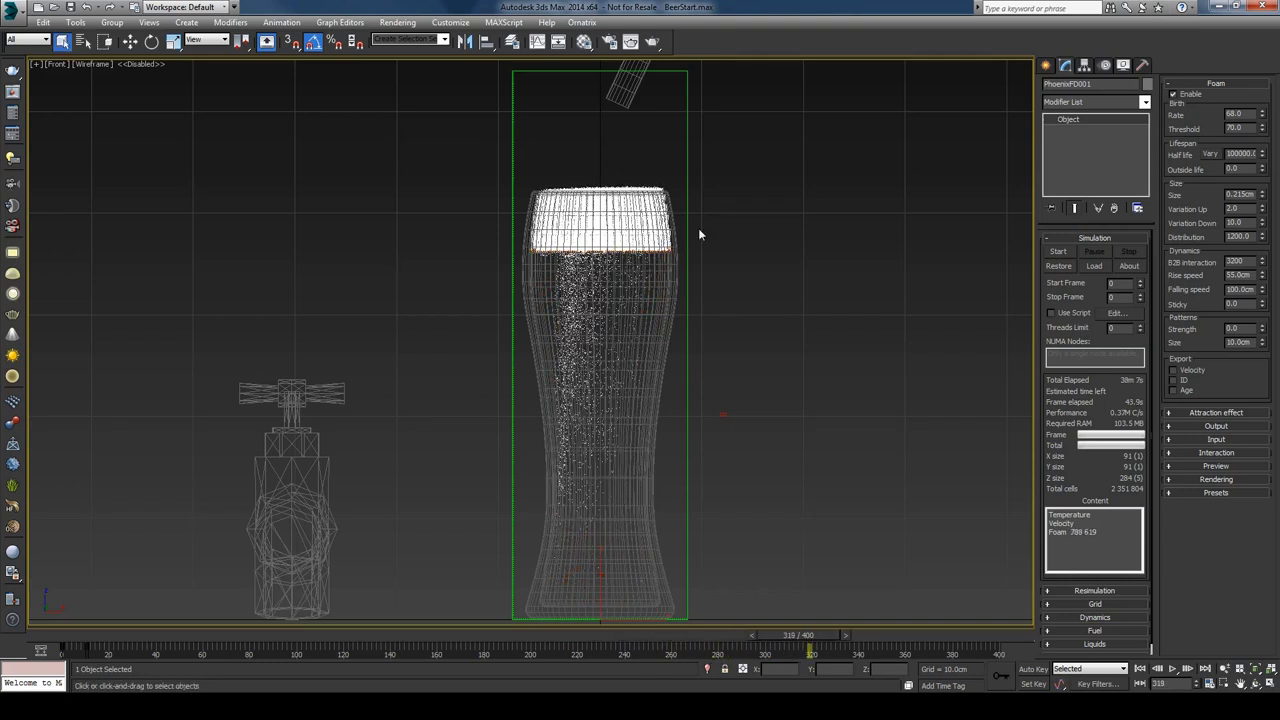
- Show the foam birth Rate in Track View, try 50 on the frame 11 key, set it back to 68, and close the editor
{"action": "right_click", "coordinate": [1232, 113]}
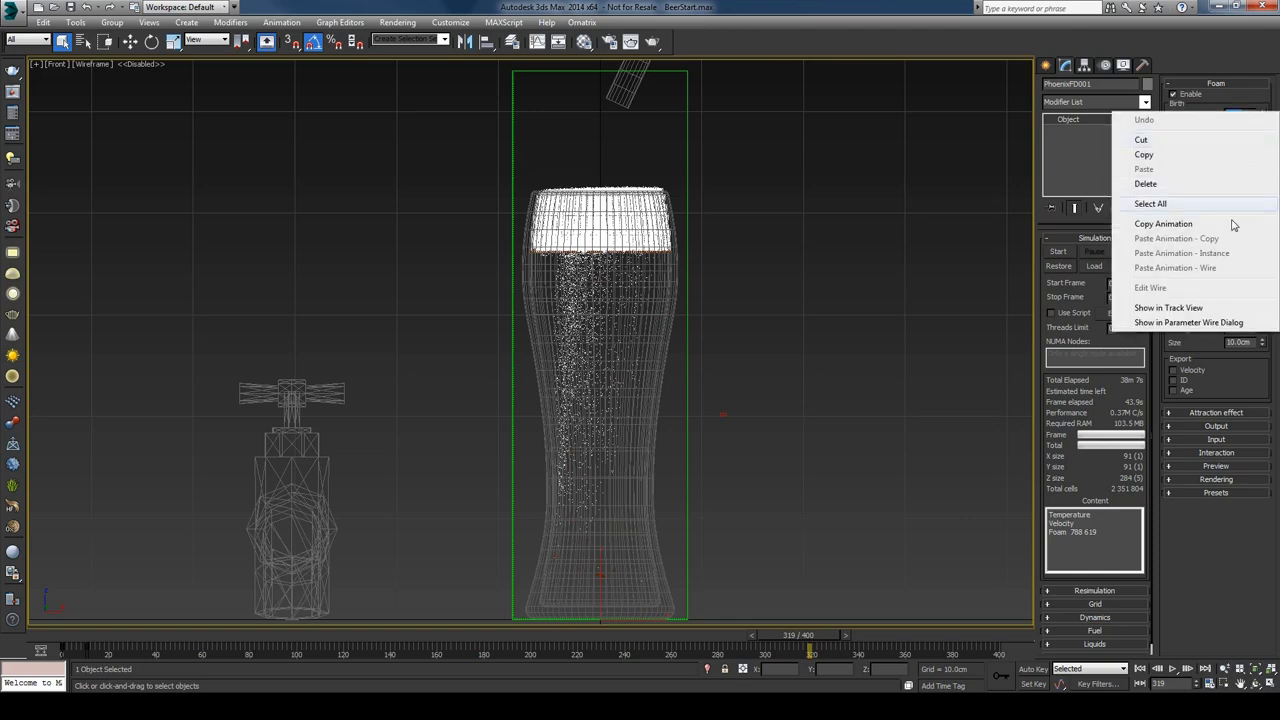
{"action": "left_click", "coordinate": [1211, 309]}
{"action": "scroll", "coordinate": [318, 288], "scroll_direction": "down", "scroll_amount": 4}
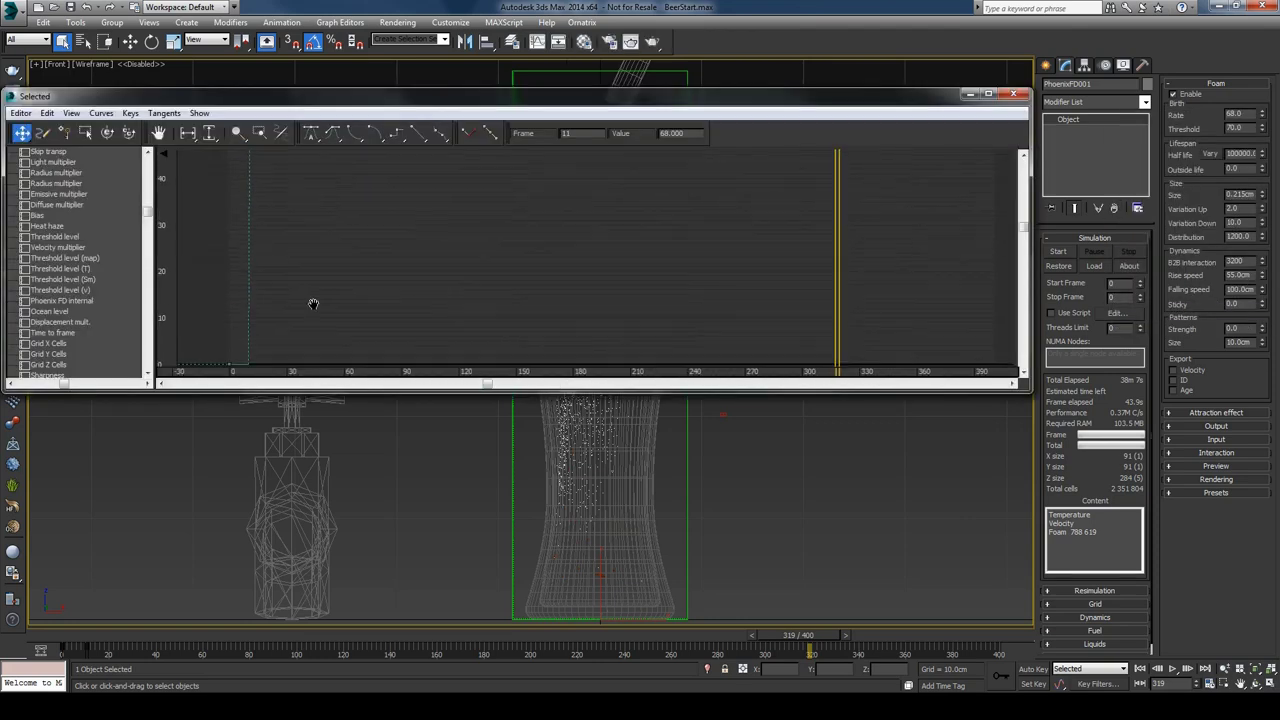
{"action": "scroll", "coordinate": [320, 290], "scroll_direction": "down", "scroll_amount": 2}
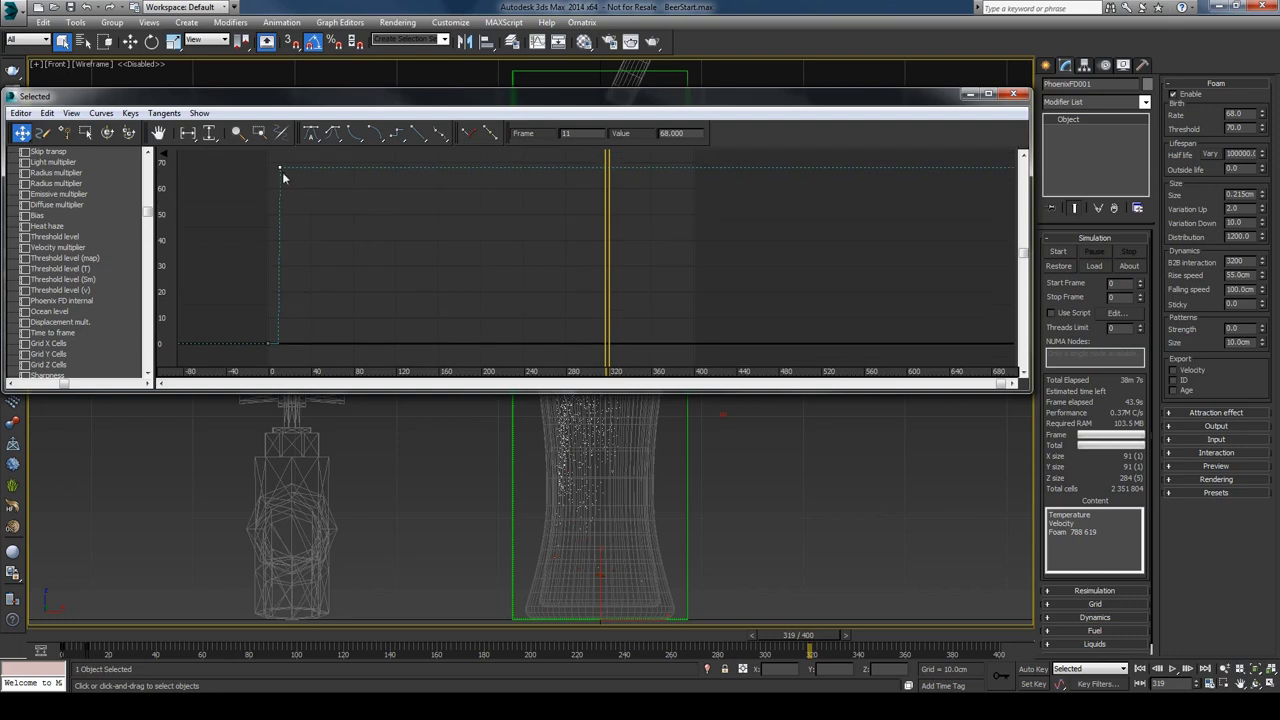
{"action": "double_click", "coordinate": [694, 133]}
{"action": "type", "text": "50"}
{"action": "key", "text": "Return"}
{"action": "type", "text": "68"}
{"action": "key", "text": "Return"}
{"action": "left_click", "coordinate": [1013, 95]}
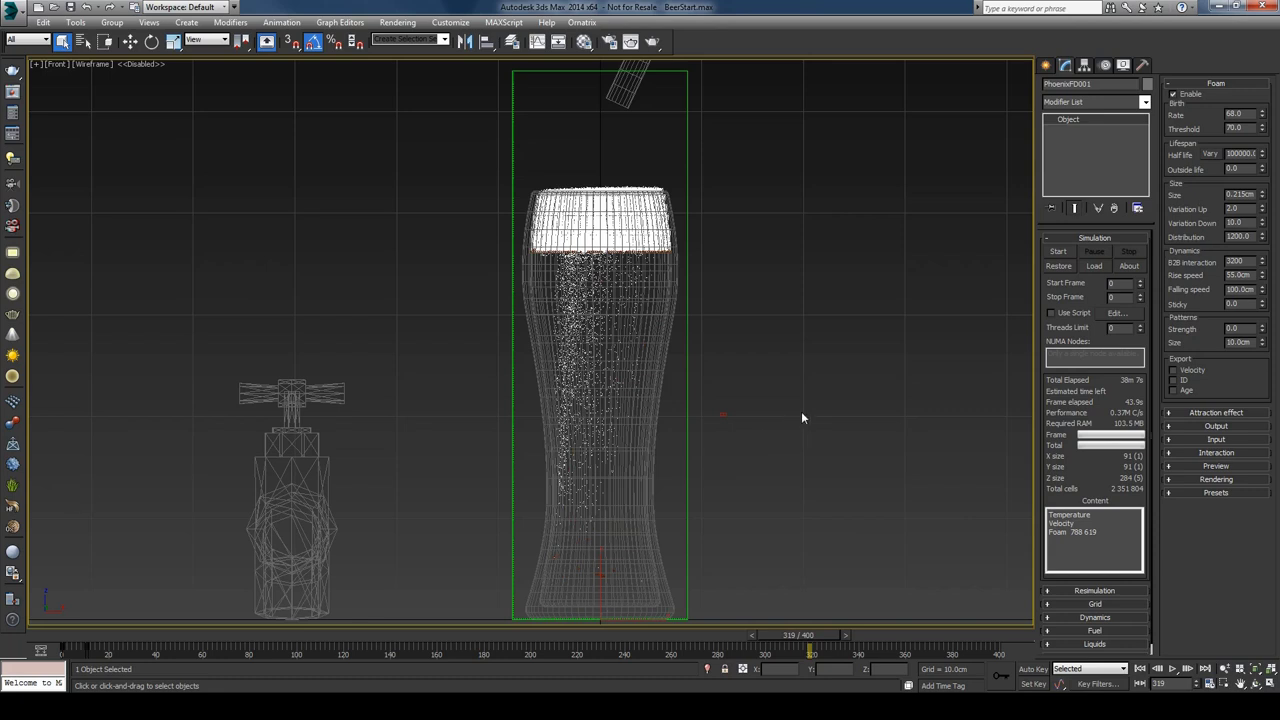
- Open the V-Ray frame buffer, examine the newly rendered foam at 200% zoom, and close it
{"action": "right_click", "coordinate": [813, 306]}
{"action": "left_click", "coordinate": [858, 472]}
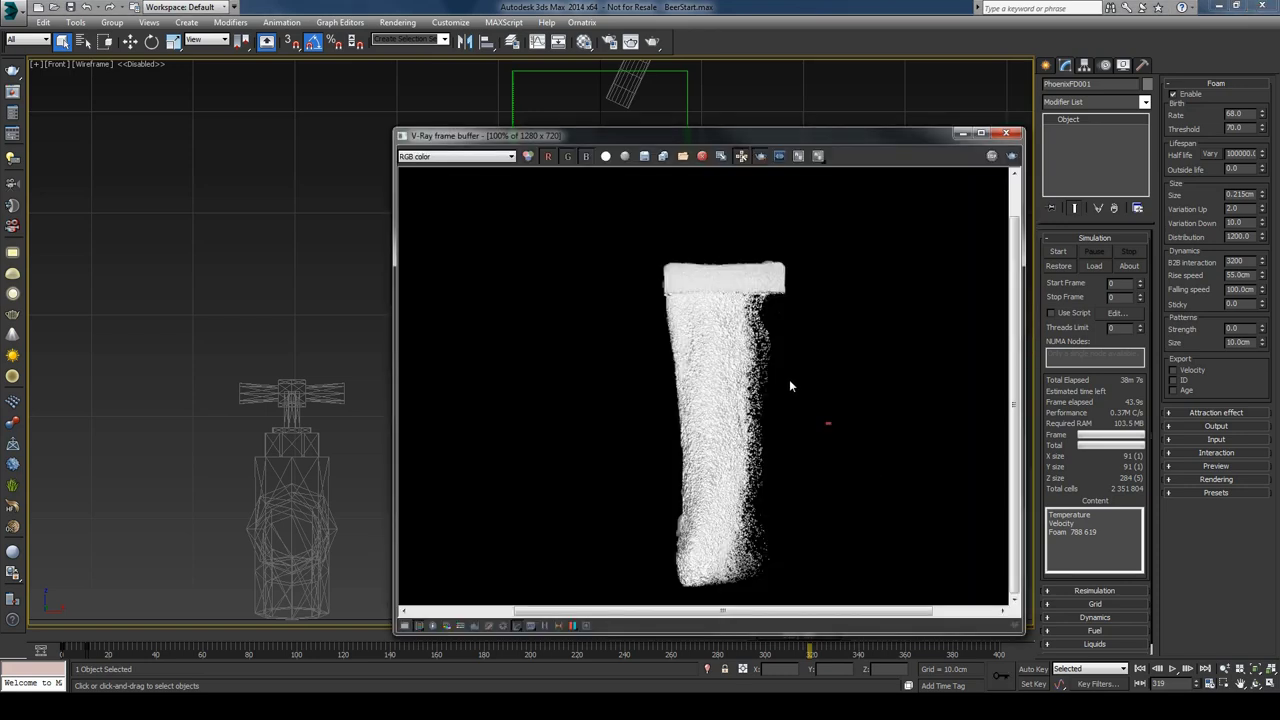
{"action": "scroll", "coordinate": [716, 322], "scroll_direction": "up", "scroll_amount": 1}
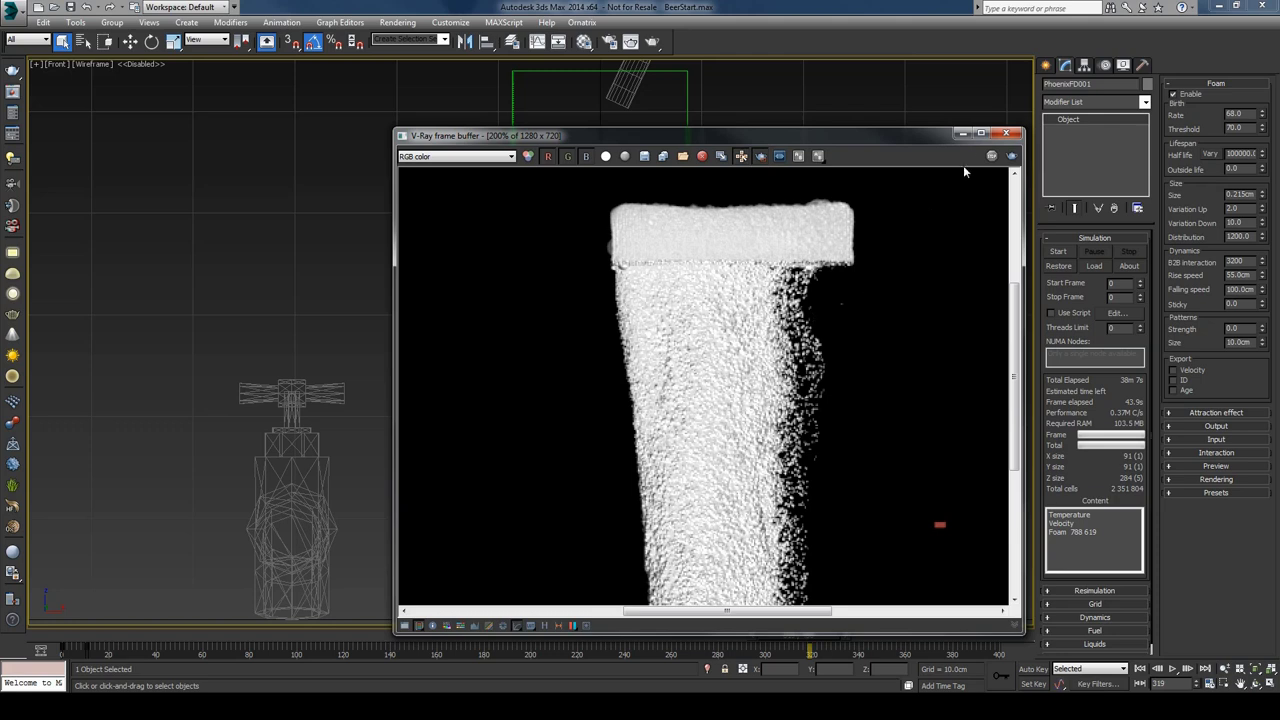
{"action": "left_click", "coordinate": [1004, 134]}
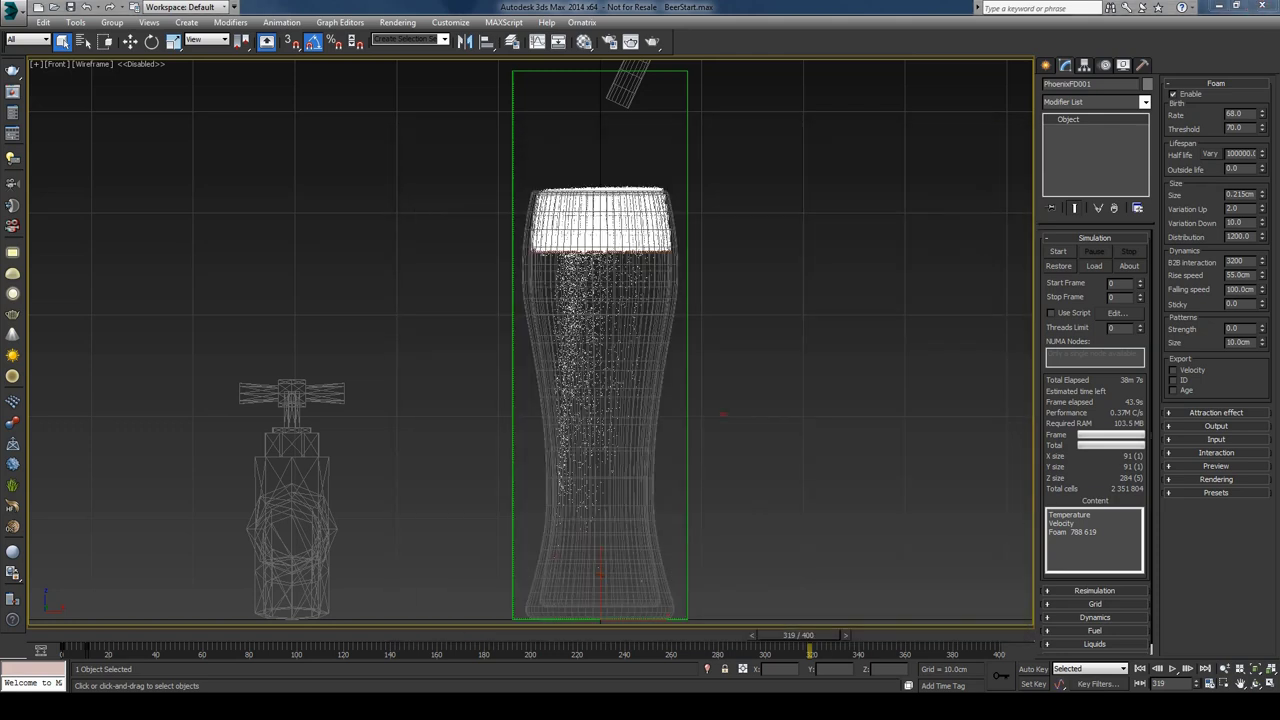
- Play the Capture17.avi and final.avi previews side by side in Pdplayer from the start, and minimize the player
{"action": "key", "text": "alt+Tab"}
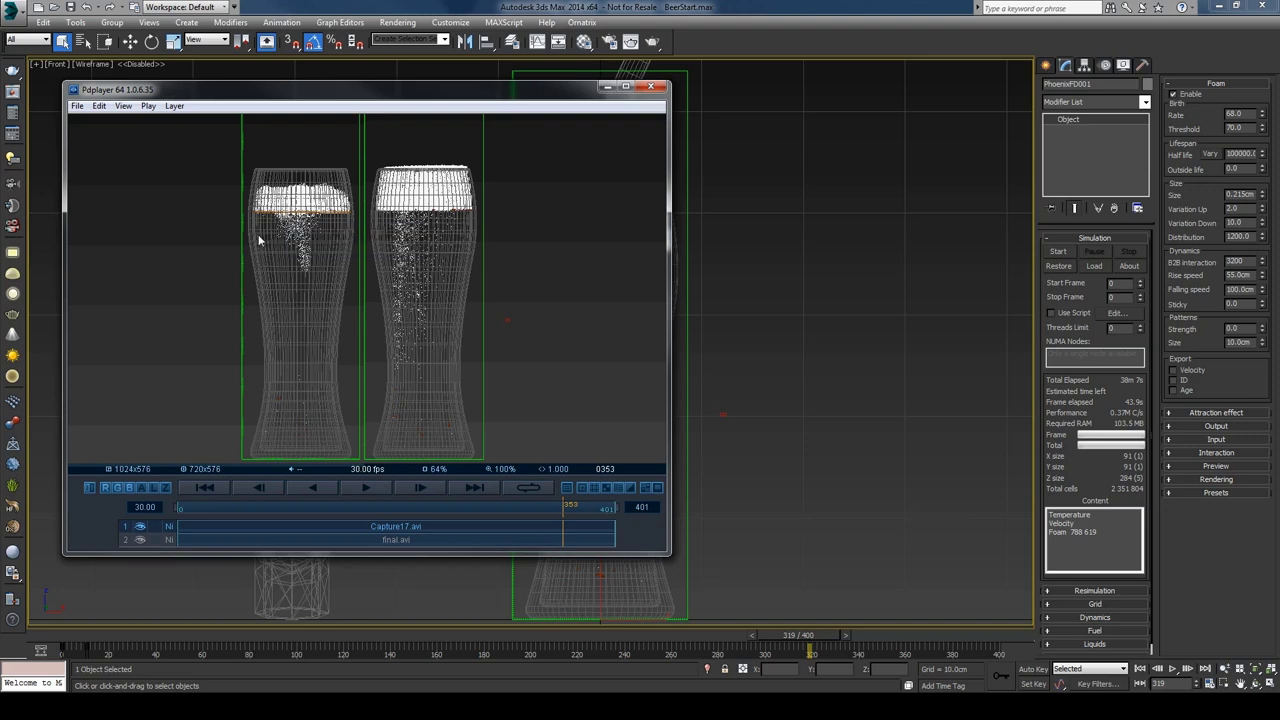
{"action": "key", "text": "Home"}
{"action": "key", "text": "space"}
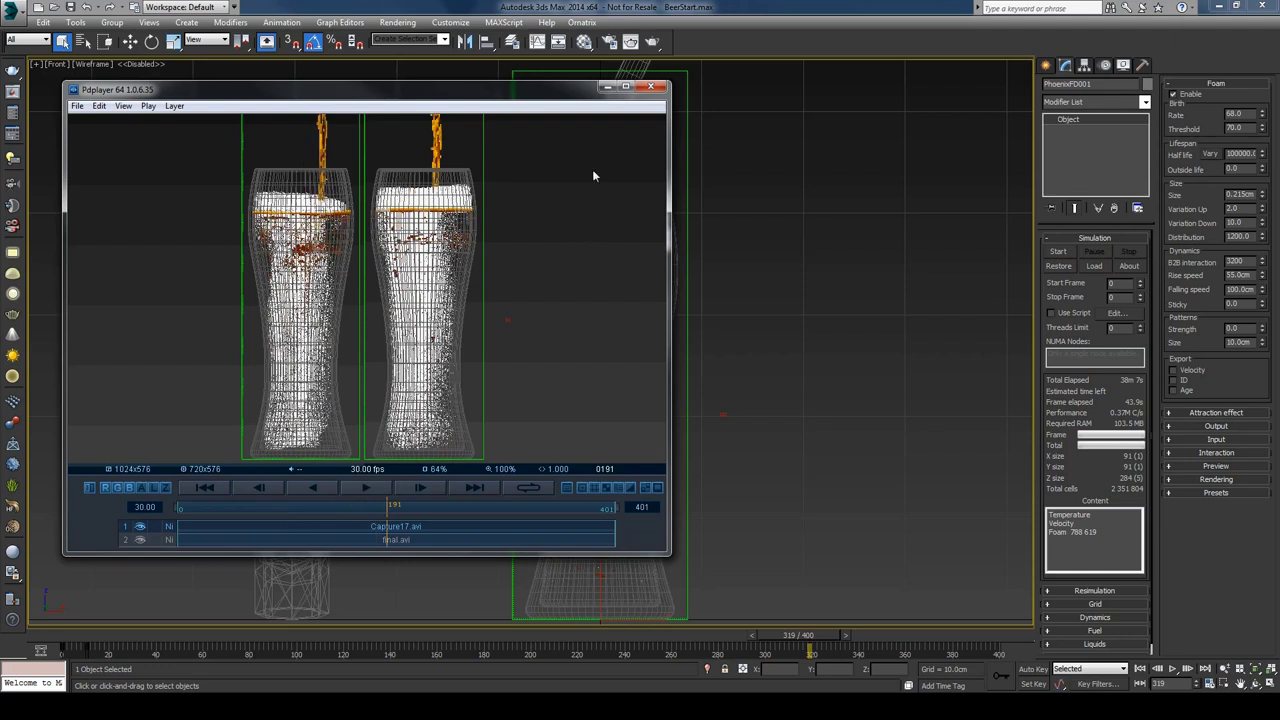
{"action": "left_click", "coordinate": [606, 88]}
- Select the glass and toggle its Edit Poly modifier off and on to compare the mesh
{"action": "left_click", "coordinate": [726, 333]}
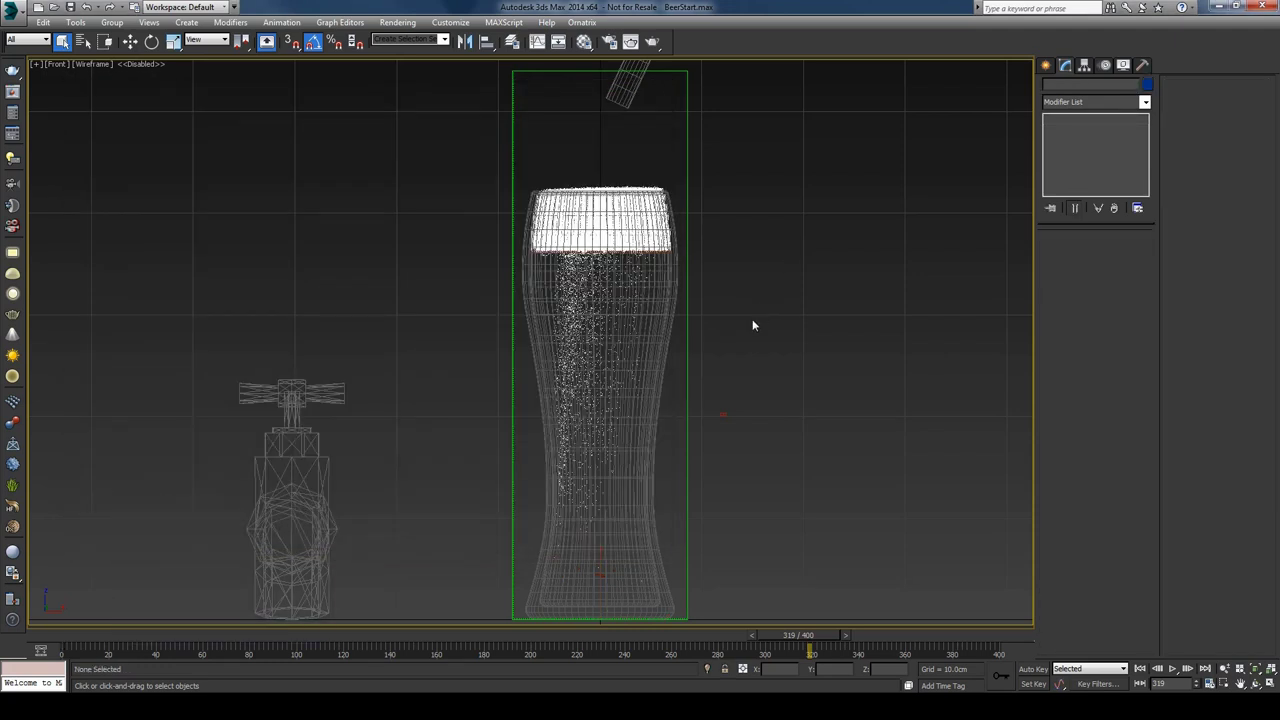
{"action": "left_click", "coordinate": [674, 316]}
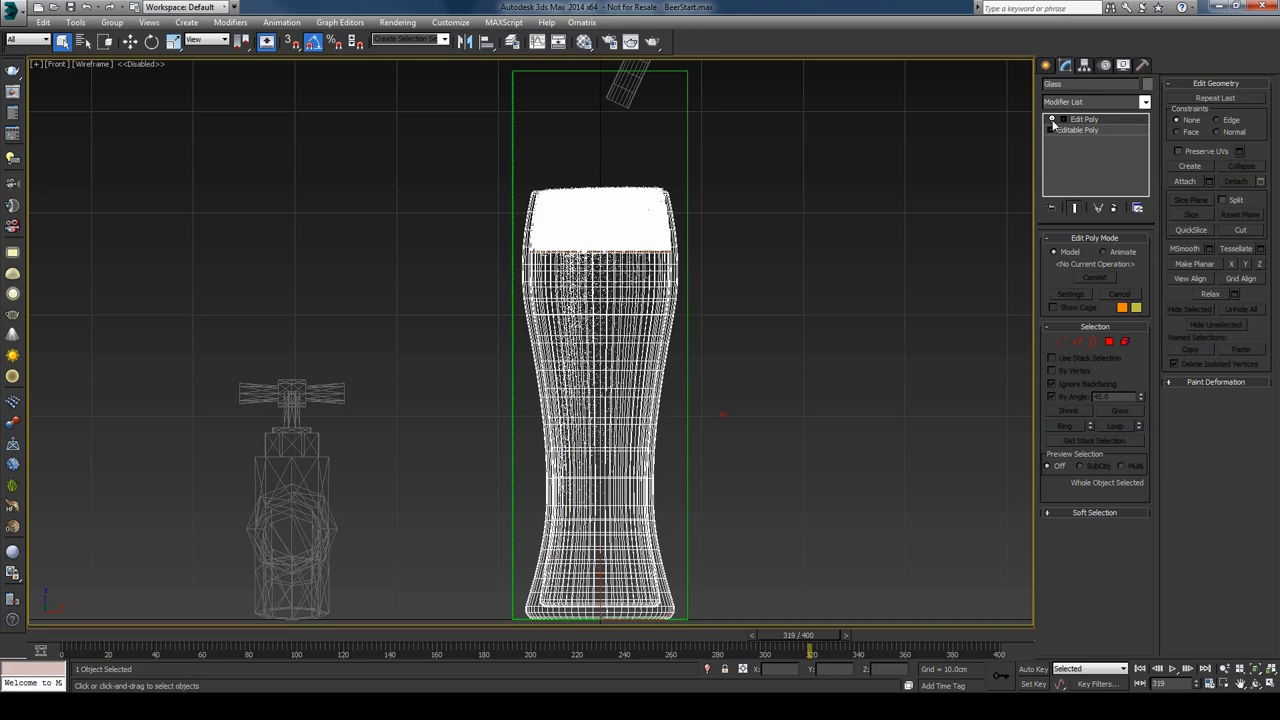
{"action": "left_click", "coordinate": [1053, 120]}
{"action": "left_click", "coordinate": [1053, 120]}
{"action": "left_click", "coordinate": [1053, 120]}
{"action": "left_click", "coordinate": [1053, 120]}
- Rename the glass's Edit Poly modifier to Simulation
{"action": "right_click", "coordinate": [1096, 123]}
{"action": "left_click", "coordinate": [1100, 128]}
{"action": "type", "text": "Sm"}
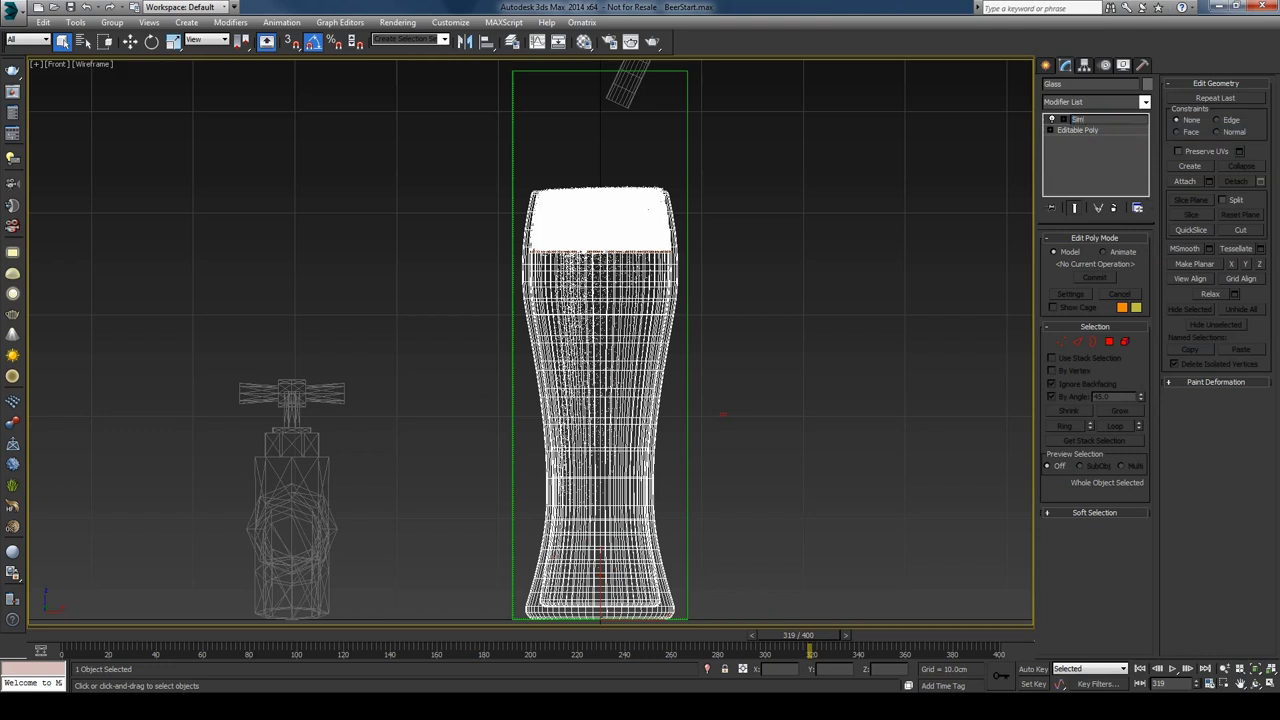
{"action": "type", "text": "mulation"}
{"action": "key", "text": "Return"}
- Select the tilted pouring cylinder above the glass and rename it Emitter
{"action": "left_click", "coordinate": [640, 68]}
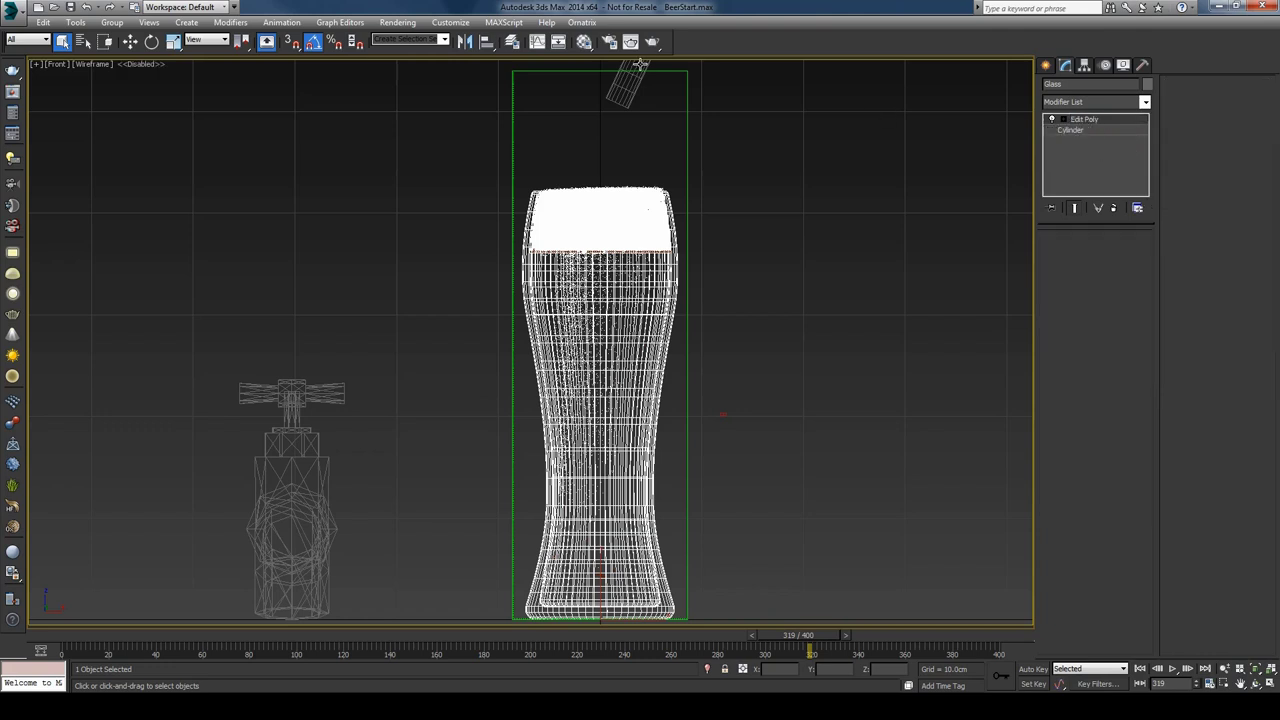
{"action": "left_click", "coordinate": [1094, 85]}
{"action": "type", "text": "Emitter"}
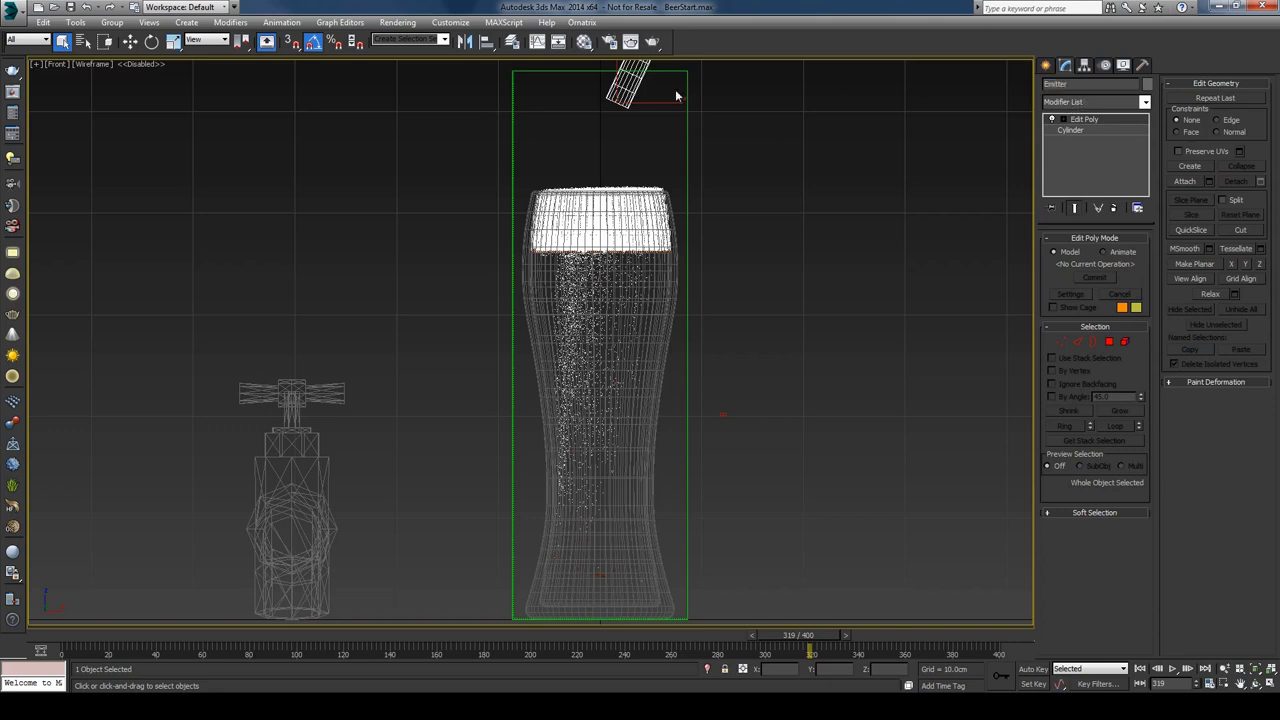
- Put Emitter, PHXSource001 and PhoenixFD001 from the default layer into a new layer named Phoenix
{"action": "left_click", "coordinate": [511, 41]}
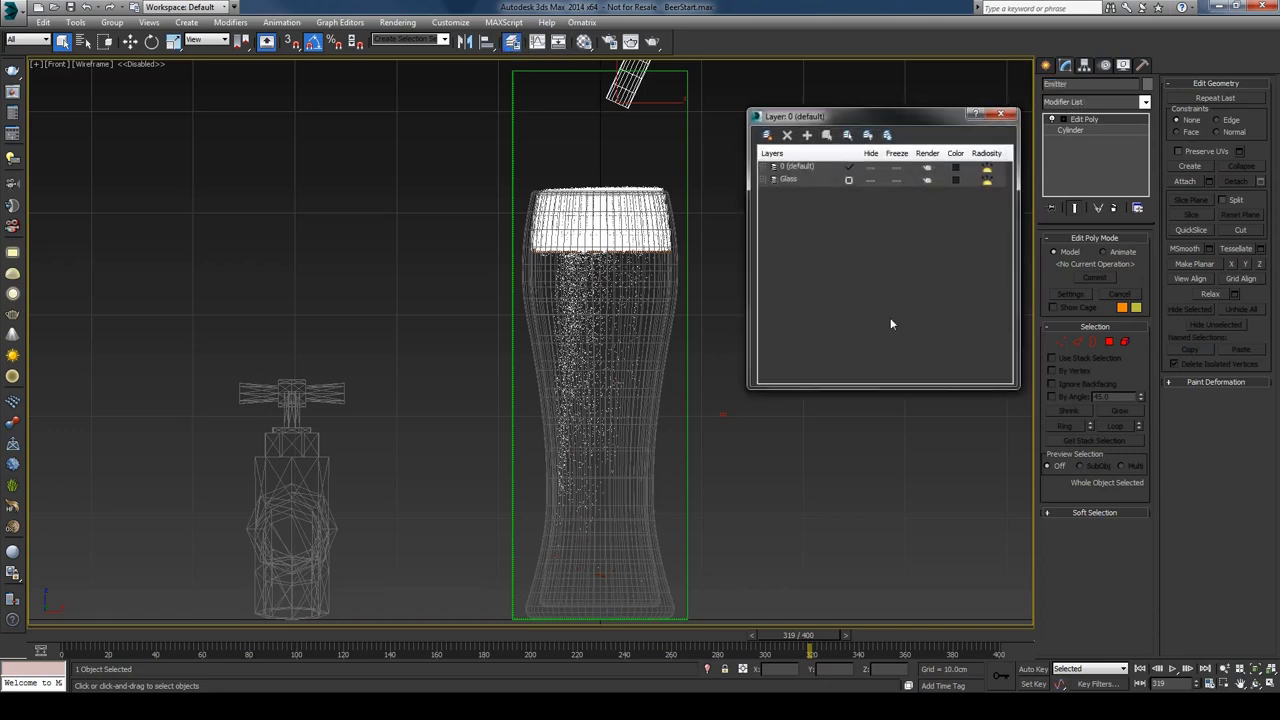
{"action": "left_click", "coordinate": [772, 166]}
{"action": "left_click", "coordinate": [809, 229]}
{"action": "left_click", "coordinate": [806, 205], "text": "shift"}
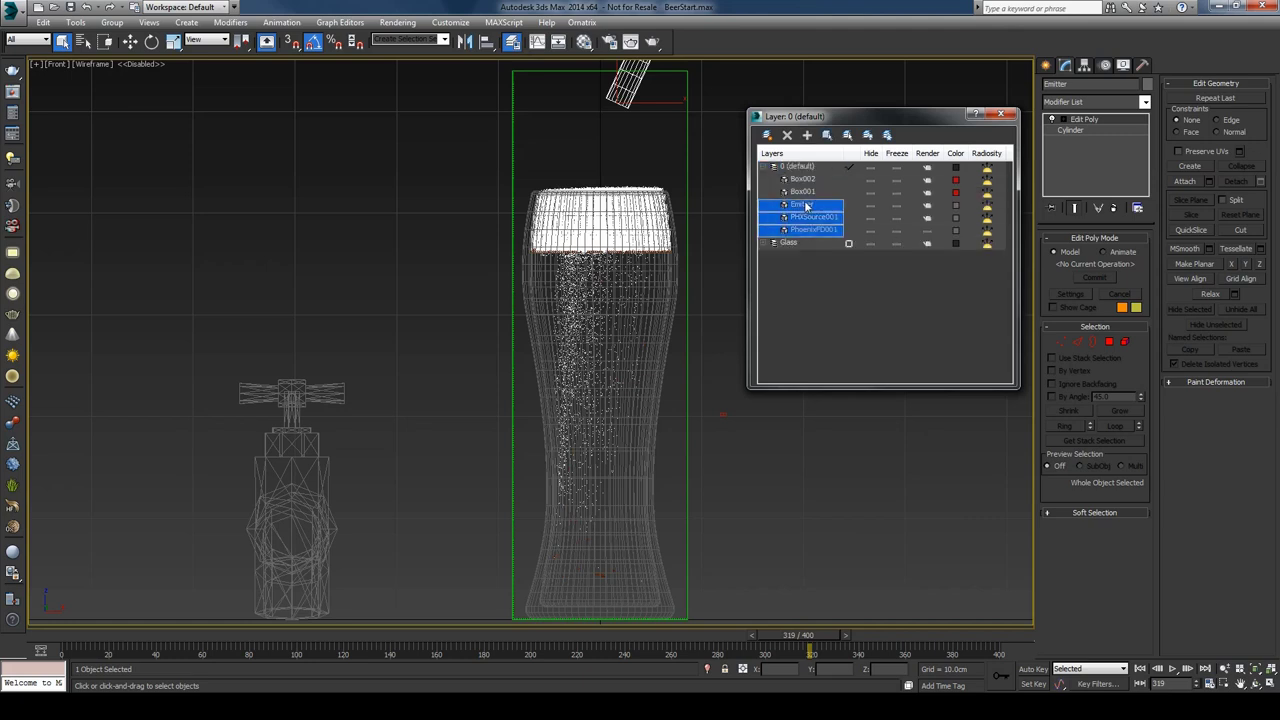
{"action": "left_click", "coordinate": [827, 136]}
{"action": "left_click", "coordinate": [766, 134]}
{"action": "left_click", "coordinate": [795, 218]}
{"action": "type", "text": "Phoenix"}
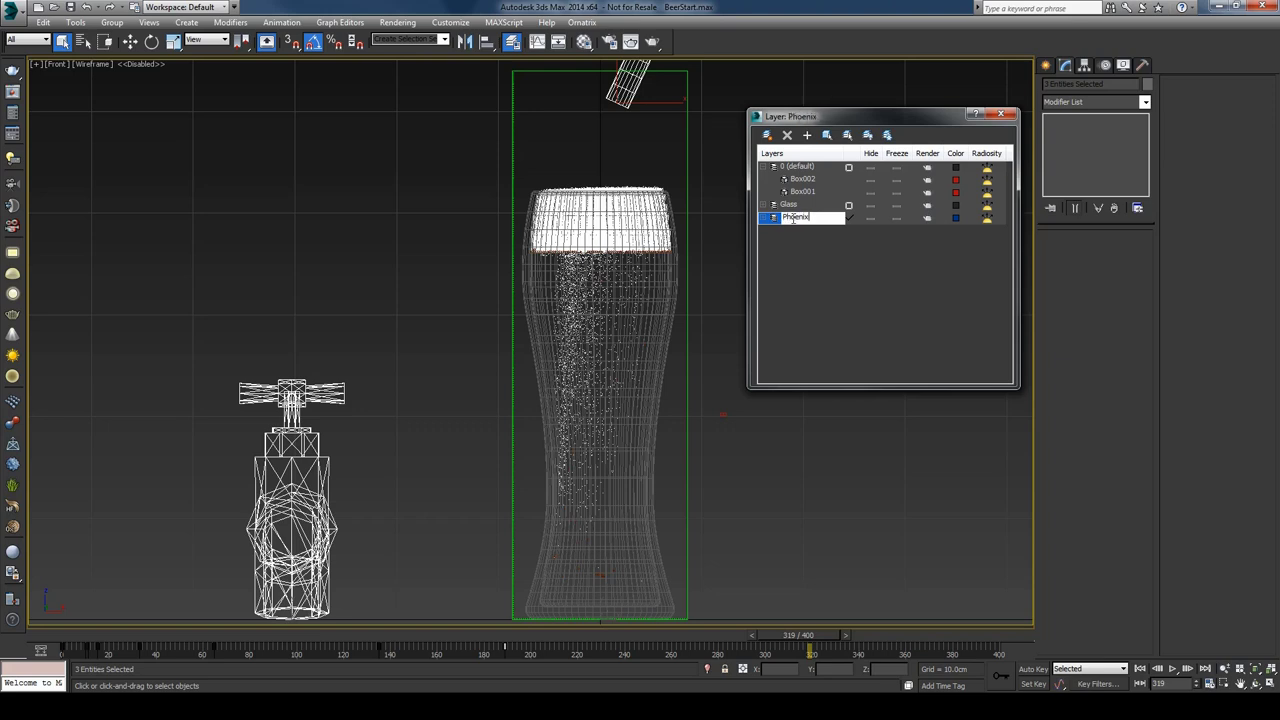
{"action": "key", "text": "Return"}
- Select Box001 and Box002 from the default layer to check them, close the layer manager, and clear the selection
{"action": "left_click", "coordinate": [772, 166]}
{"action": "left_click", "coordinate": [802, 178]}
{"action": "left_click", "coordinate": [802, 191], "text": "shift"}
{"action": "left_click", "coordinate": [830, 136]}
{"action": "left_click", "coordinate": [1000, 113]}
{"action": "left_click", "coordinate": [747, 413]}
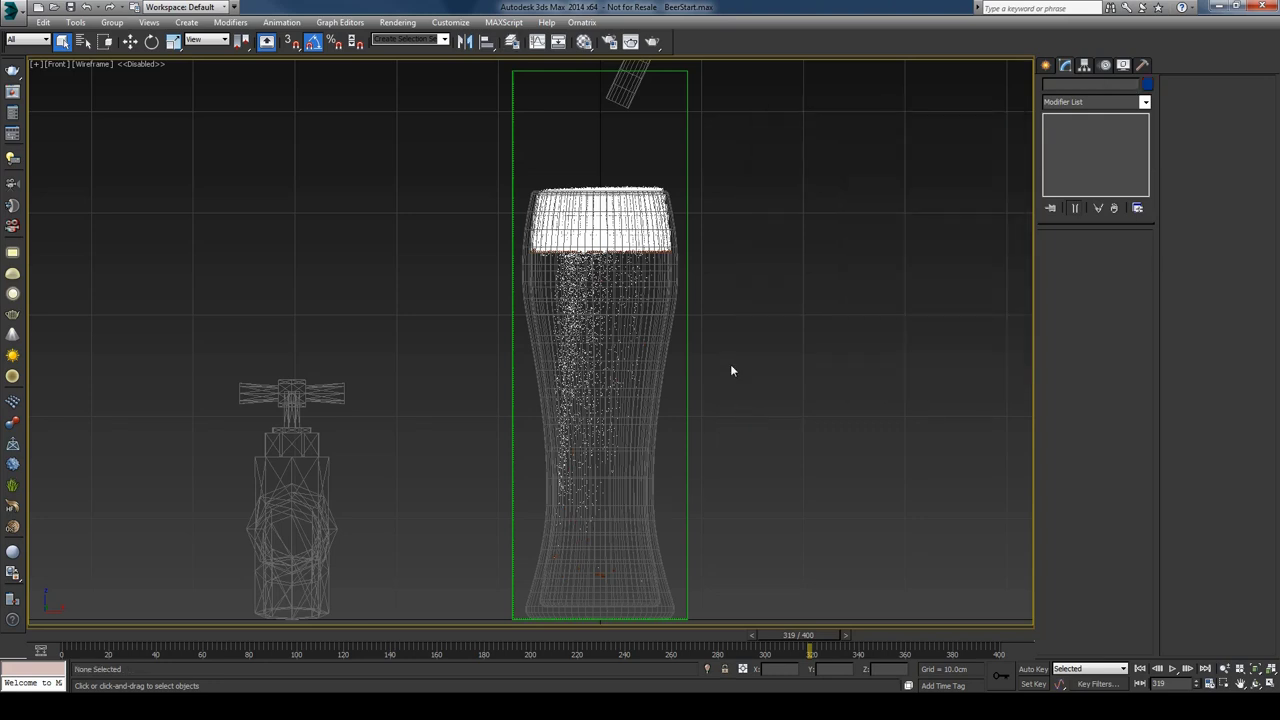
- Give the emitter cylinder and the Phoenix source icon a dark blue object color, and deselect them
{"action": "left_click", "coordinate": [640, 68]}
{"action": "left_click", "coordinate": [280, 397], "text": "ctrl"}
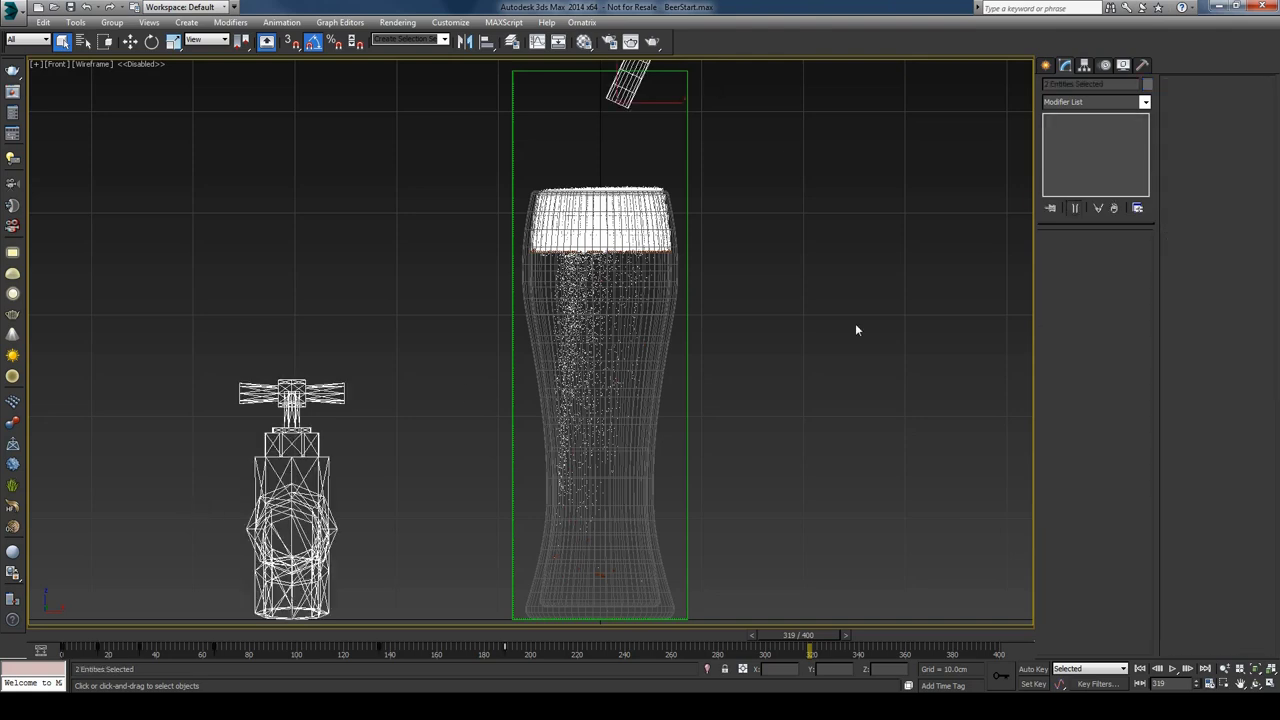
{"action": "left_click", "coordinate": [1147, 84]}
{"action": "left_click", "coordinate": [967, 357]}
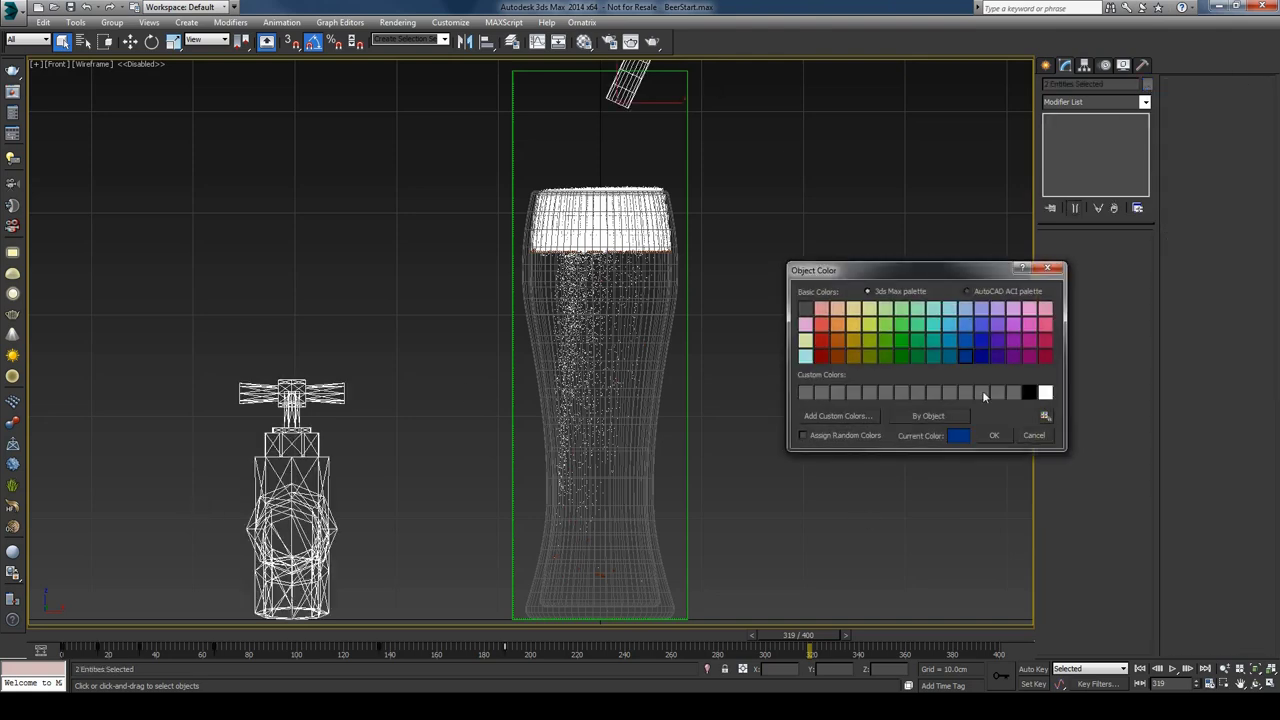
{"action": "left_click", "coordinate": [994, 436]}
{"action": "left_click", "coordinate": [829, 243]}
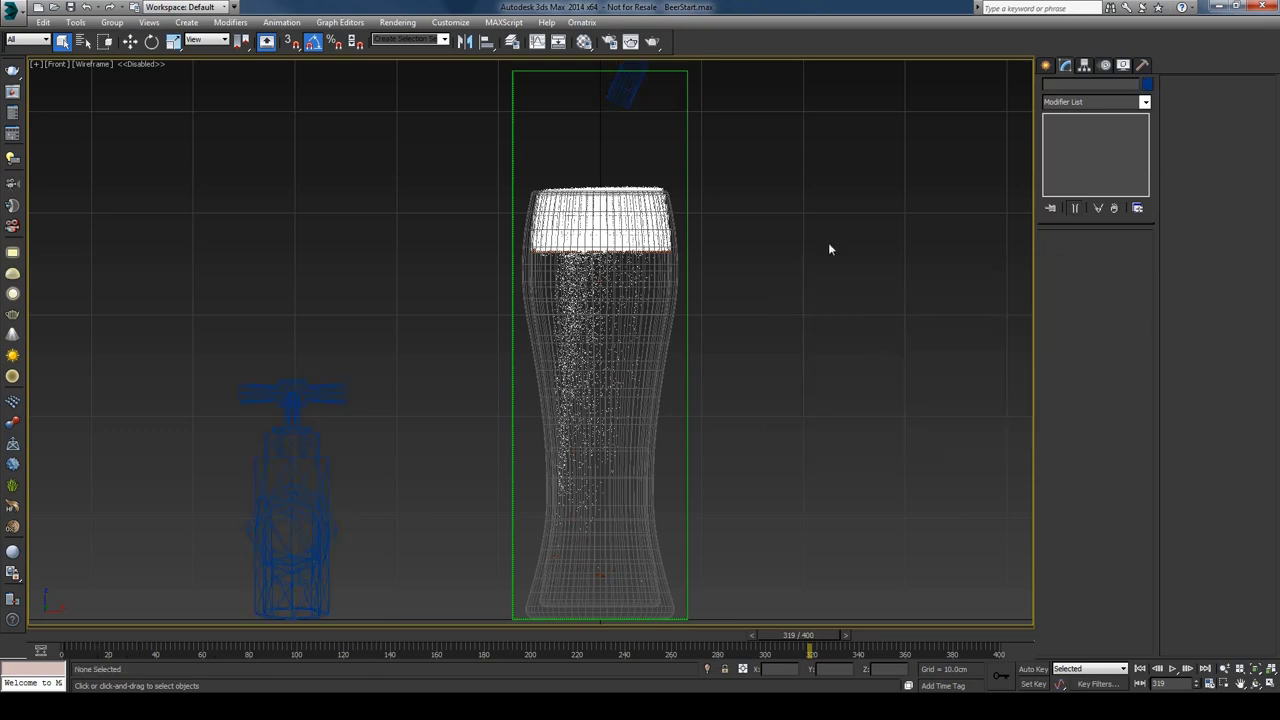